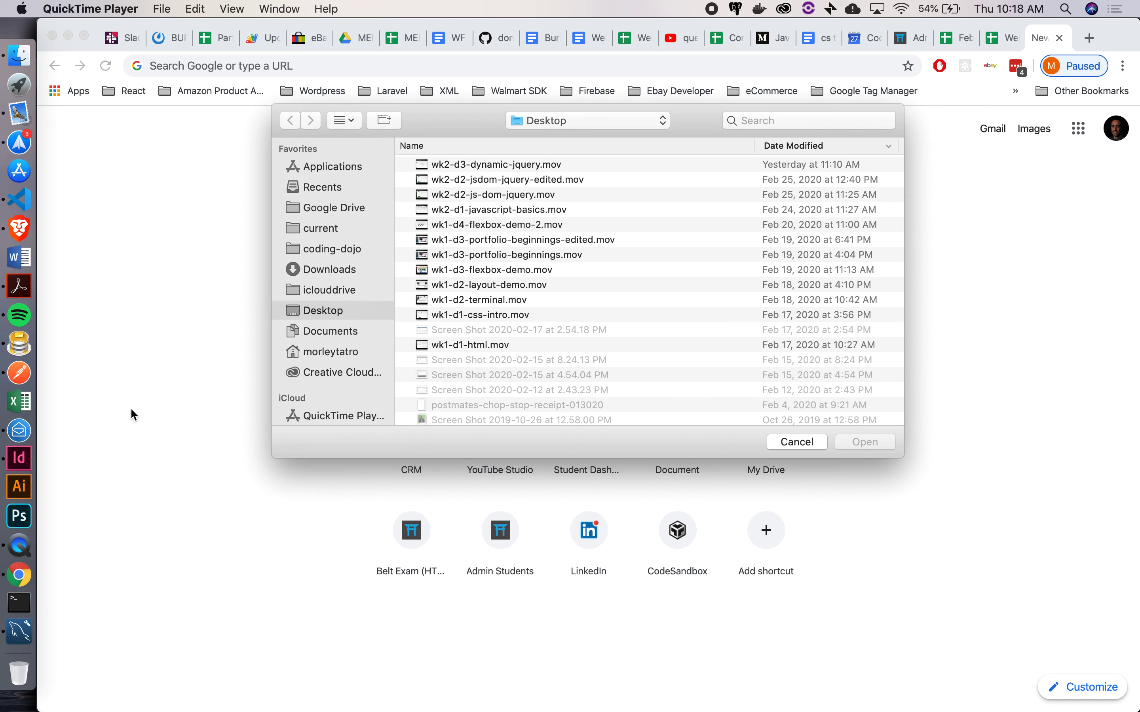
Switch from QuickTime Player to MySQL Workbench's welcome screen via its Dock icon
click(19, 630)
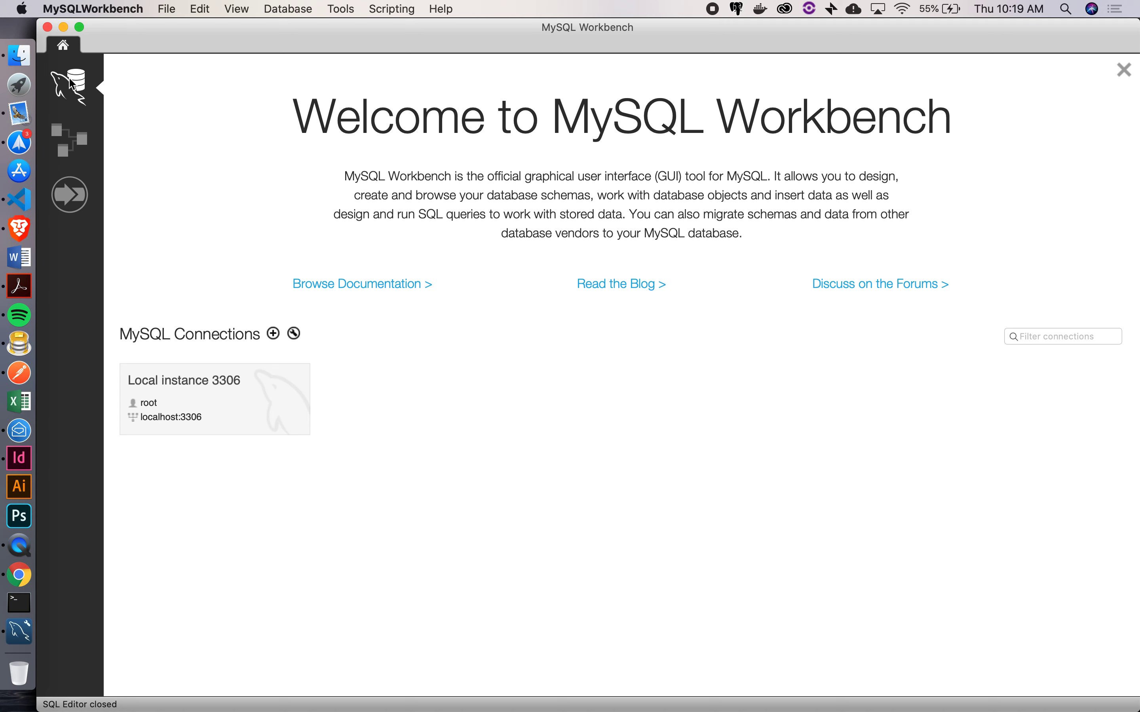
Create a new untitled model from the Models list, containing the empty mydb schema
click(63, 142)
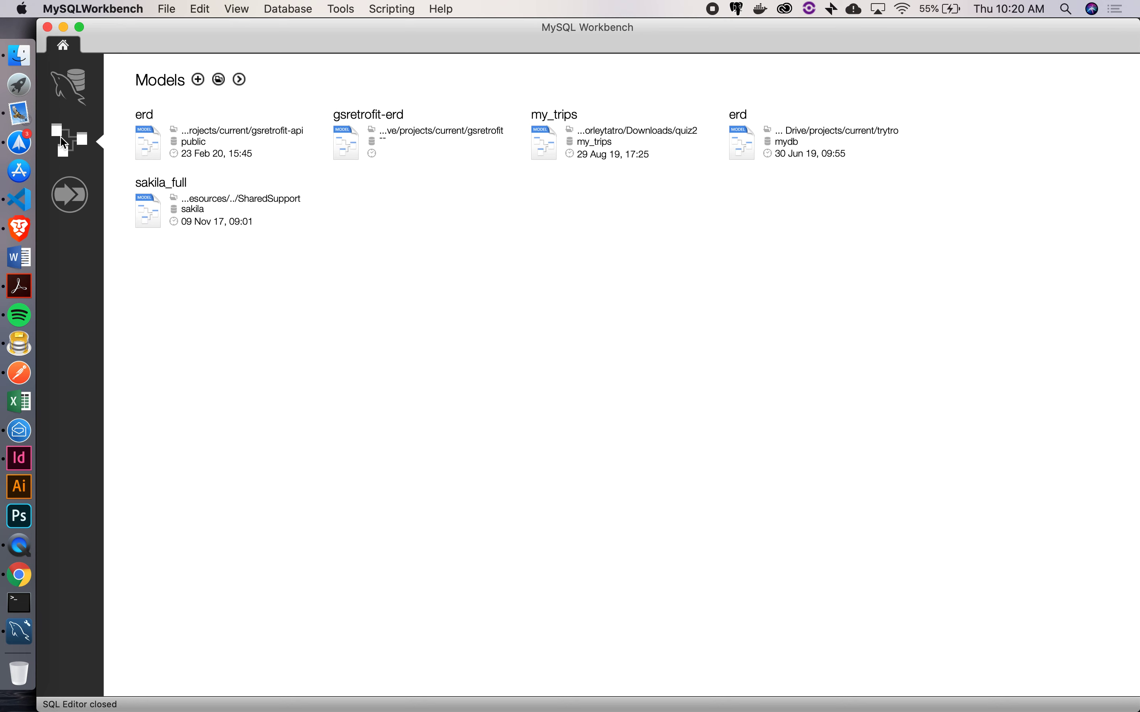
click(197, 80)
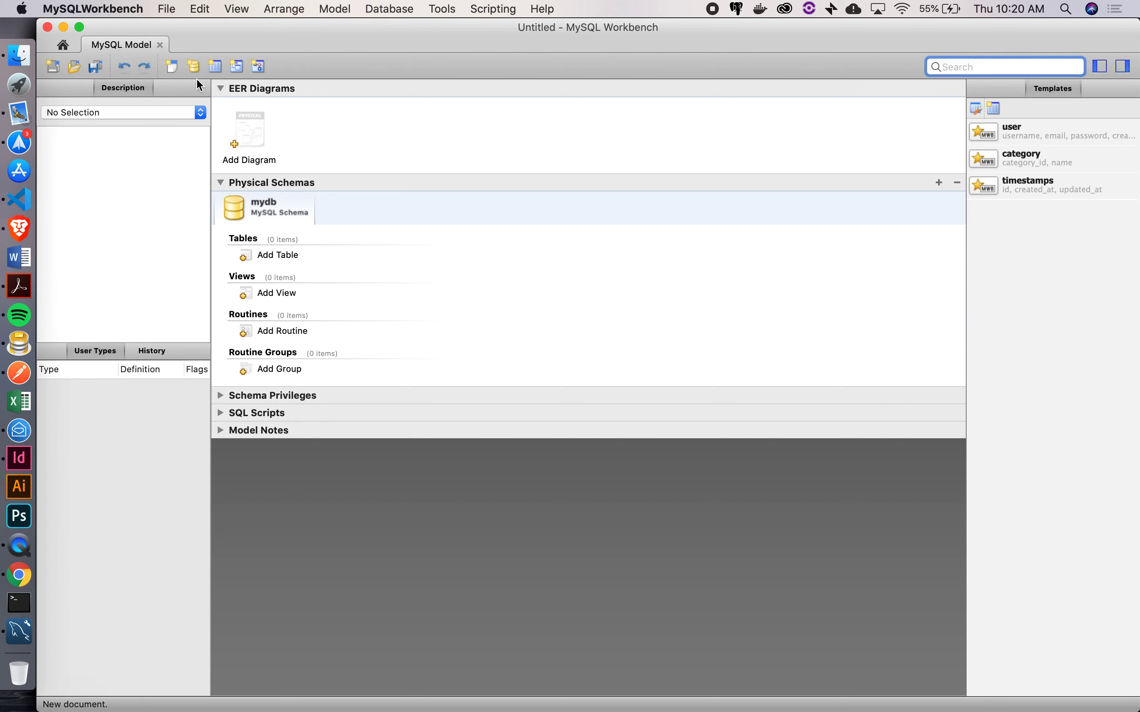
Add a blank EER diagram for the mydb schema using Add Diagram
click(253, 124)
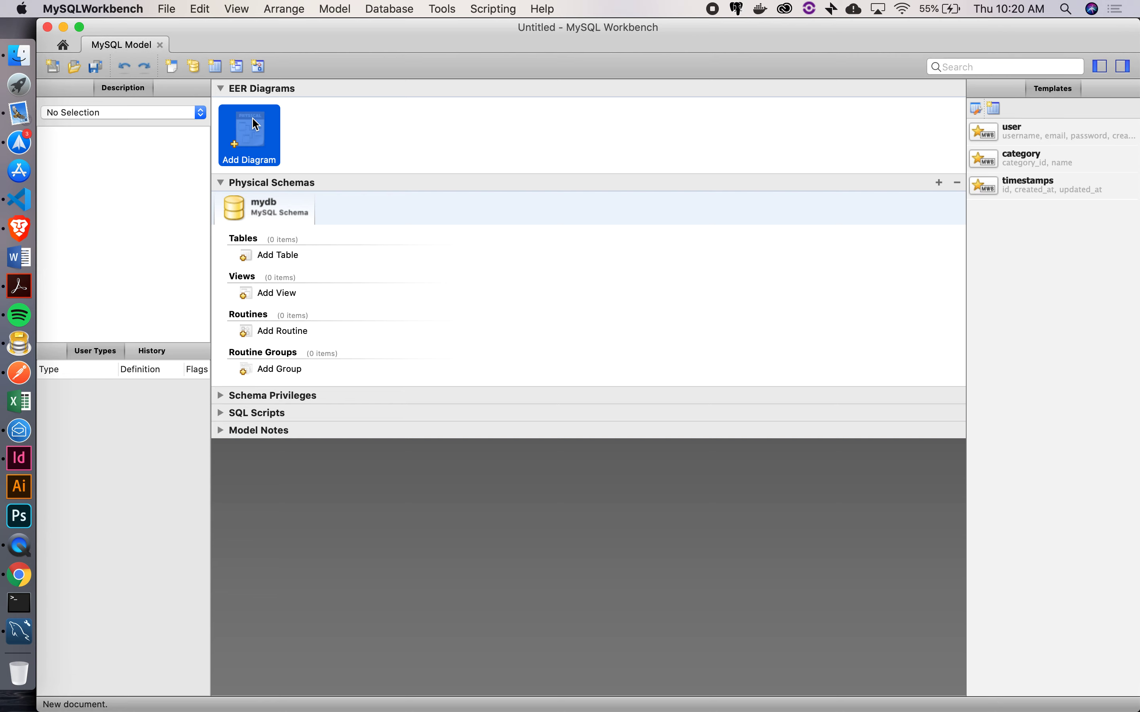
double_click(253, 124)
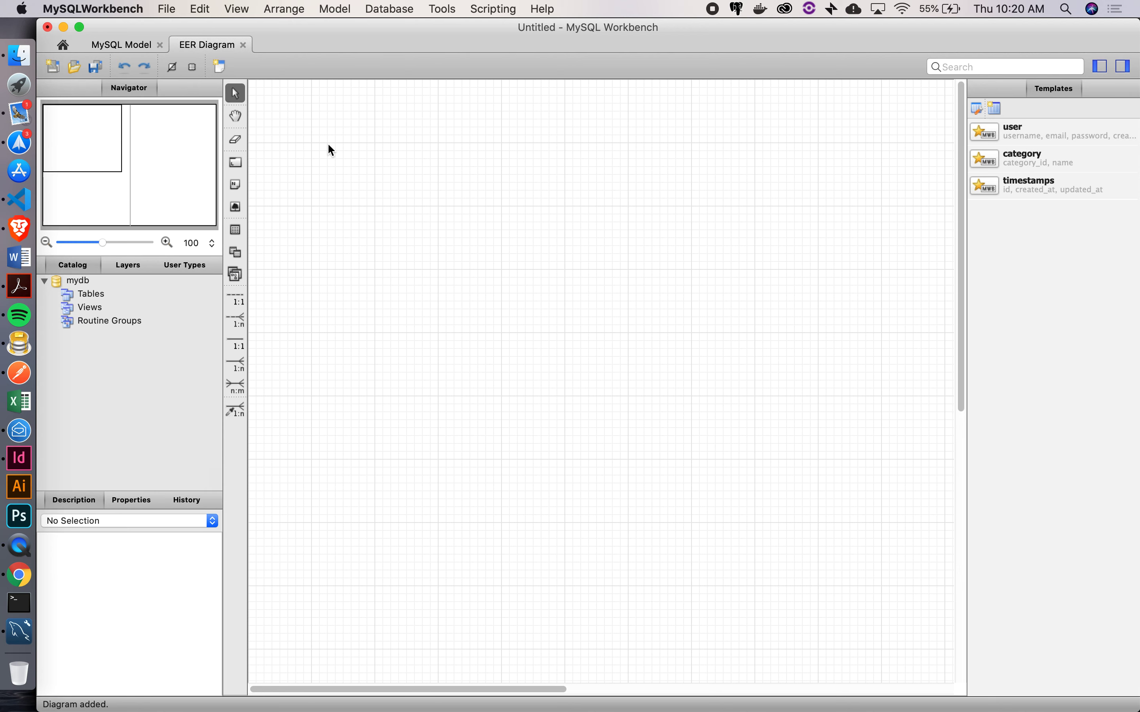
Place a new table on the EER canvas and rename table1 to persons
click(235, 230)
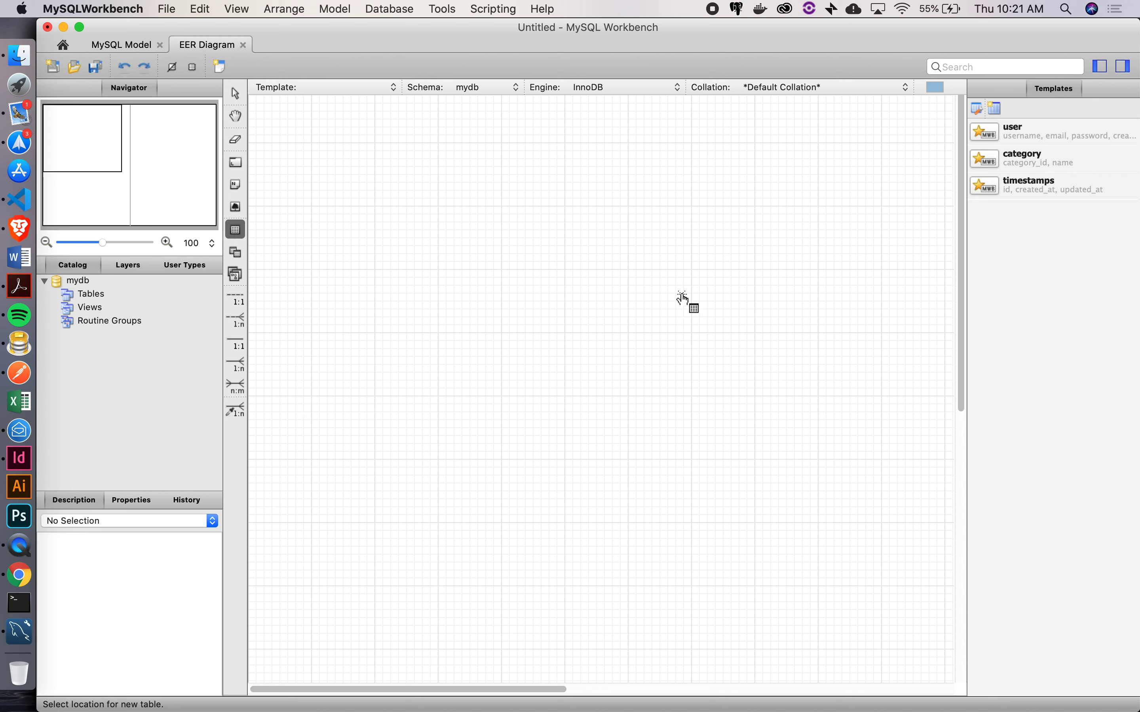
click(300, 156)
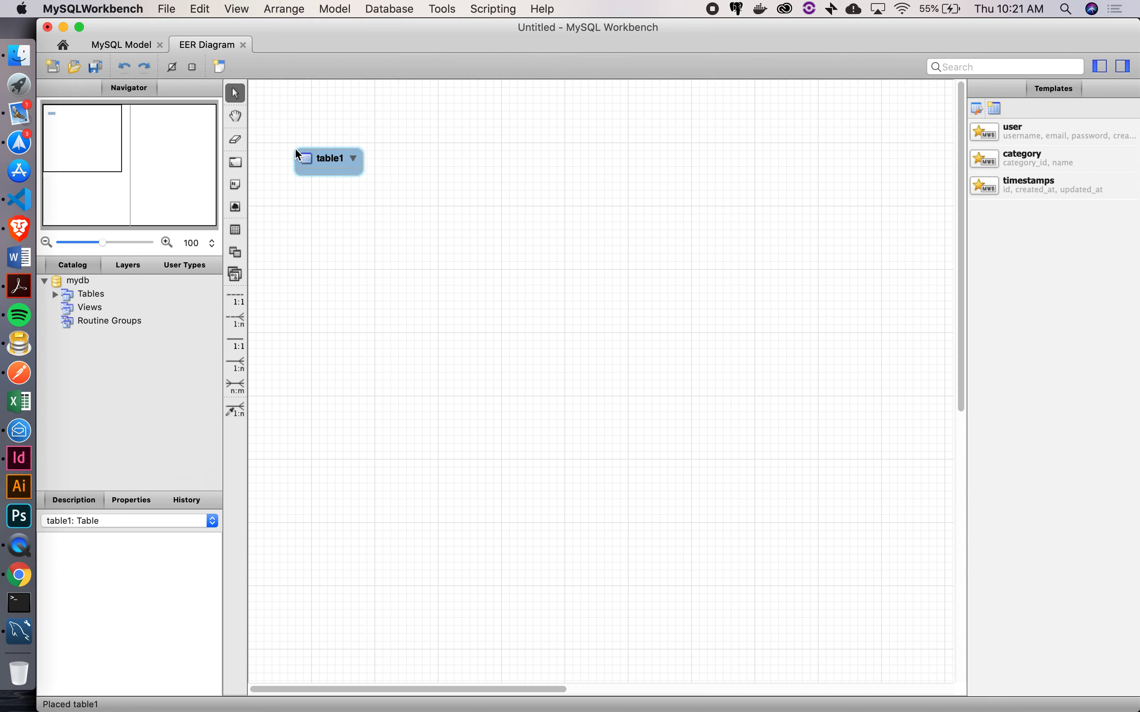
double_click(338, 165)
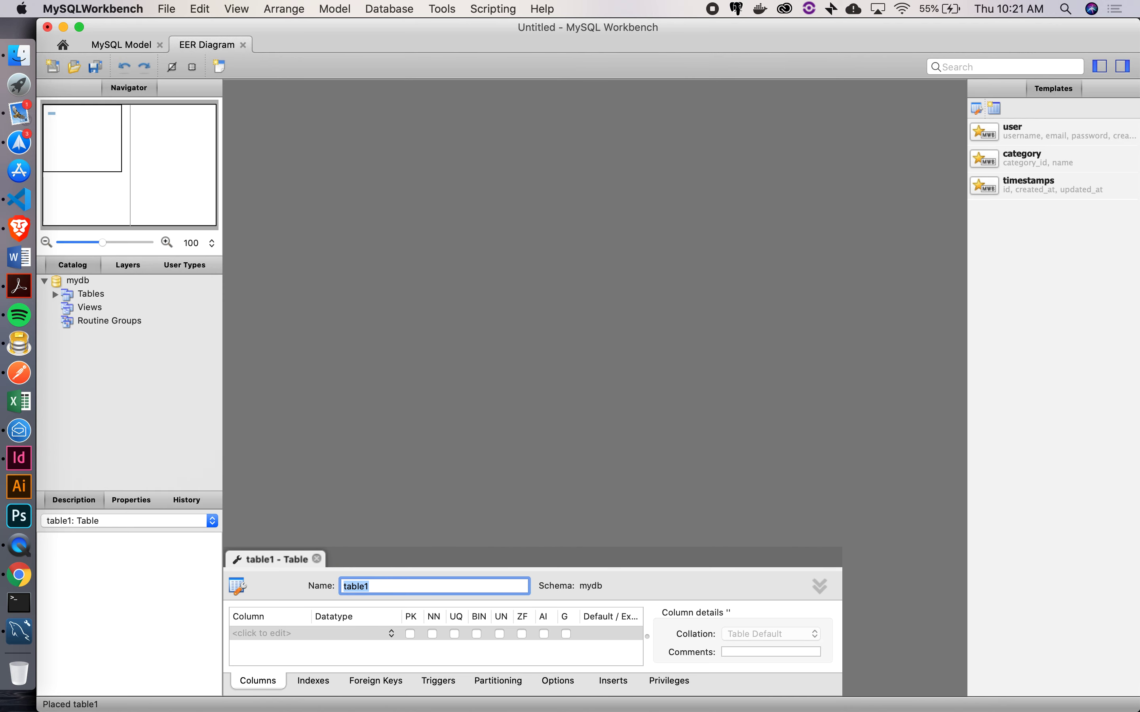
text(persons)
key(Return)
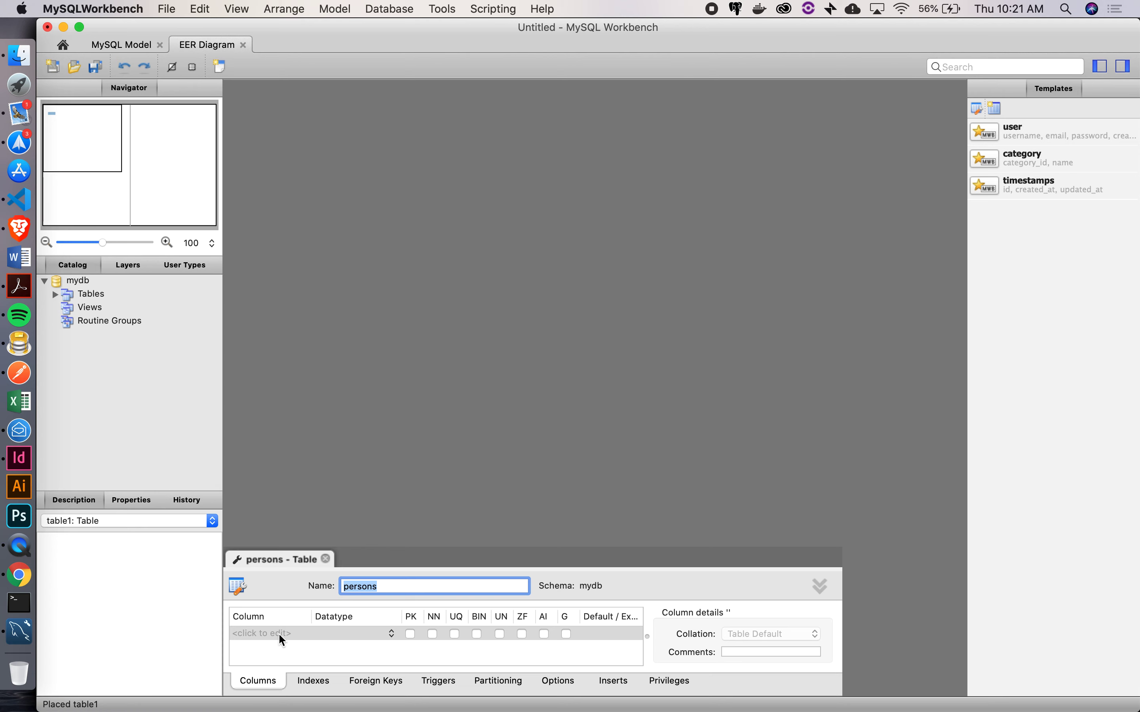
Add an id INT column to persons, flagged primary key, not null and auto-increment
click(246, 631)
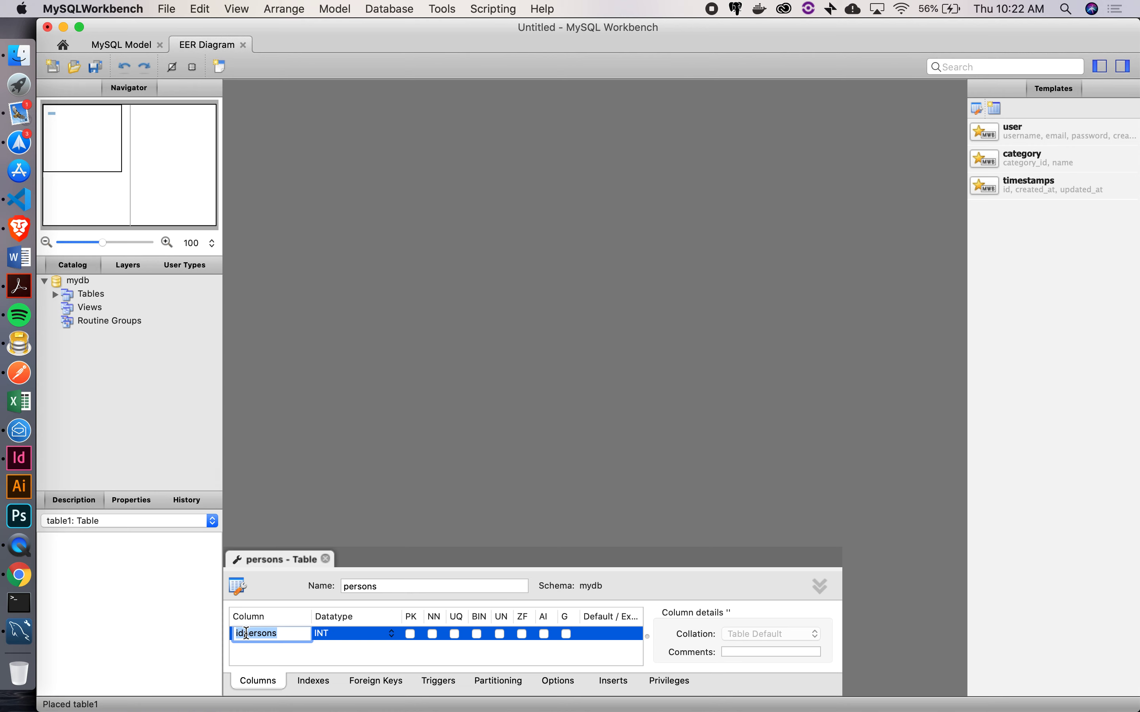
text(id)
click(542, 634)
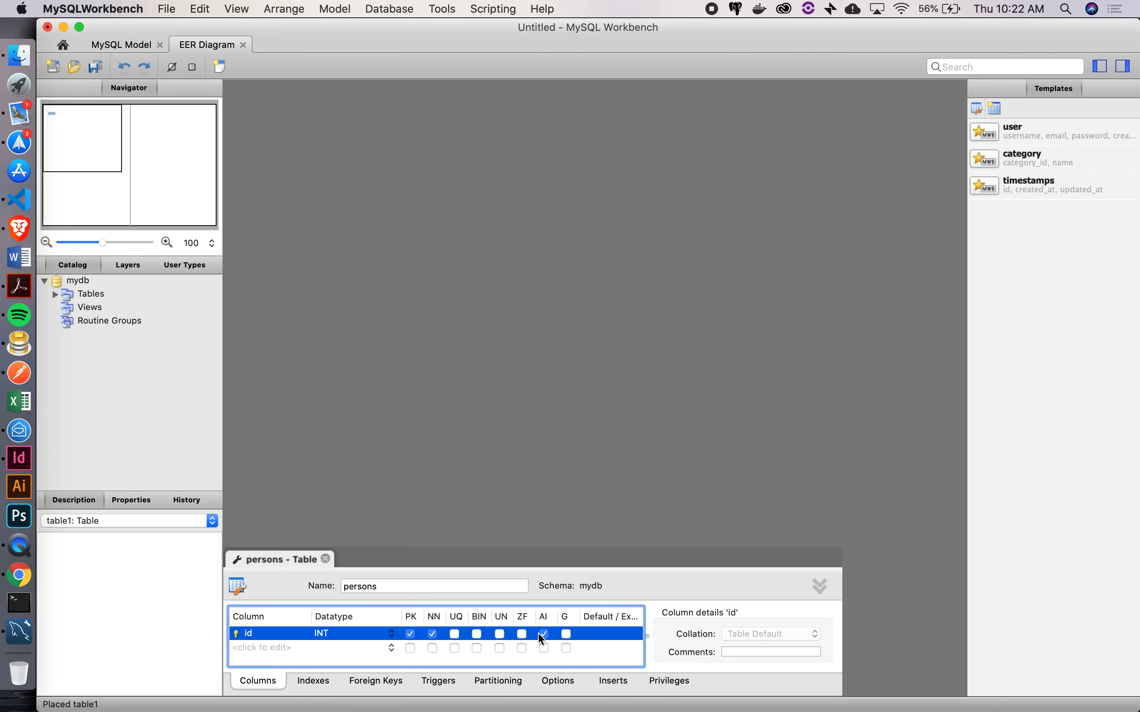
double_click(255, 648)
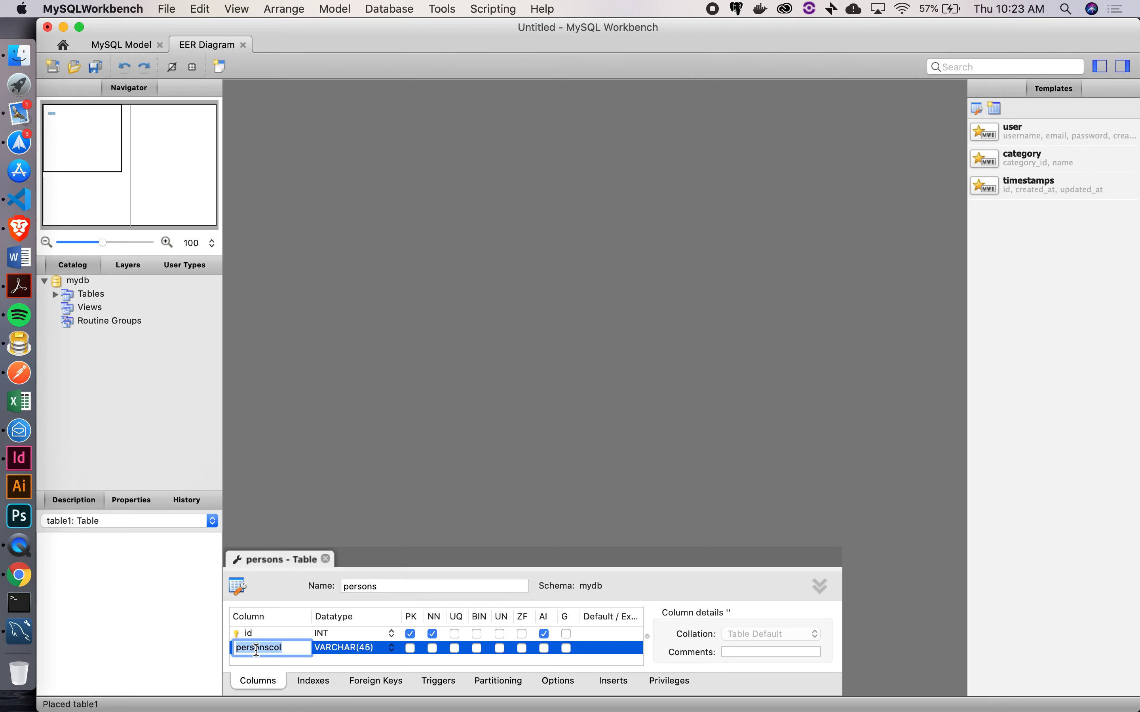
Add first_name and last_name VARCHAR(45) columns after id in persons
text(first_name)
key(Tab)
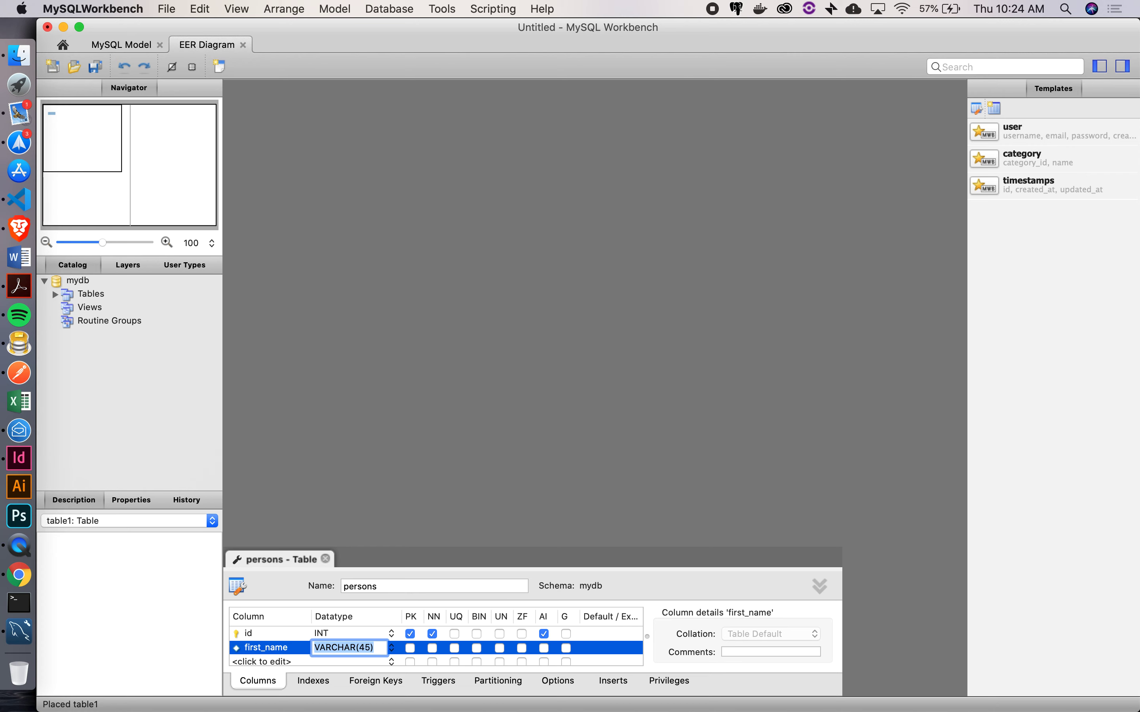
click(258, 663)
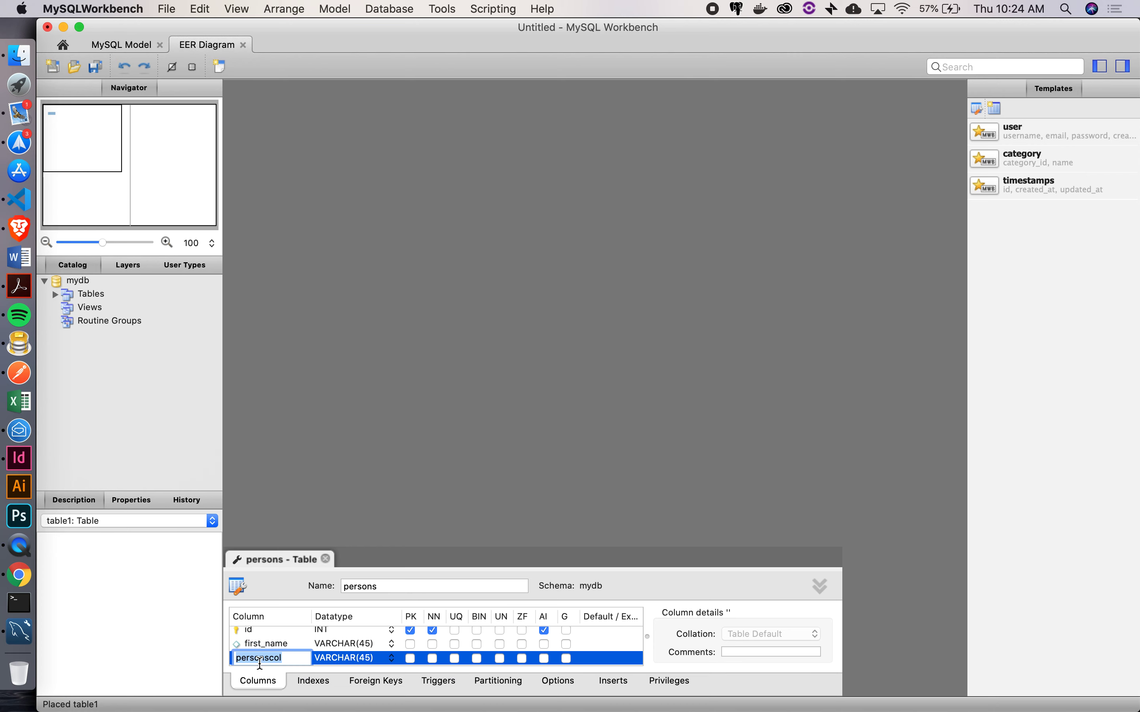
text(last_name)
key(Tab)
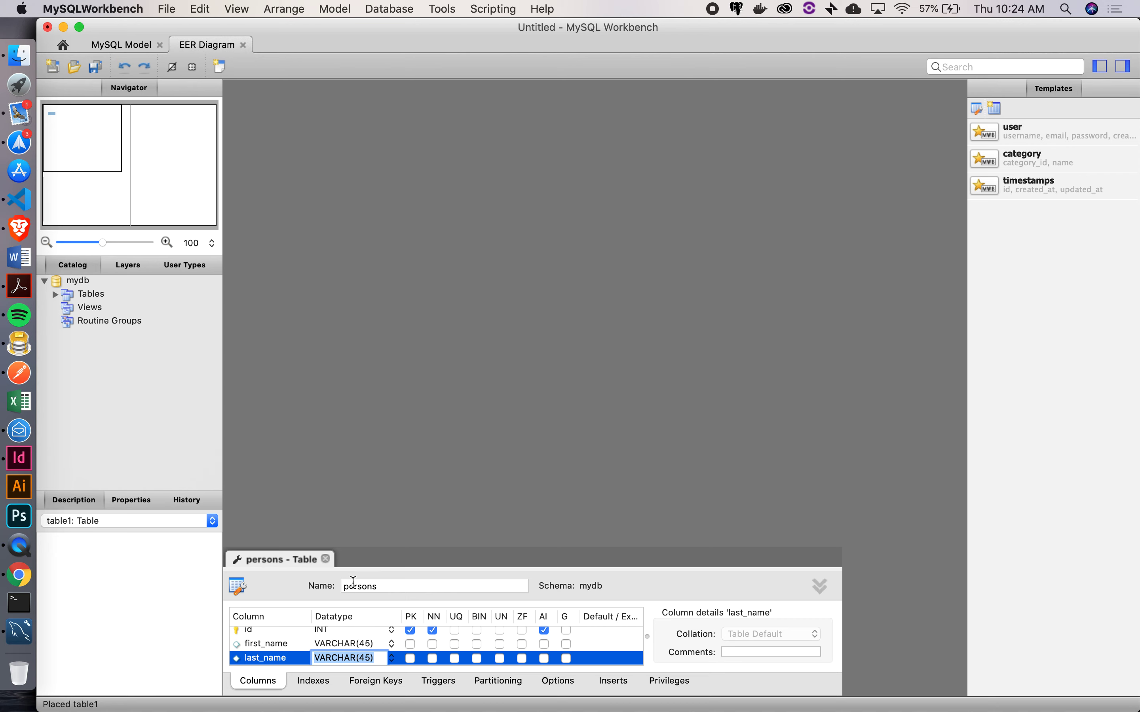
Add another default VARCHAR(45) column below last_name in persons
scroll(298, 644, down, 1)
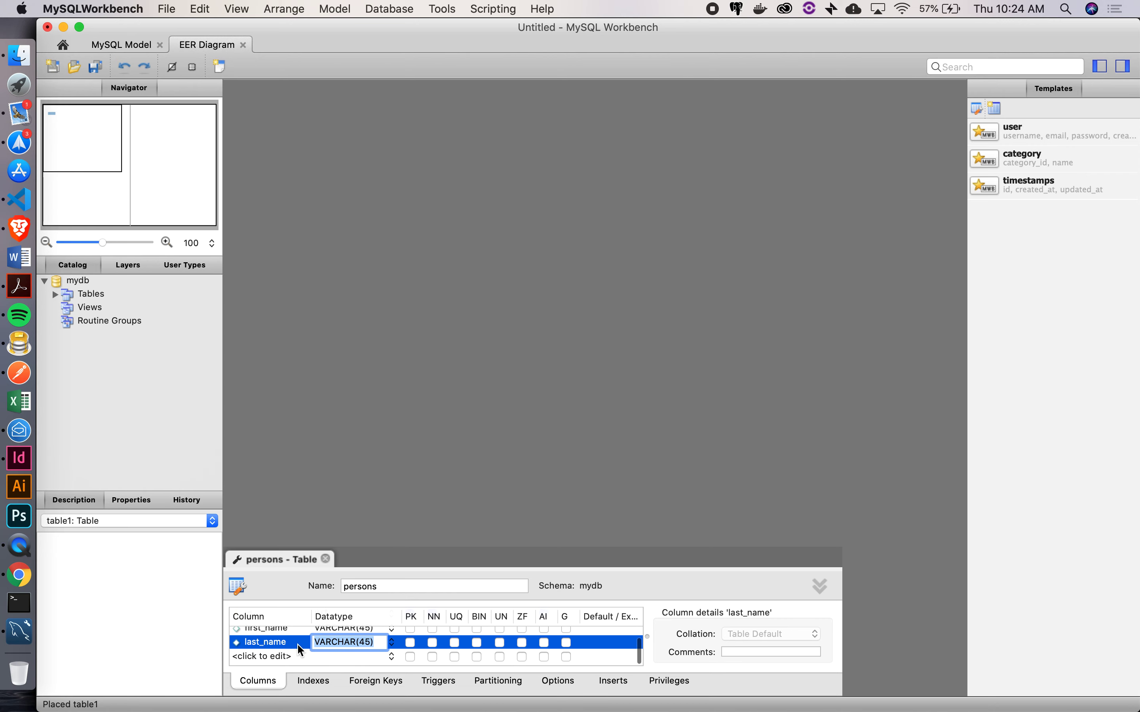
click(256, 658)
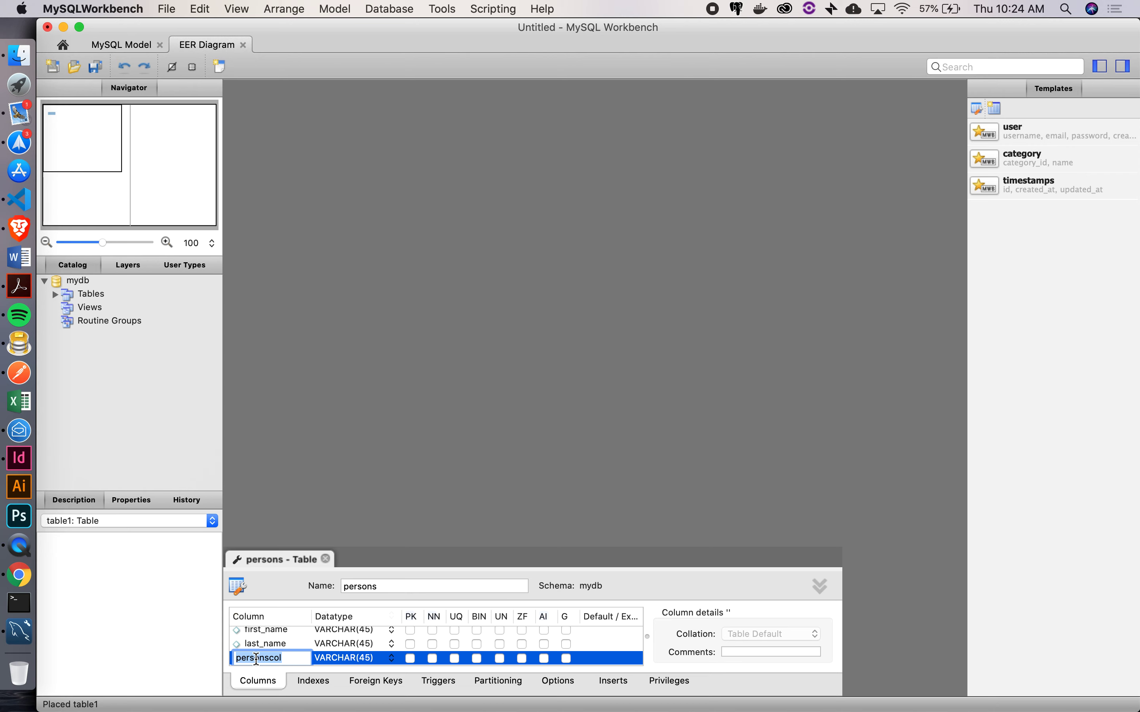
scroll(333, 639, up, 2)
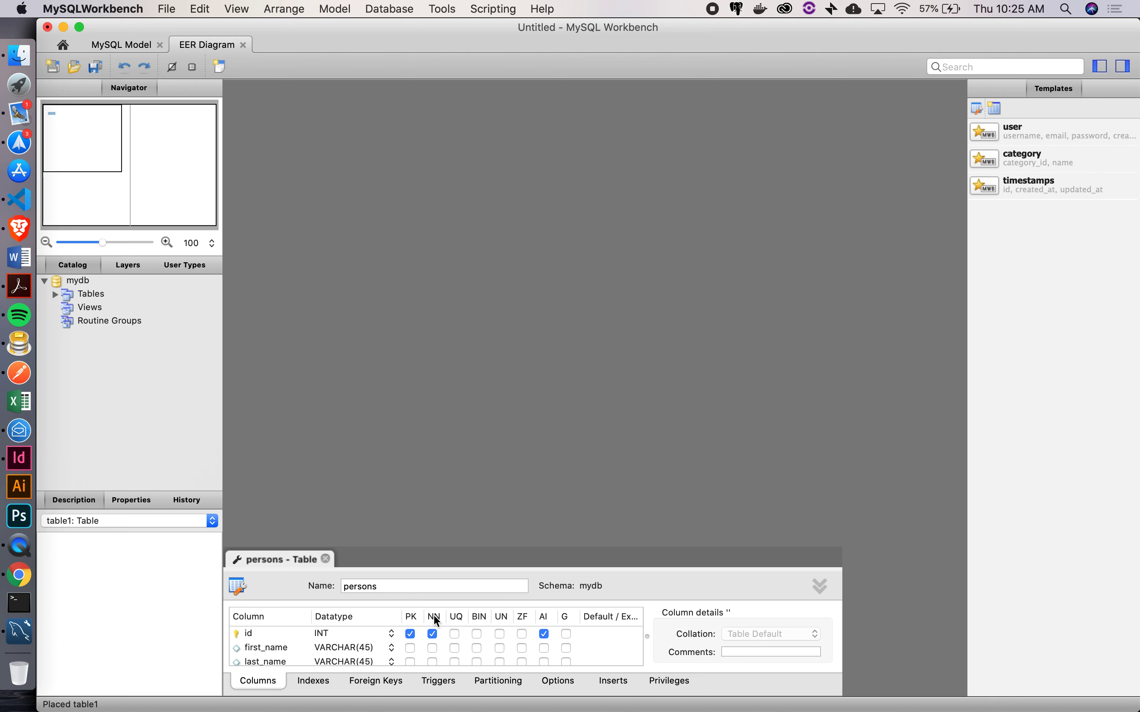
key(Tab)
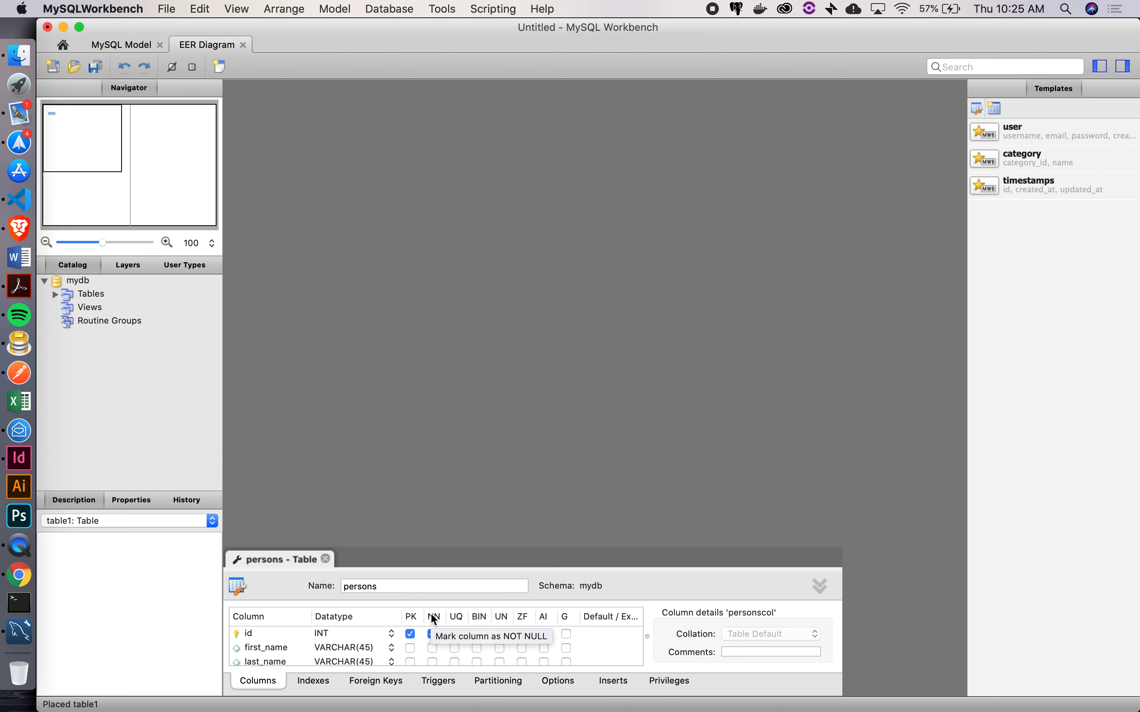
Rename the personscol column to email and start a new column below it
scroll(285, 646, down, 2)
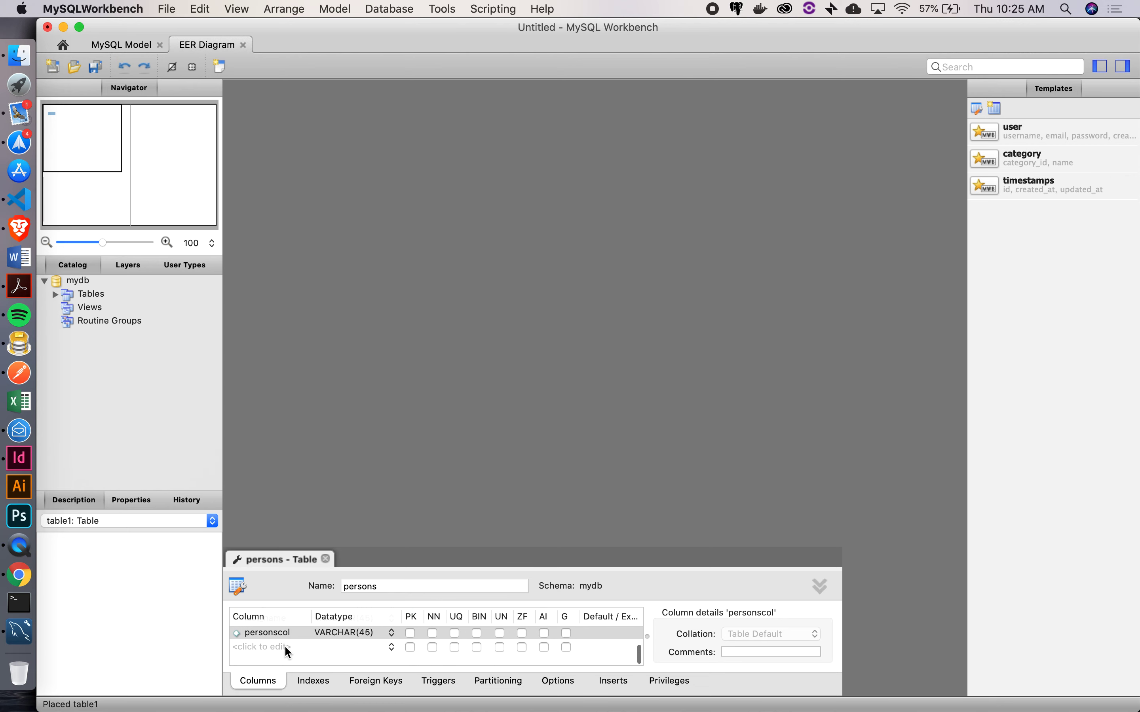
double_click(269, 643)
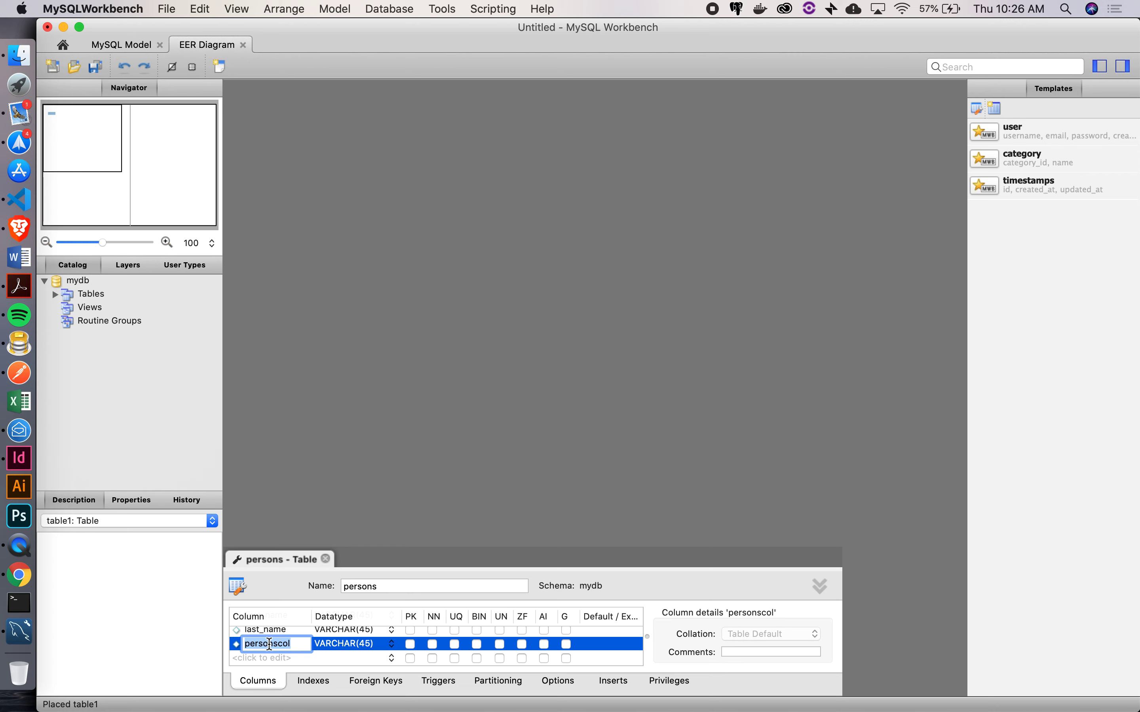
text(email)
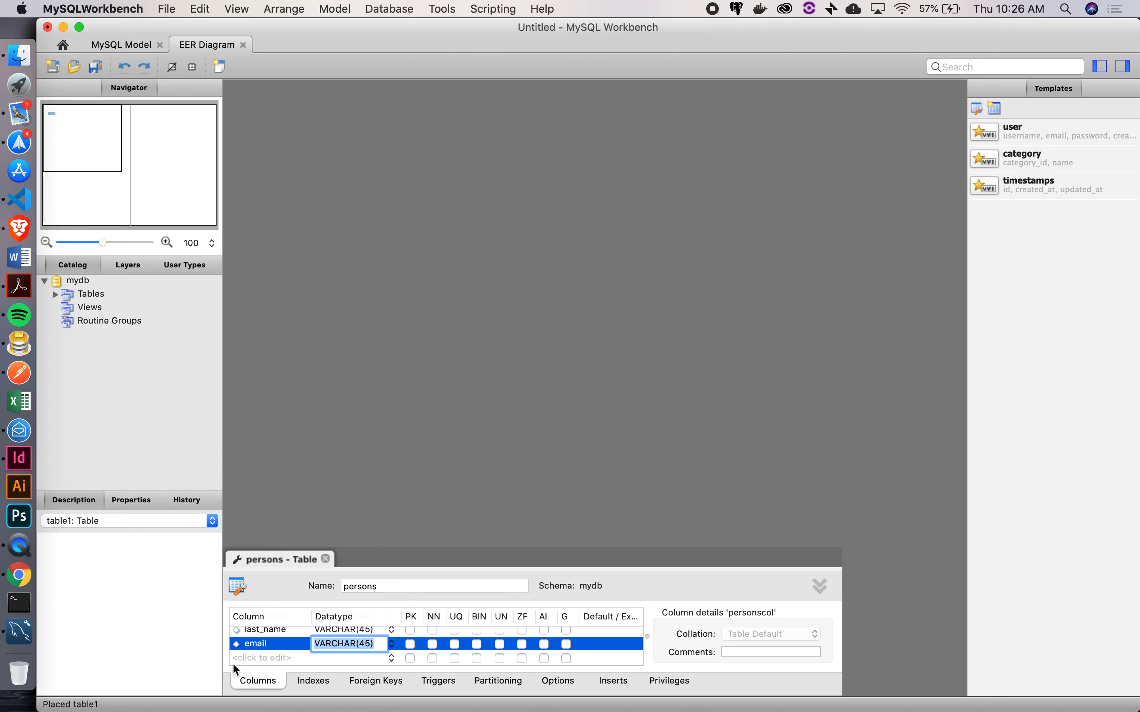
double_click(266, 650)
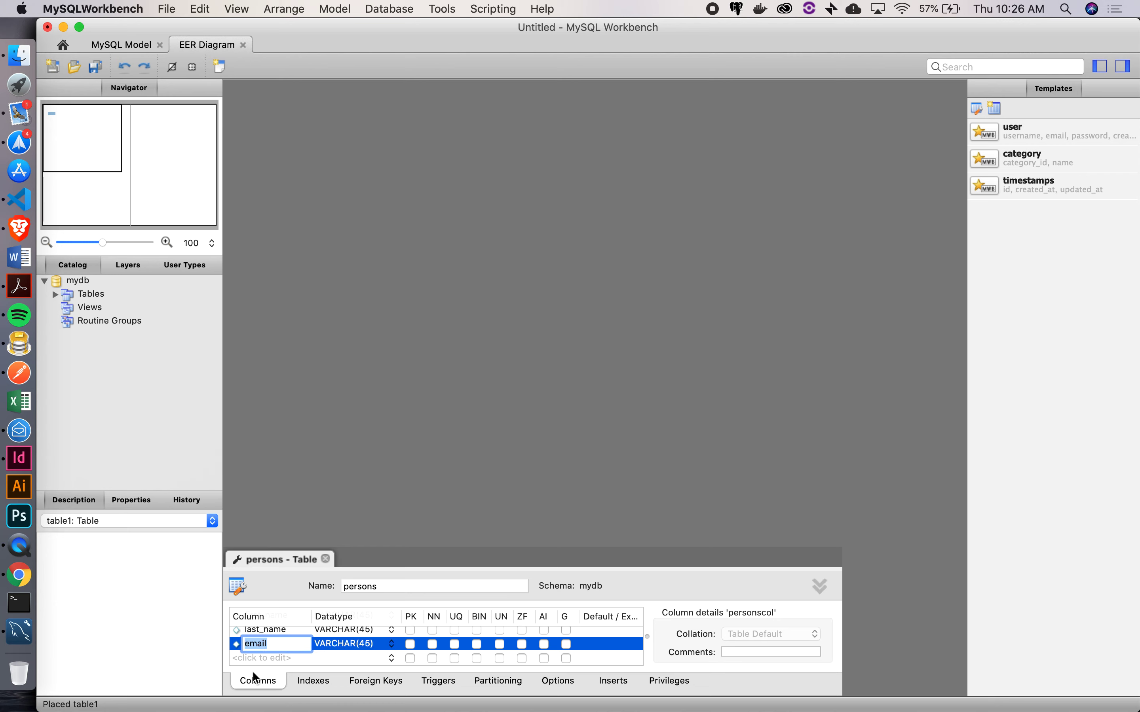
click(262, 656)
Name the new column phone and set its datatype to VARCHAR(10)
text(phone)
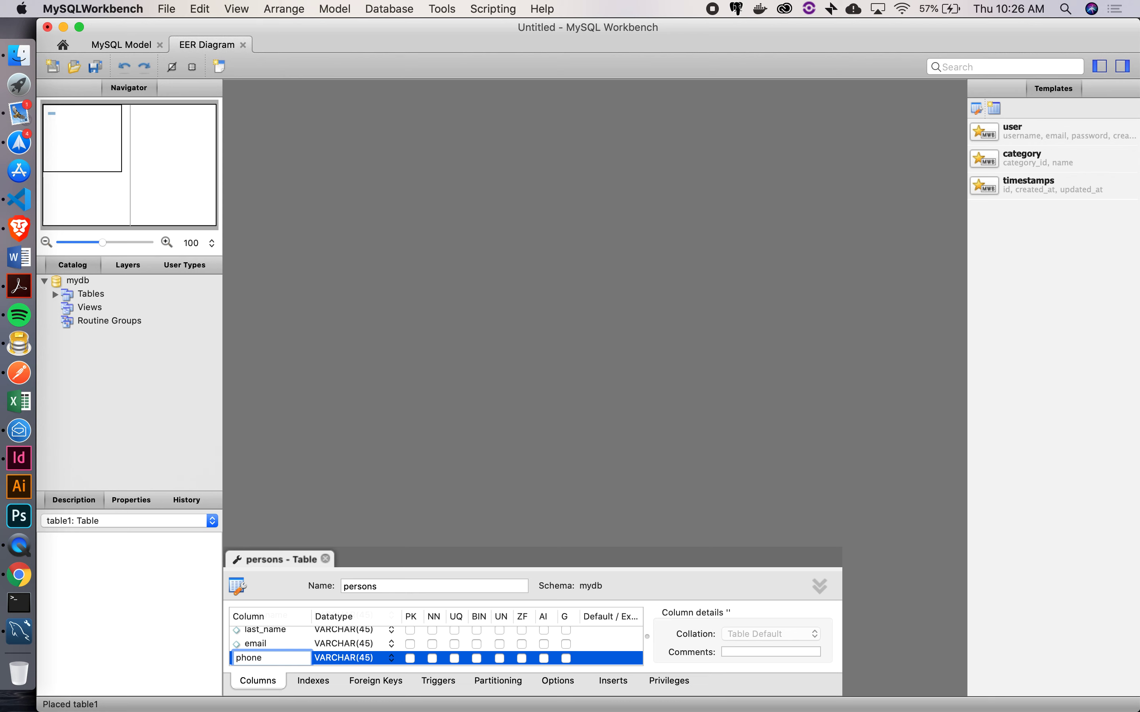
key(Tab)
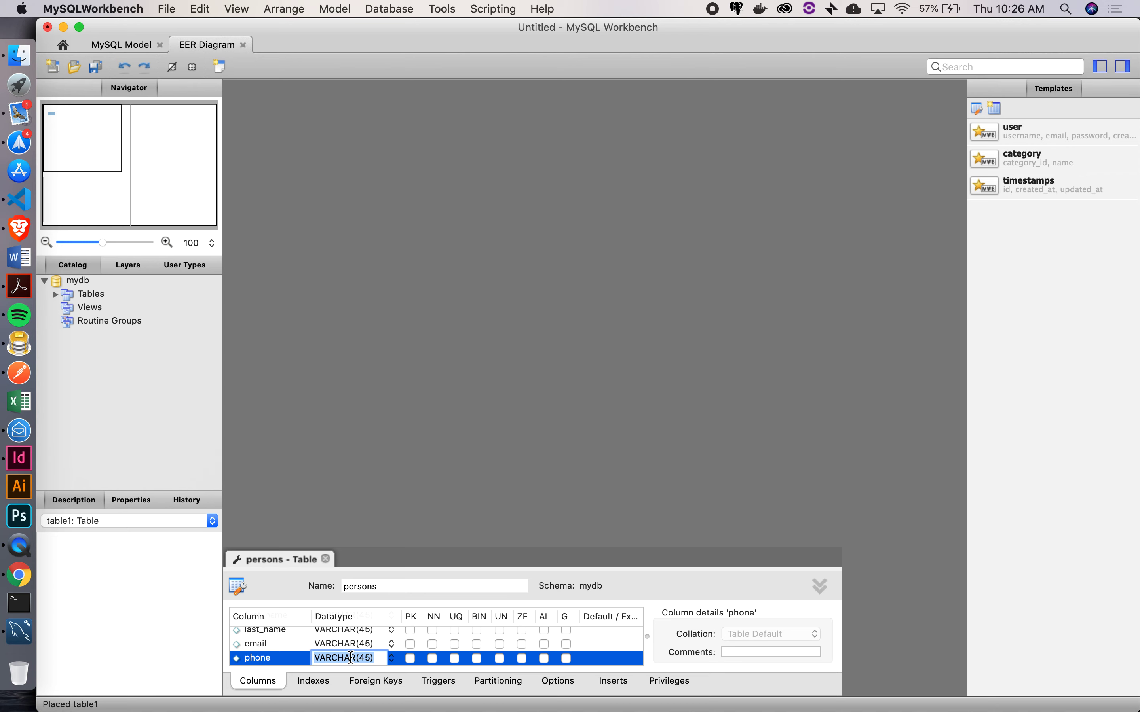
click(372, 657)
key(BackSpace)
key(BackSpace)
text(10)
key(Return)
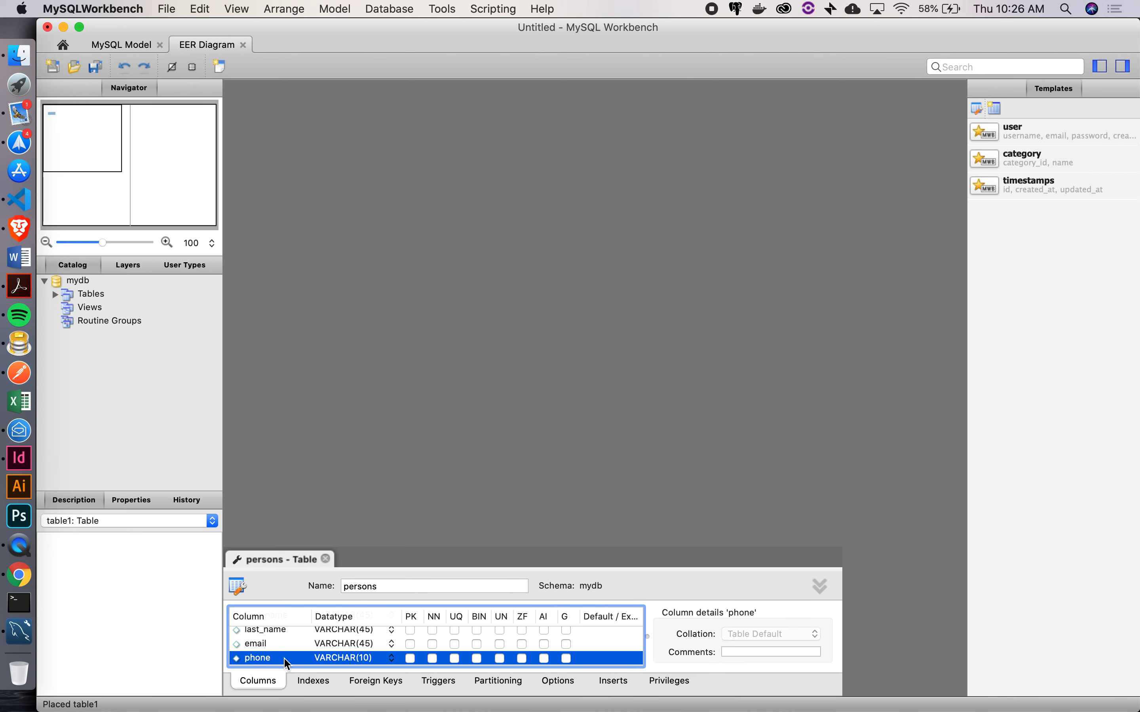
scroll(281, 651, down, 1)
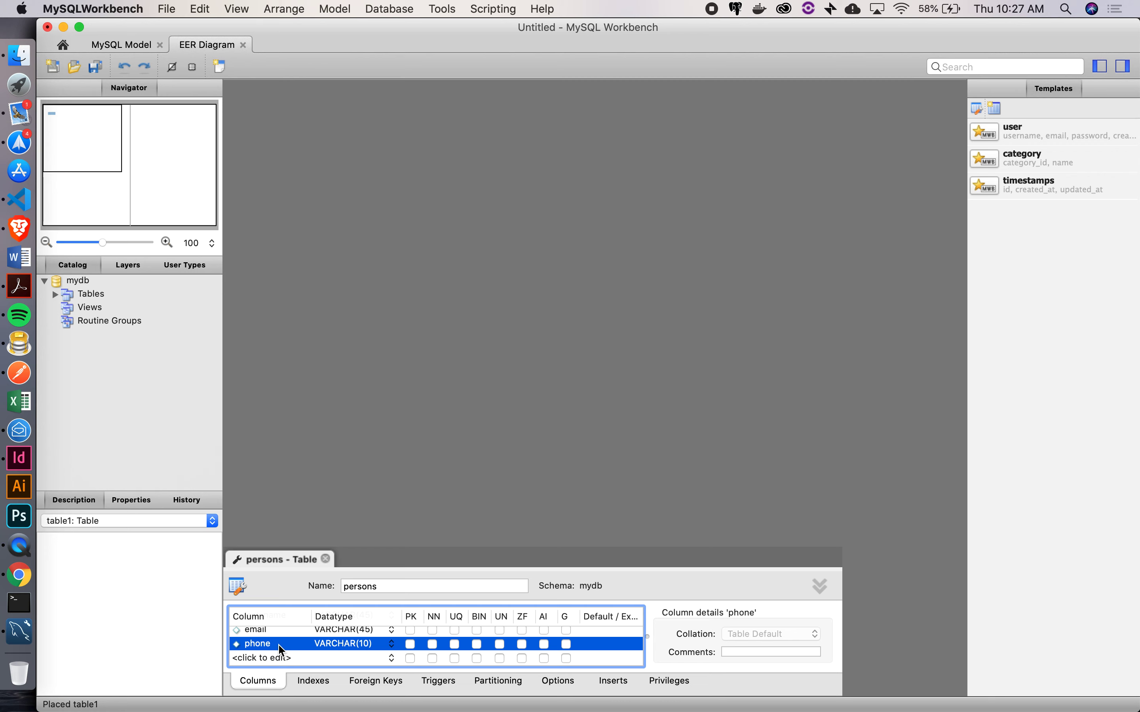
Change the phone column's datatype from VARCHAR(10) to VARCHAR(12)
click(281, 647)
click(347, 642)
key(Right)
key(Left)
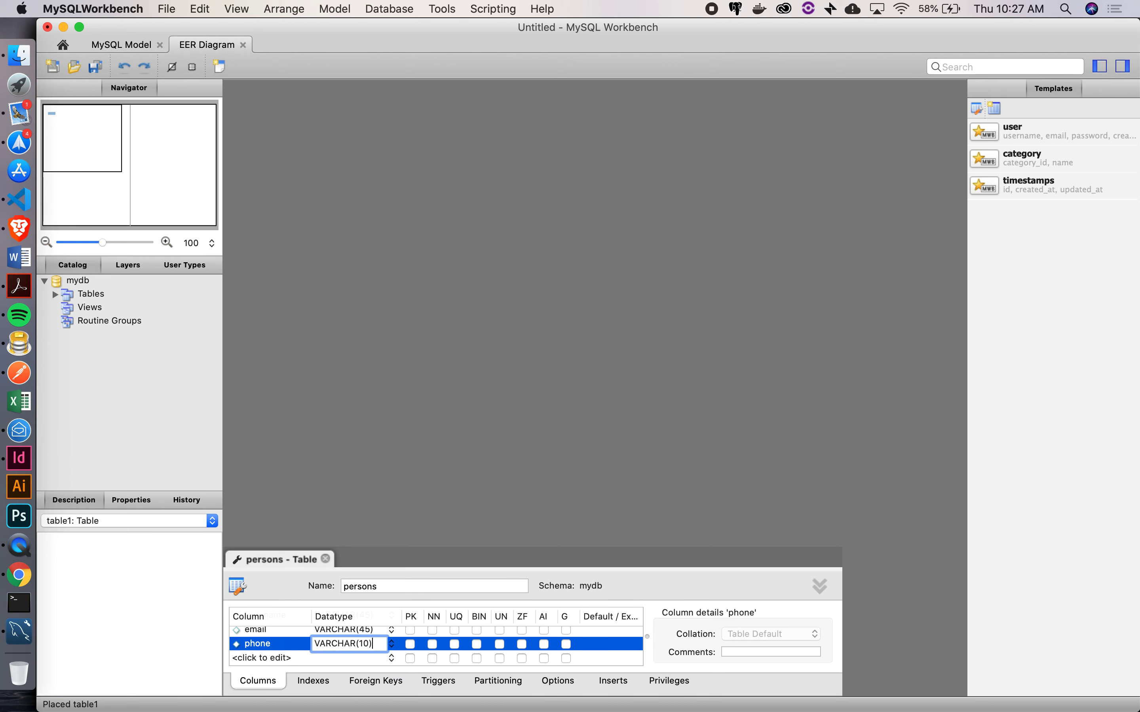
key(BackSpace)
text(2)
key(Return)
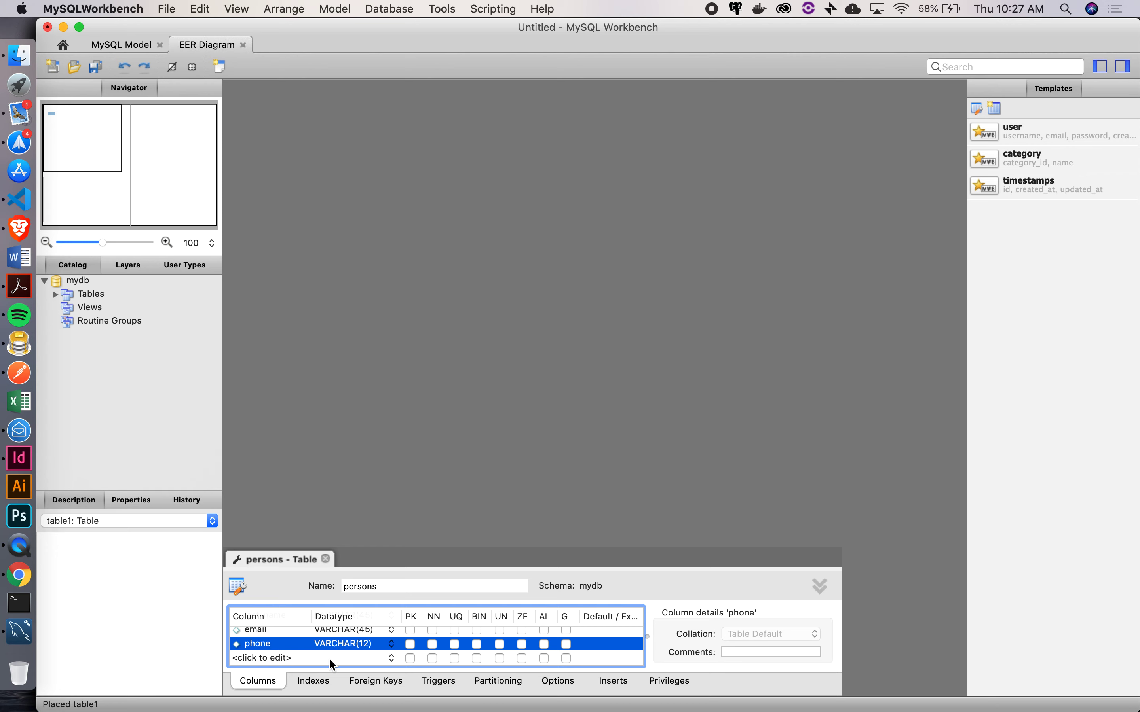
scroll(281, 637, up, 2)
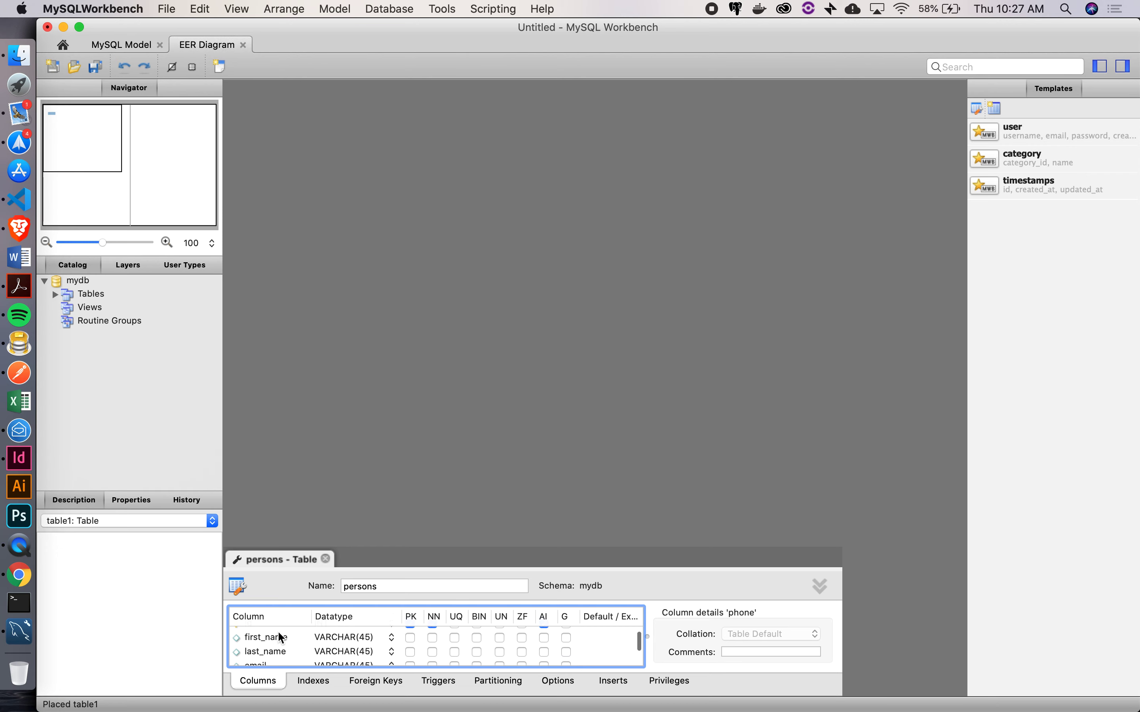
scroll(281, 637, down, 2)
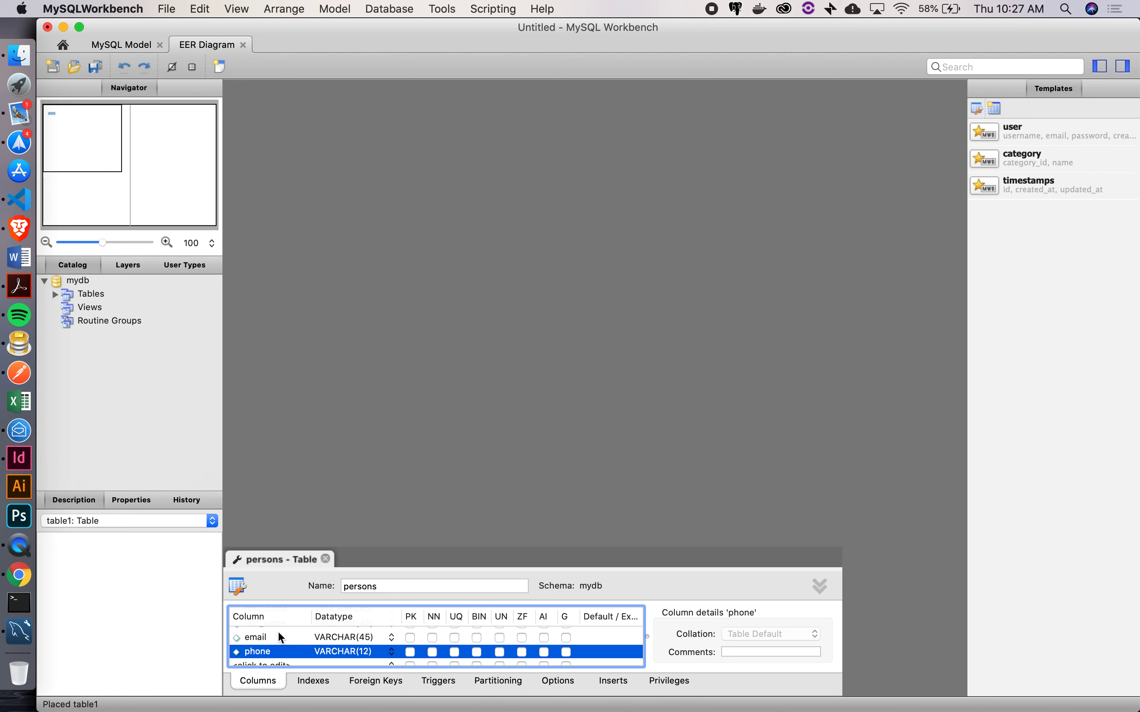
Add created_at and updated_at columns to persons, each typed DATETIME
click(261, 661)
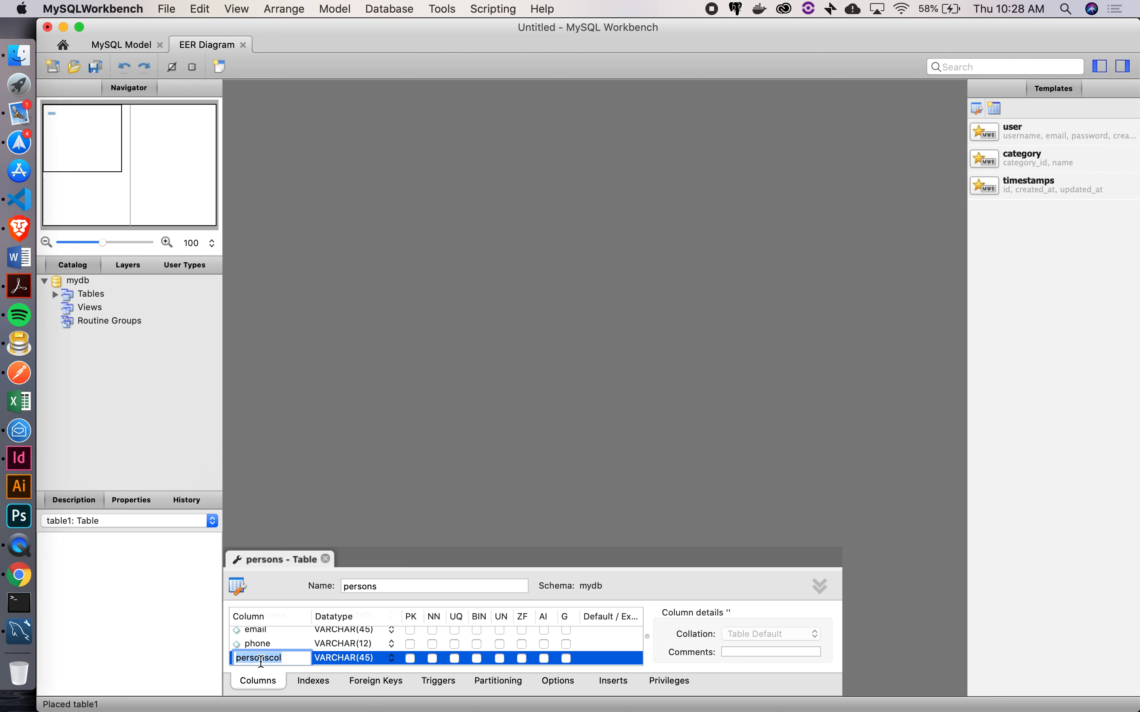
text(created_at)
key(Tab)
text(DAT)
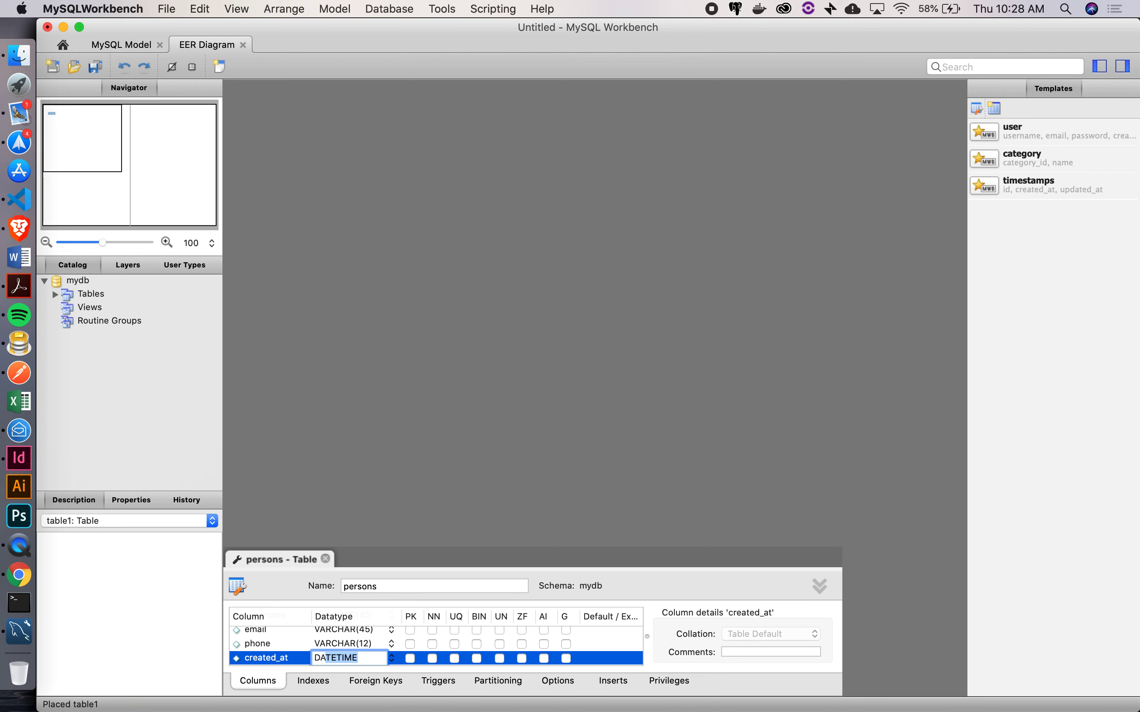
text(ET)
key(Tab)
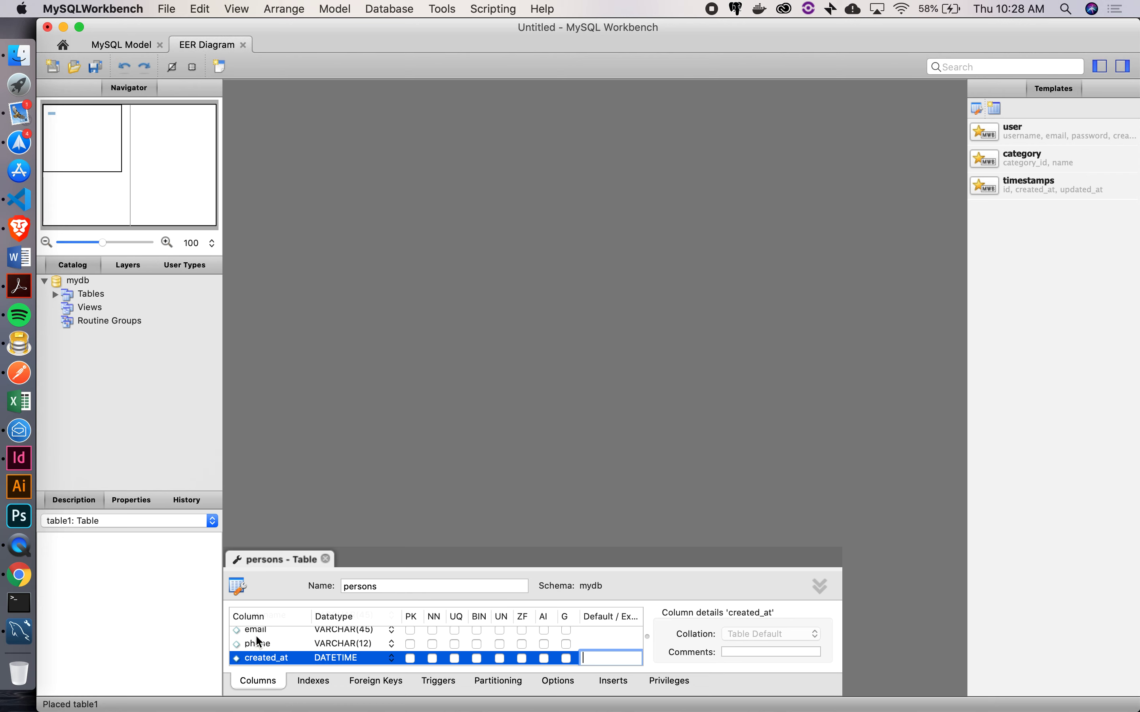
scroll(260, 657, down, 2)
click(257, 658)
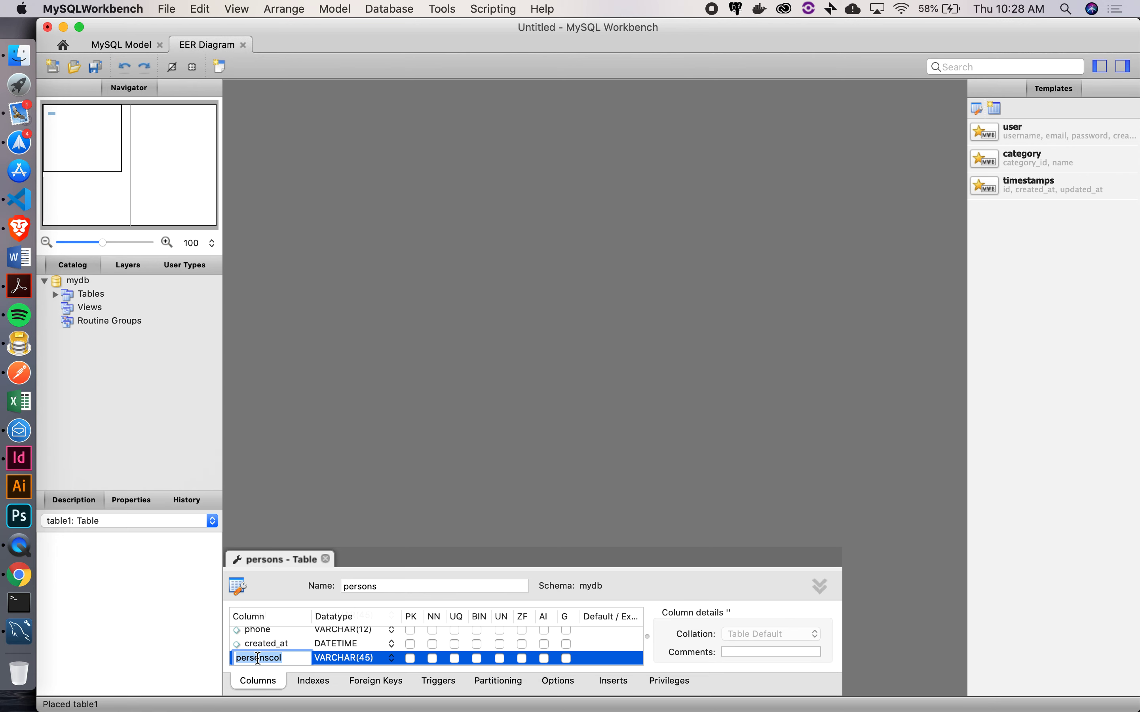
text(updated_at)
key(Tab)
text(DA)
key(Tab)
Close the persons table editor and deselect it, showing all seven columns on the diagram
click(326, 560)
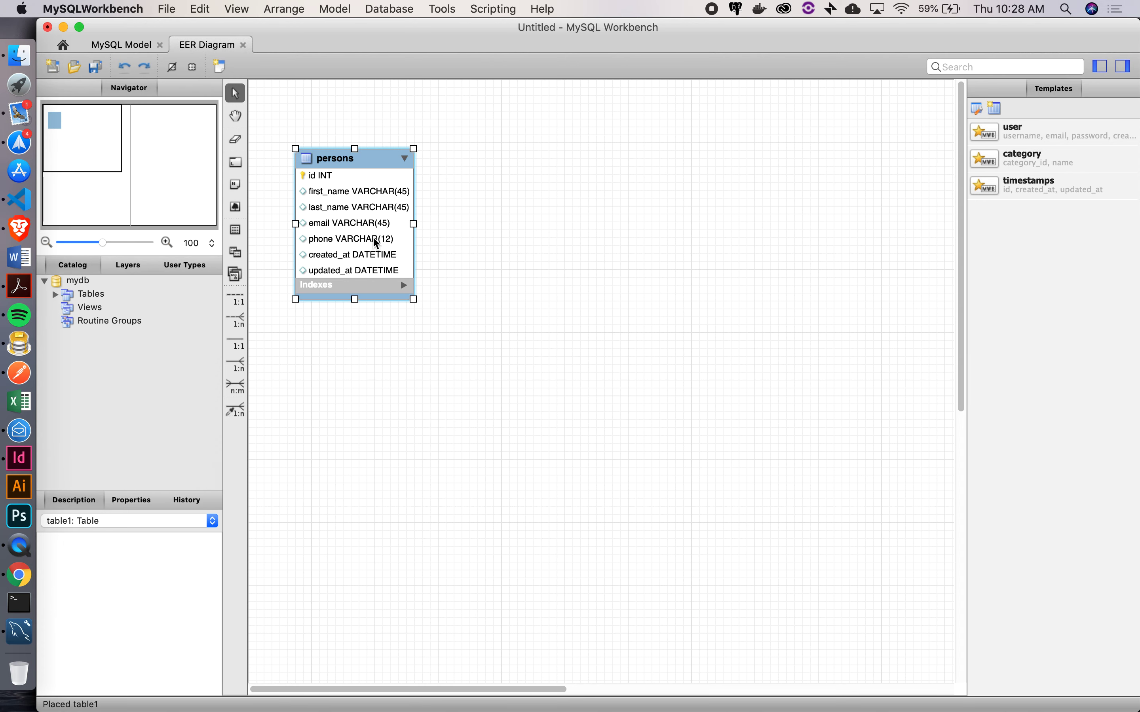
click(463, 249)
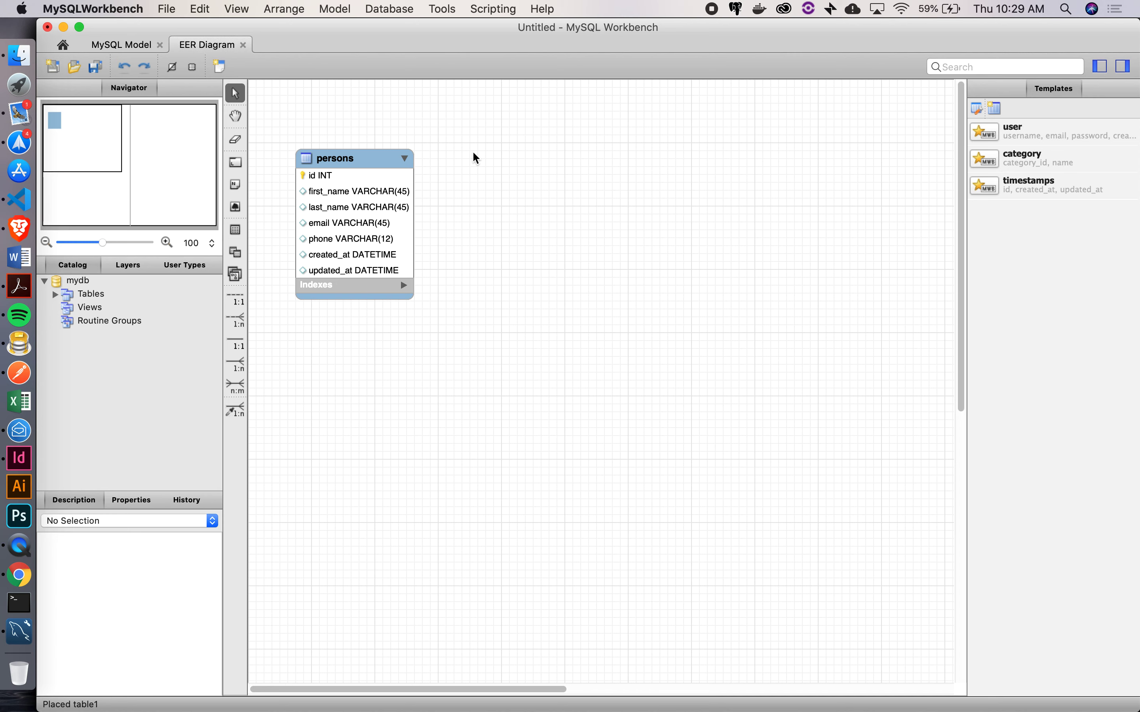
Add a new table right of persons, name it licenses, and name its first column id
click(236, 231)
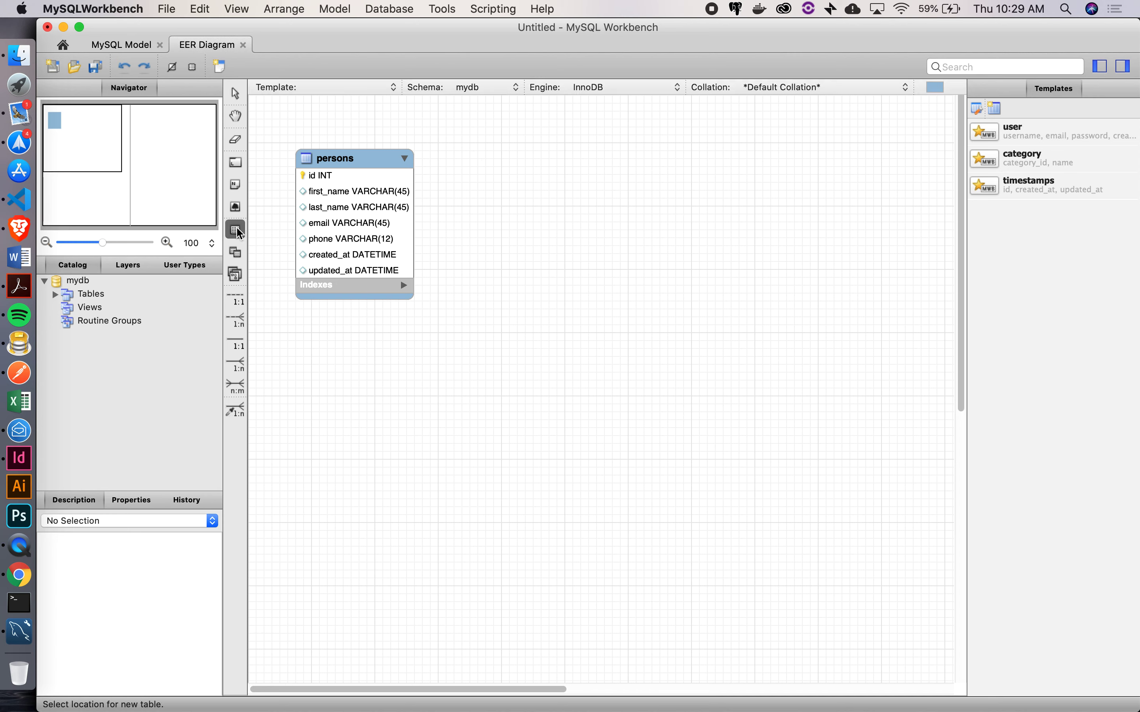
click(475, 158)
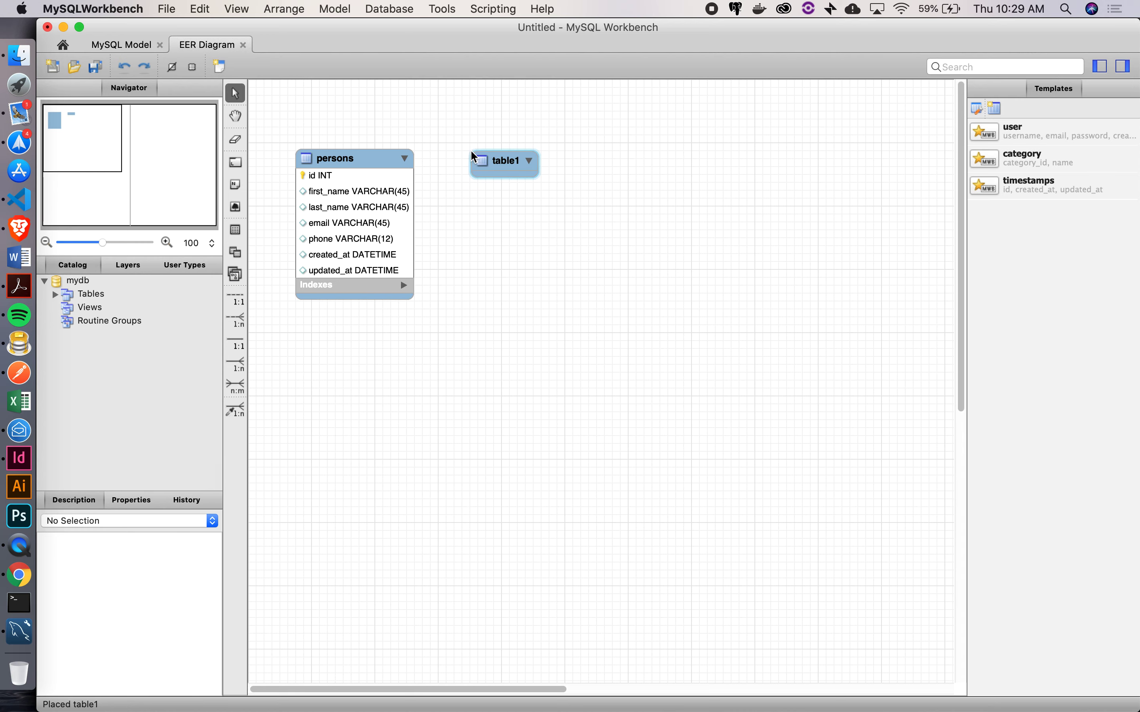
double_click(509, 164)
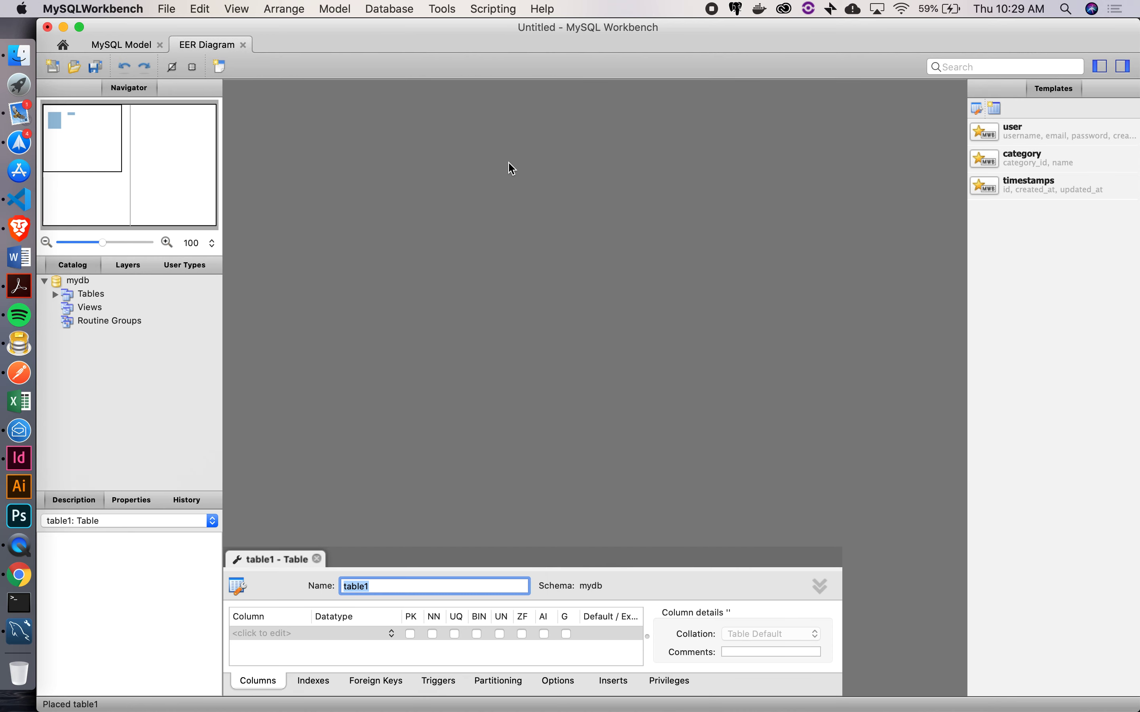
text(licenses)
key(Return)
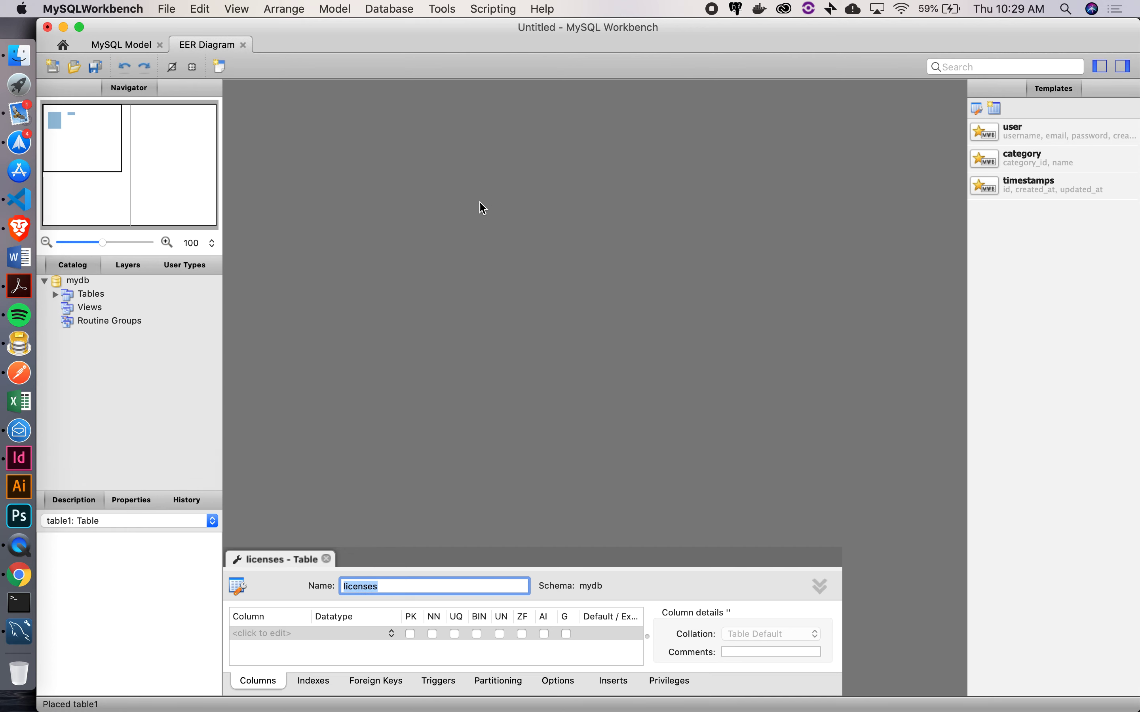
double_click(265, 636)
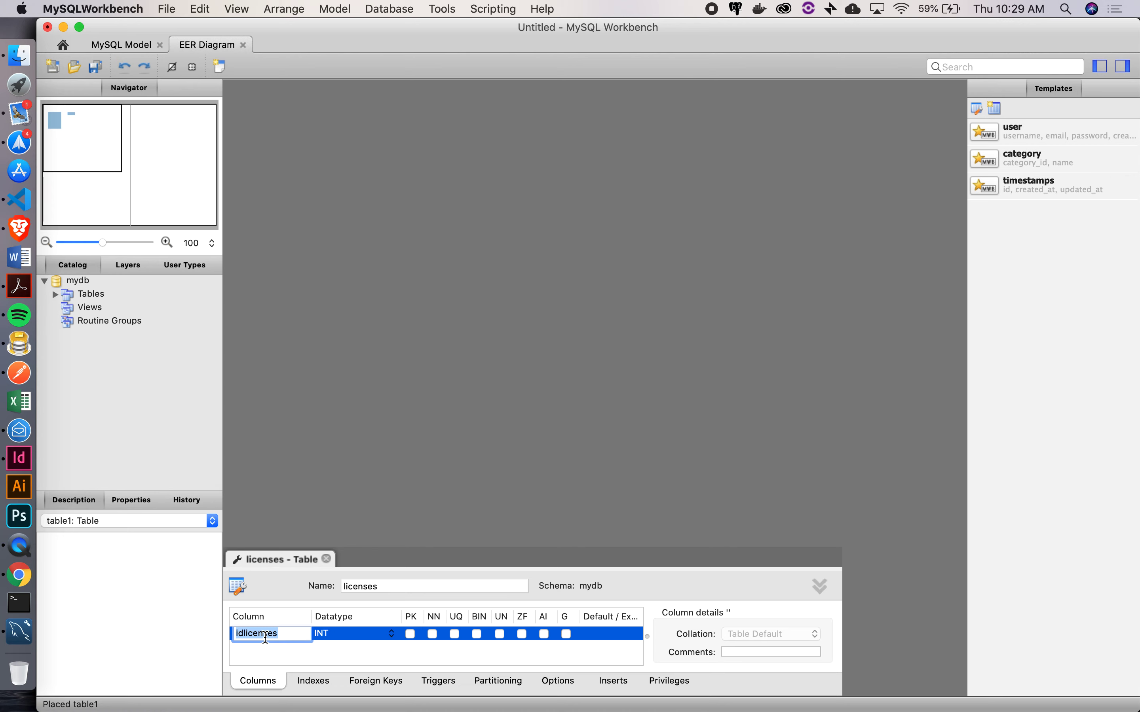
text(id)
Make the licenses id column auto-increment and add a number column of type CHAR(8)
click(545, 632)
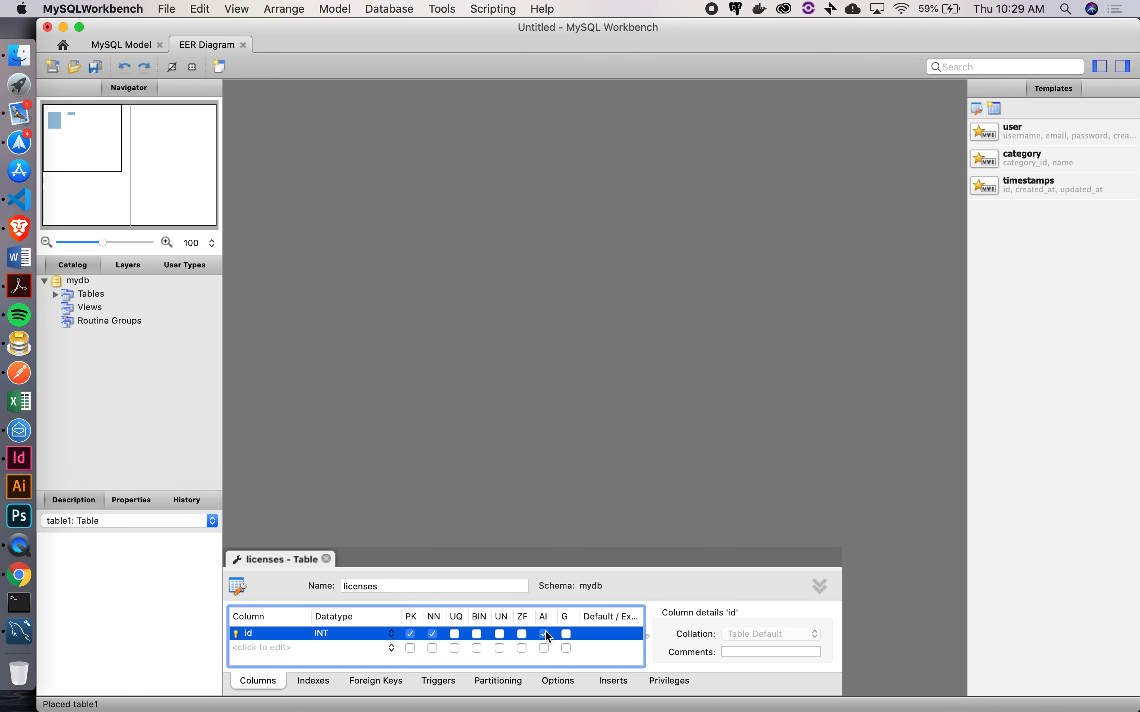
double_click(258, 648)
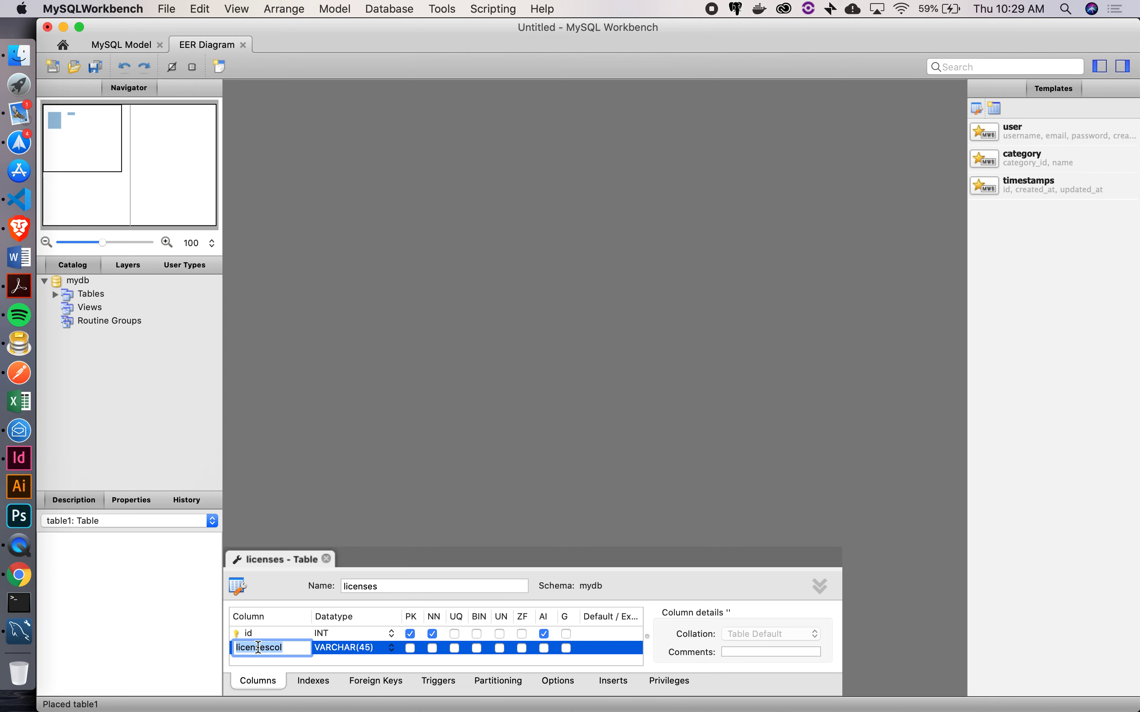
text(number)
key(Tab)
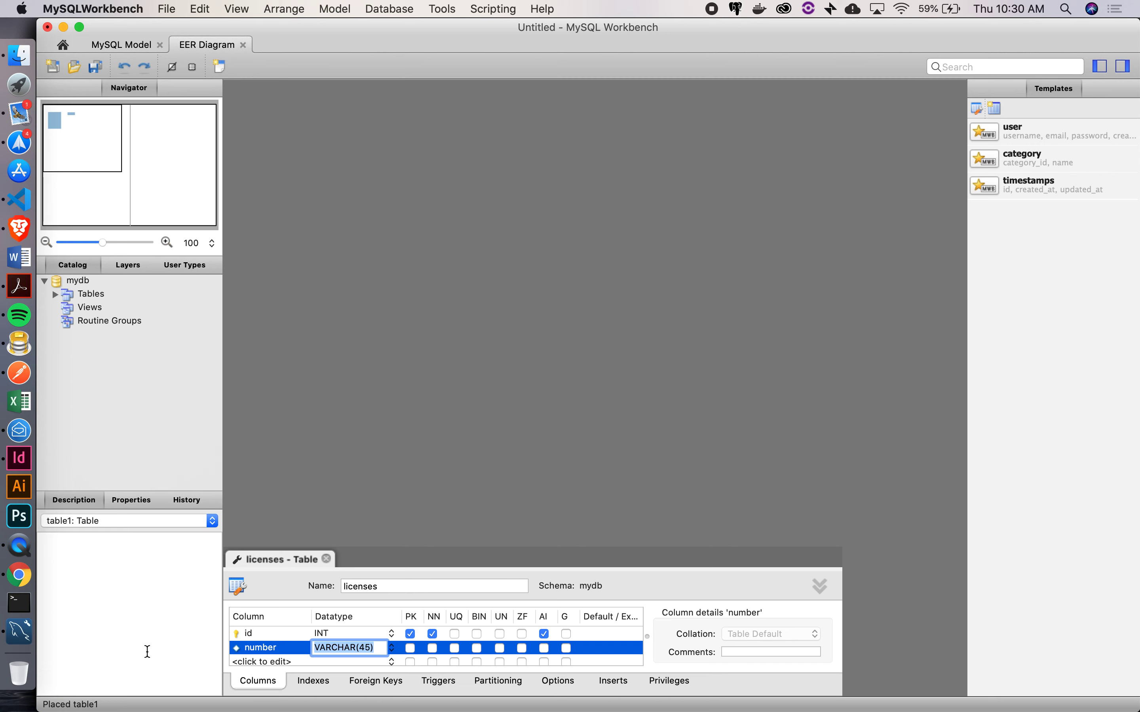
text(CHAR(8))
key(Tab)
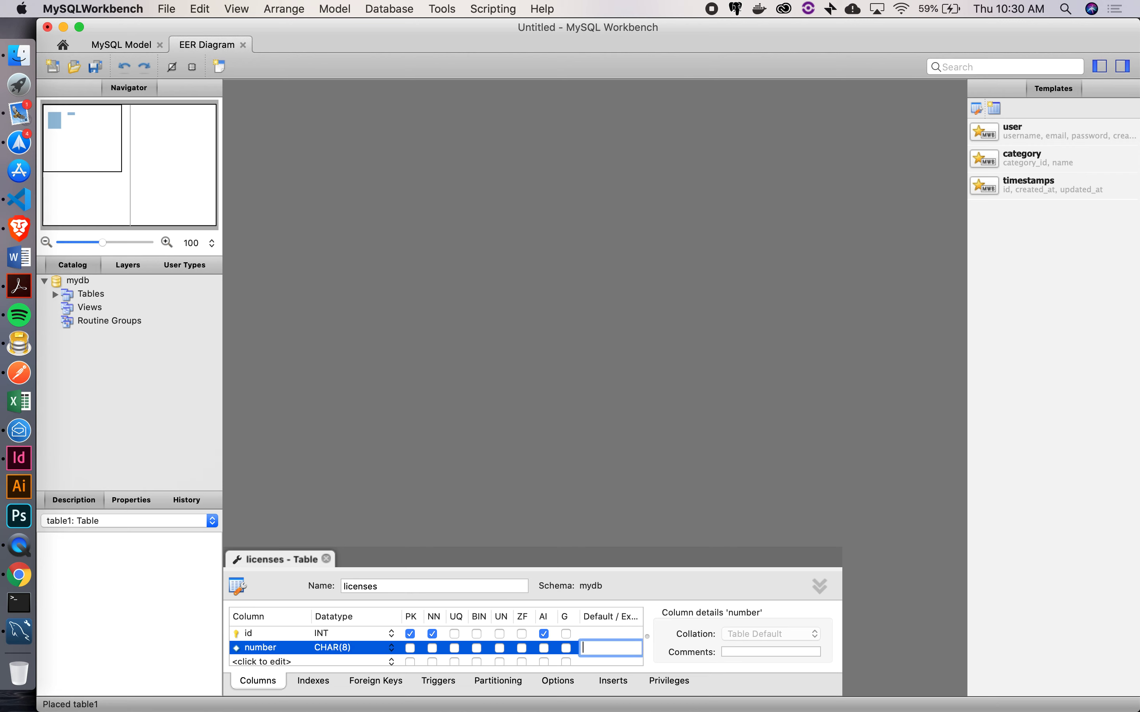
Add a state column of type CHAR(2) to the licenses table
click(250, 662)
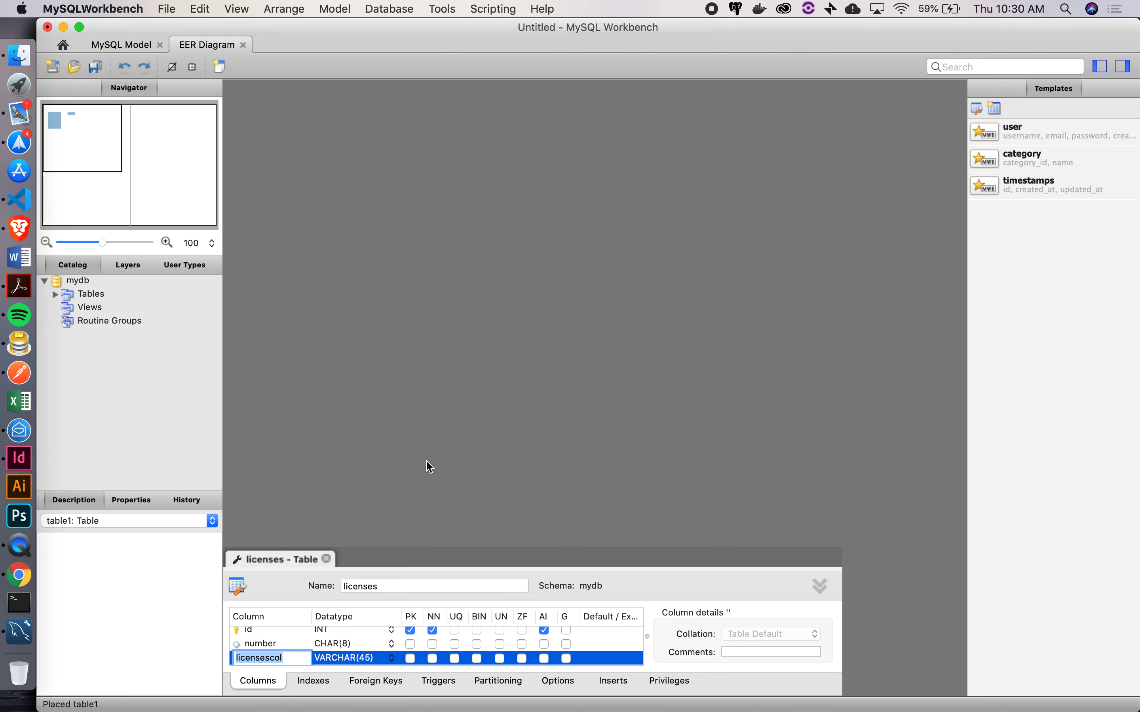
text(state)
key(Tab)
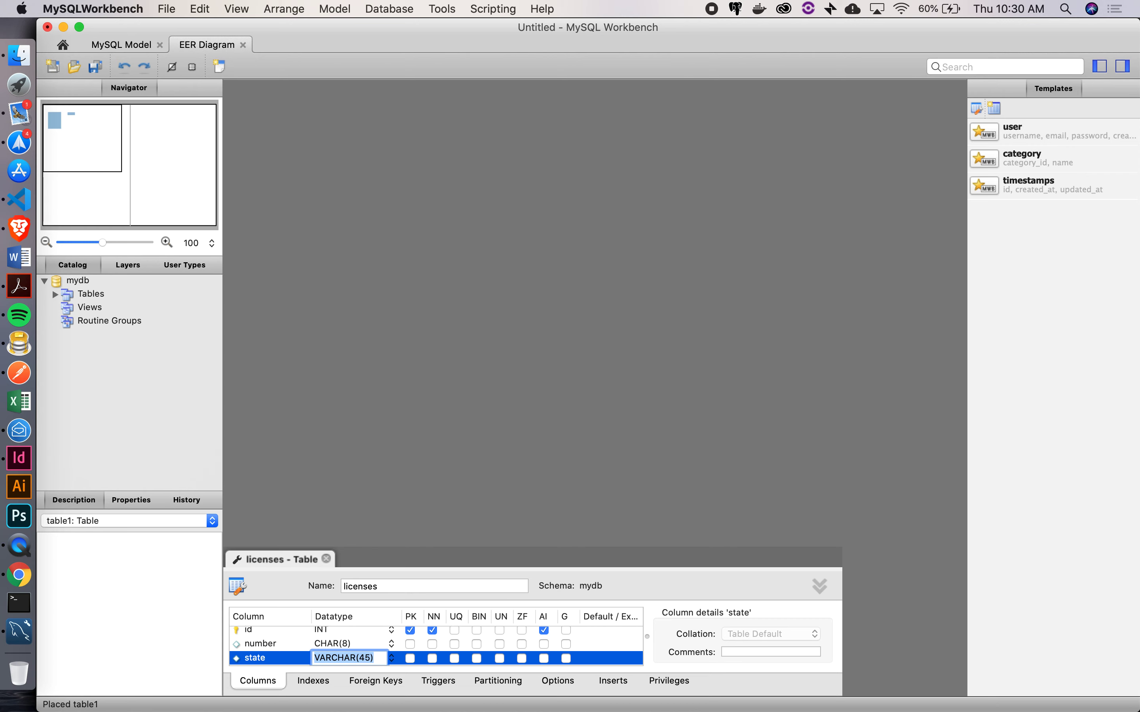
text(CHAR(2))
key(Return)
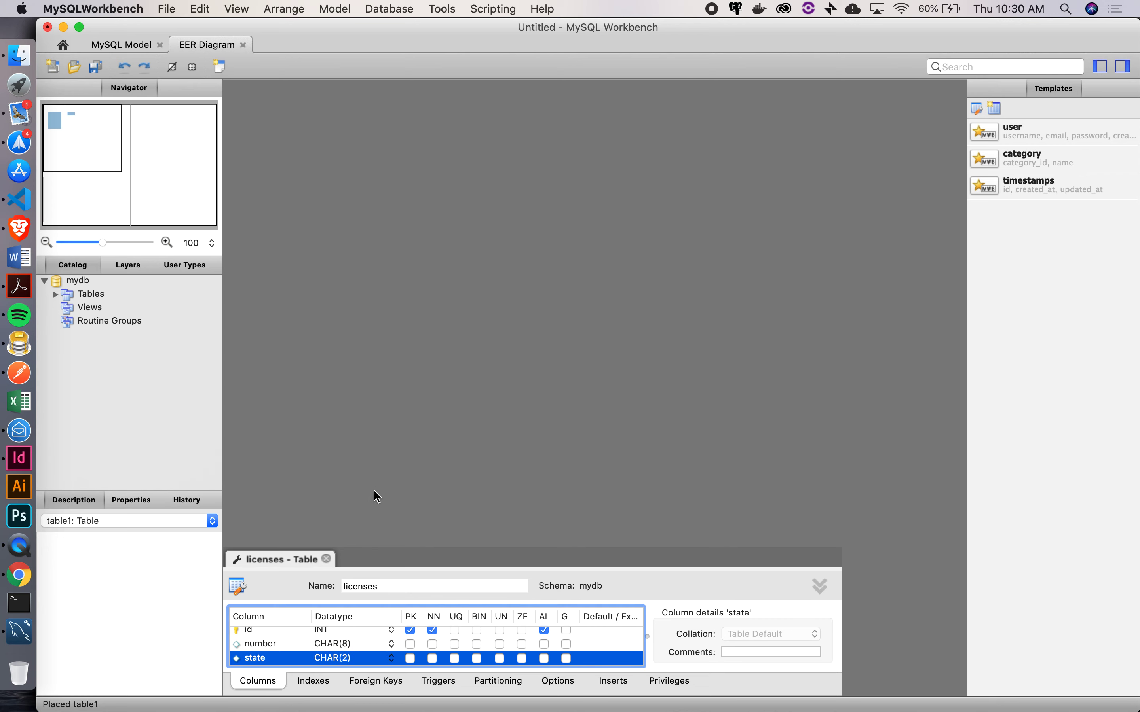
scroll(292, 622, down, 2)
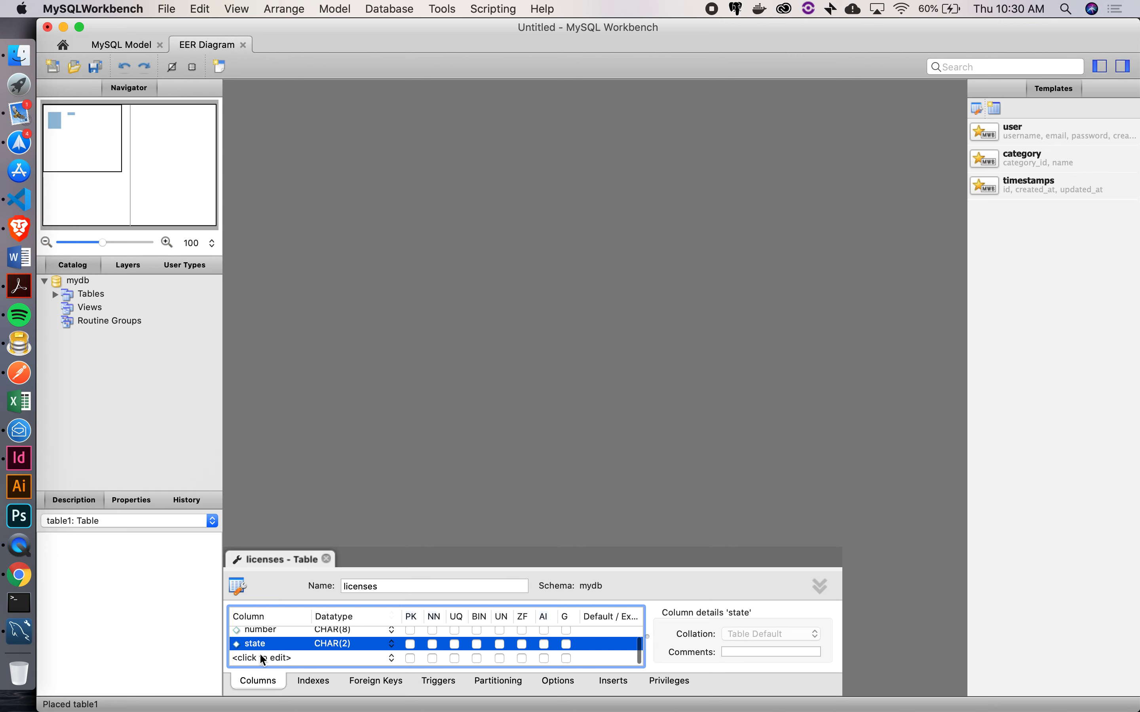
Add a created_at column of type DATETIME to the licenses table
click(259, 658)
text(created_)
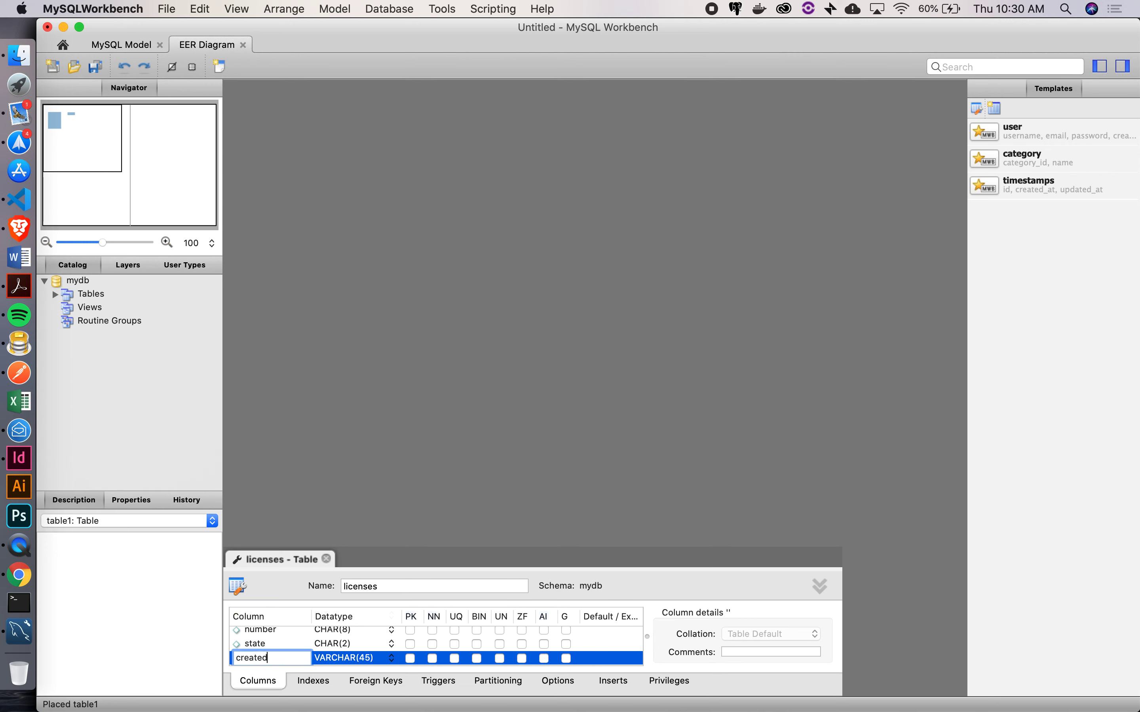
text(at)
key(Tab)
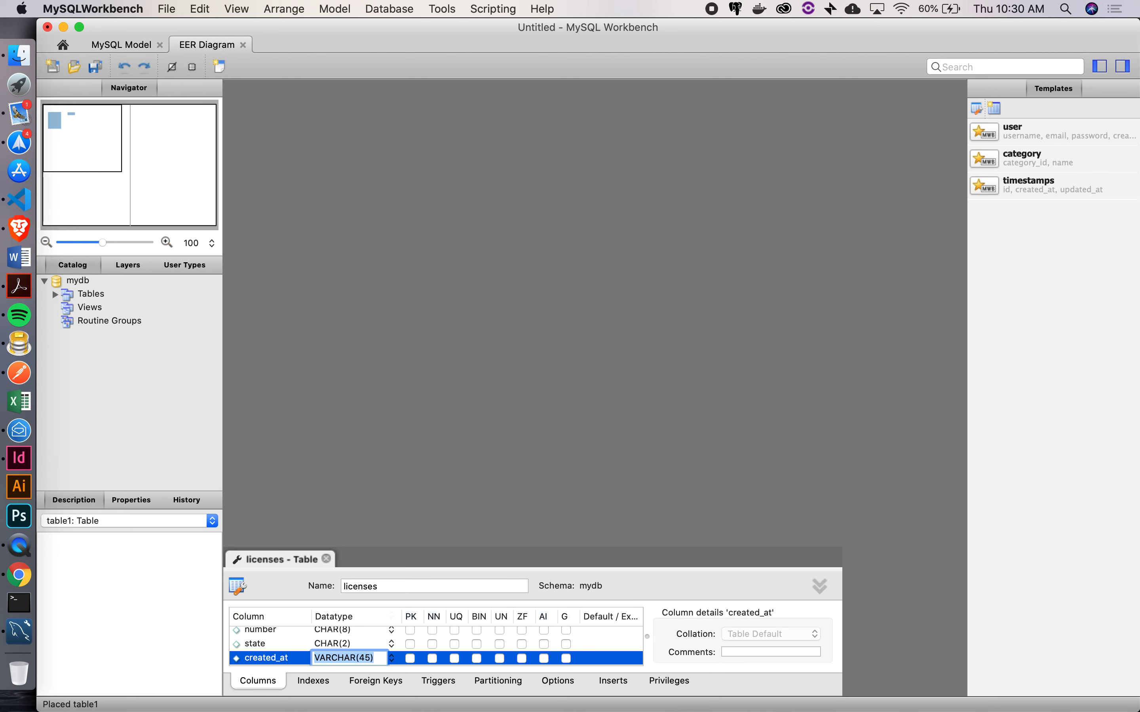
text(DATETIME)
key(Tab)
scroll(294, 641, down, 1)
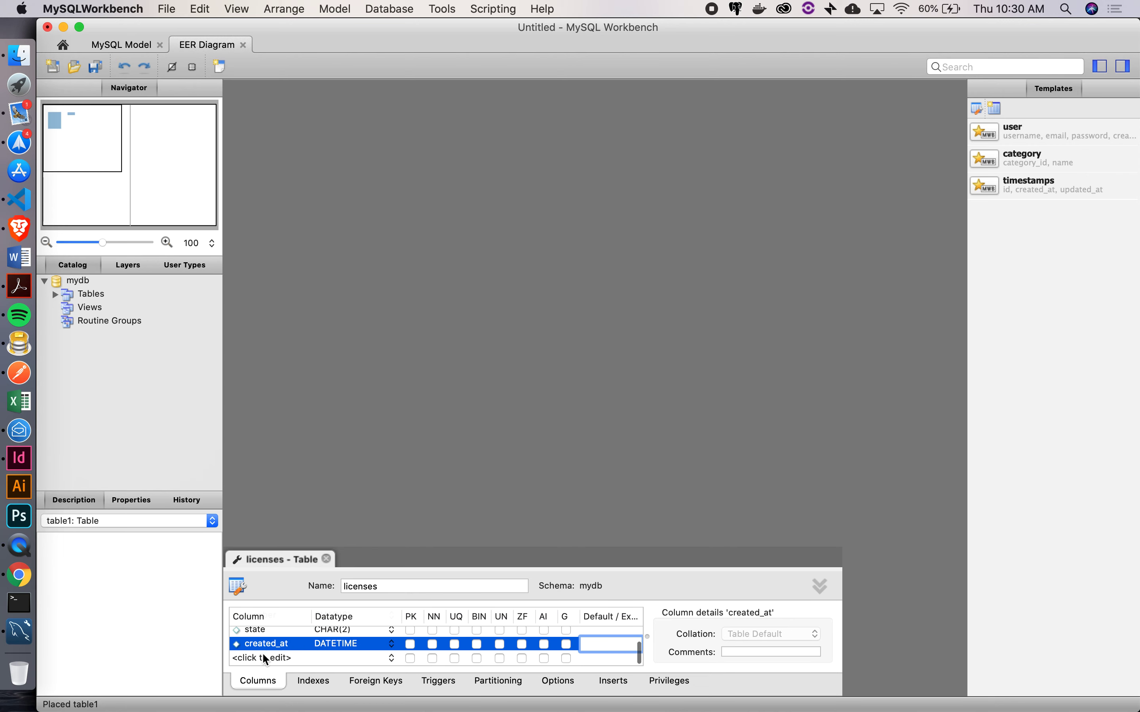
Add an updated_at DATETIME column and close the licenses table editor
click(263, 656)
text(updated_at)
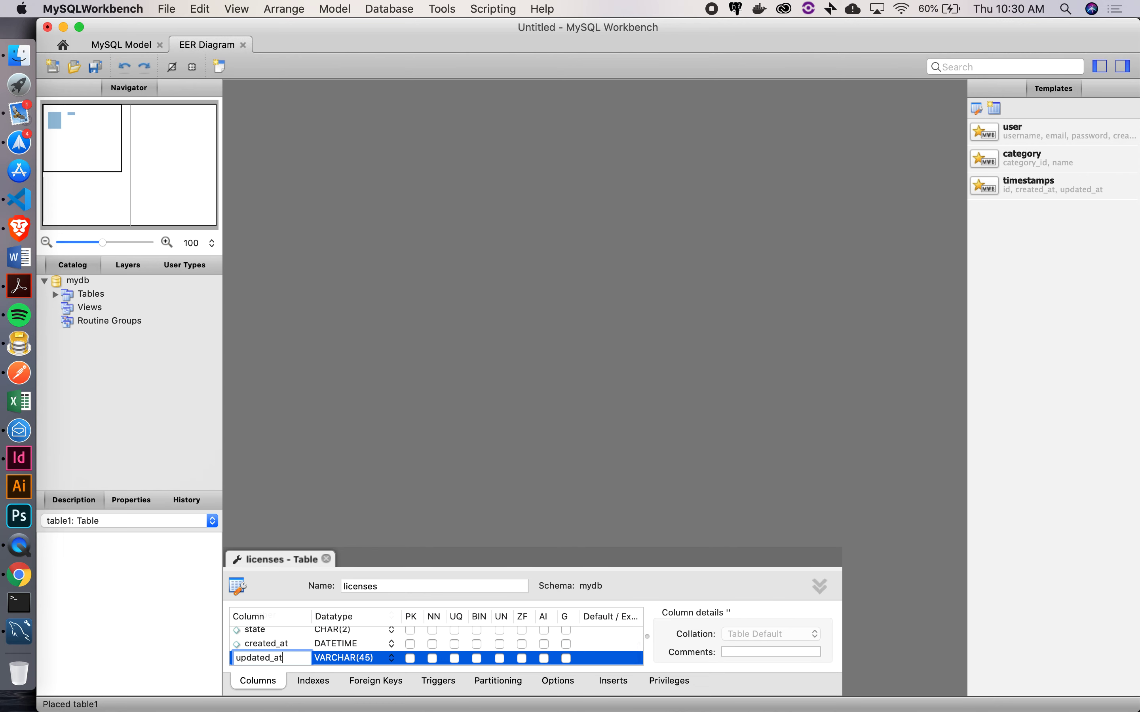
key(Tab)
text(DATETIME)
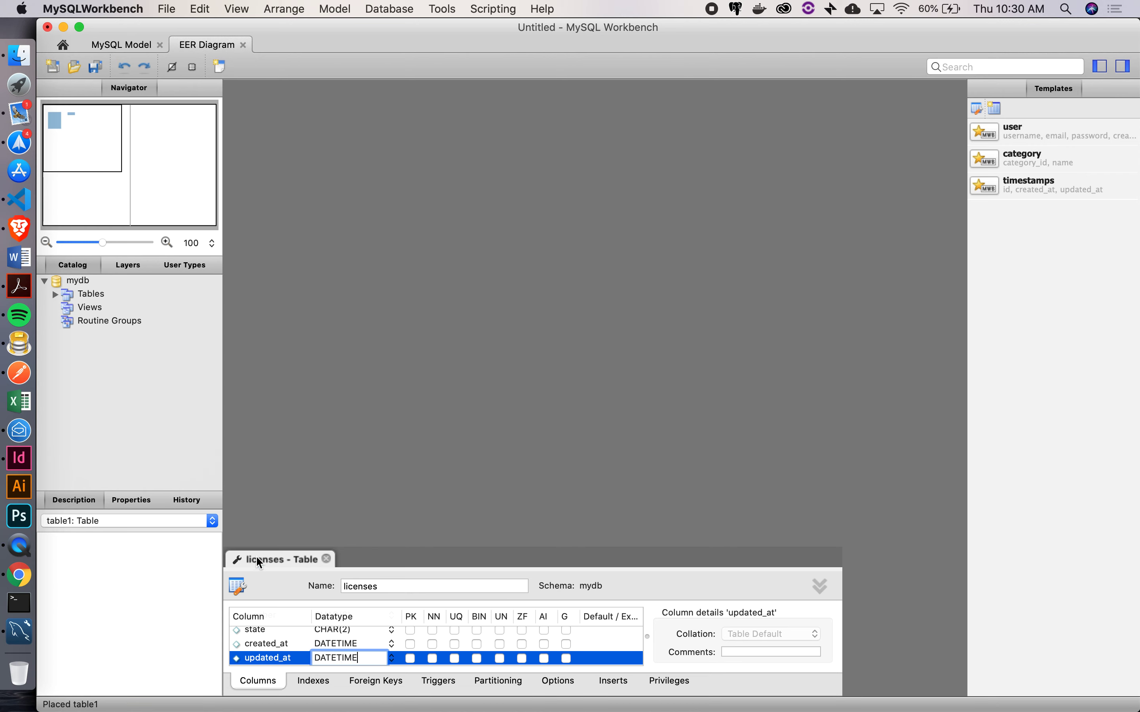
click(326, 559)
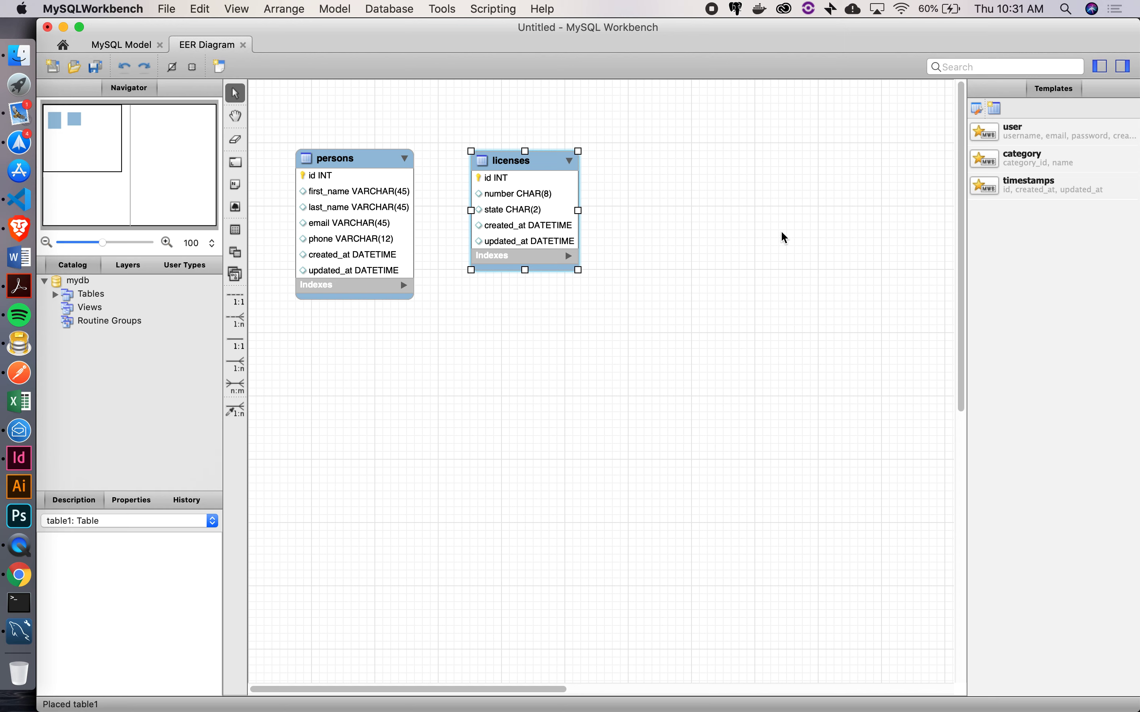
Move the licenses table about 20 pixels right on the diagram and deselect it
drag(535, 166, 543, 166)
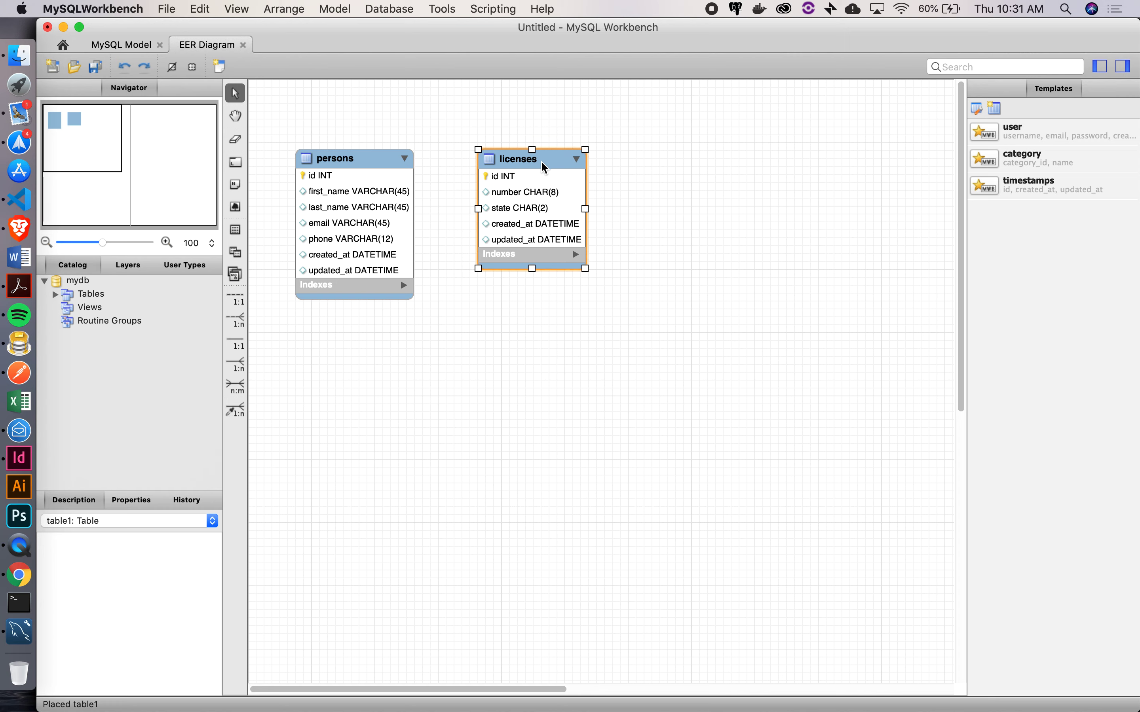
click(656, 215)
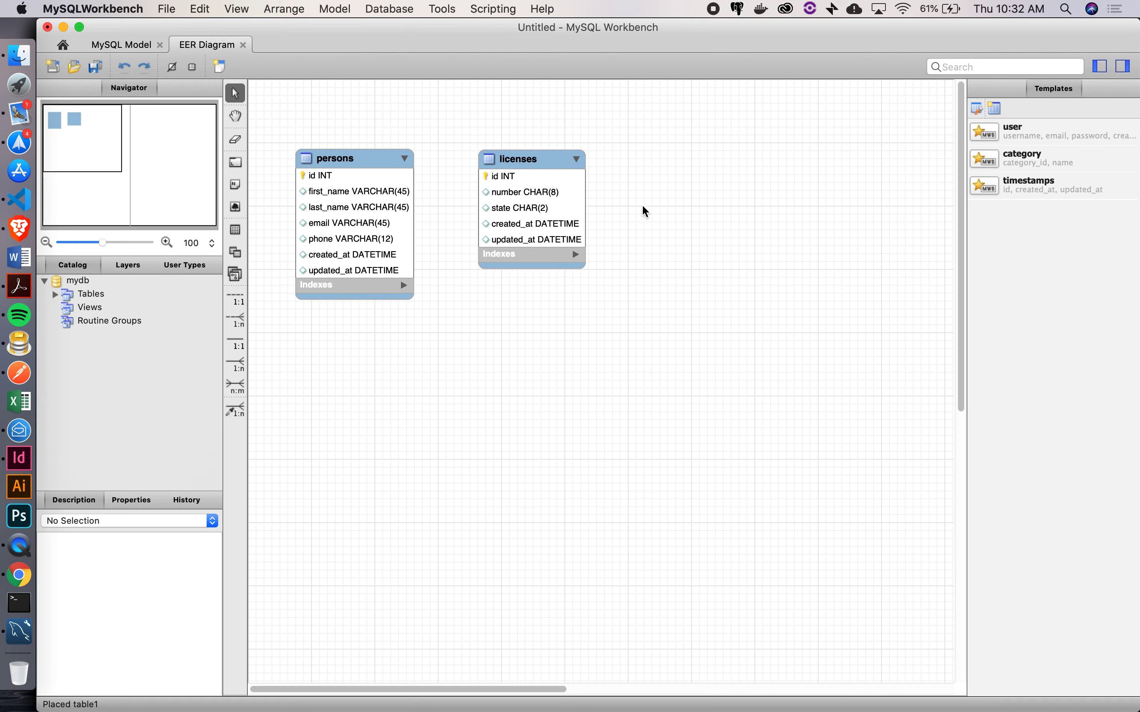
Draw a 1:1 non-identifying relationship from licenses to persons, undoing a wrongly directed first attempt
click(233, 302)
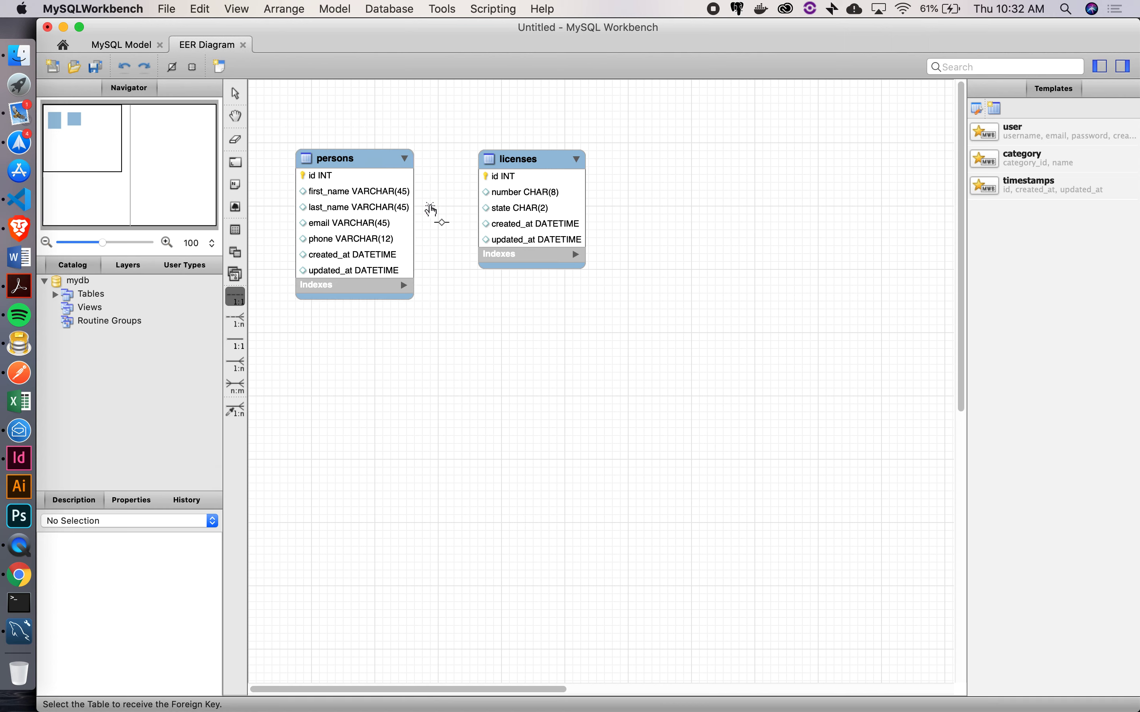
click(368, 165)
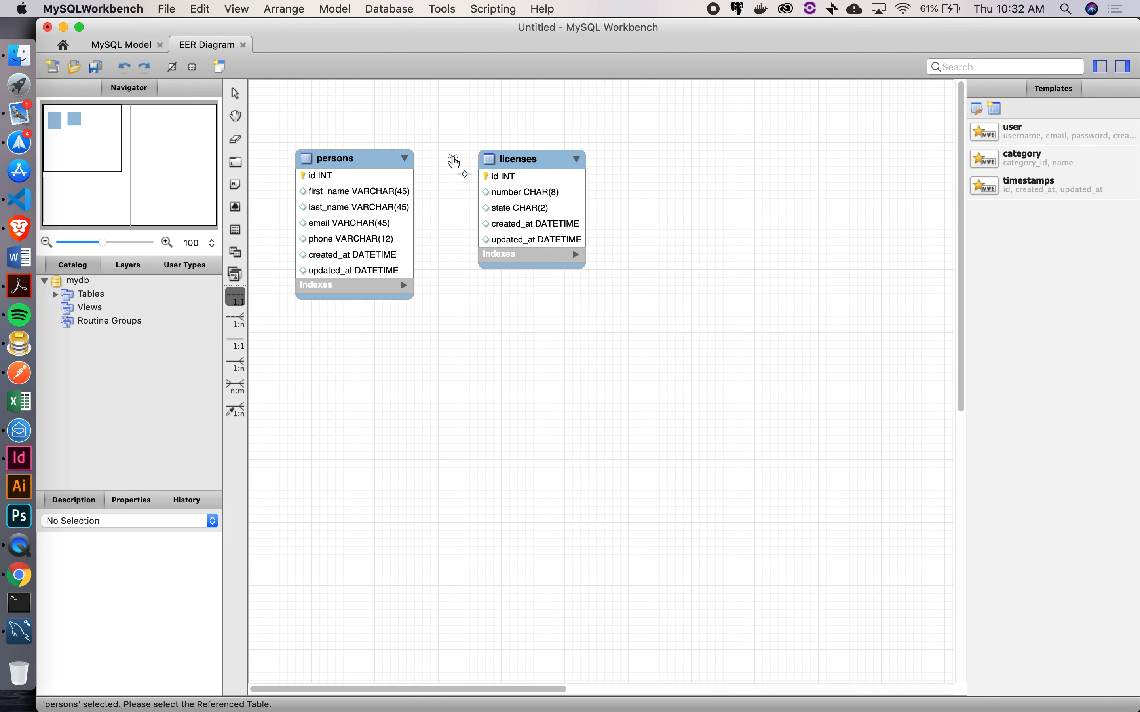
click(518, 160)
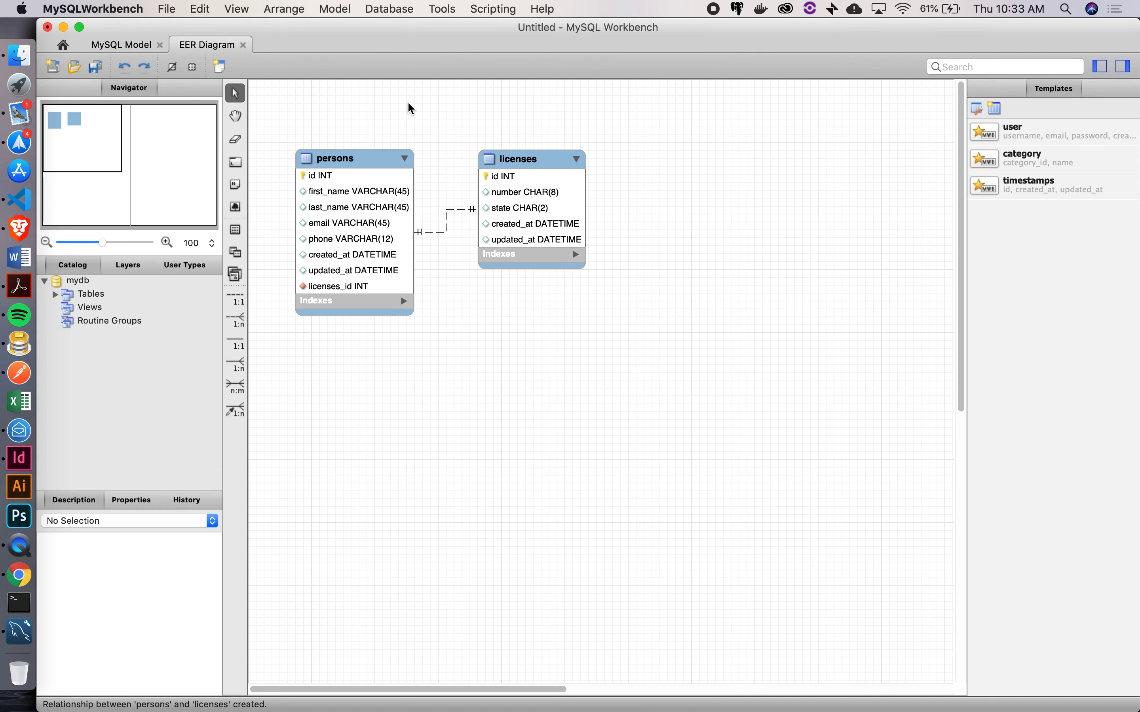
key(super+z)
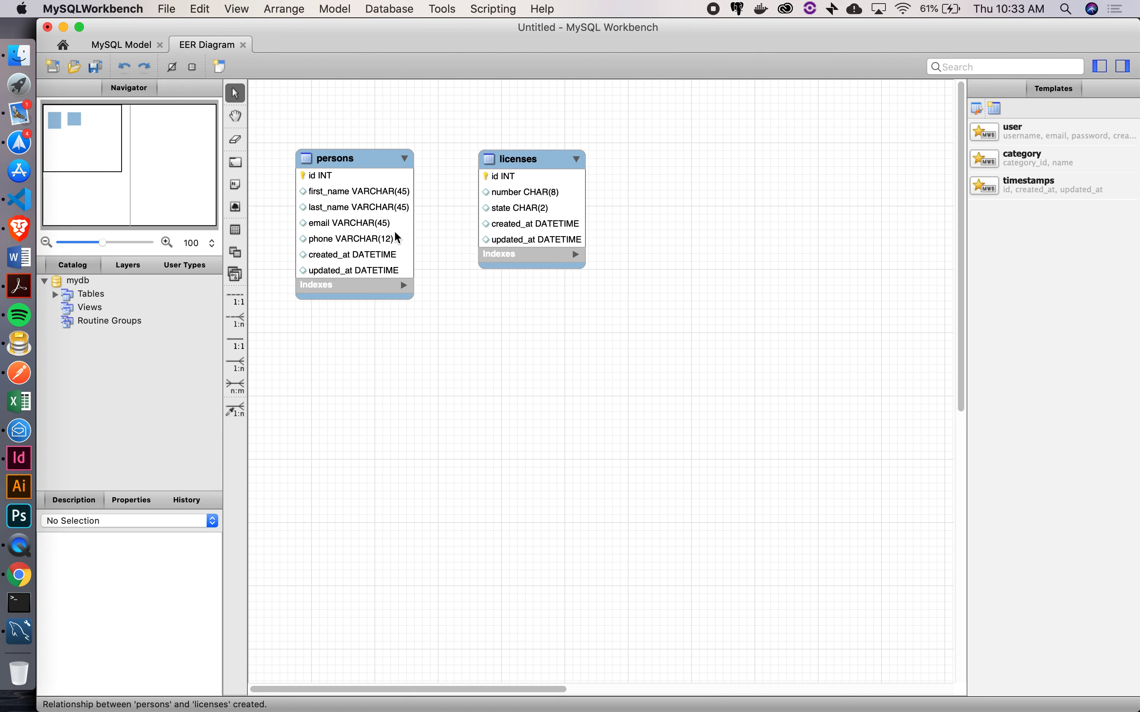
click(236, 297)
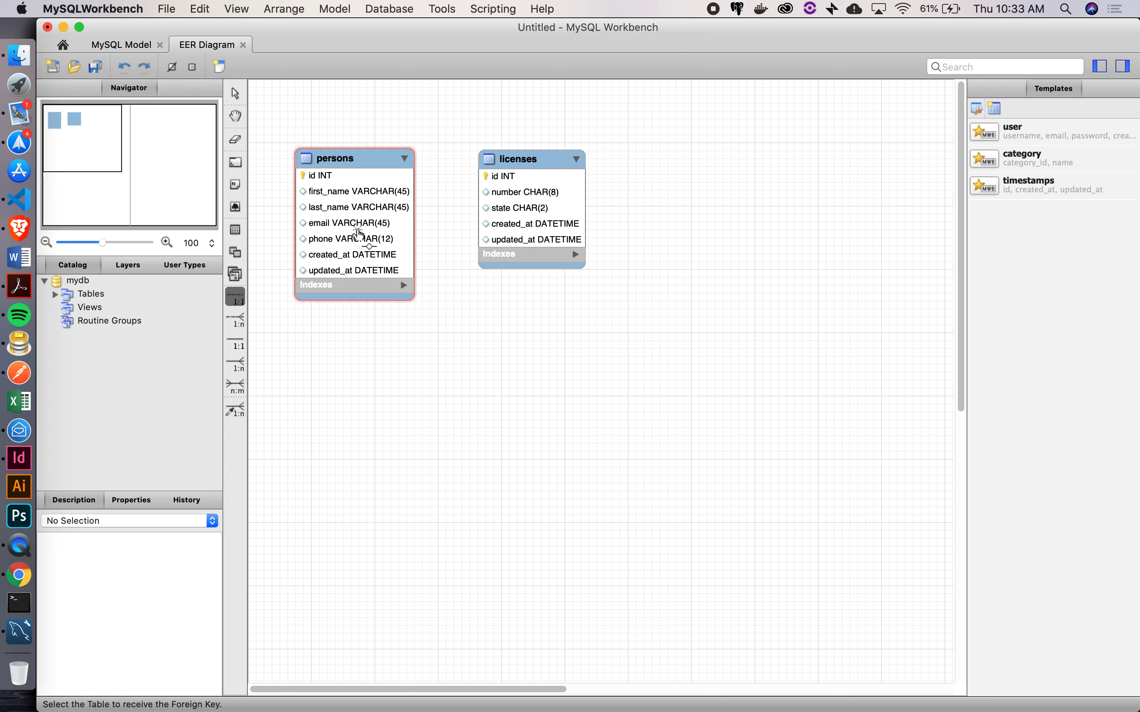
click(523, 158)
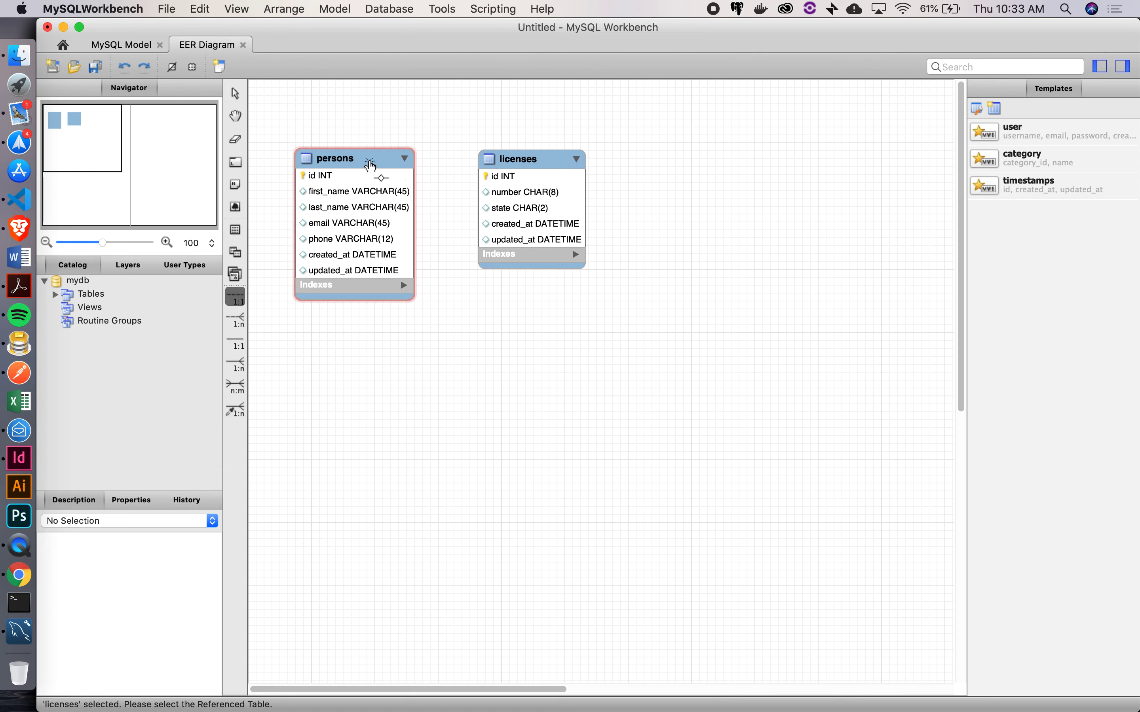
click(370, 166)
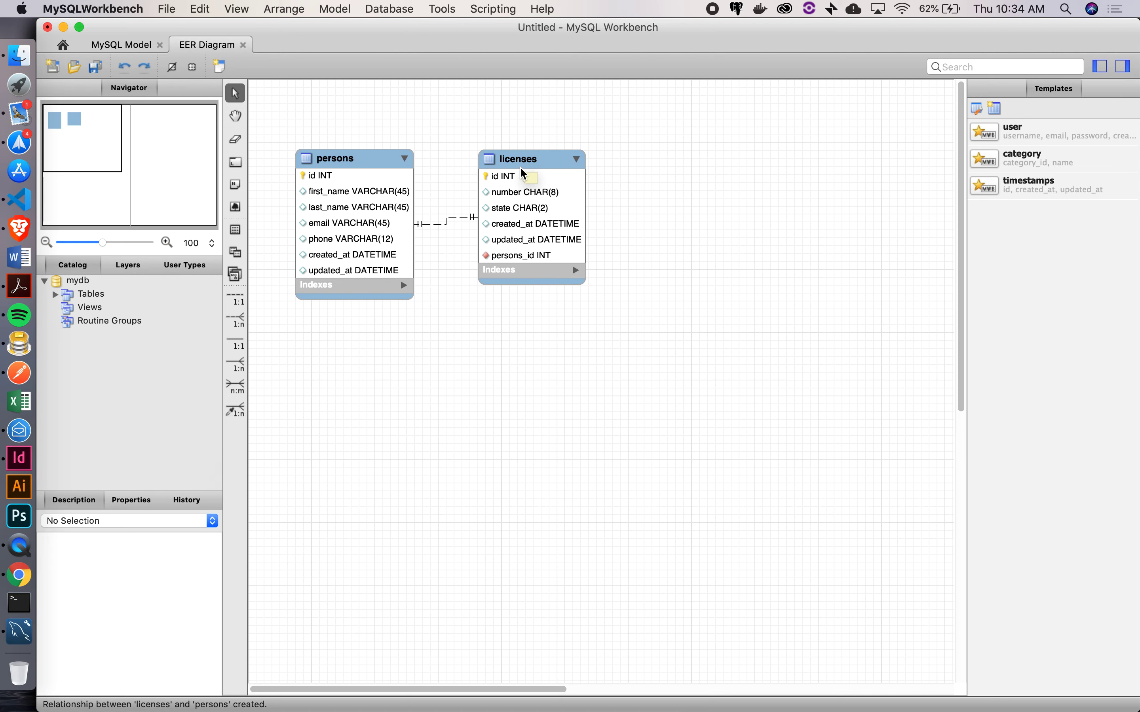
Rename the licenses column persons_id to person_id and close the table editor
double_click(522, 184)
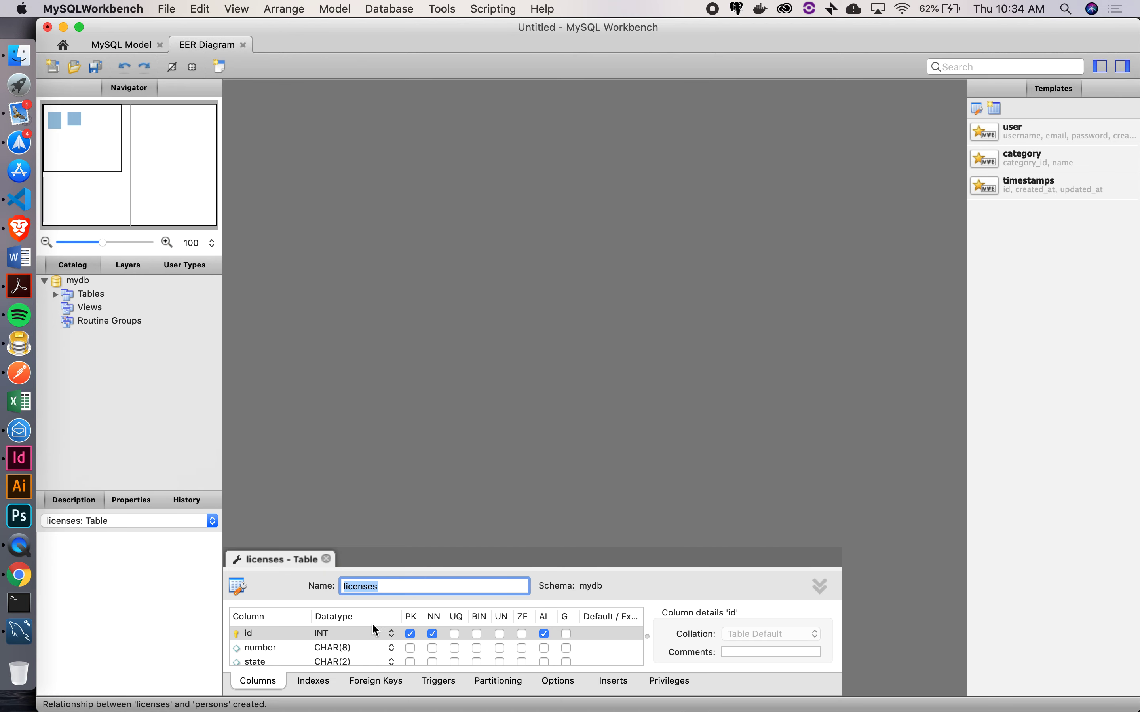
scroll(268, 654, down, 5)
scroll(270, 646, up, 1)
double_click(269, 645)
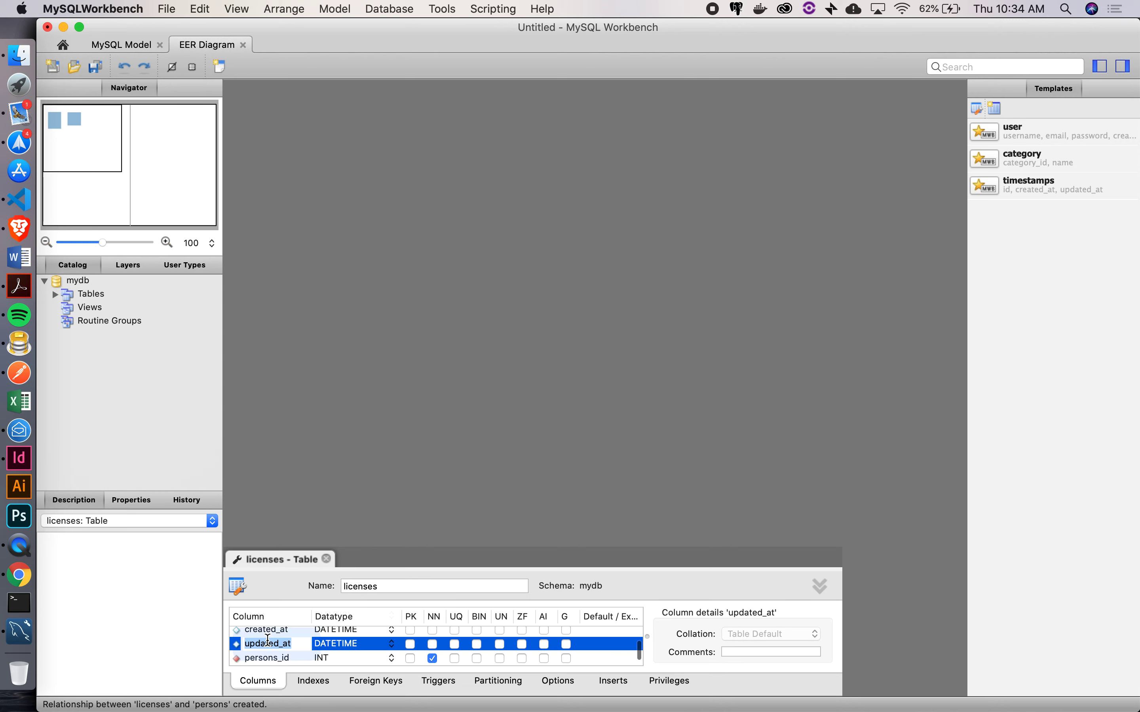
click(281, 660)
click(281, 659)
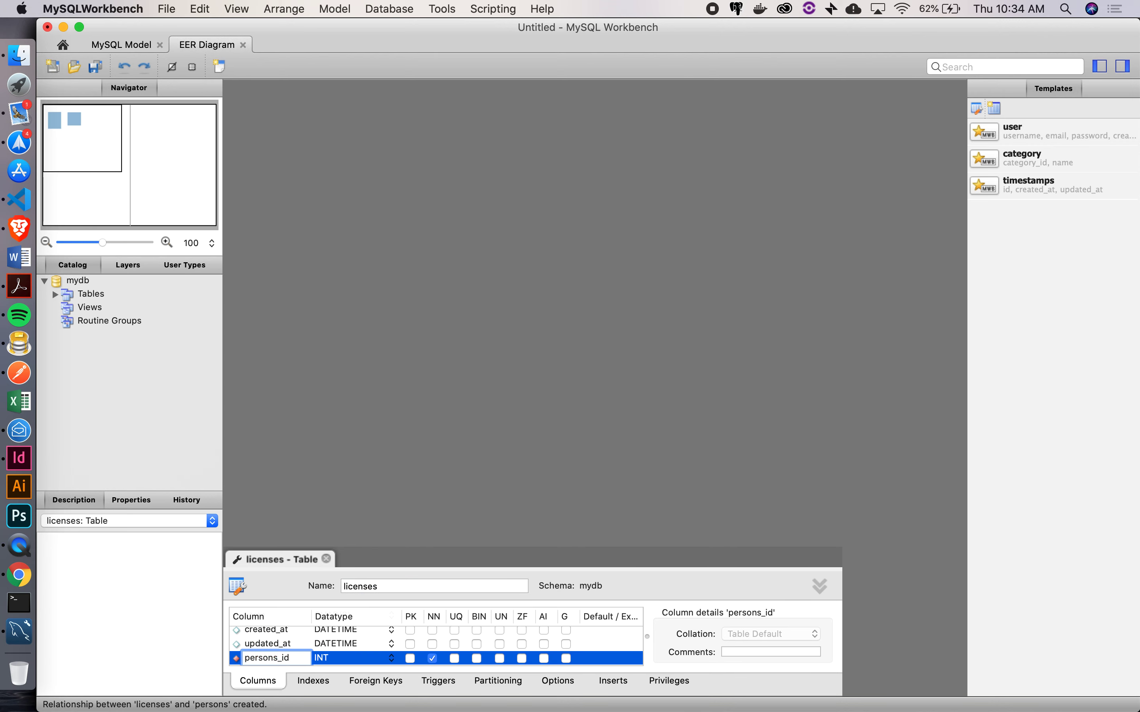
key(BackSpace)
key(Return)
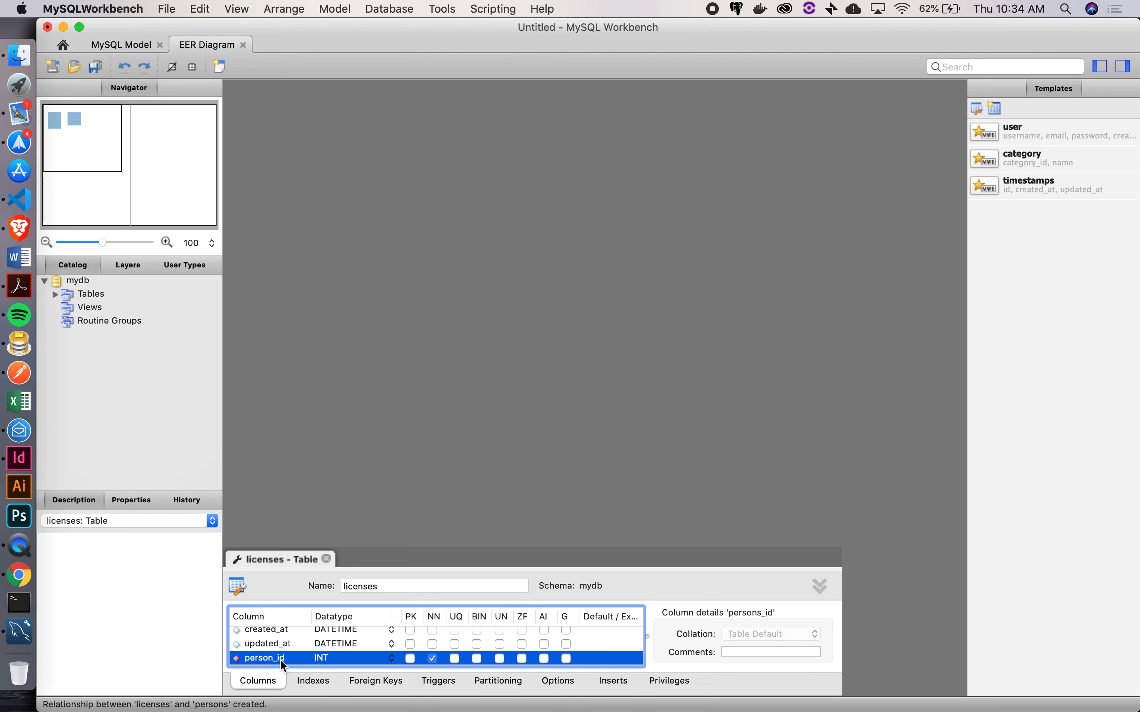
click(326, 559)
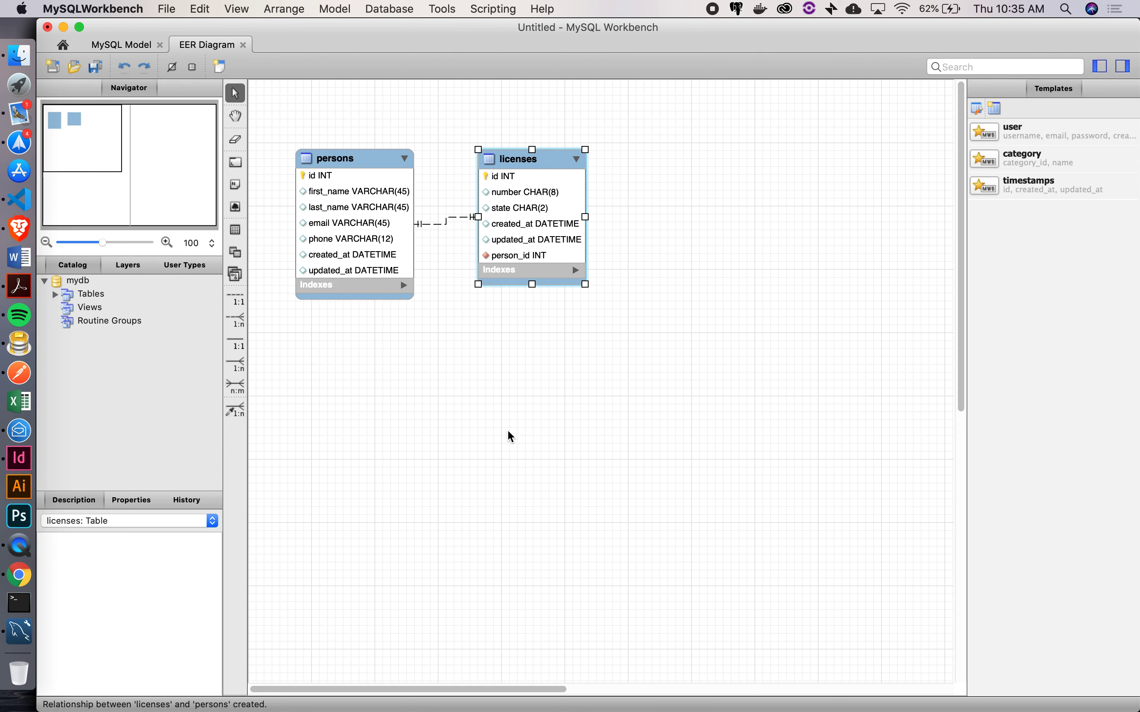
Switch to Chrome and load sheets.google.com
click(18, 576)
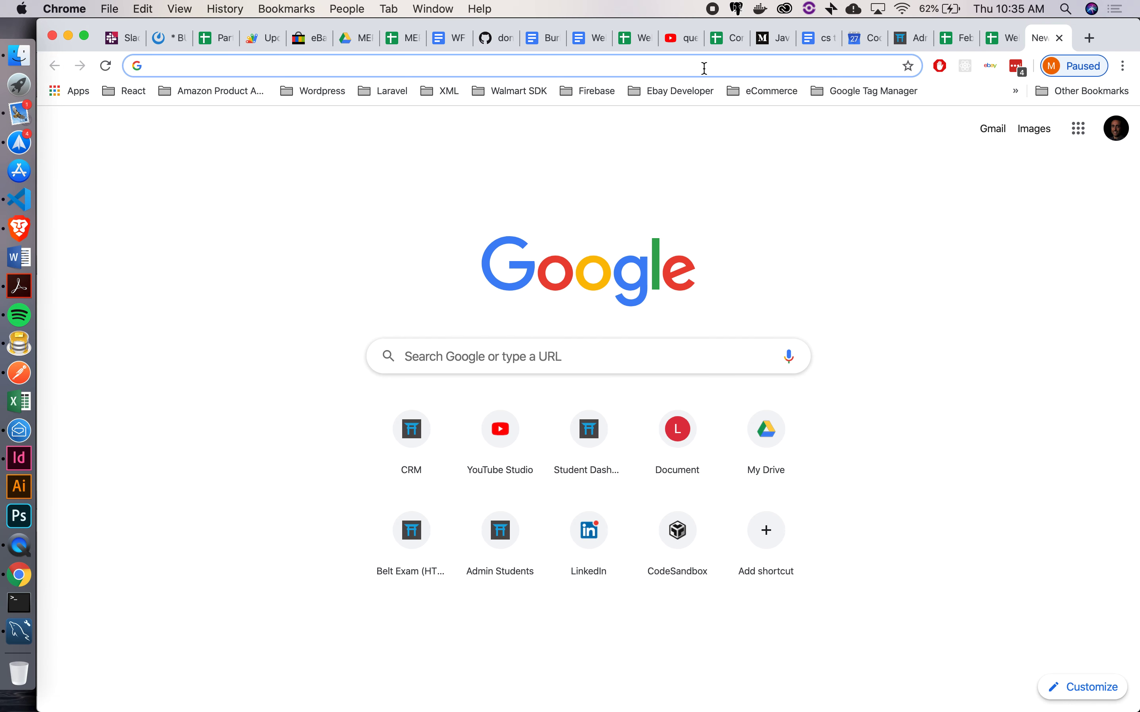
text(drive.google.com/drive/my-drive)
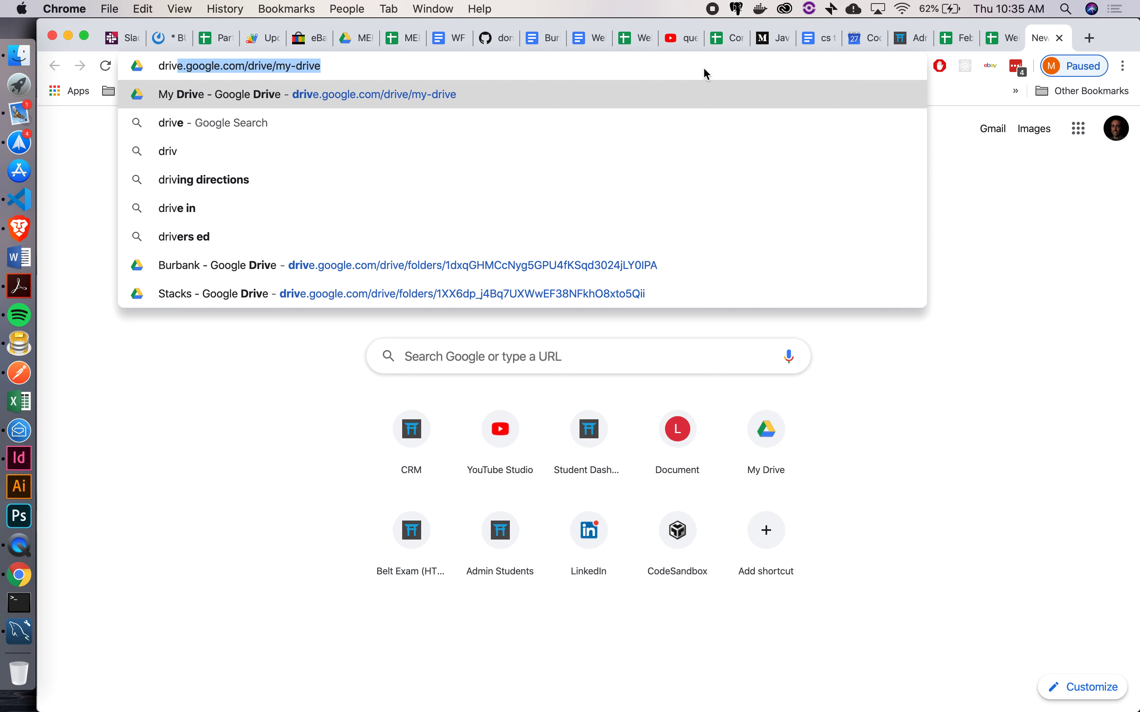
key(Right)
key(BackSpace)
key(BackSpace)
key(BackSpace)
key(BackSpace)
key(BackSpace)
key(BackSpace)
key(BackSpace)
key(BackSpace)
key(BackSpace)
key(BackSpace)
key(BackSpace)
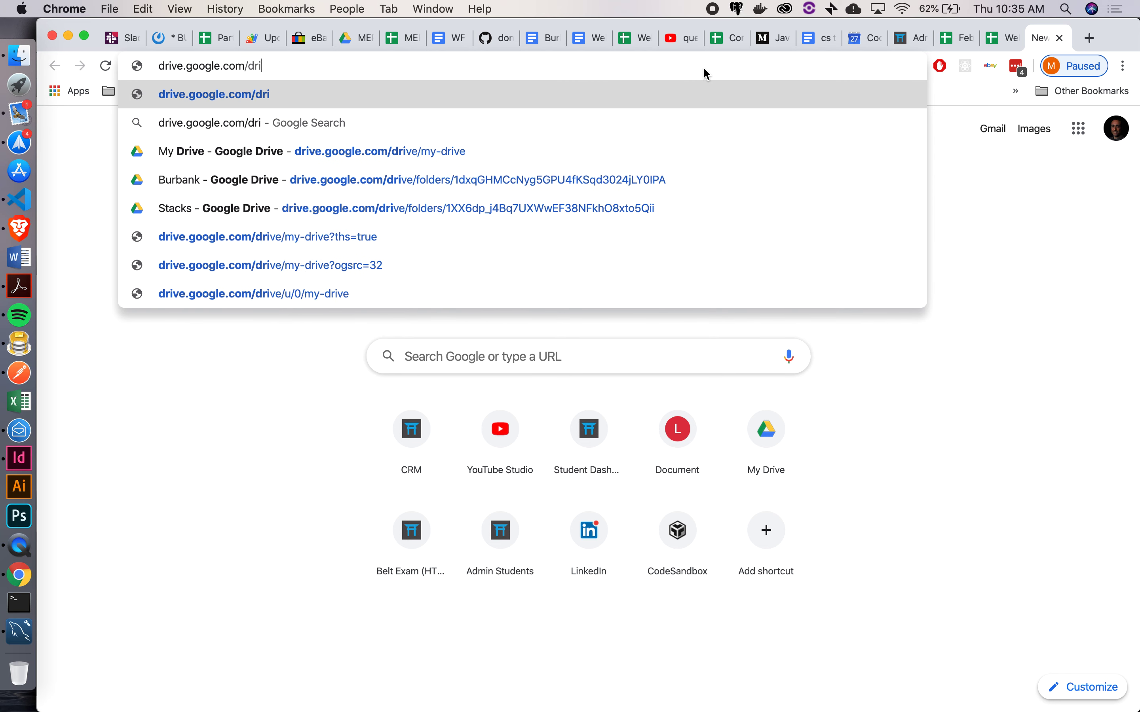
key(BackSpace)
key(BackSpace)
key(BackSpace)
key(BackSpace)
key(BackSpace)
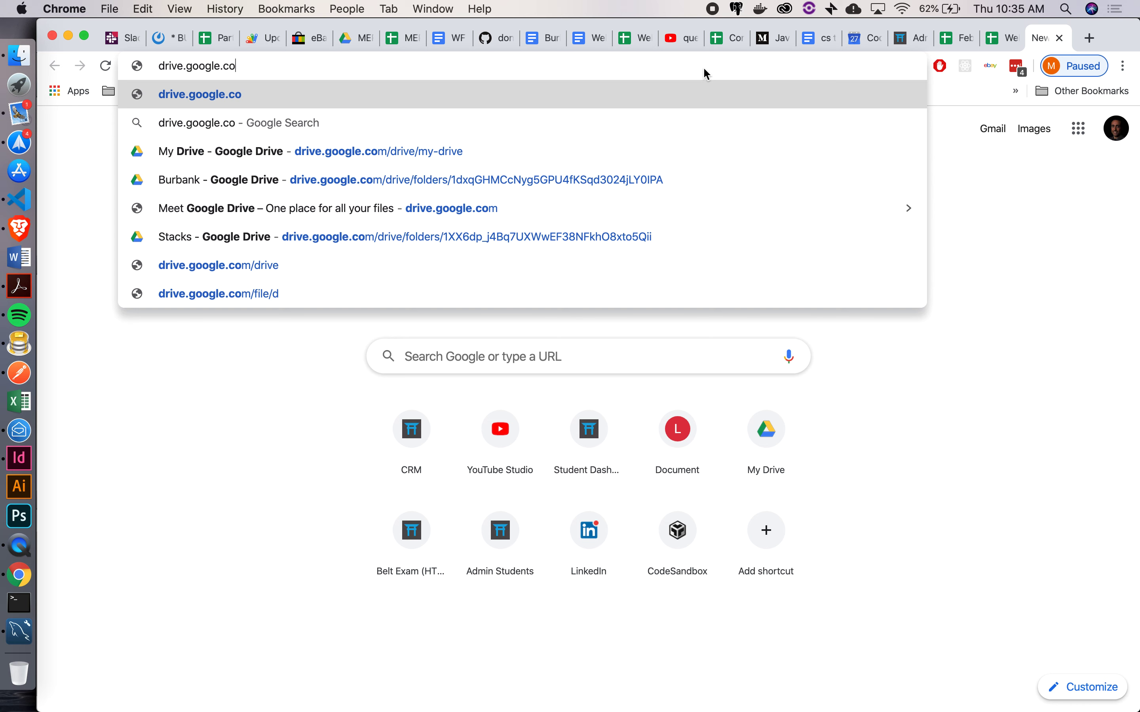
key(super+a)
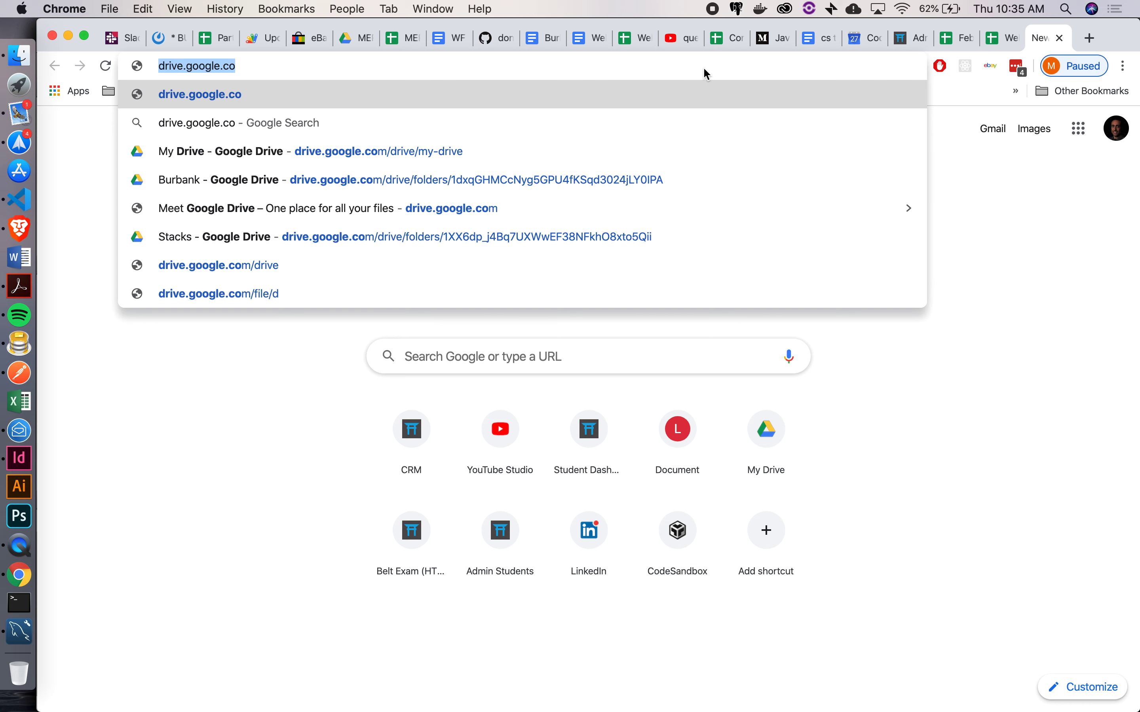
text(sheets.google.com)
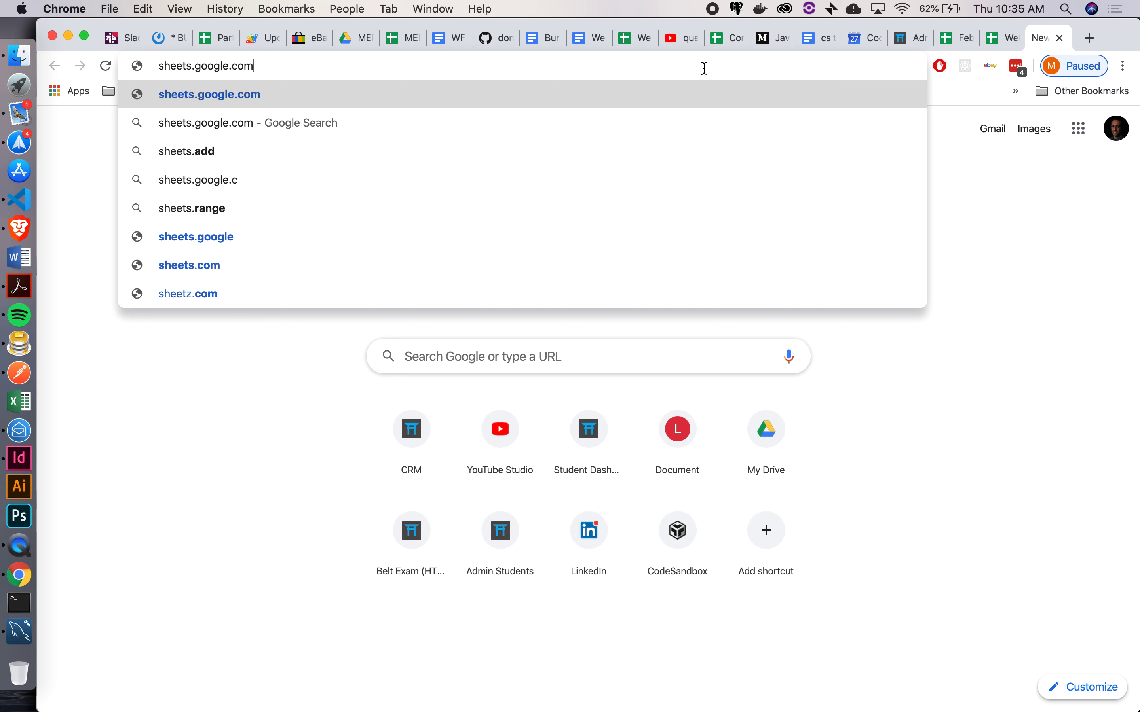
key(Return)
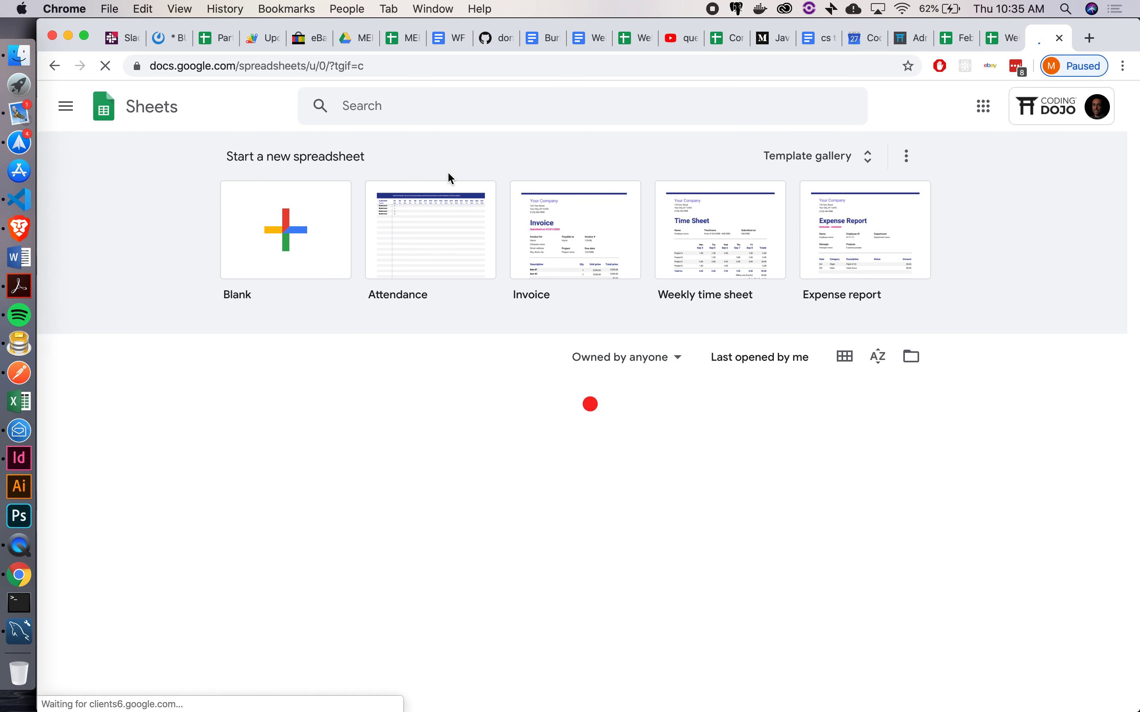
Create a blank spreadsheet and enter the title 'persons' in A1
click(304, 233)
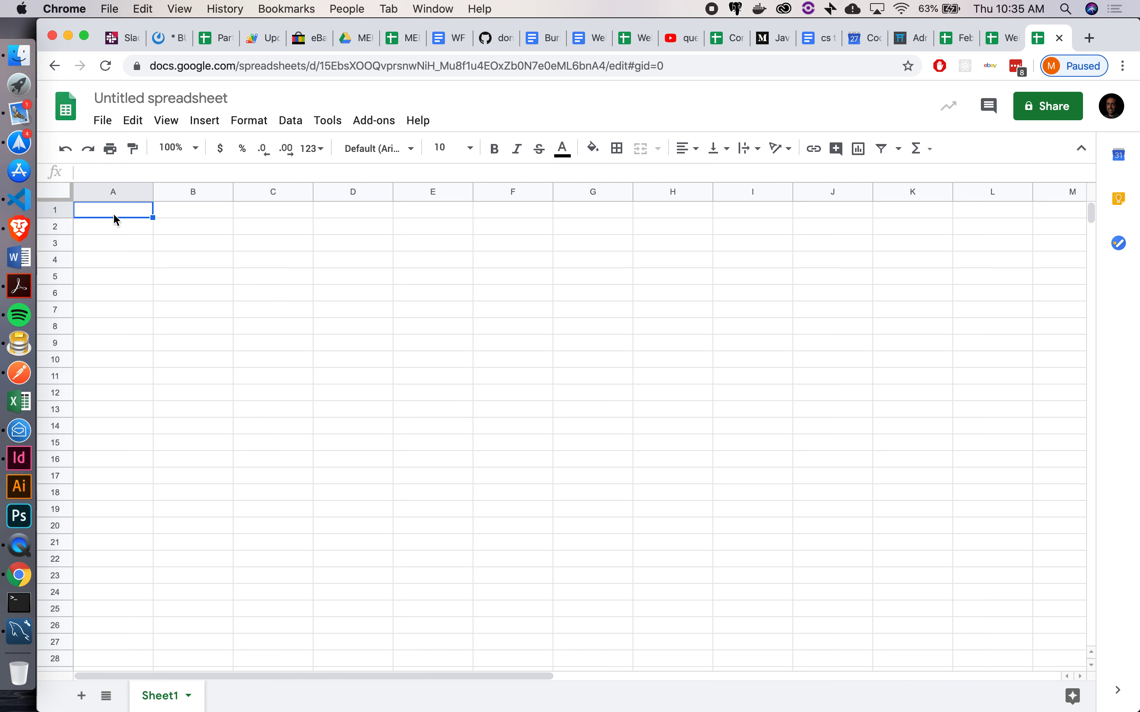
text(pser)
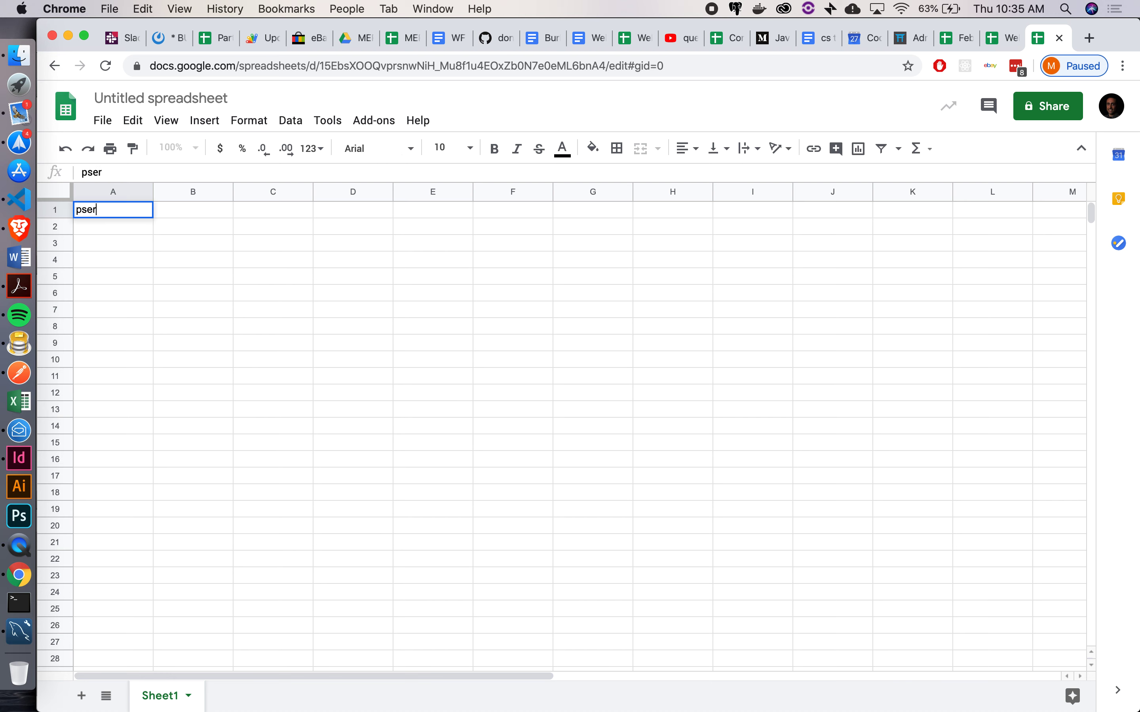
text(son)
key(BackSpace)
key(BackSpace)
key(BackSpace)
key(BackSpace)
key(BackSpace)
key(BackSpace)
text(ersons)
key(Return)
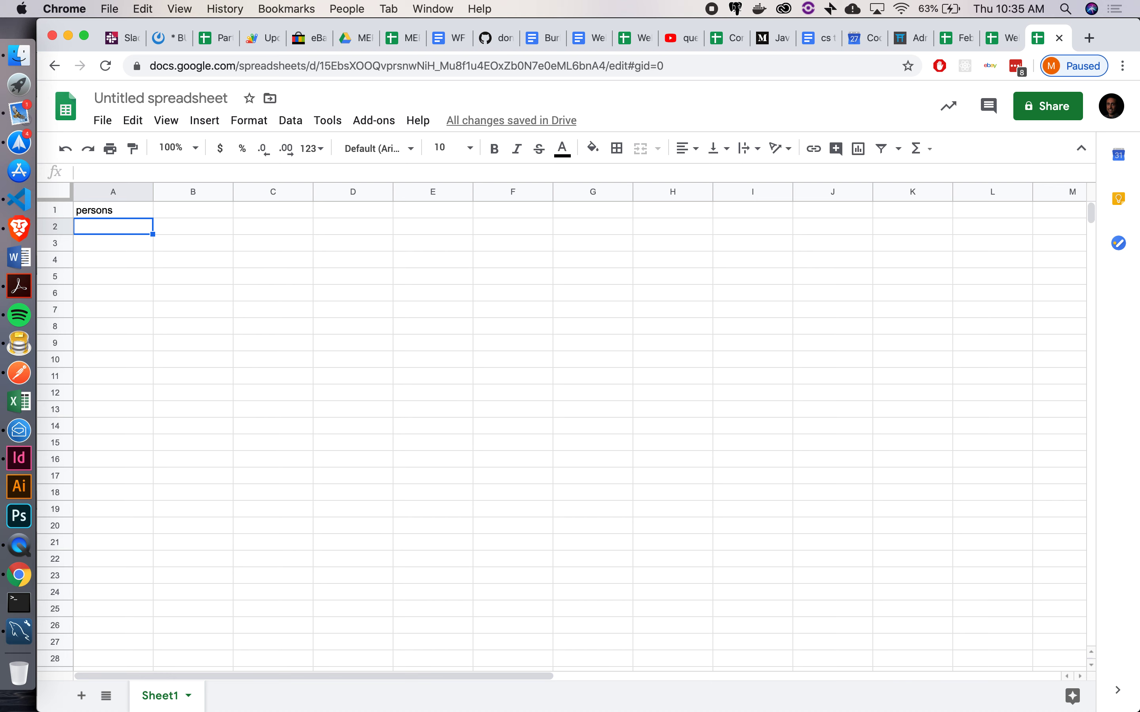
Enter headers id, first_name, last_name, email, phone across row 2
text(id)
key(Tab)
text(first_name)
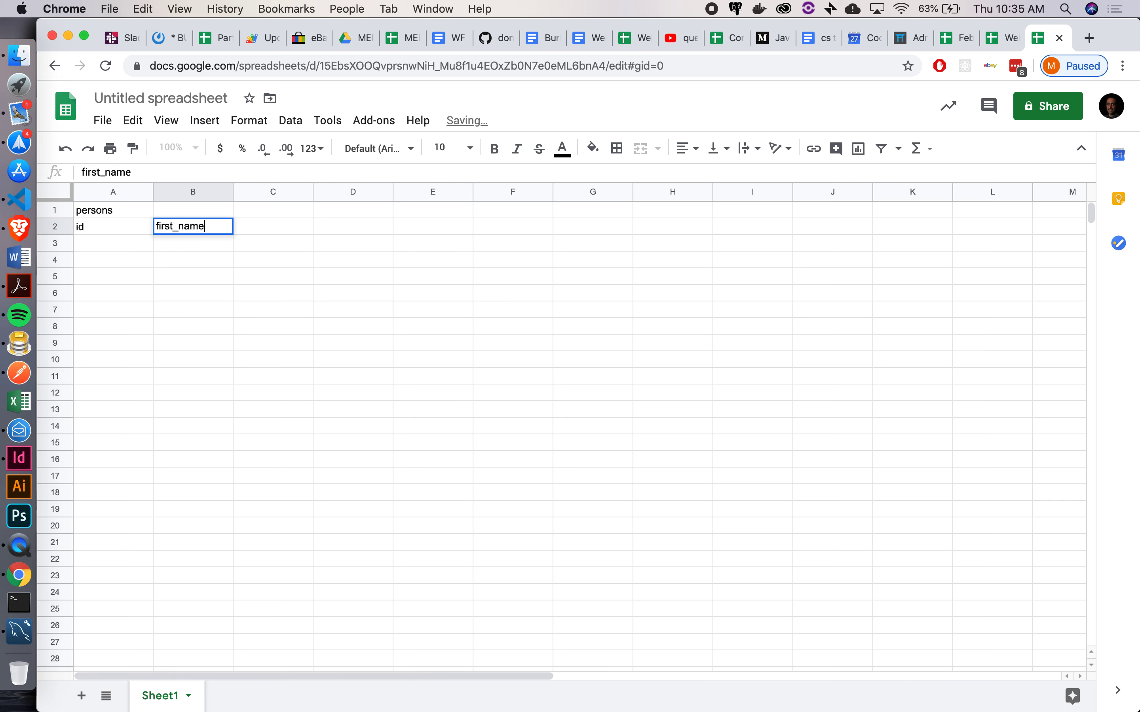
key(Tab)
text(last_name)
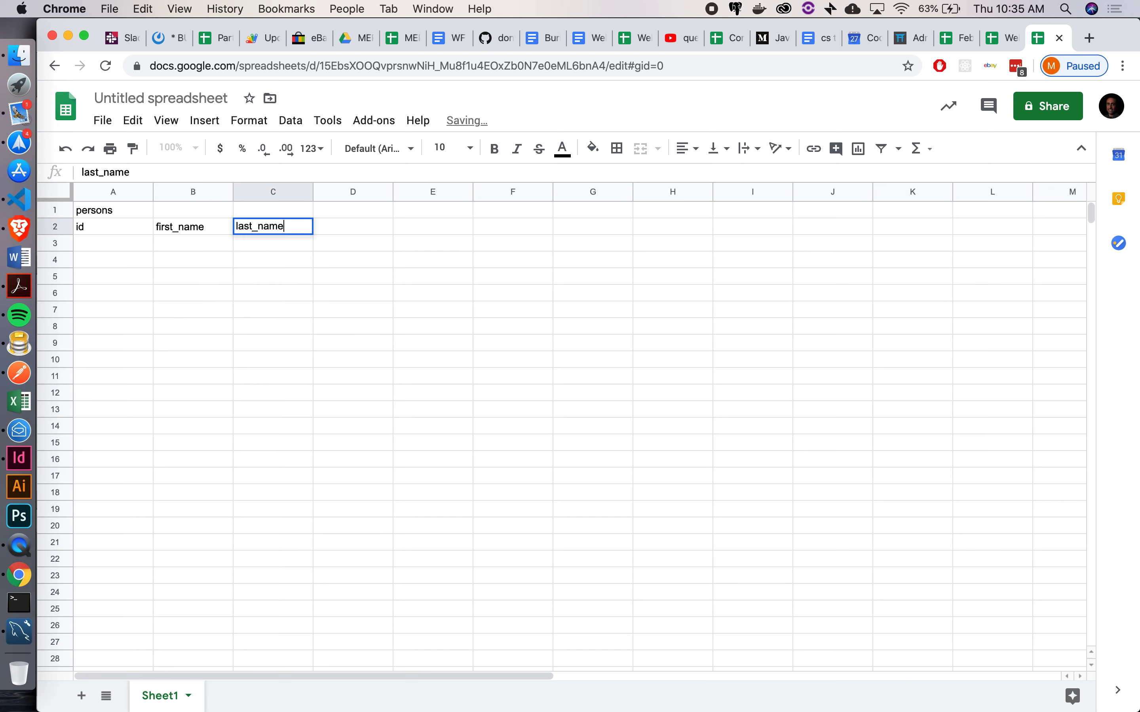
key(Tab)
text(email)
key(Tab)
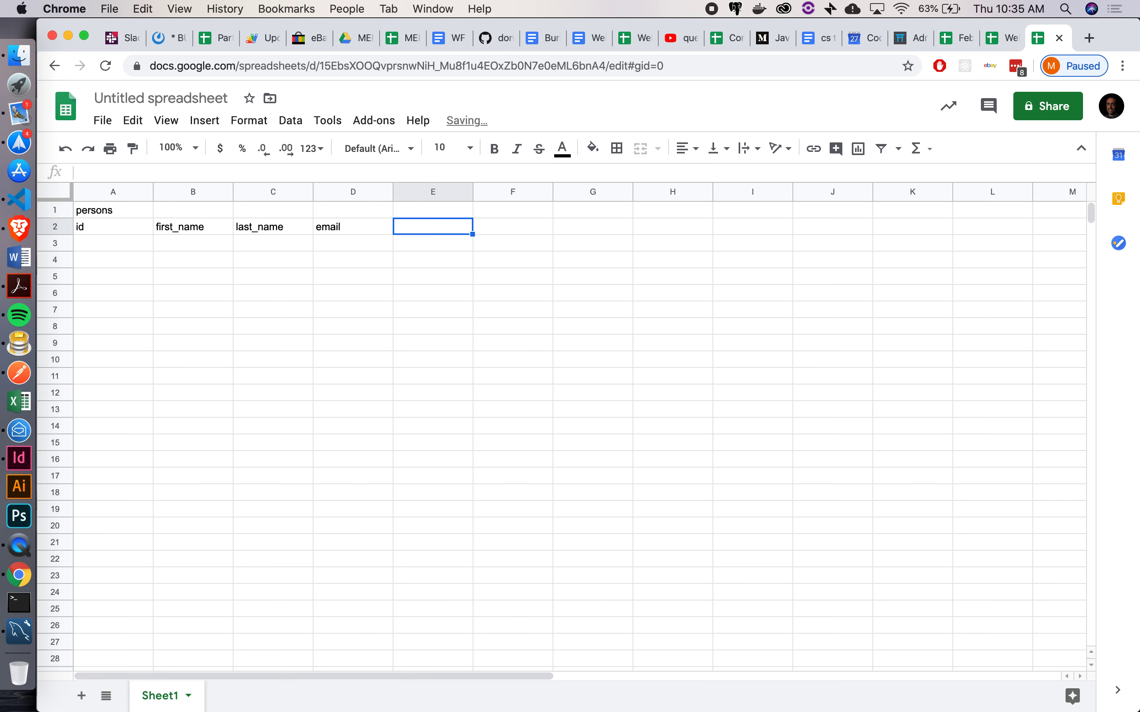
text(phone)
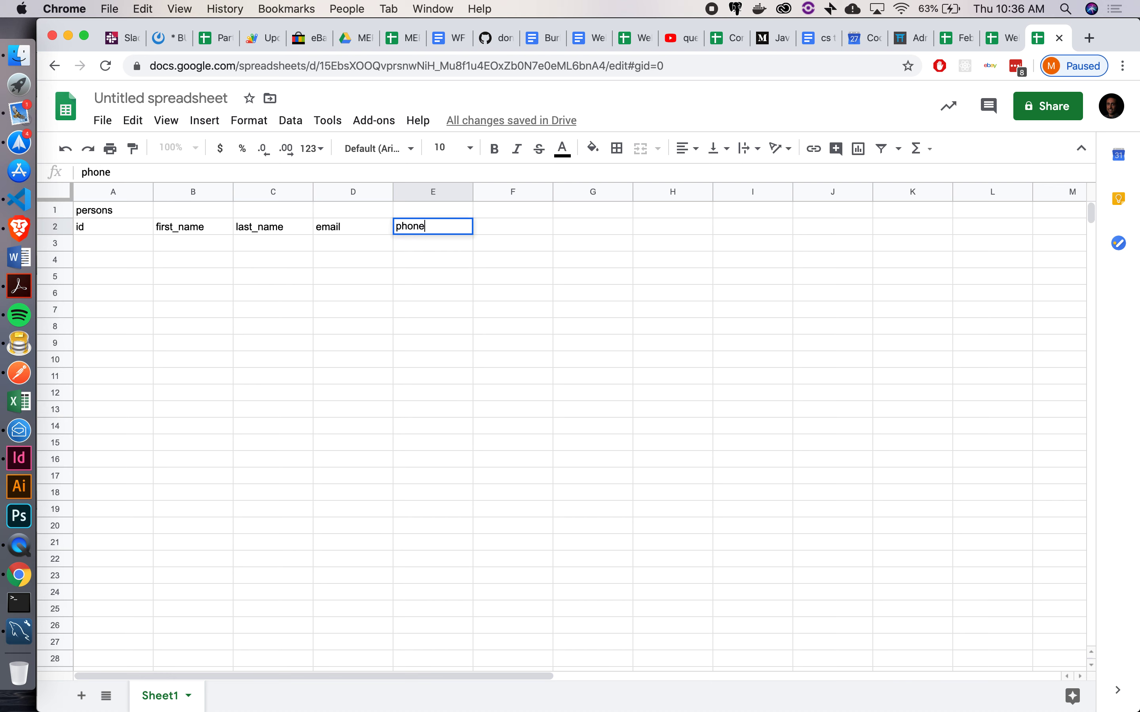
key(Return)
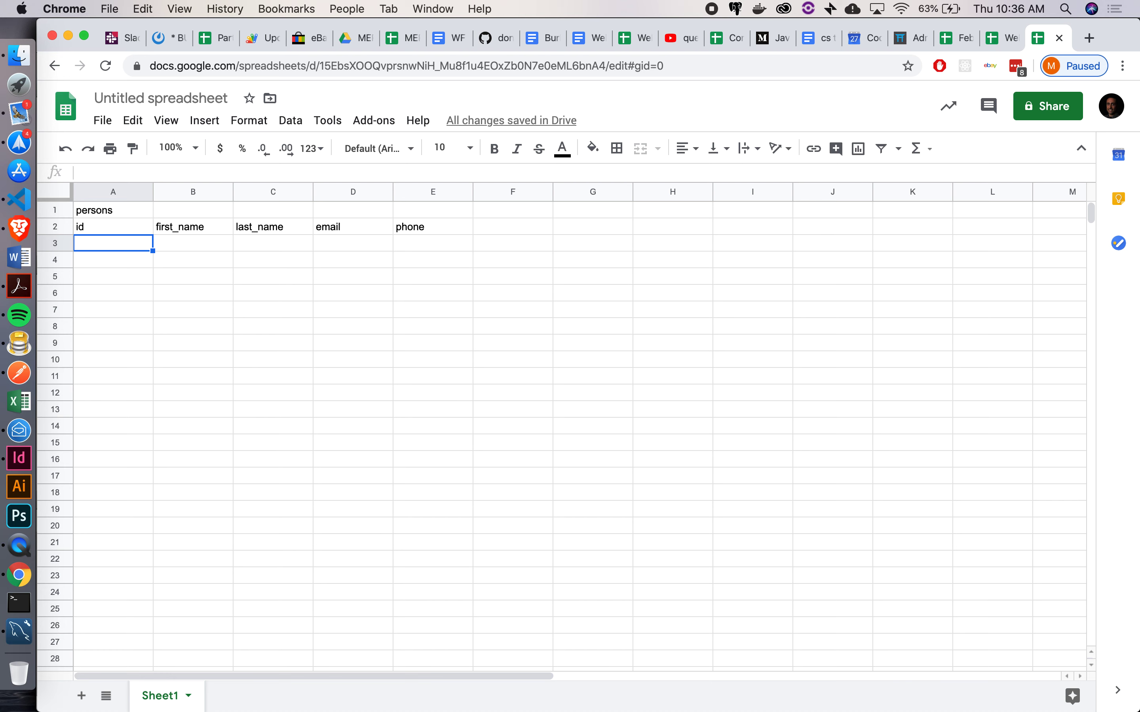
Enter id 1 in A3 with the sample person's first and last name in B3 and C3
text(1)
key(Return)
key(Up)
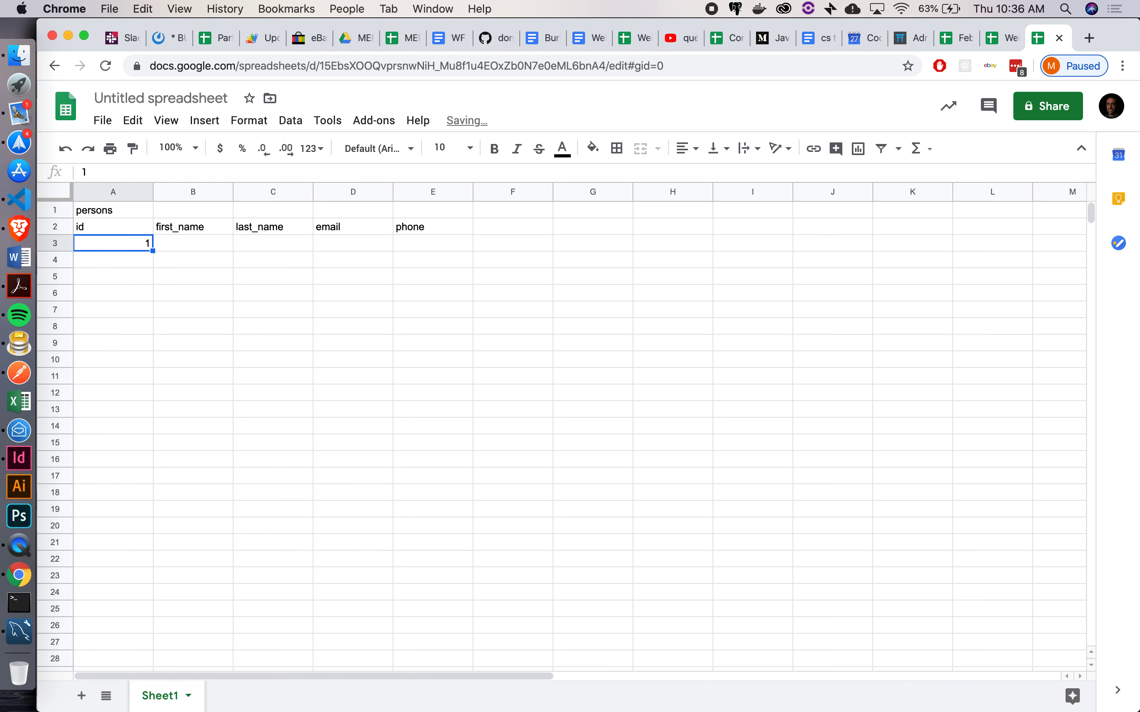
click(193, 242)
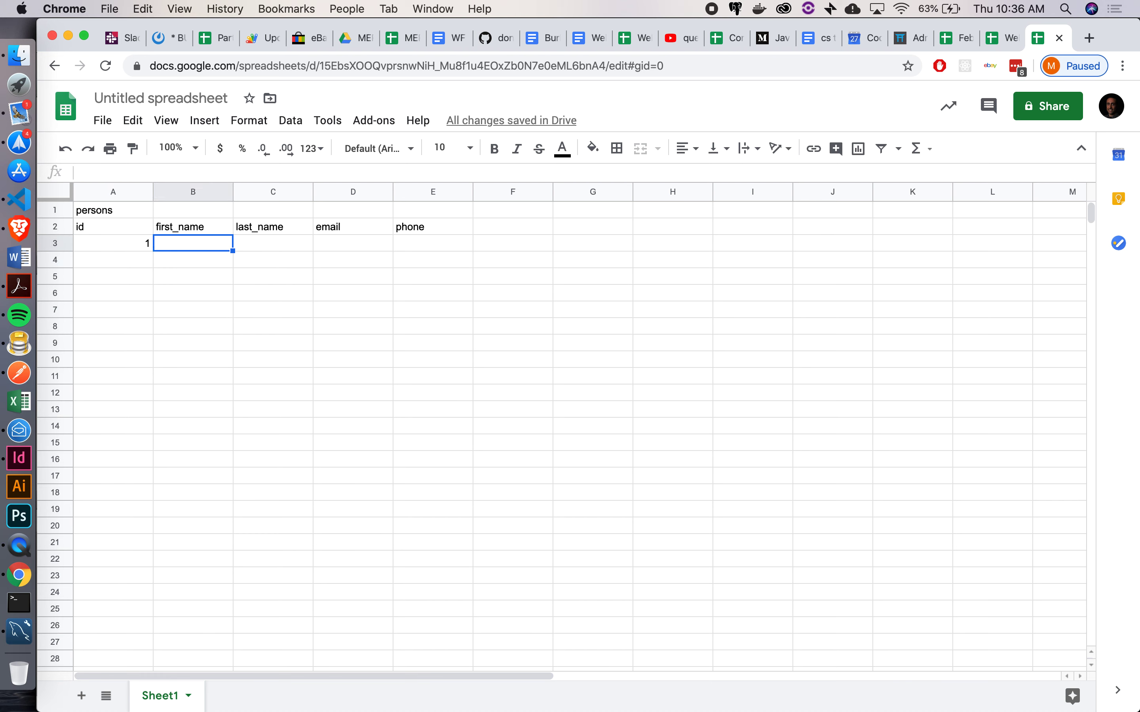
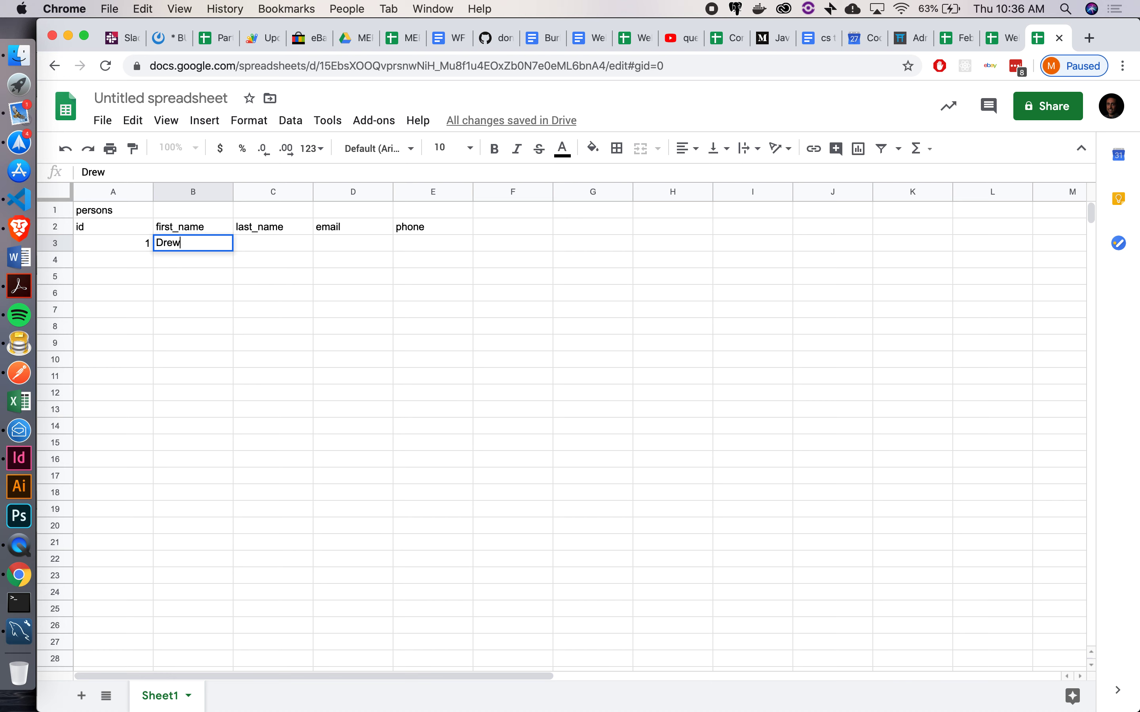
key(Tab)
key(Tab)
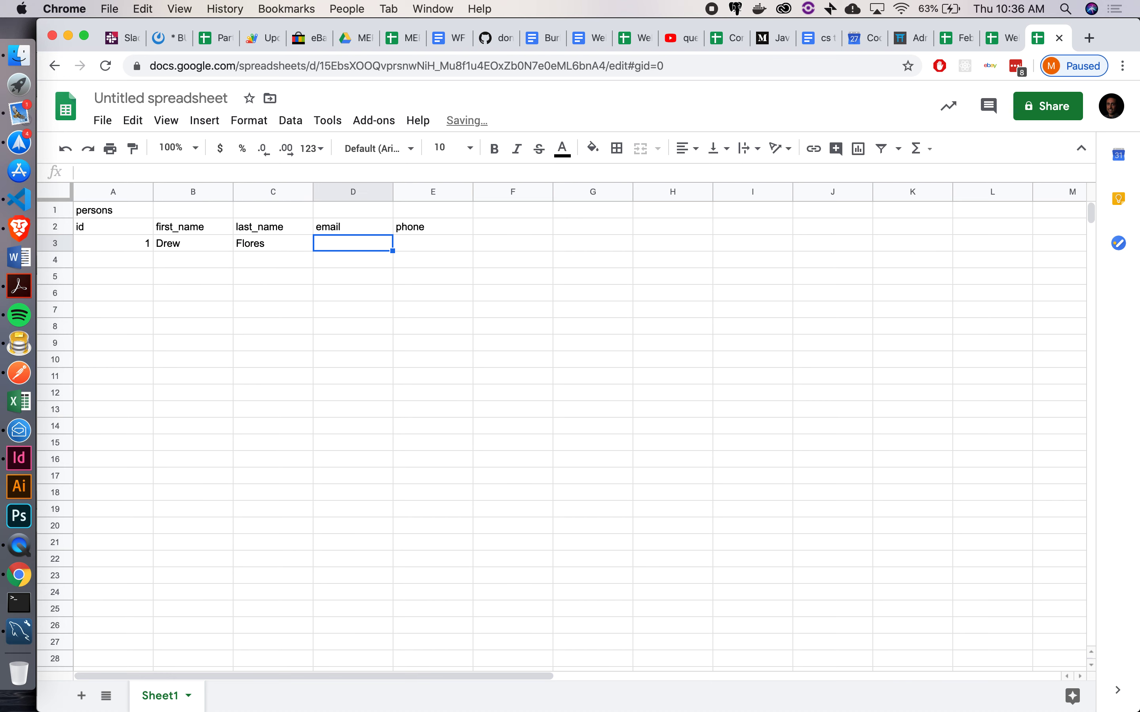
Fill in the sample person's e-mail and phone number, then move to cell G1
text(d@)
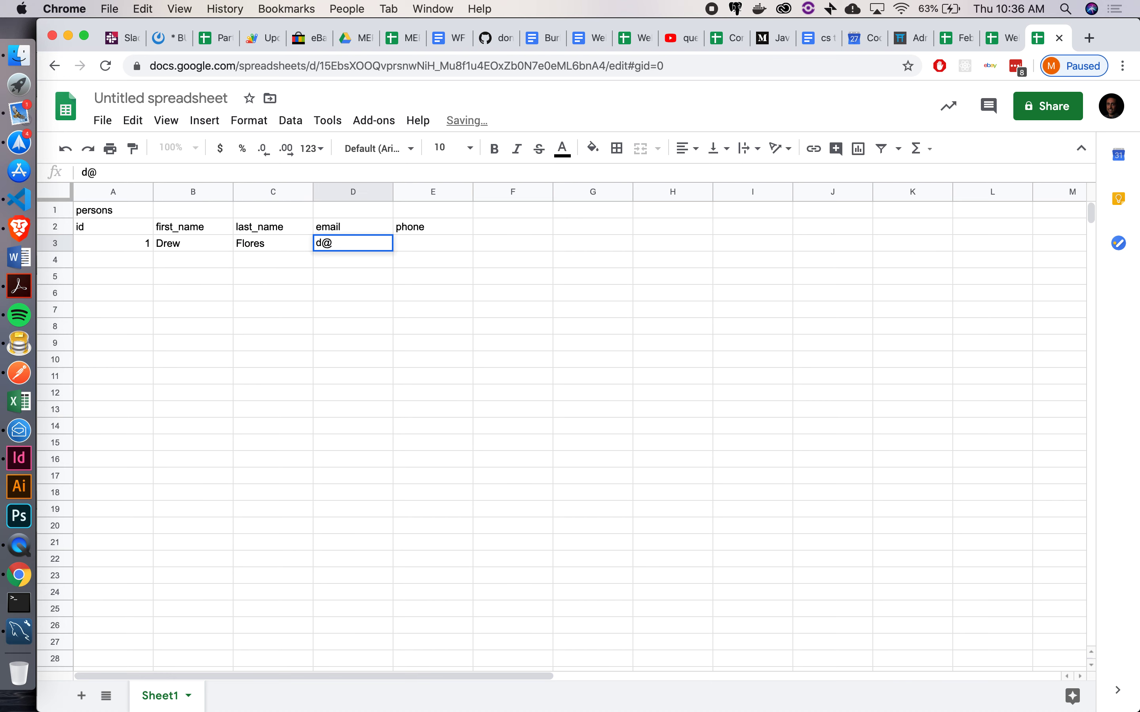
text(f.com)
key(Tab)
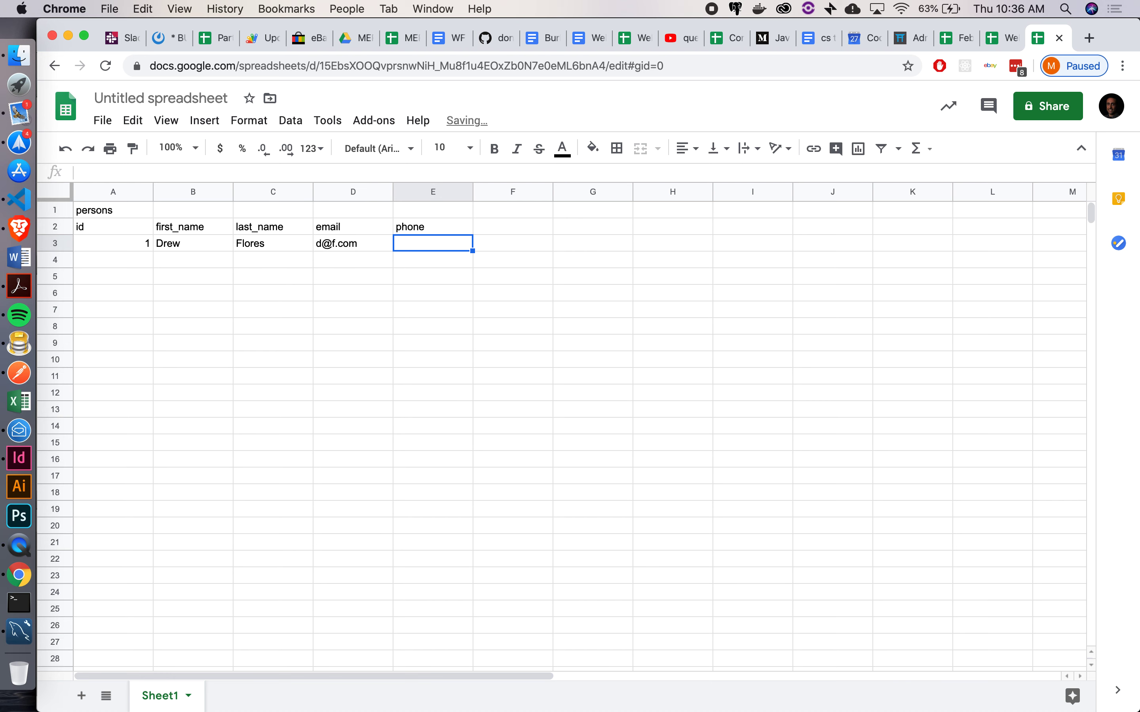
text(111)
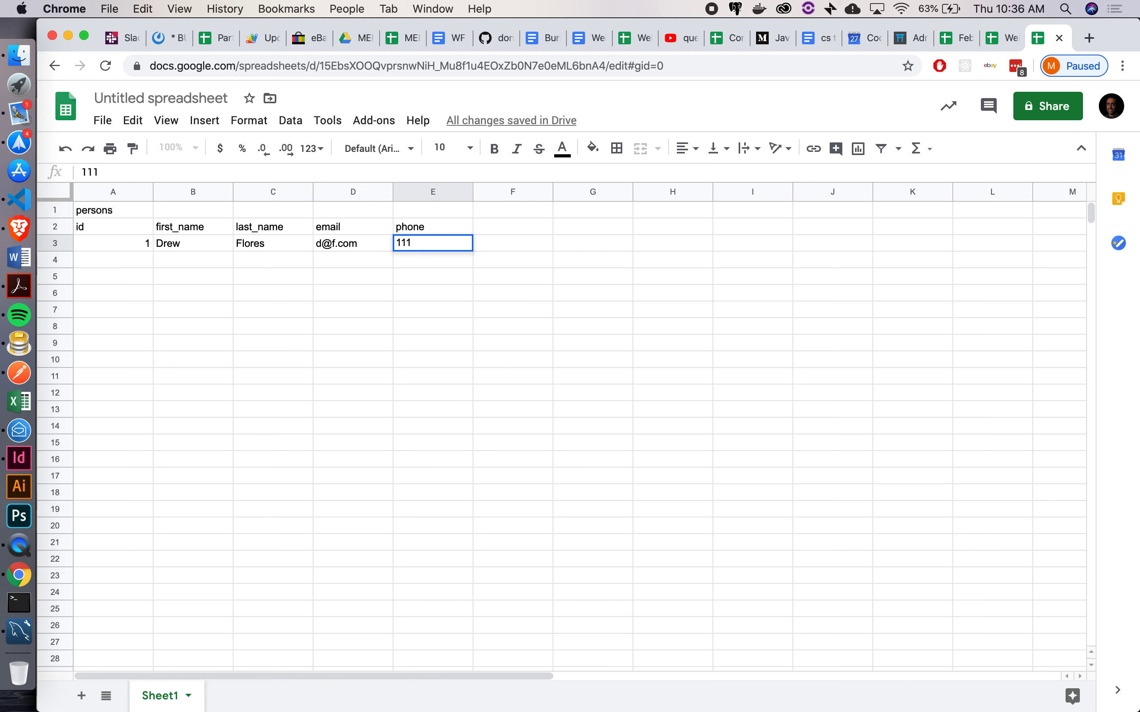
text(222333)
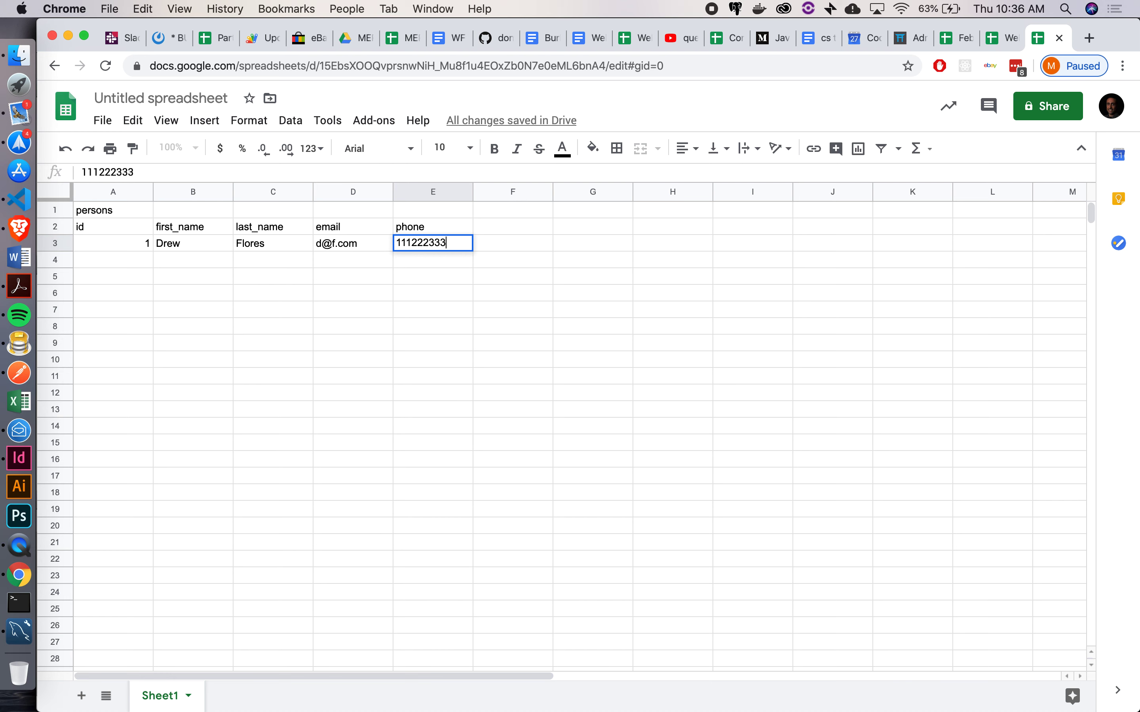
text(3)
key(Return)
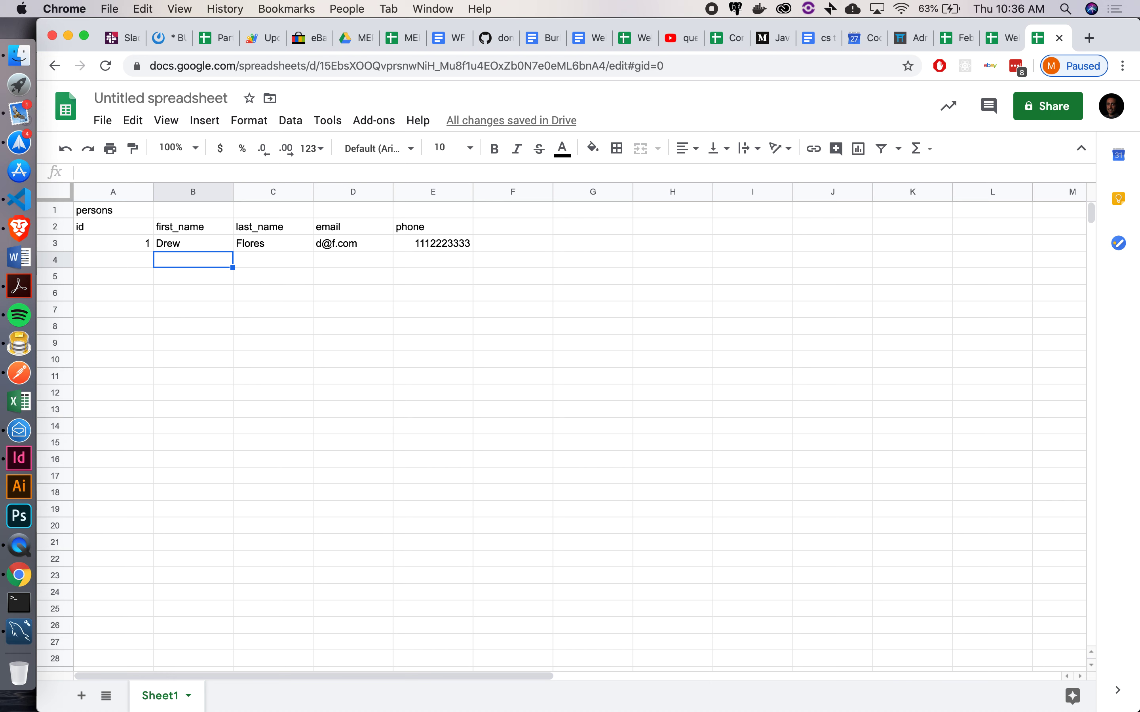
key(Right)
key(Right)
key(Right)
key(Right)
key(Right)
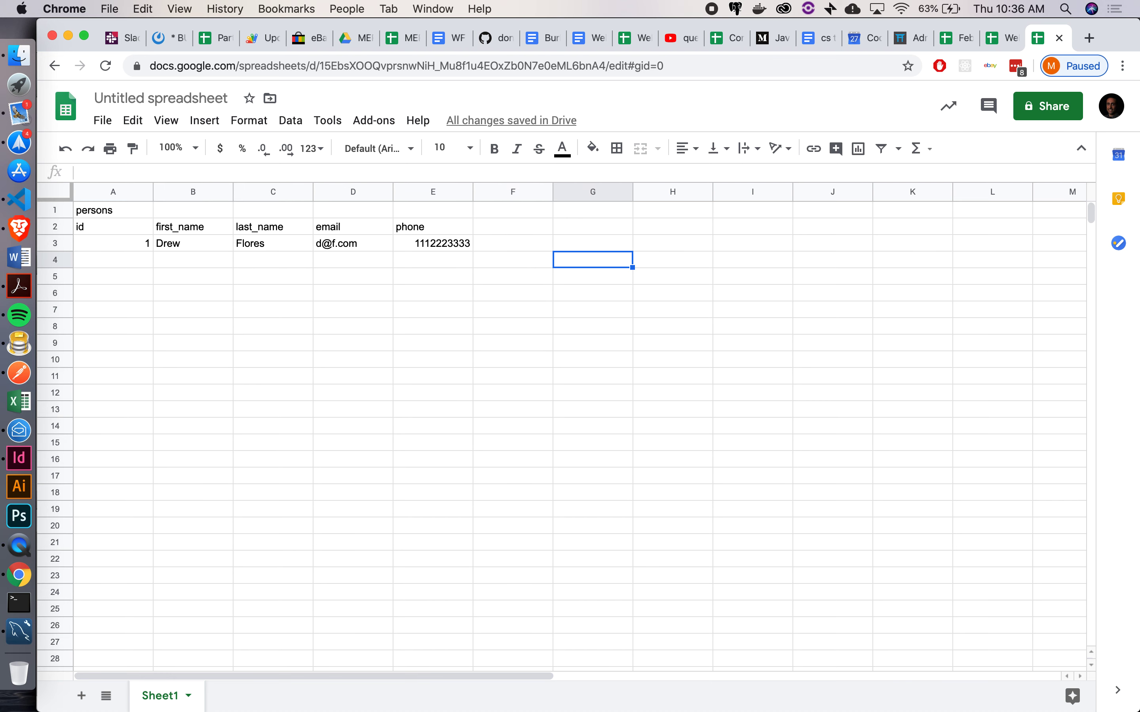
key(Up)
key(Up)
key(Up)
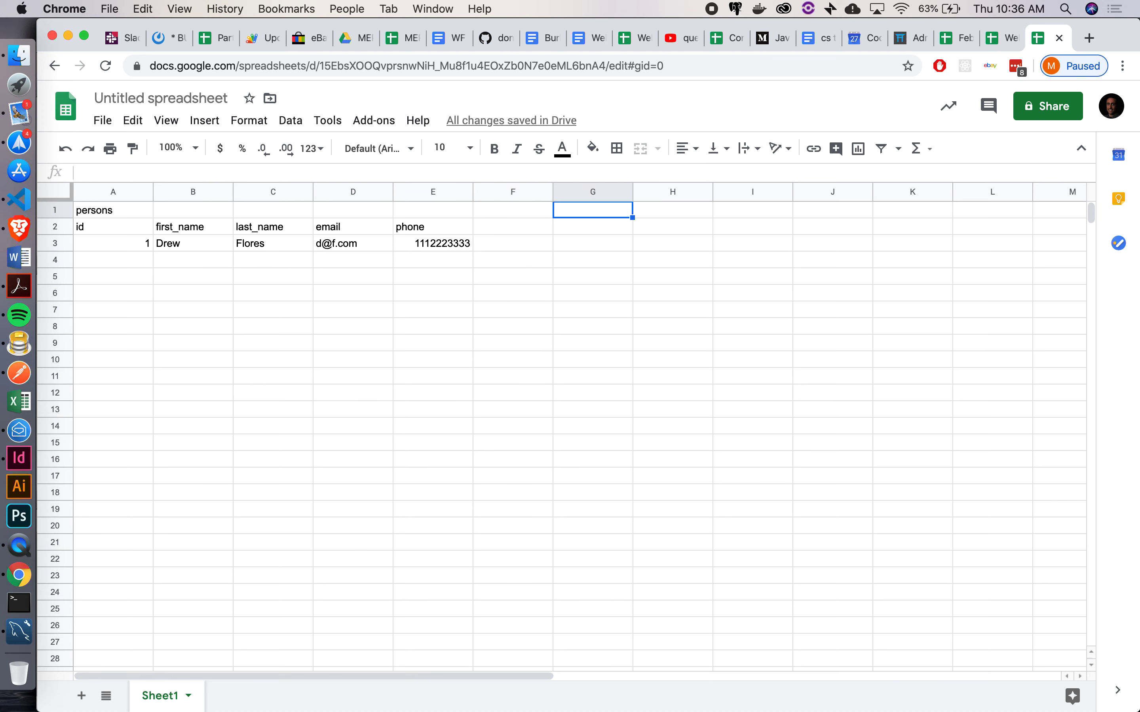
Title the new table 'licenses' in G1, with headers id, number and state below
text(licenses)
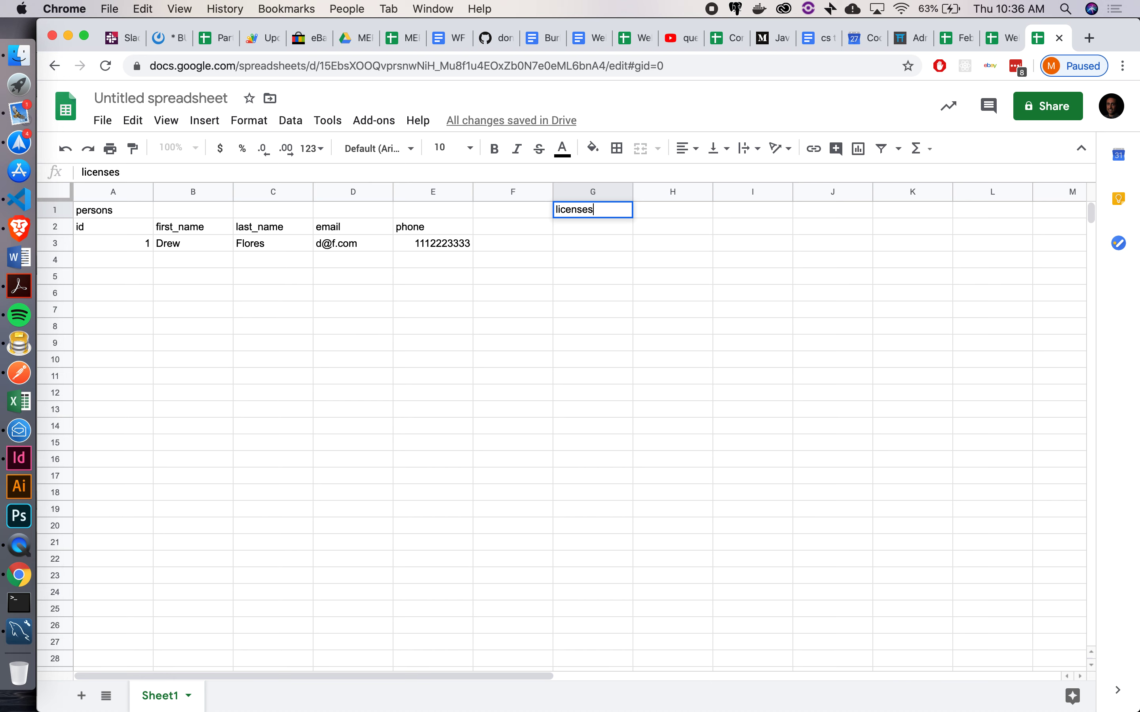
key(Return)
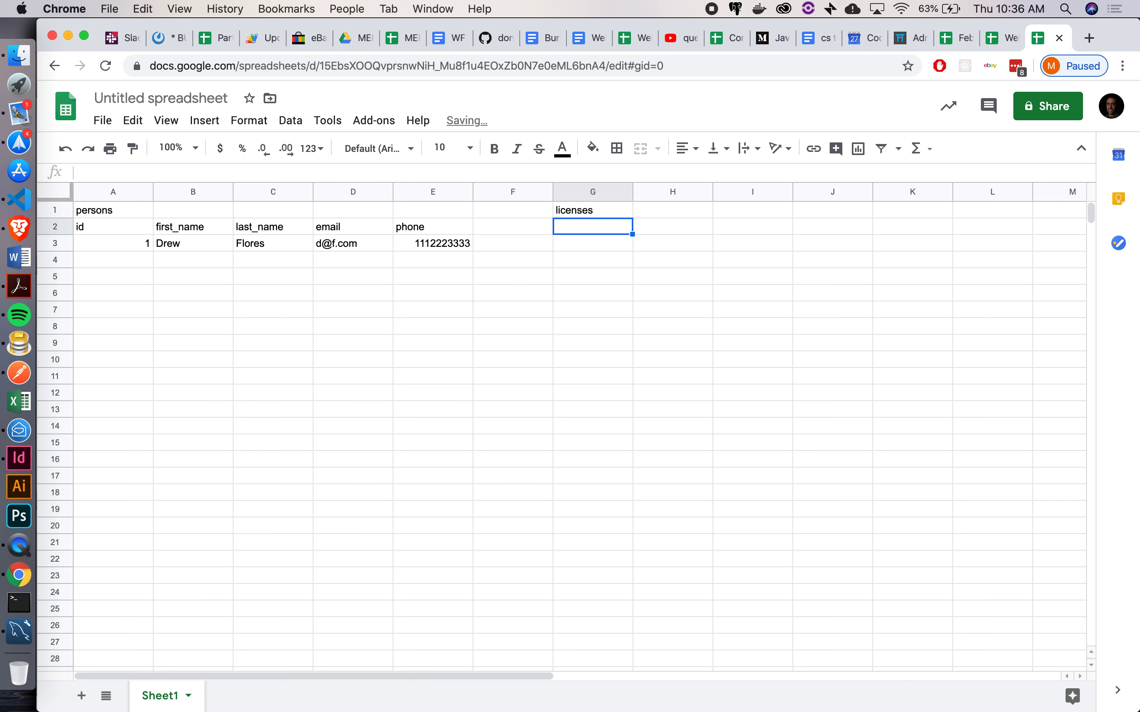
text(id)
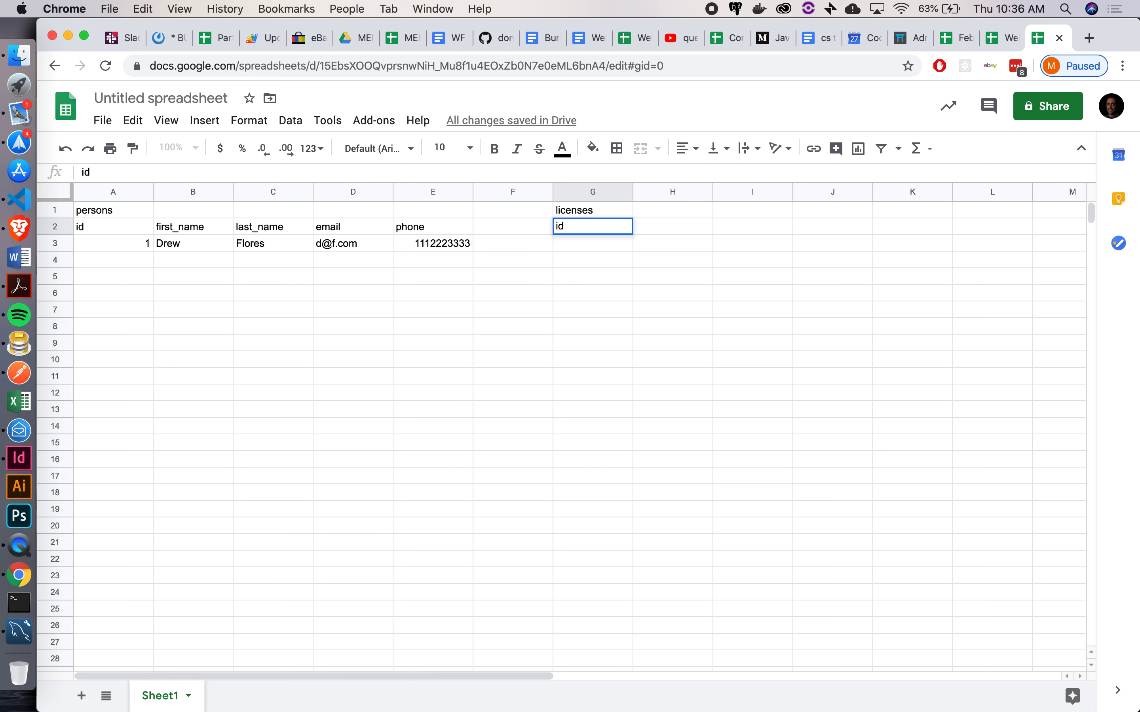
key(Tab)
text(number)
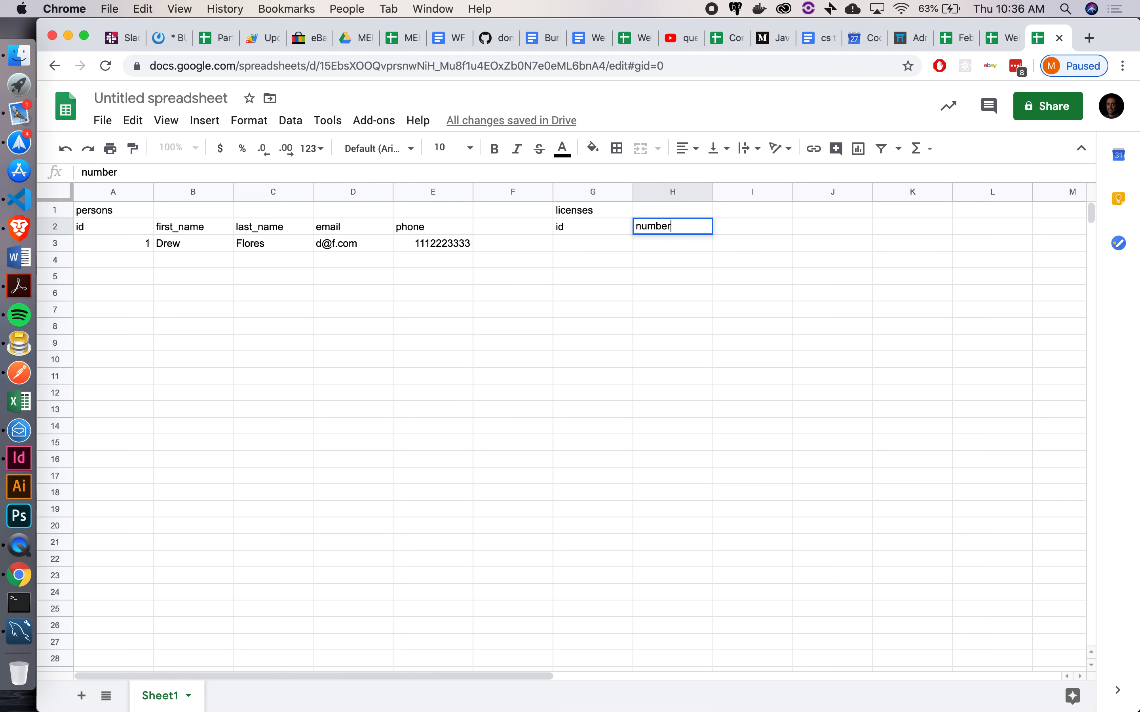
key(Tab)
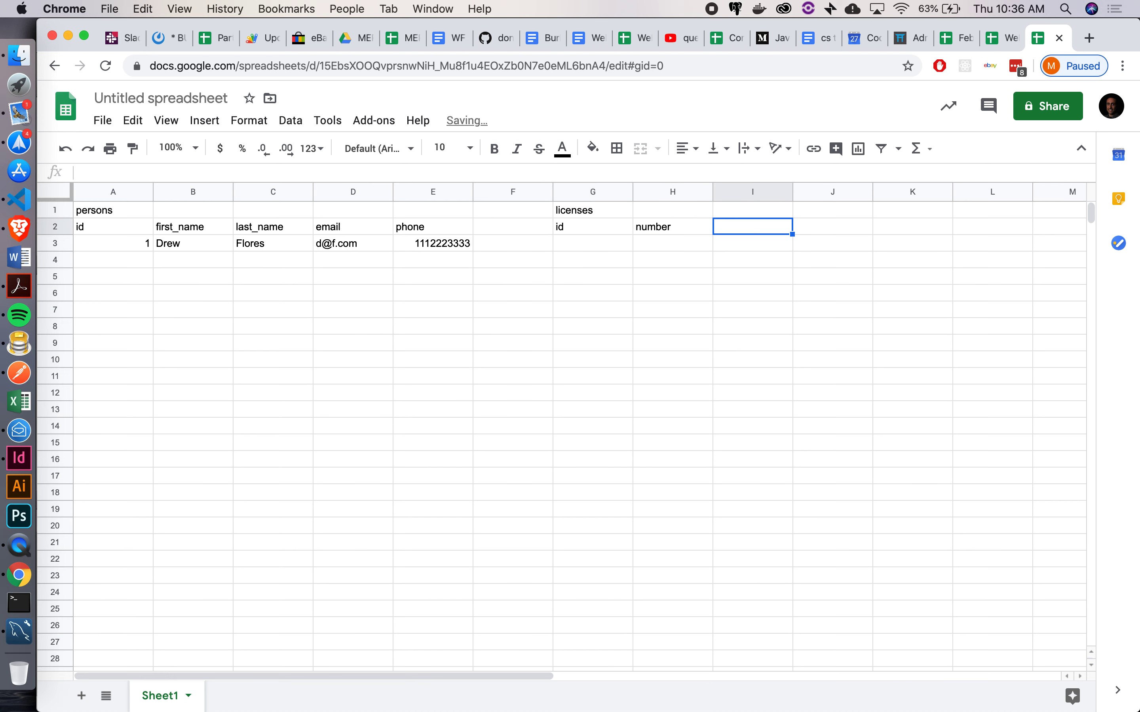
text(state)
key(Return)
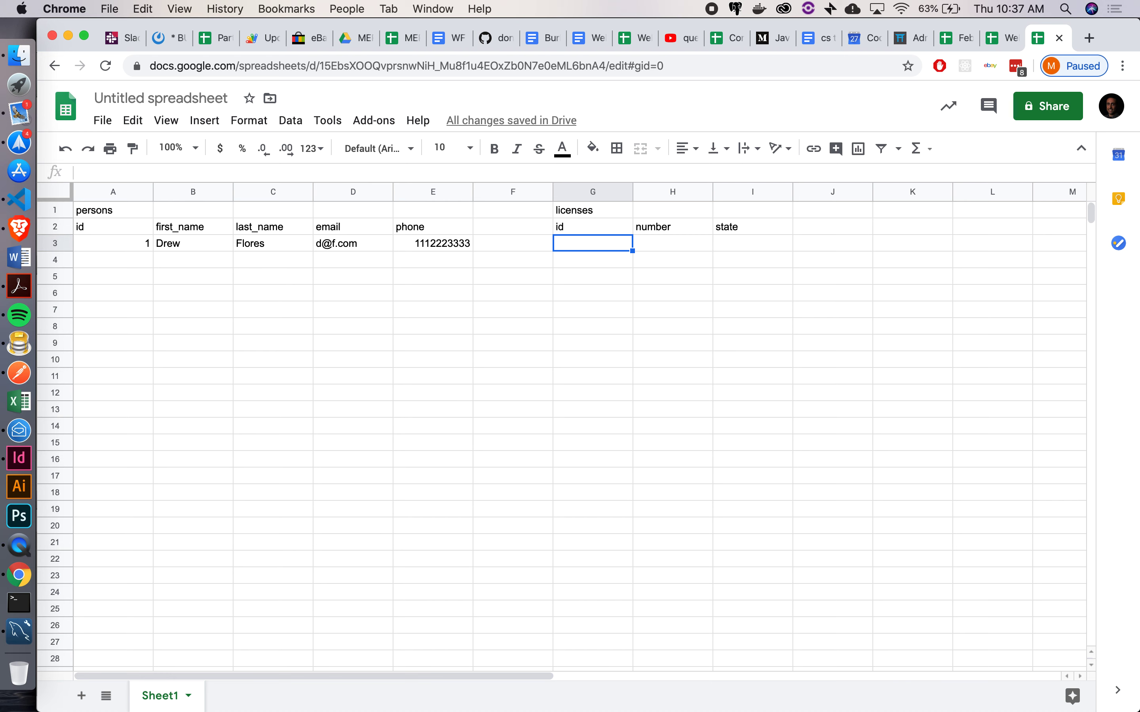
Add a person_id header in cell J2
key(Up)
key(Right)
key(Right)
key(Right)
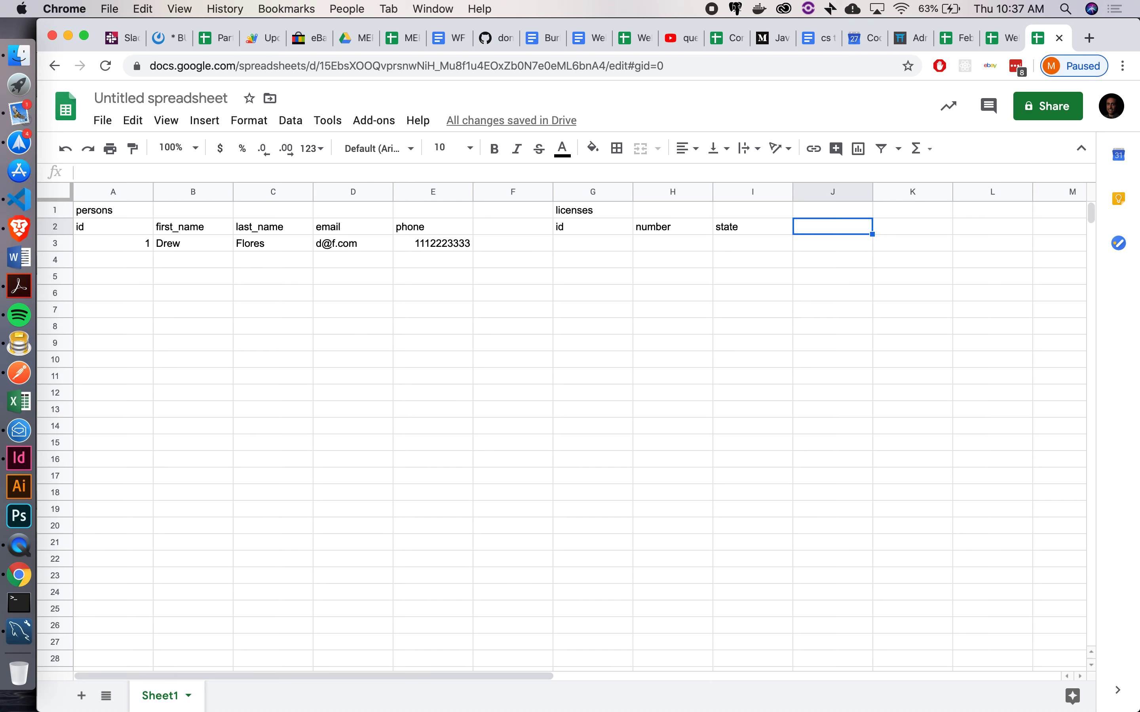
text(person_id)
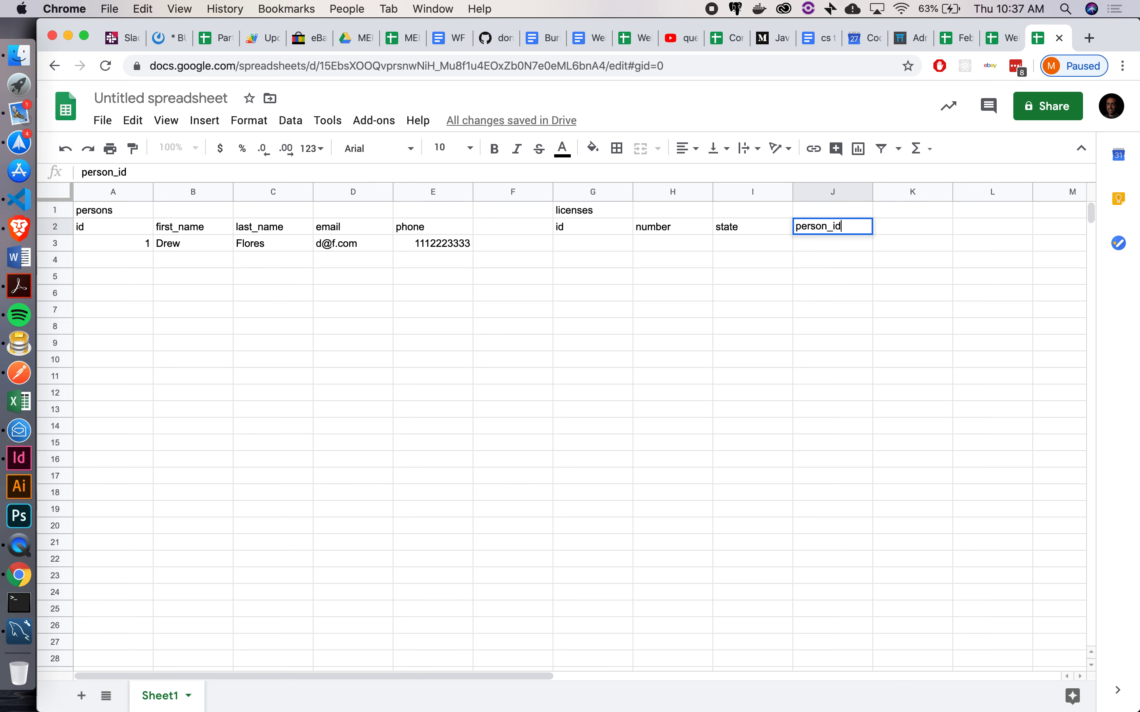
key(Return)
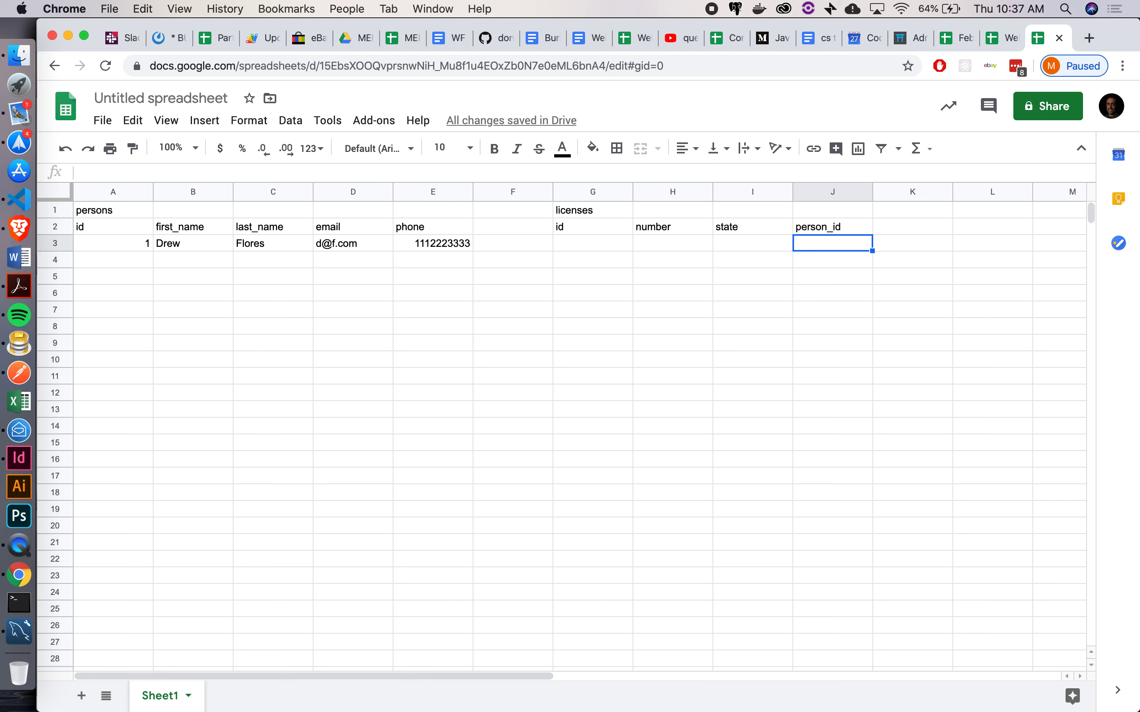
key(Left)
key(Left)
key(Left)
key(Left)
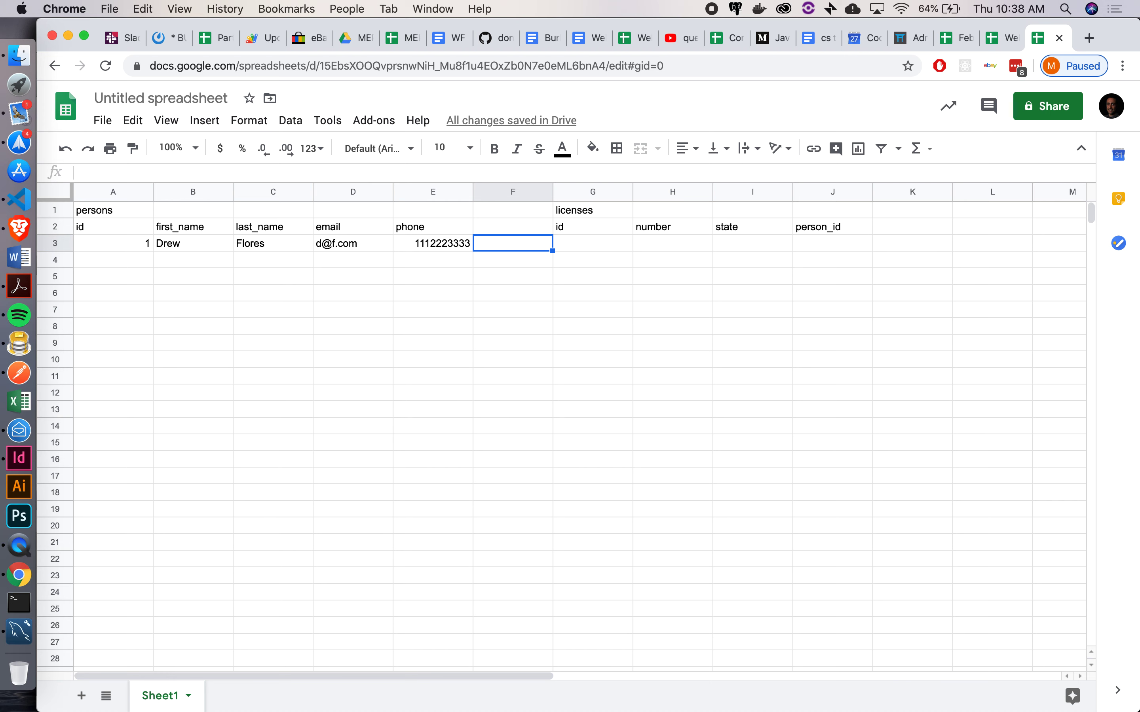
key(Right)
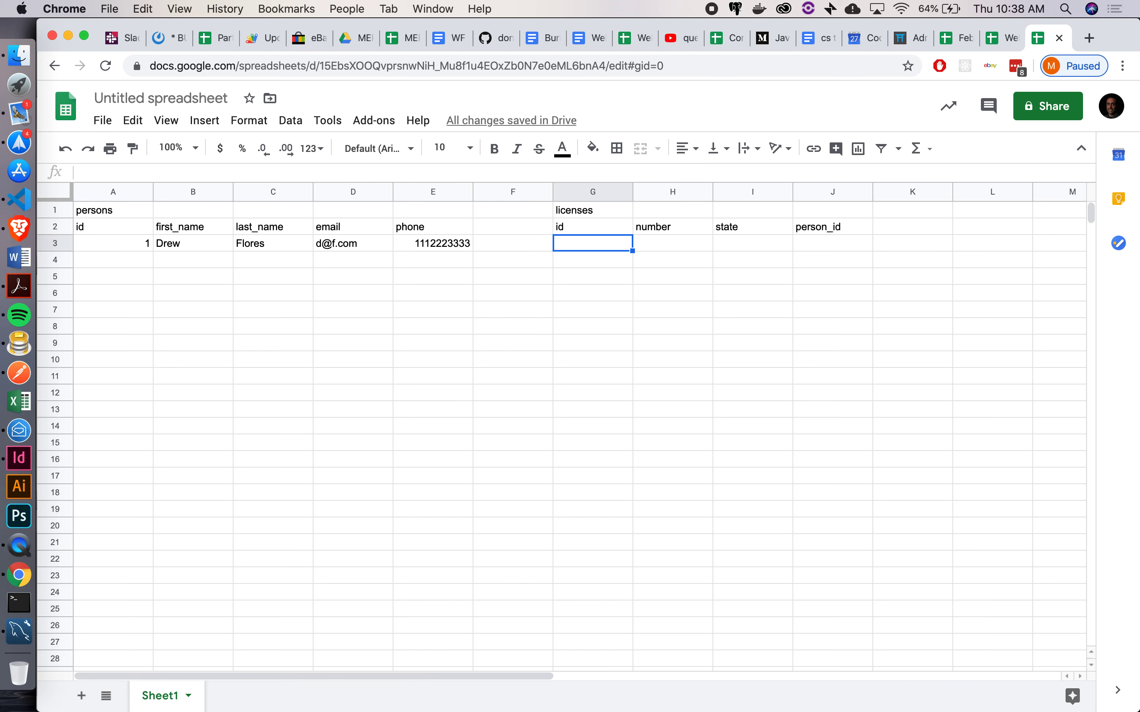
Enter the first license row: id 1, number B9999999, state CA, person_id 1
text(1)
key(Tab)
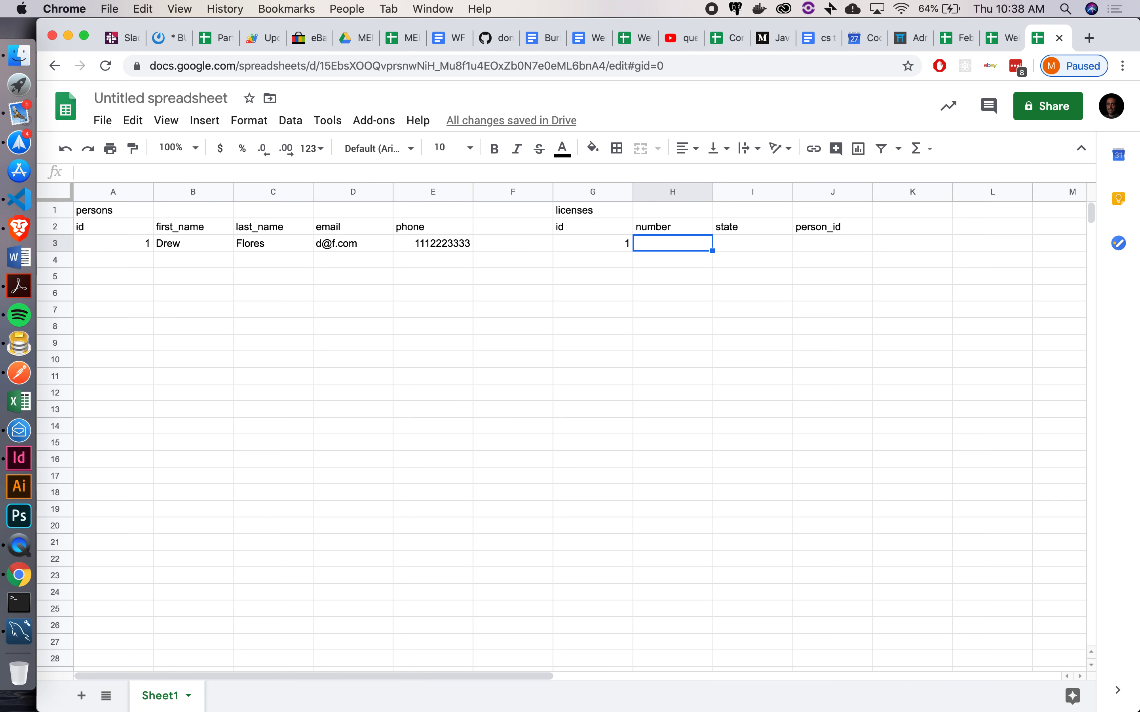
text(B999)
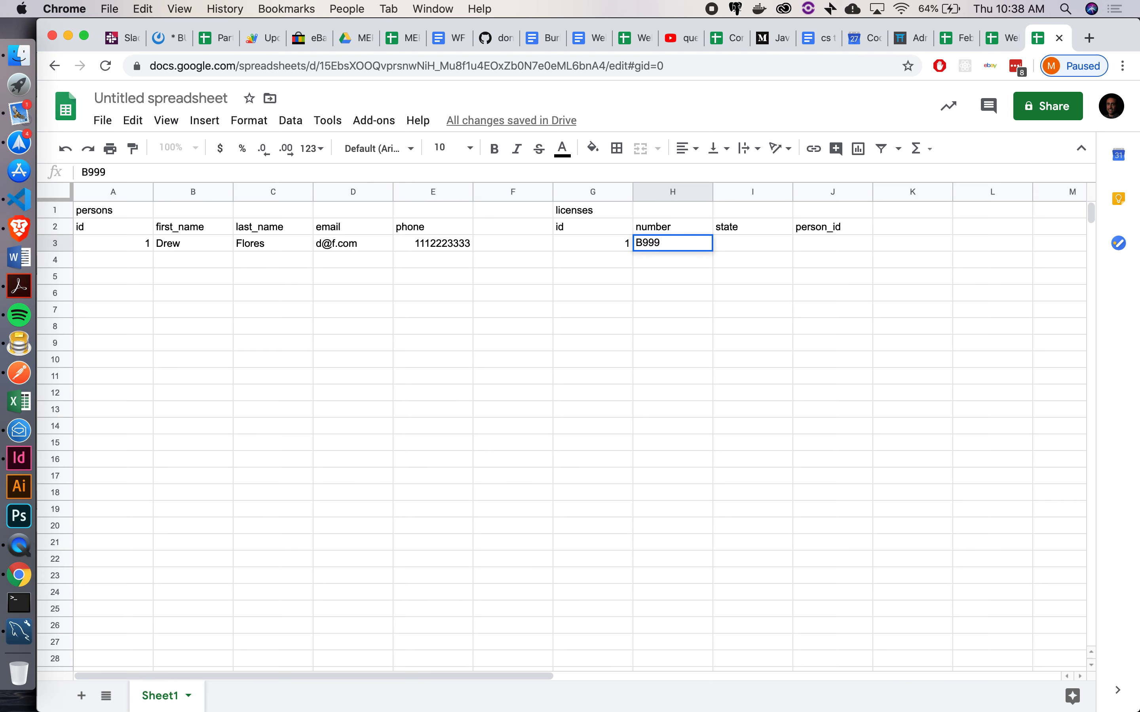
text(9999)
key(Tab)
text(CA)
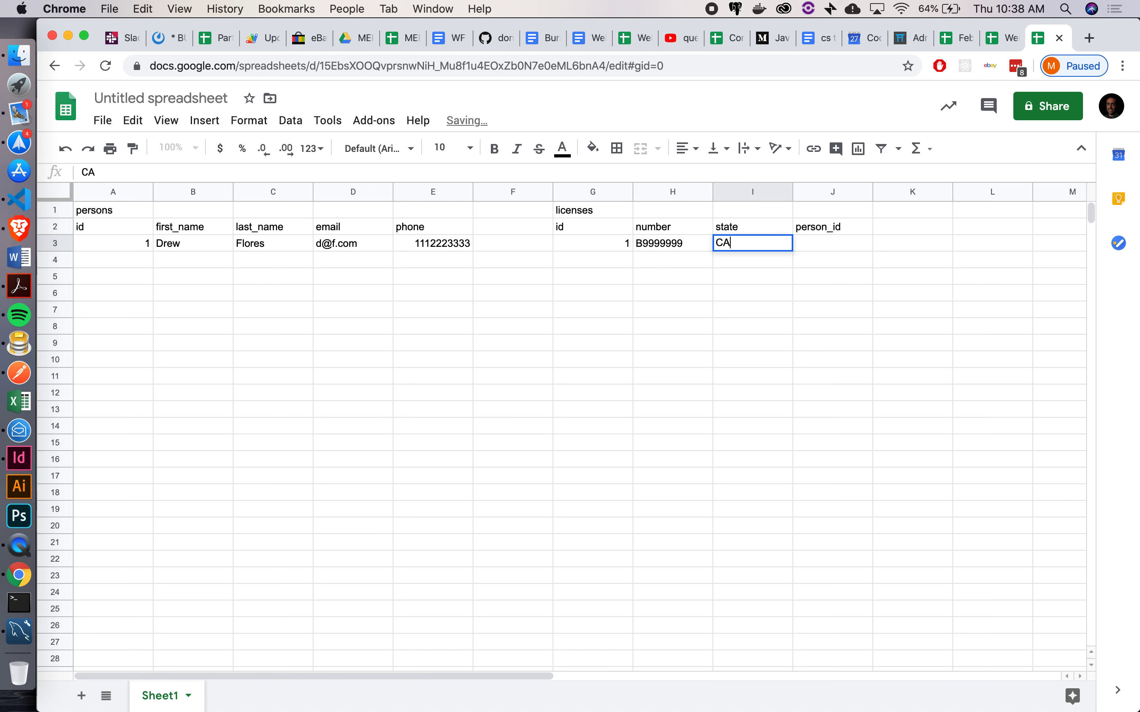
key(Tab)
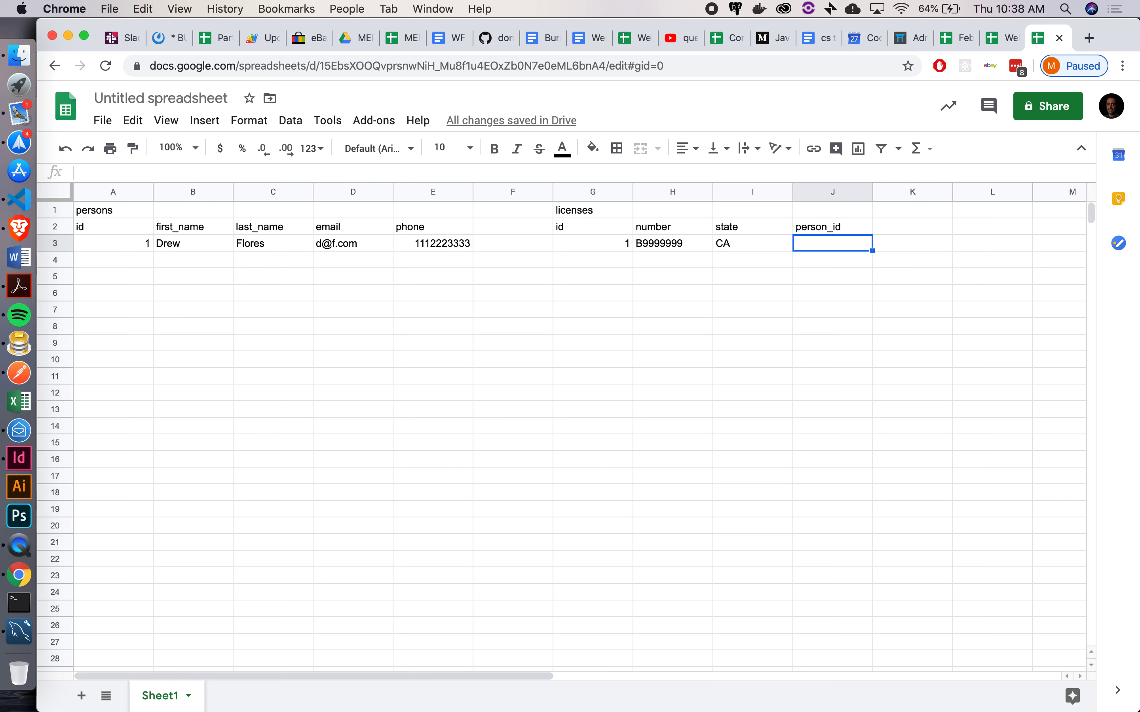
text(1)
key(Return)
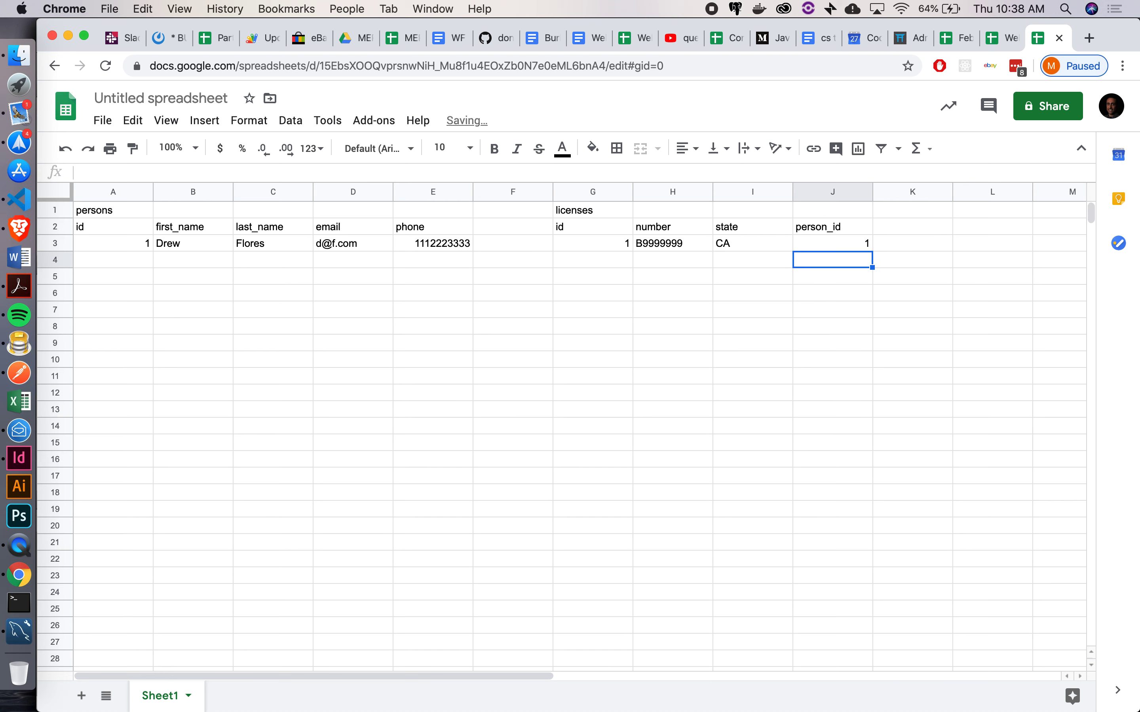
key(Left)
key(Left)
key(Left)
key(Left)
key(Left)
key(Left)
key(Left)
key(Left)
key(Left)
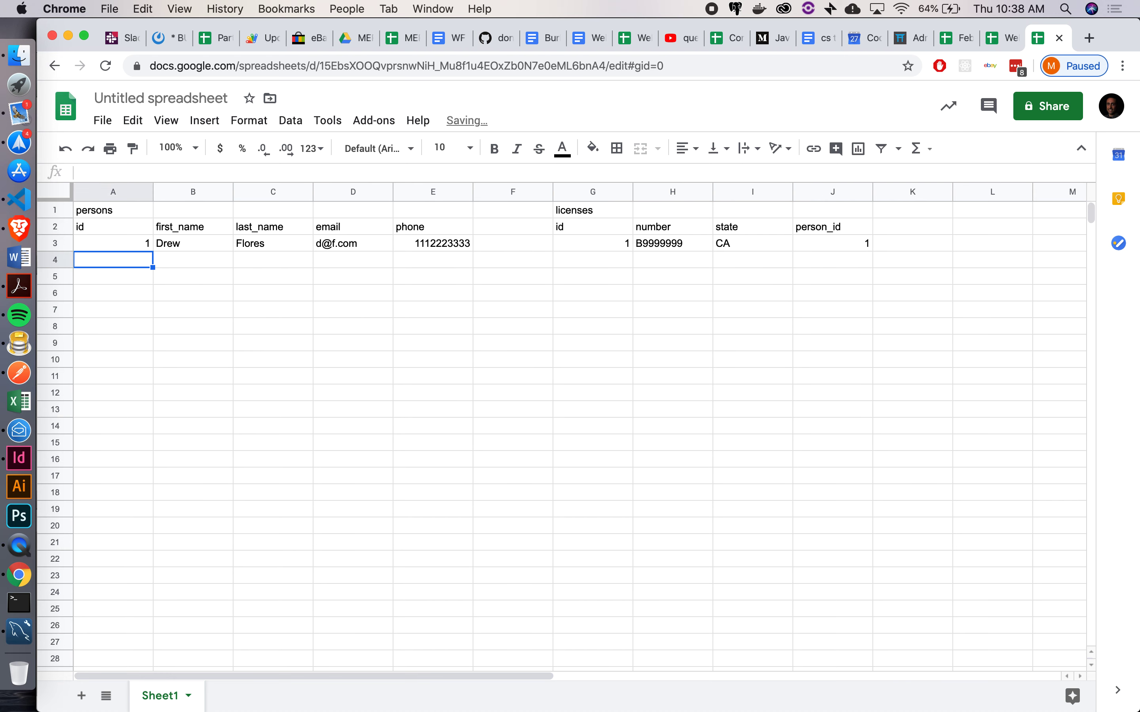
Enter person id 2 with a first name, last name, email and phone number
text(2)
key(Tab)
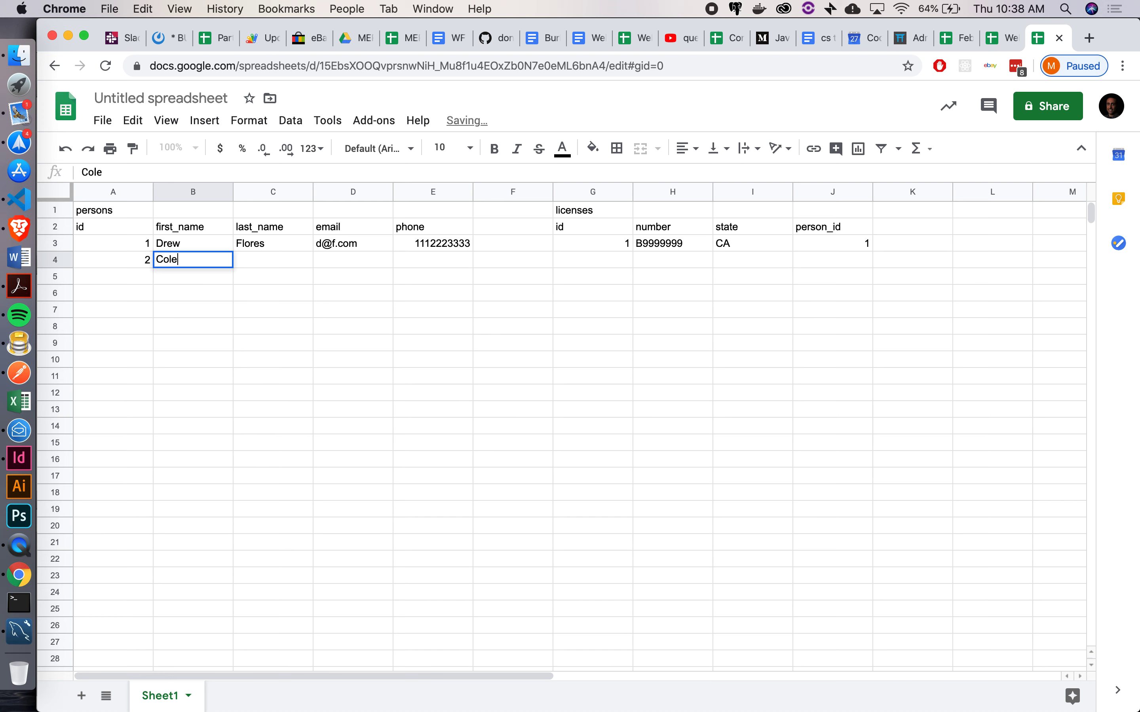
key(Tab)
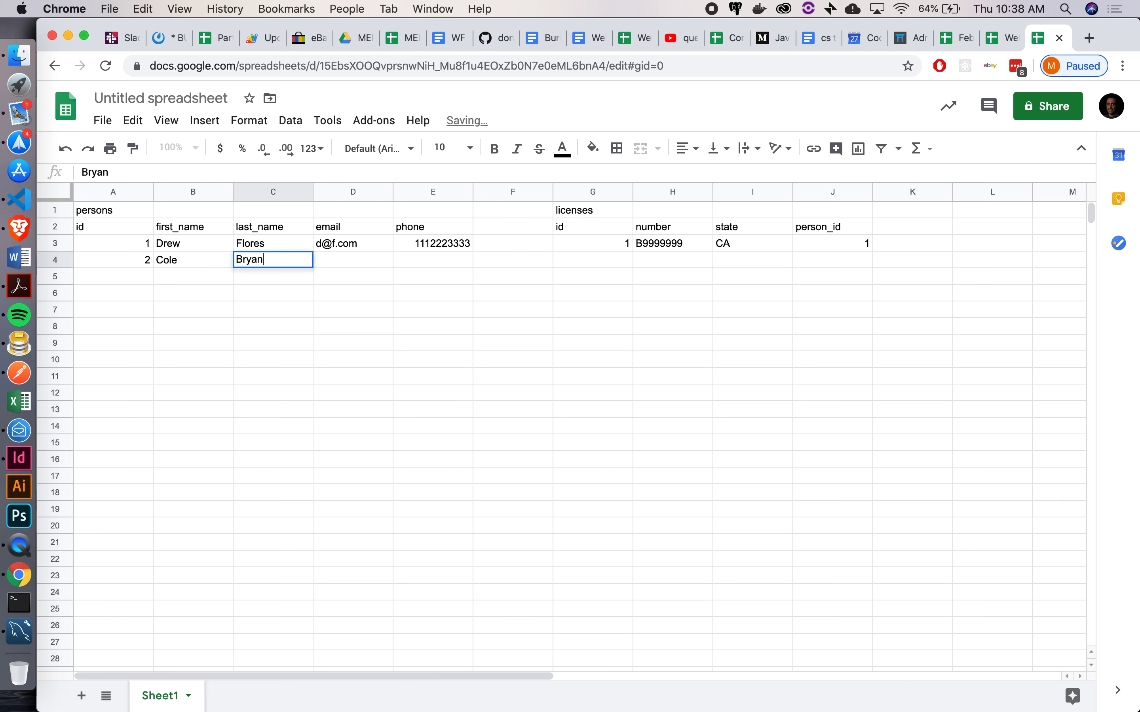
key(Tab)
text(c@)
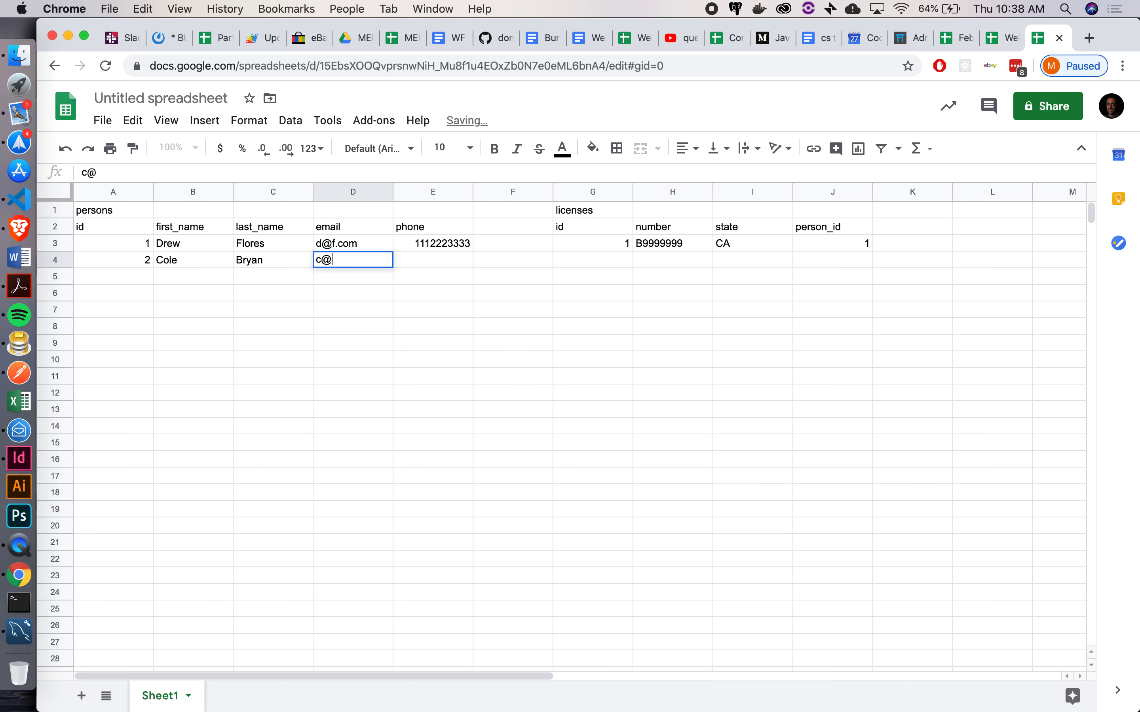
text(b.com)
key(Tab)
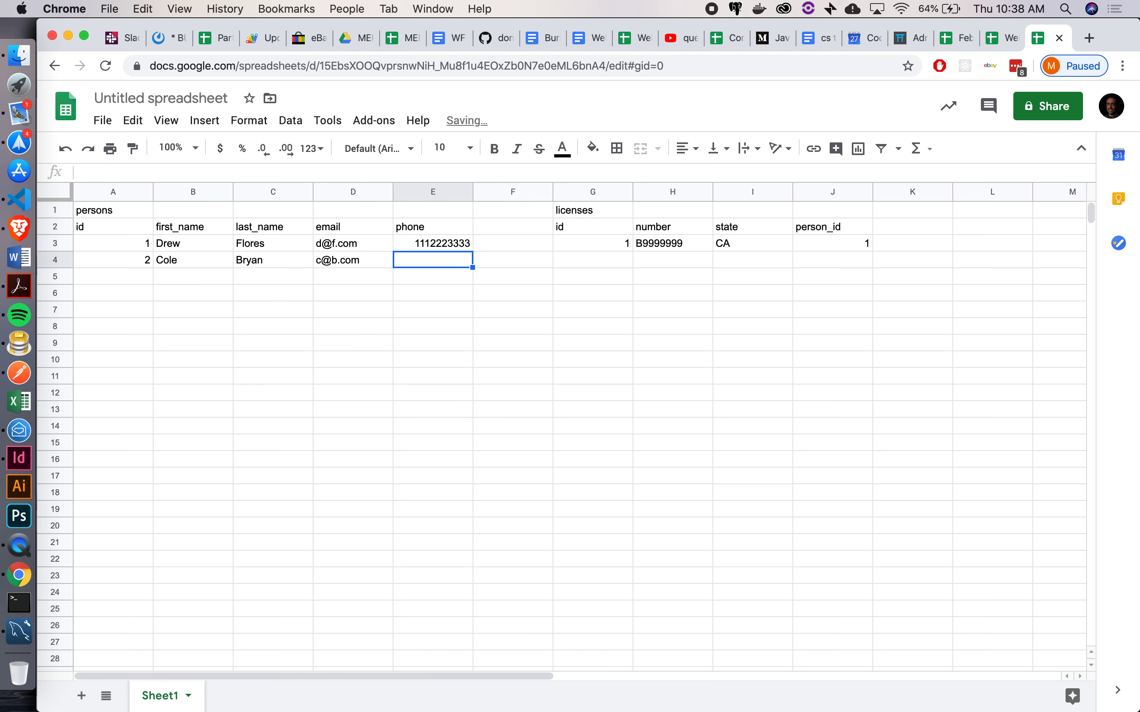
text(111)
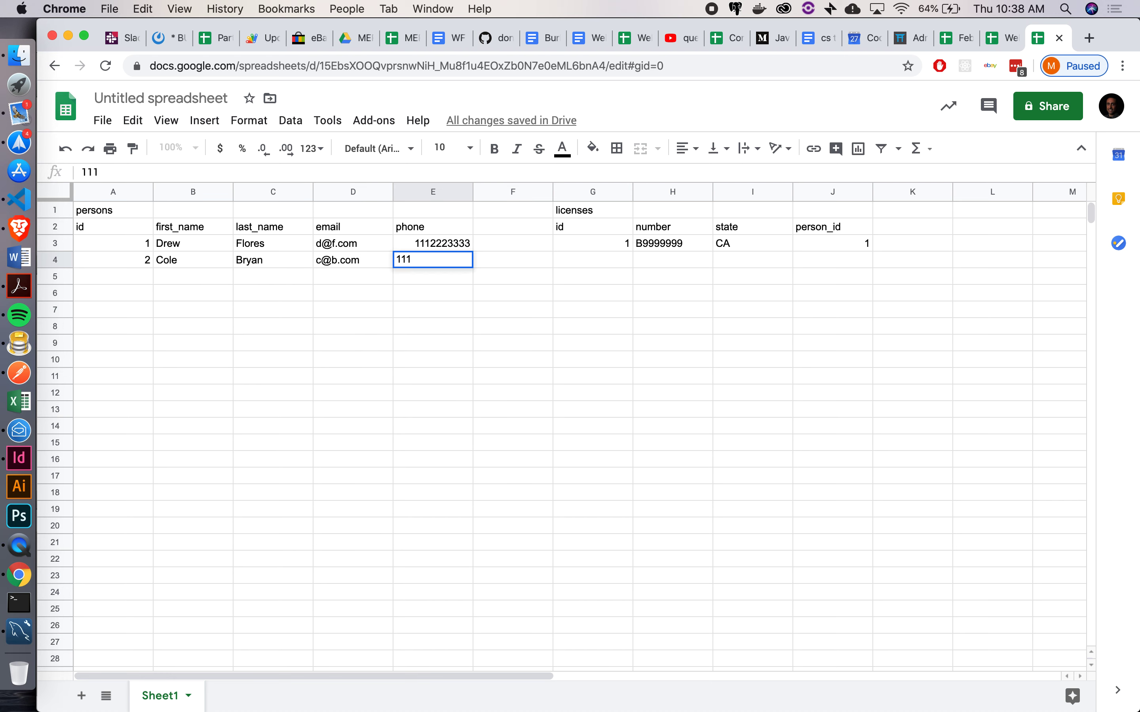
text(222)
text(33)
key(Tab)
key(Tab)
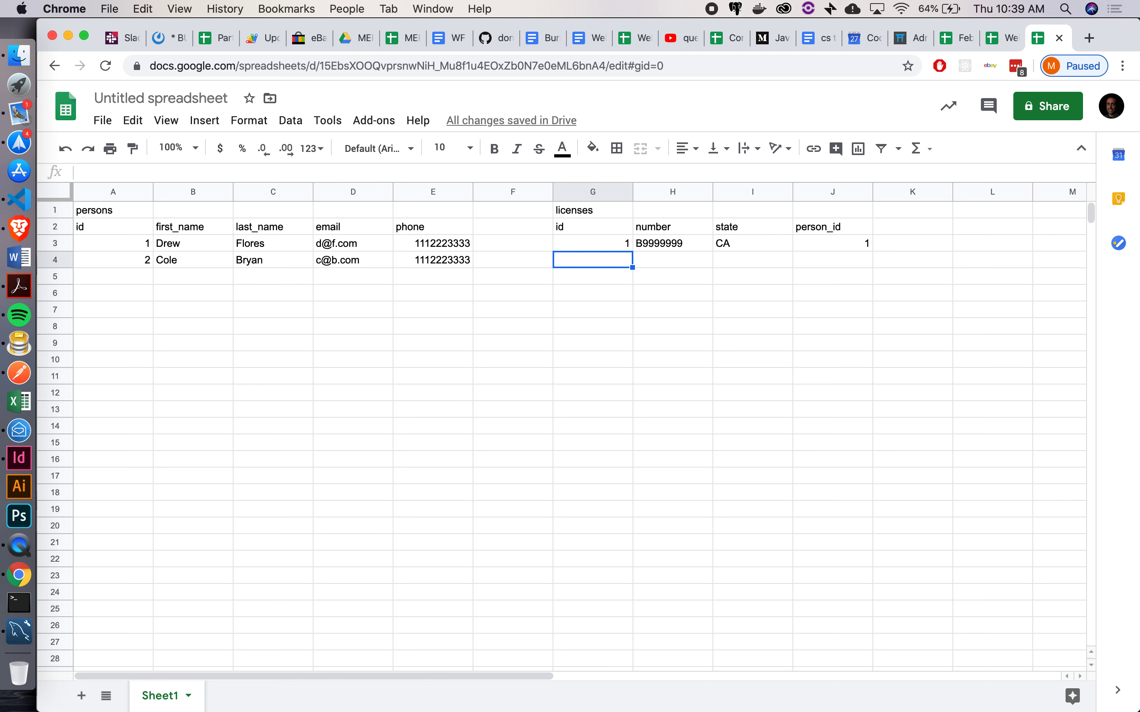
Enter license id 2 with number B8888888, state CA and person_id 2
text(2)
key(Tab)
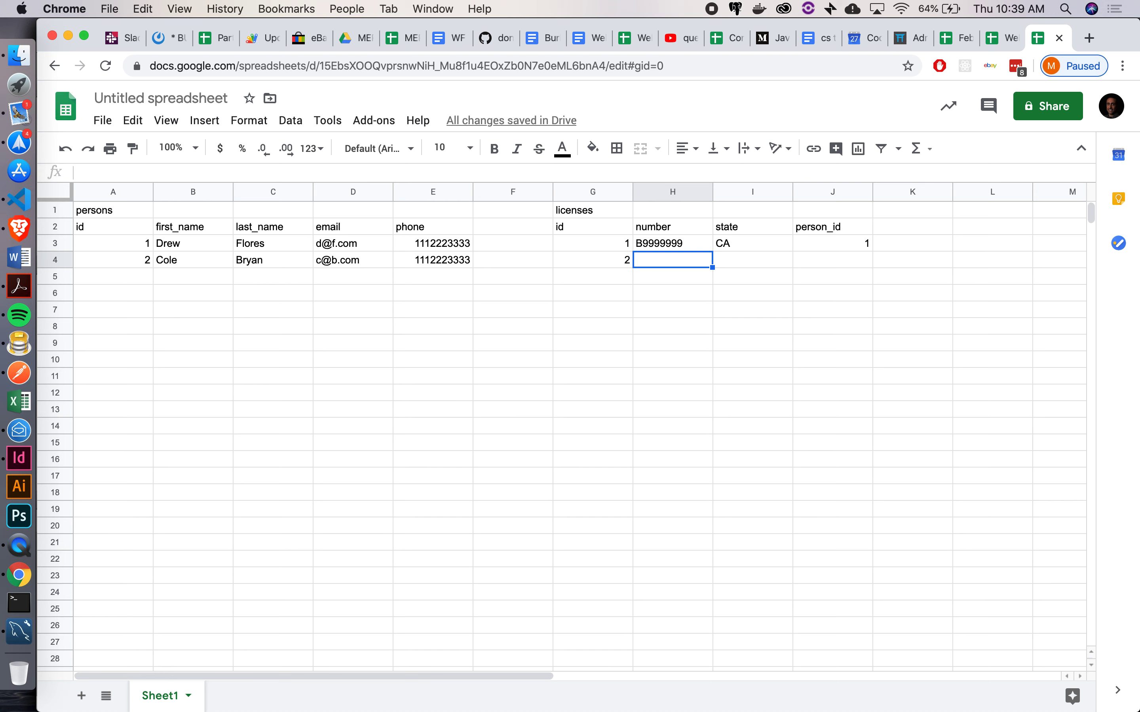
text(B8888888)
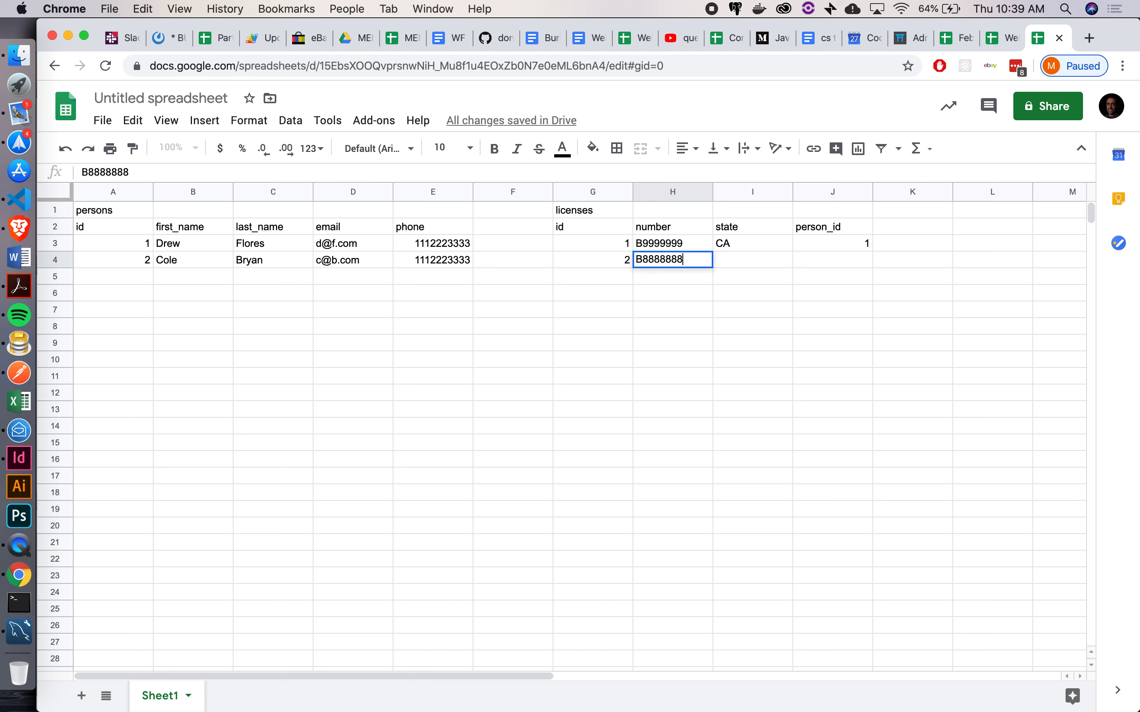
key(Tab)
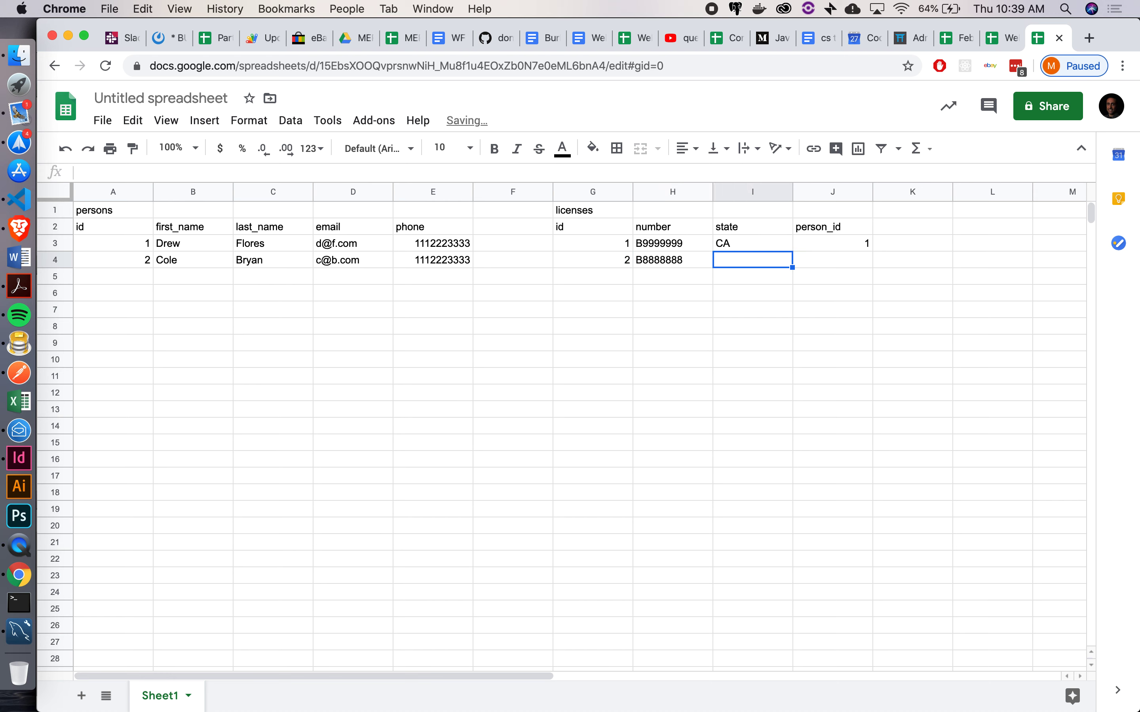
text(CA)
key(Tab)
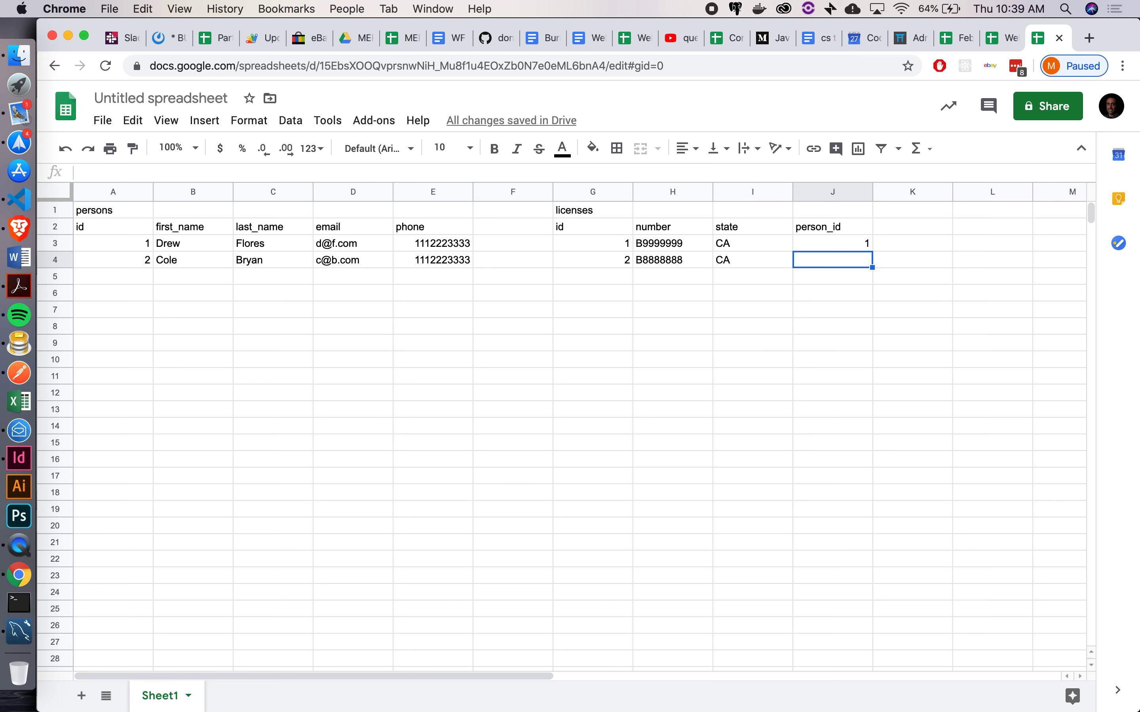
text(2)
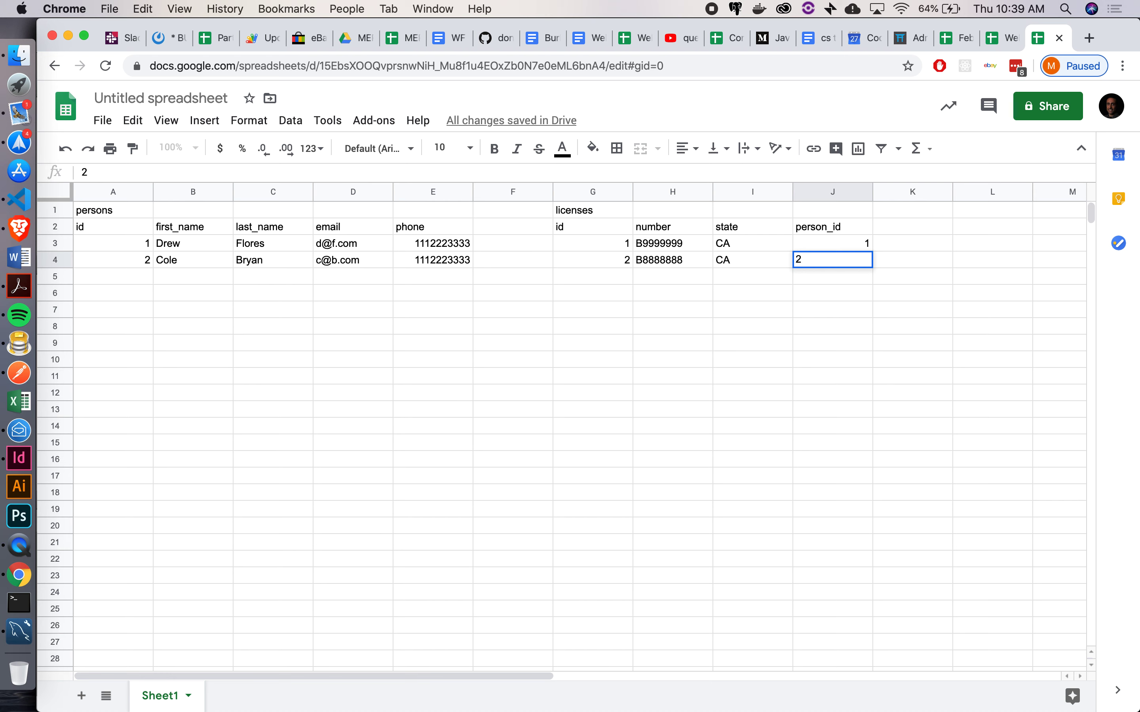
key(Return)
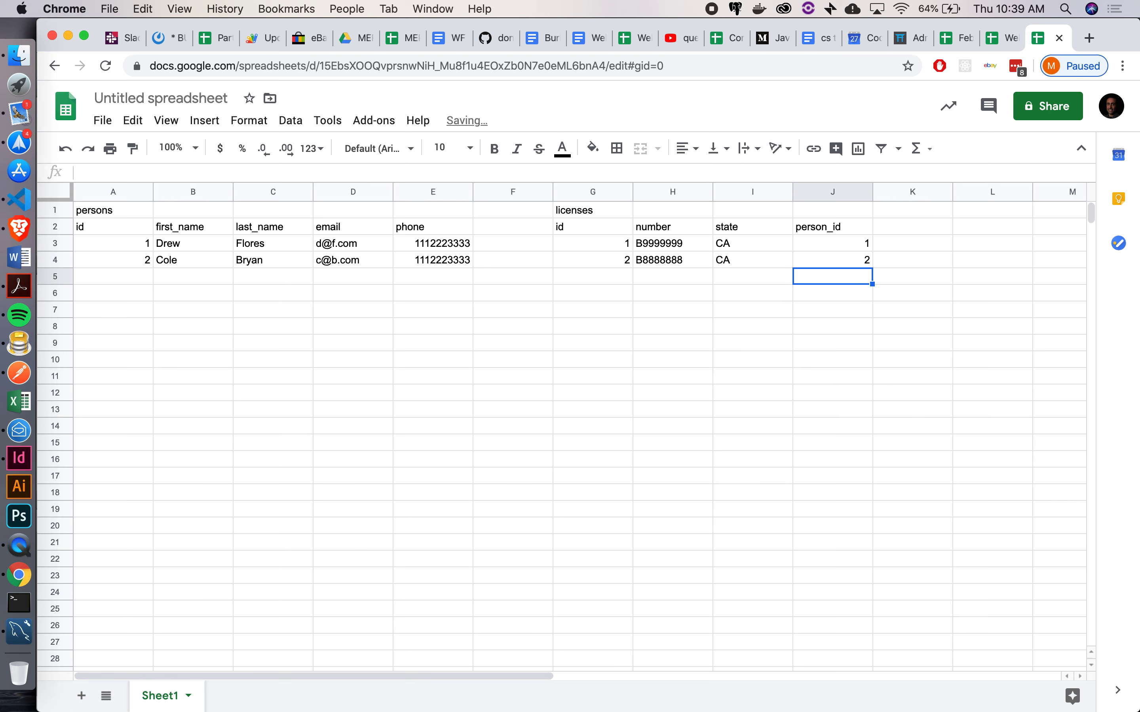
key(Down)
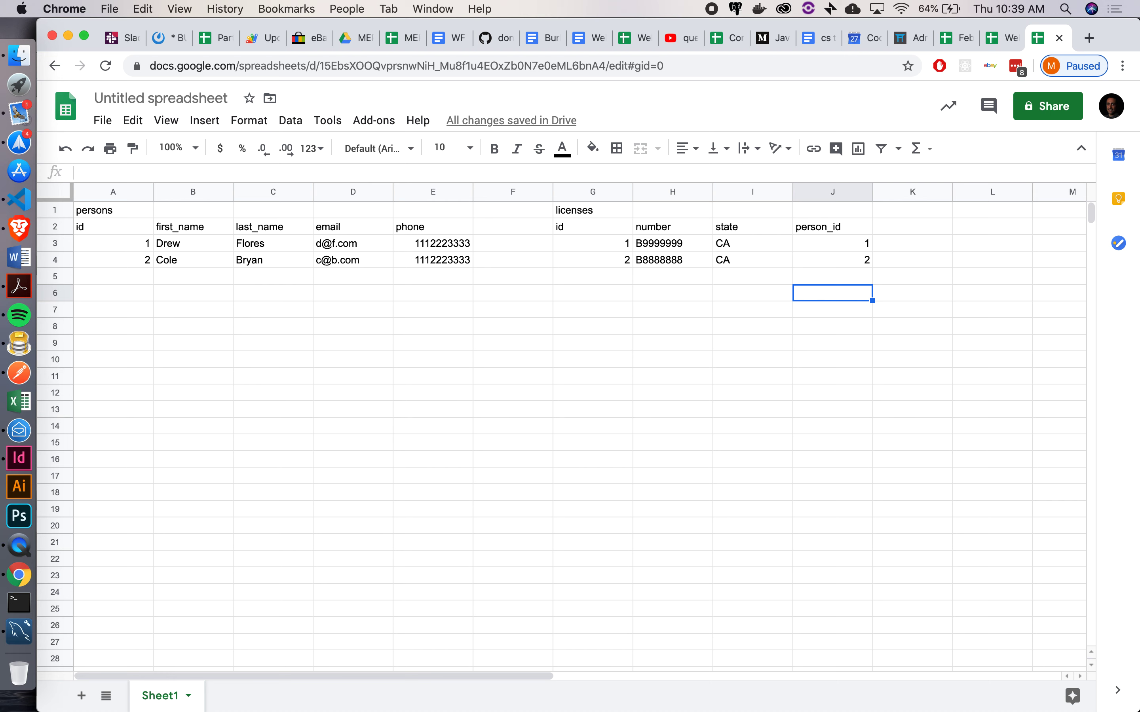
key(Up)
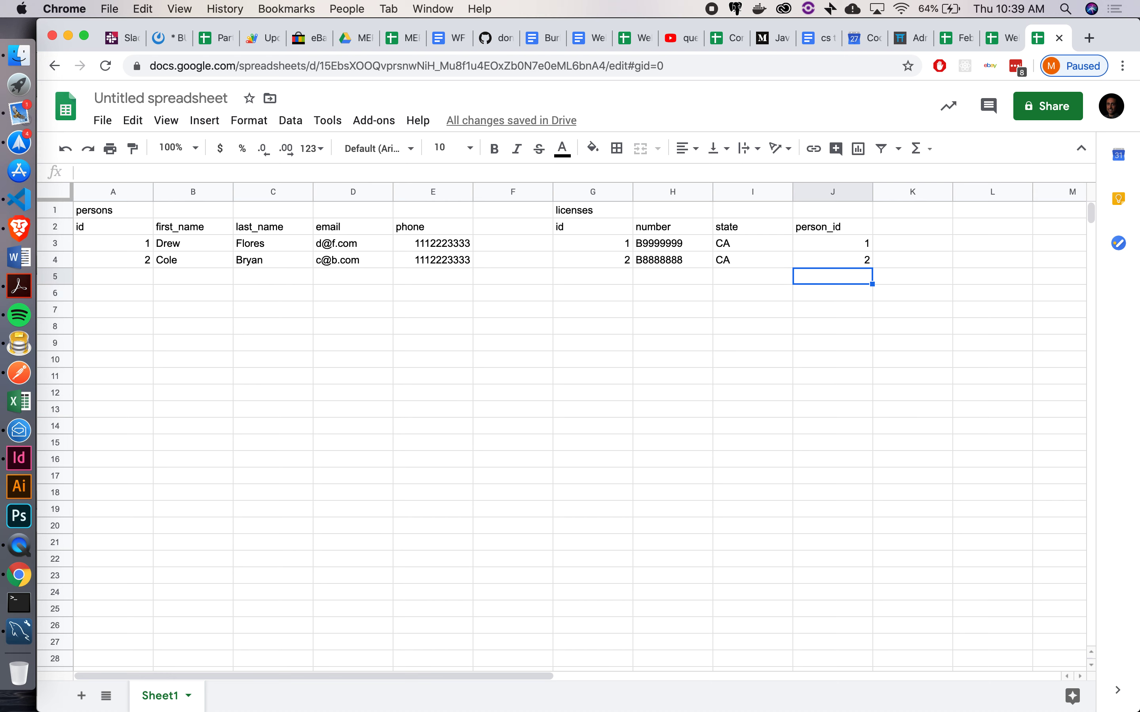
key(Left)
key(Left)
key(Left)
key(Left)
key(Left)
key(Left)
key(Left)
key(Left)
key(Left)
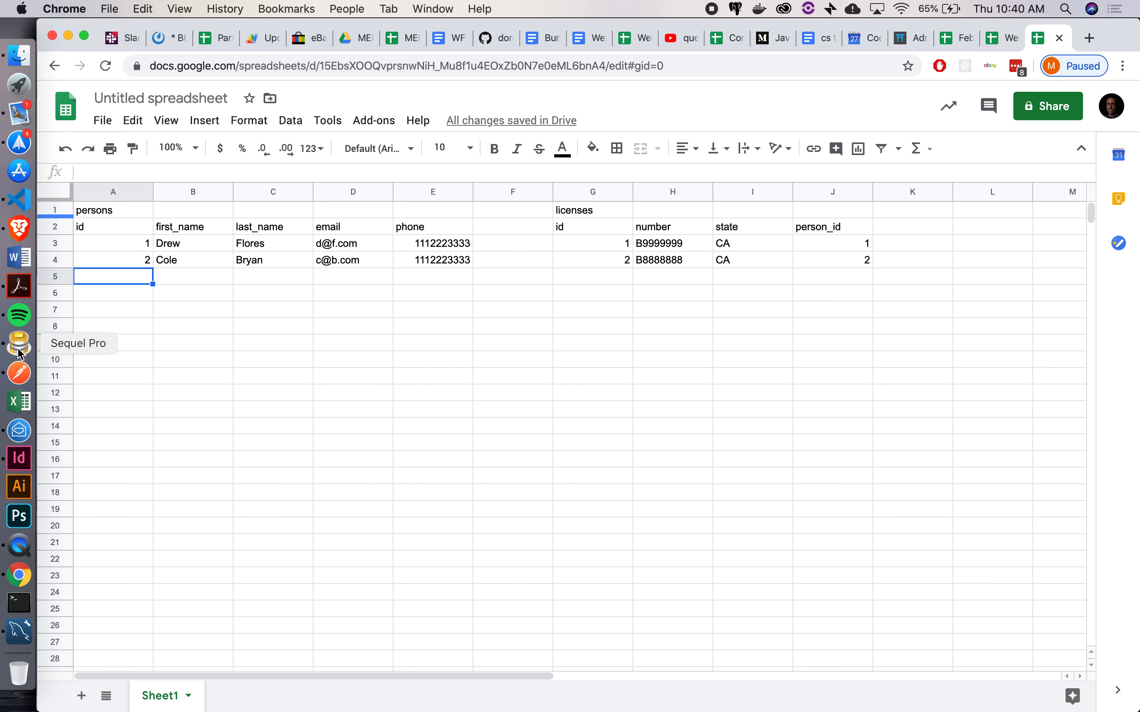
Switch back to the persons and licenses EER diagram in MySQL Workbench
click(24, 635)
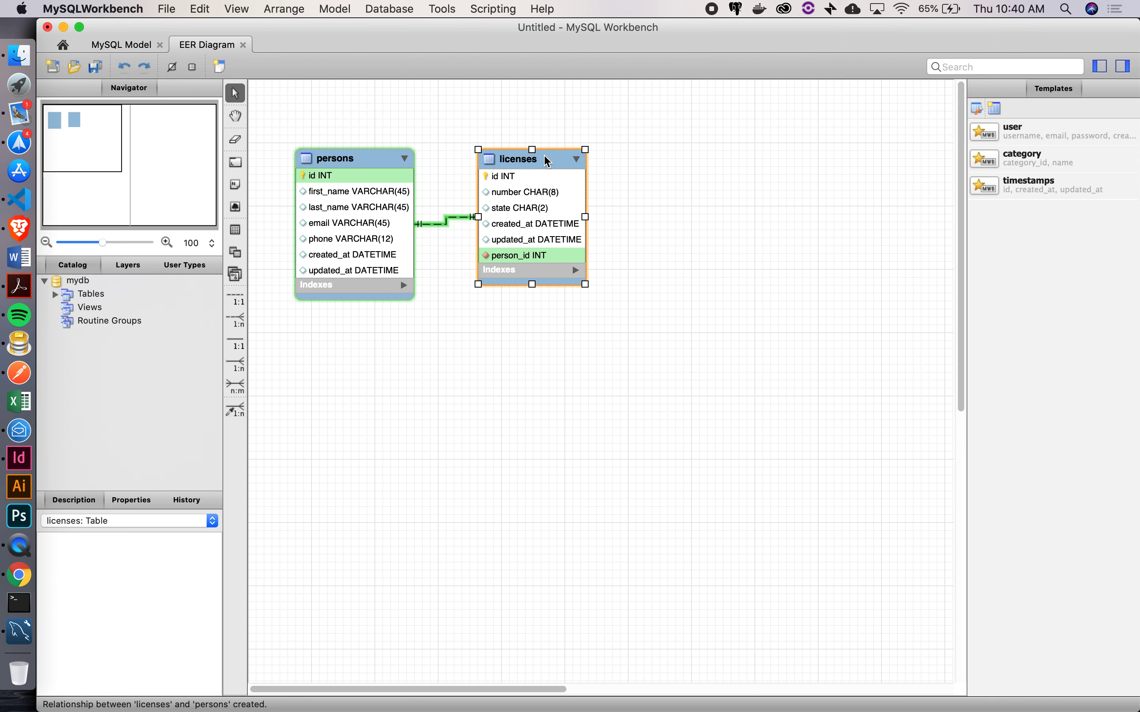
click(236, 231)
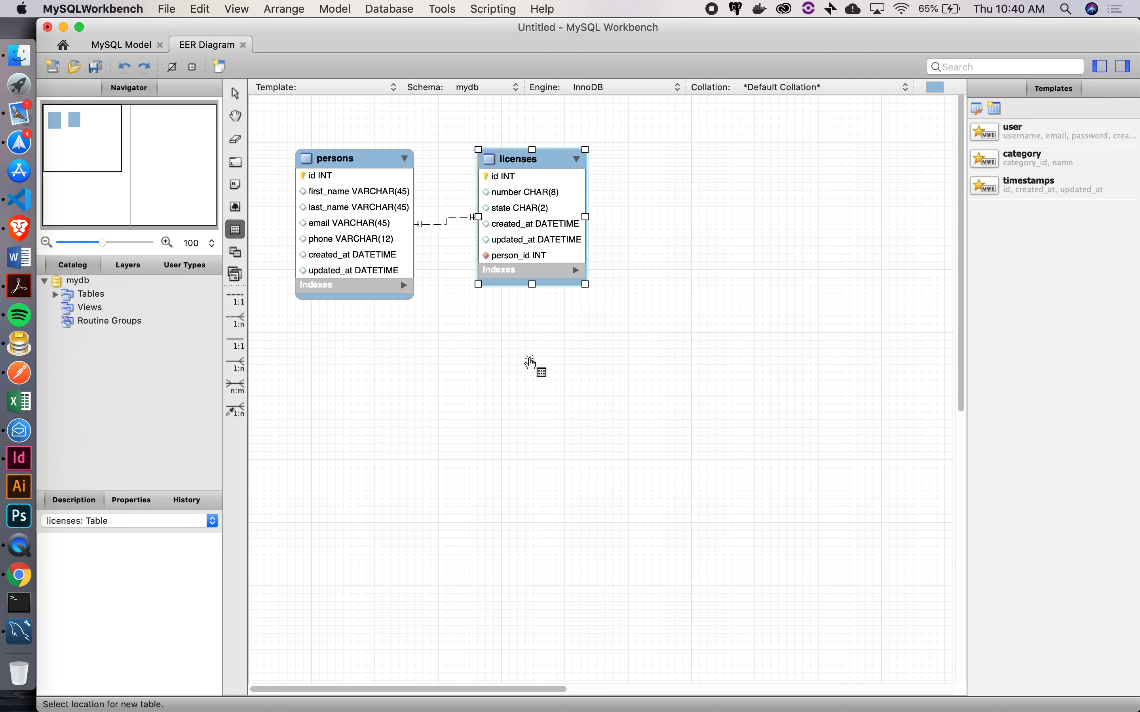
click(525, 359)
click(525, 361)
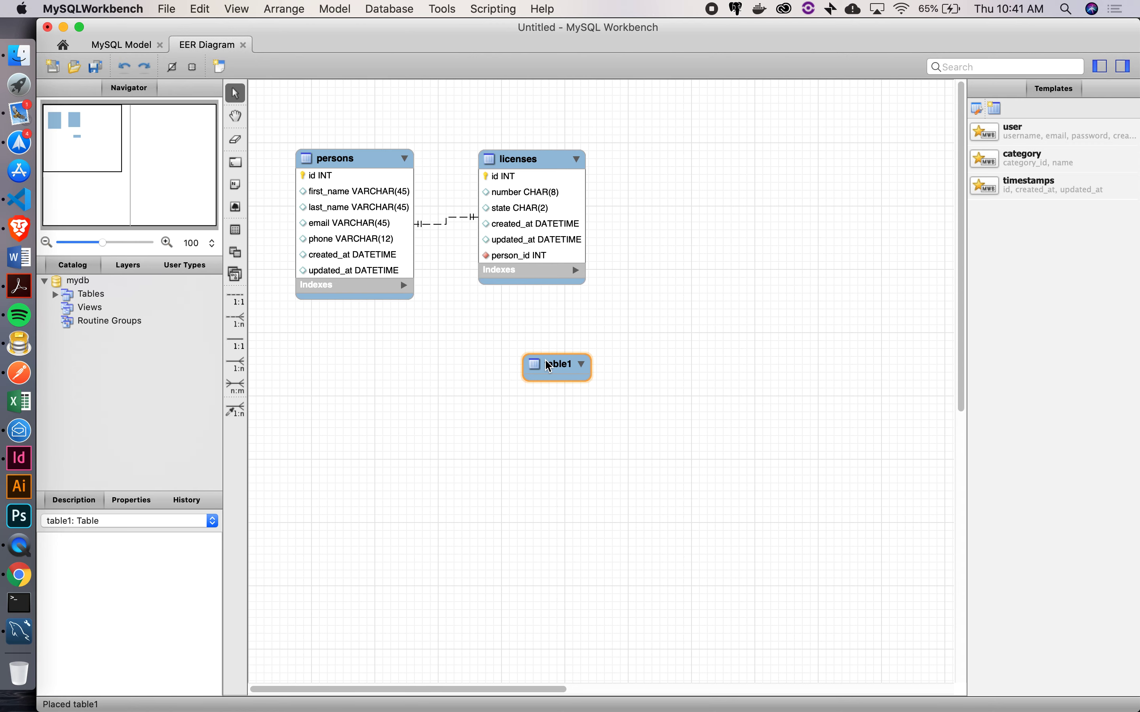
double_click(547, 365)
text(dojos)
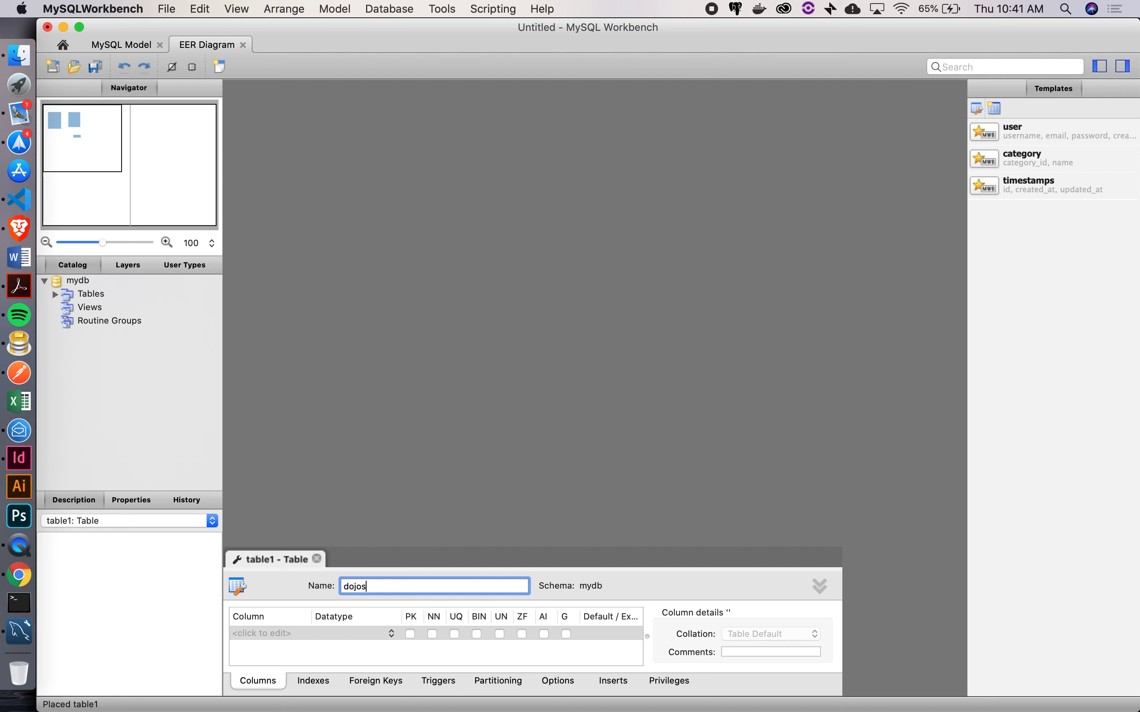
key(Return)
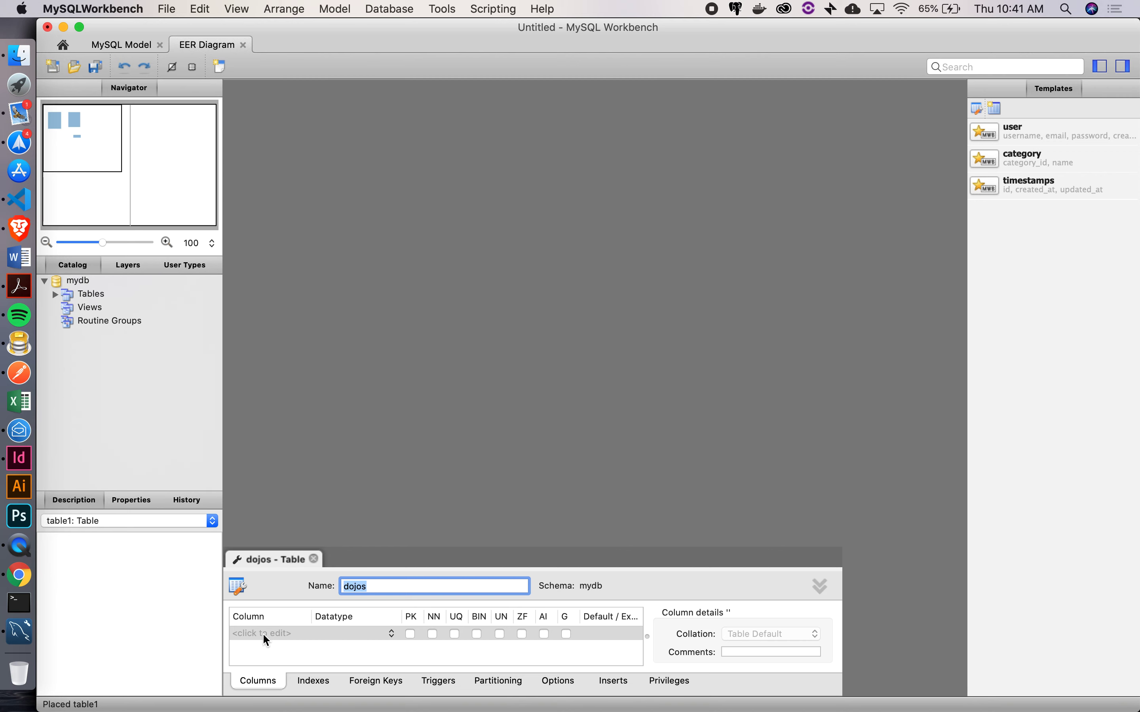
click(313, 559)
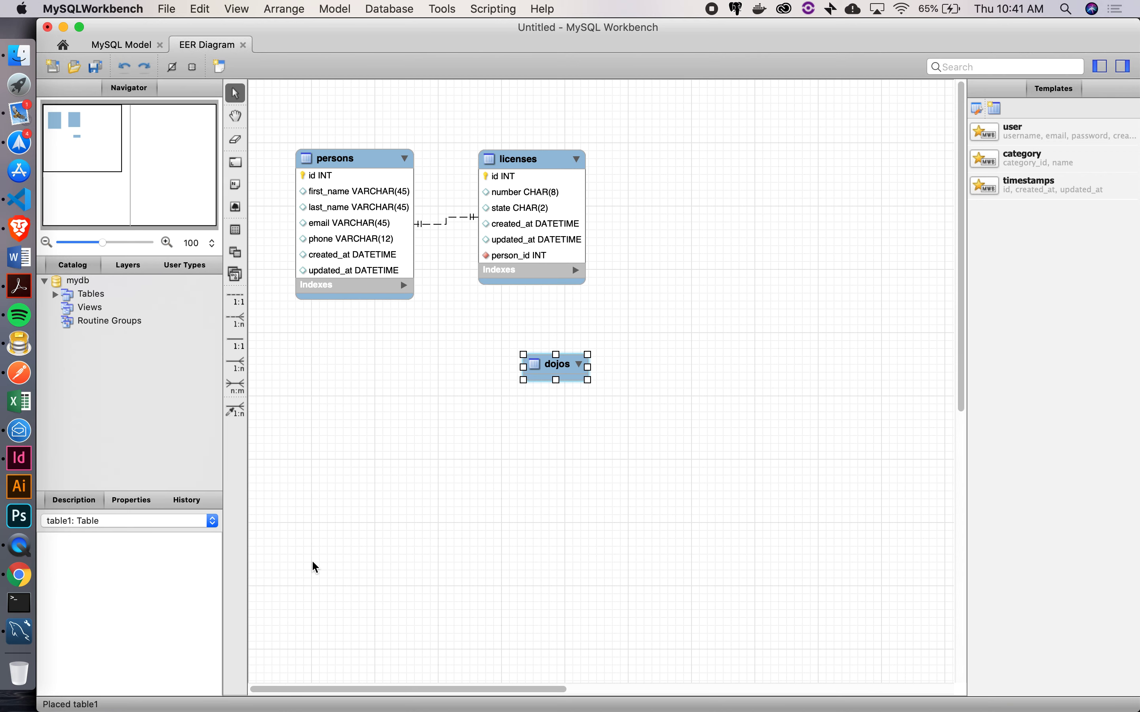
right_click(558, 368)
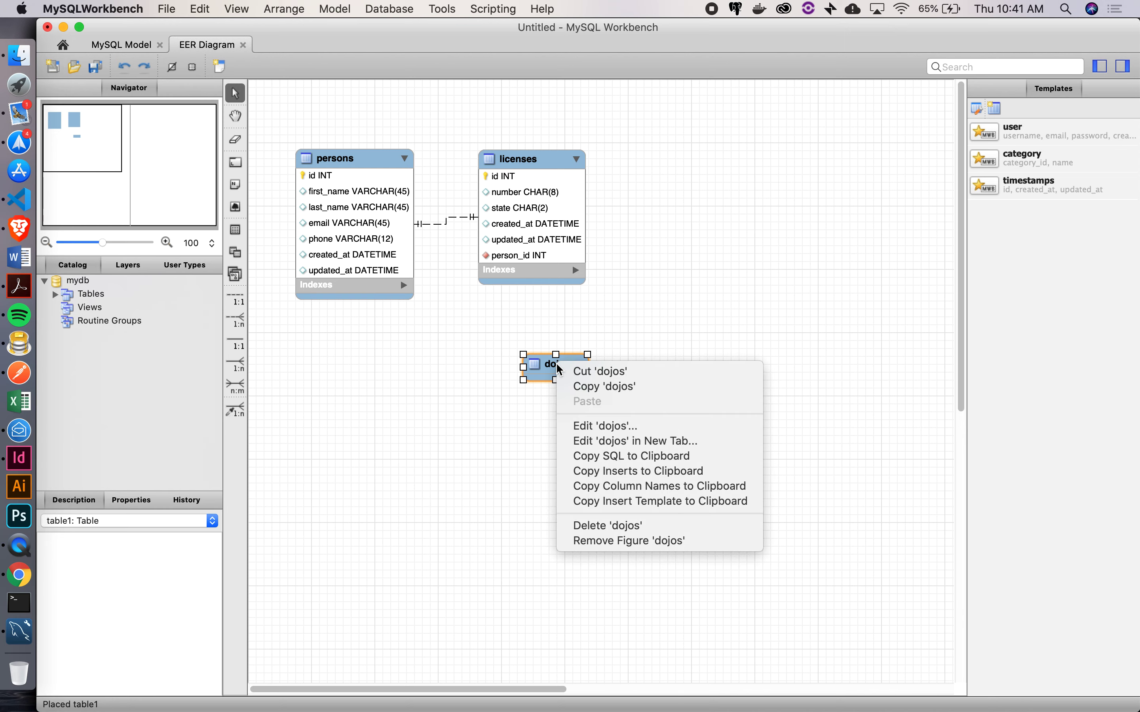
click(603, 525)
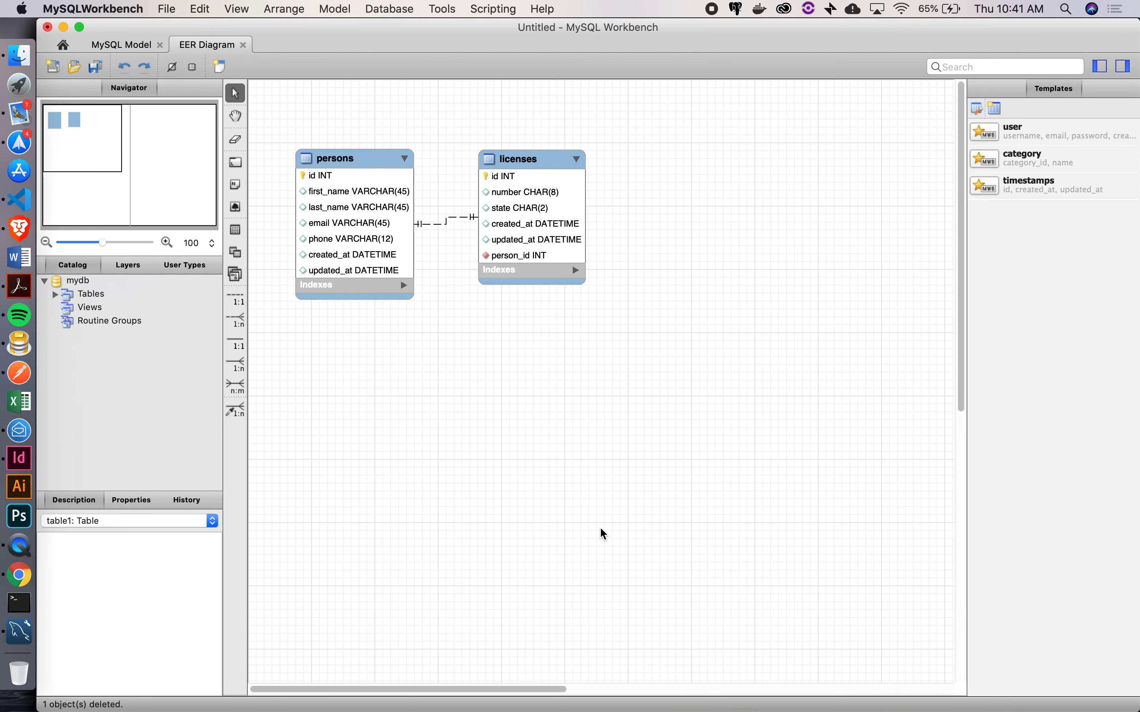
Place a timestamps-template table below licenses and open it in the table editor
click(1028, 189)
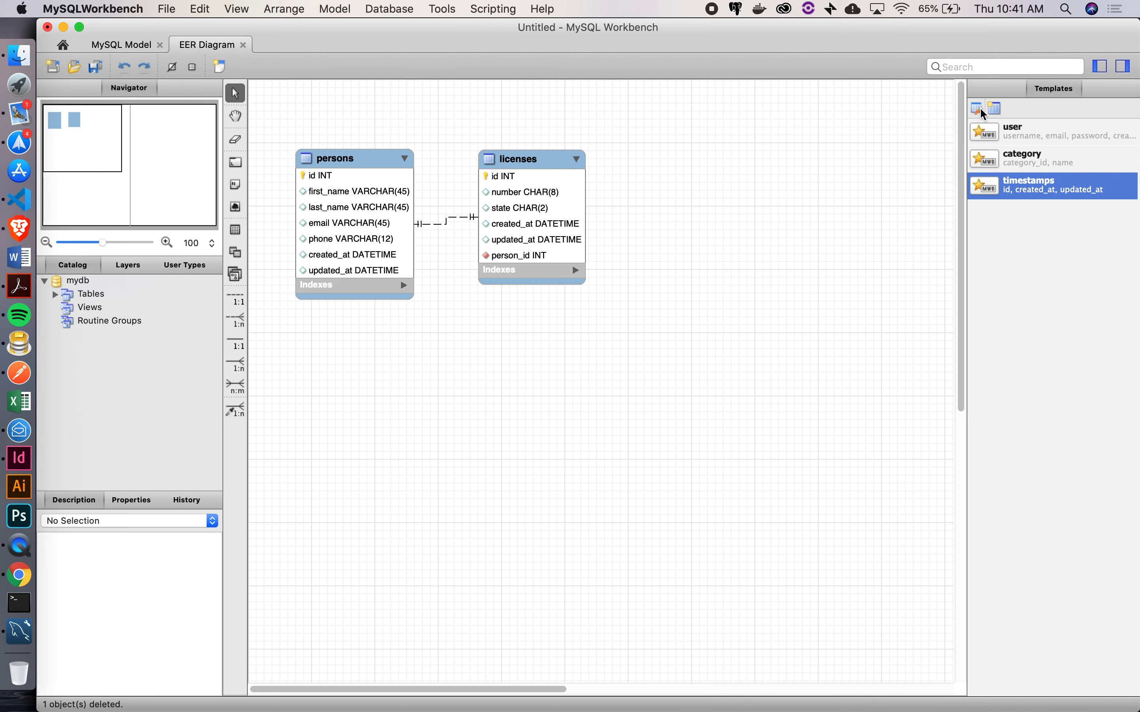
click(996, 111)
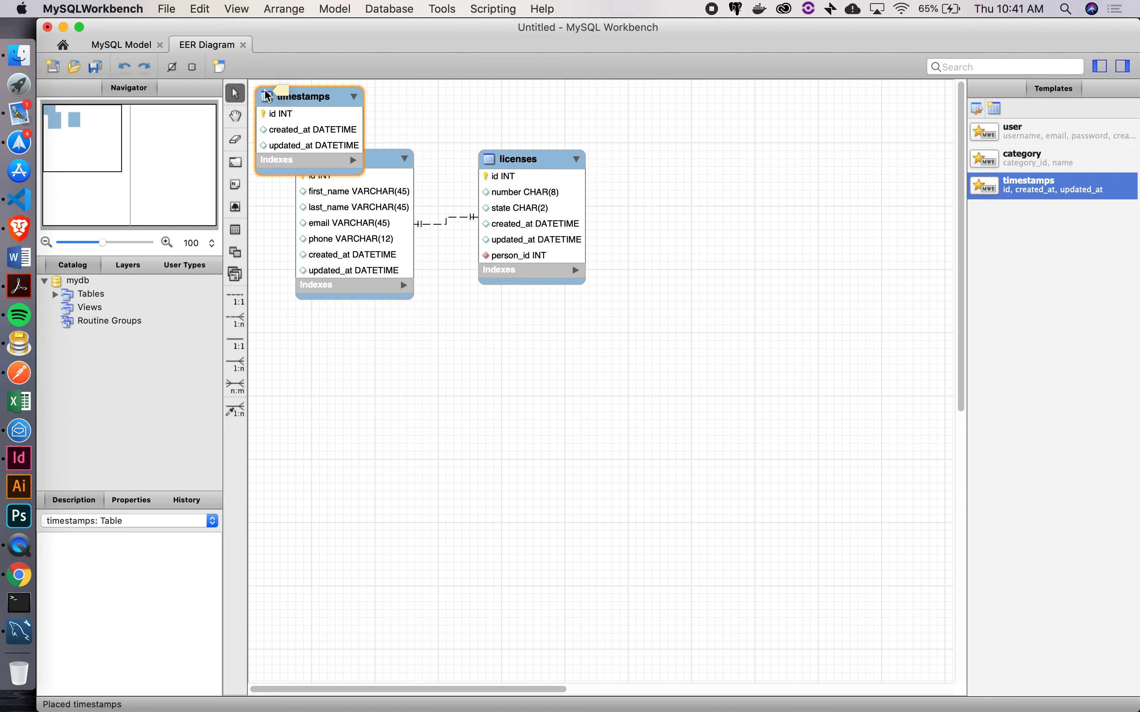
drag(306, 103, 527, 337)
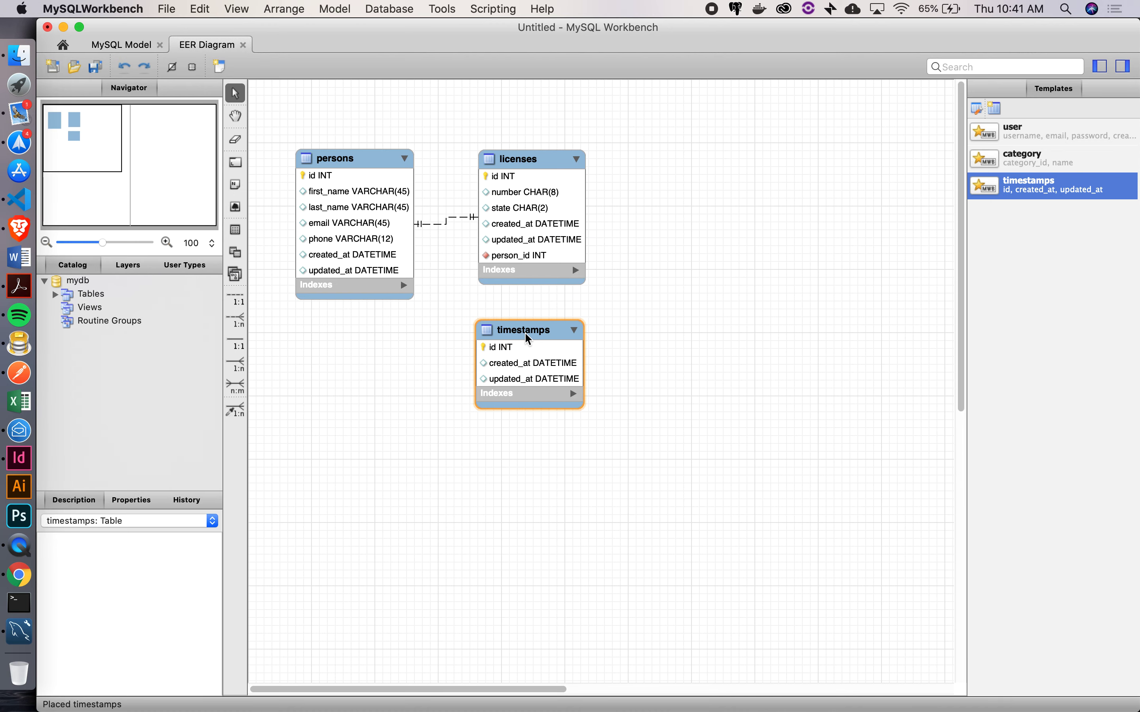
double_click(527, 337)
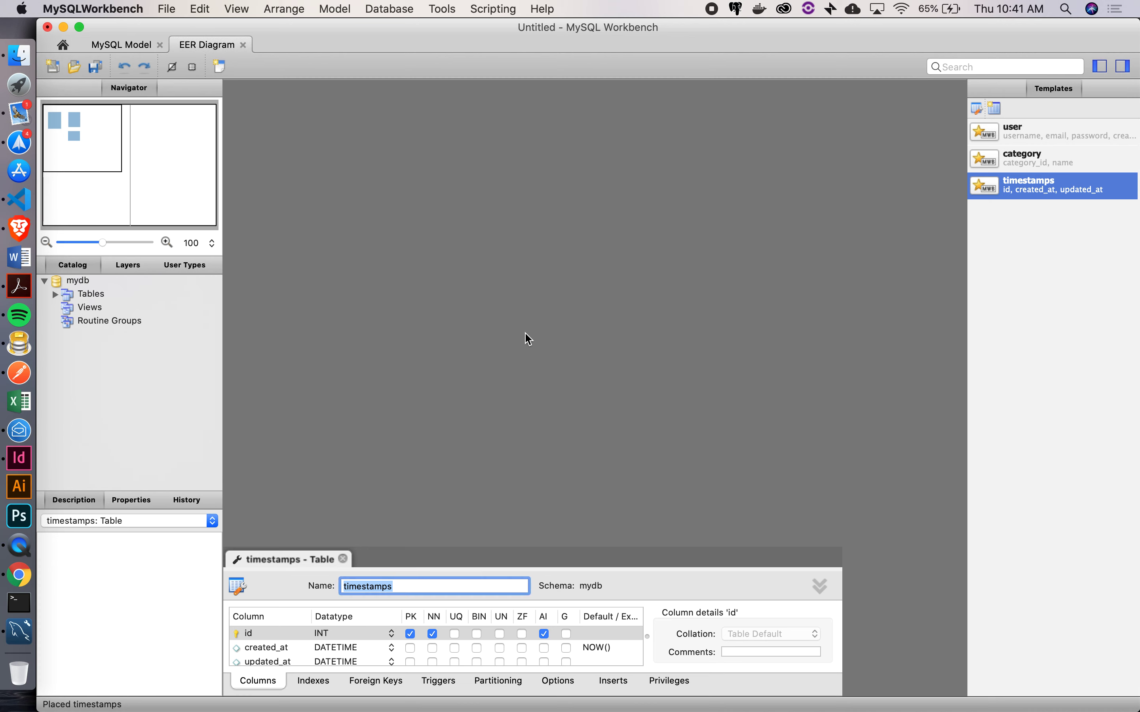
Rename the table to dojos and add VARCHAR(45) columns name and city
text(dojos)
key(Return)
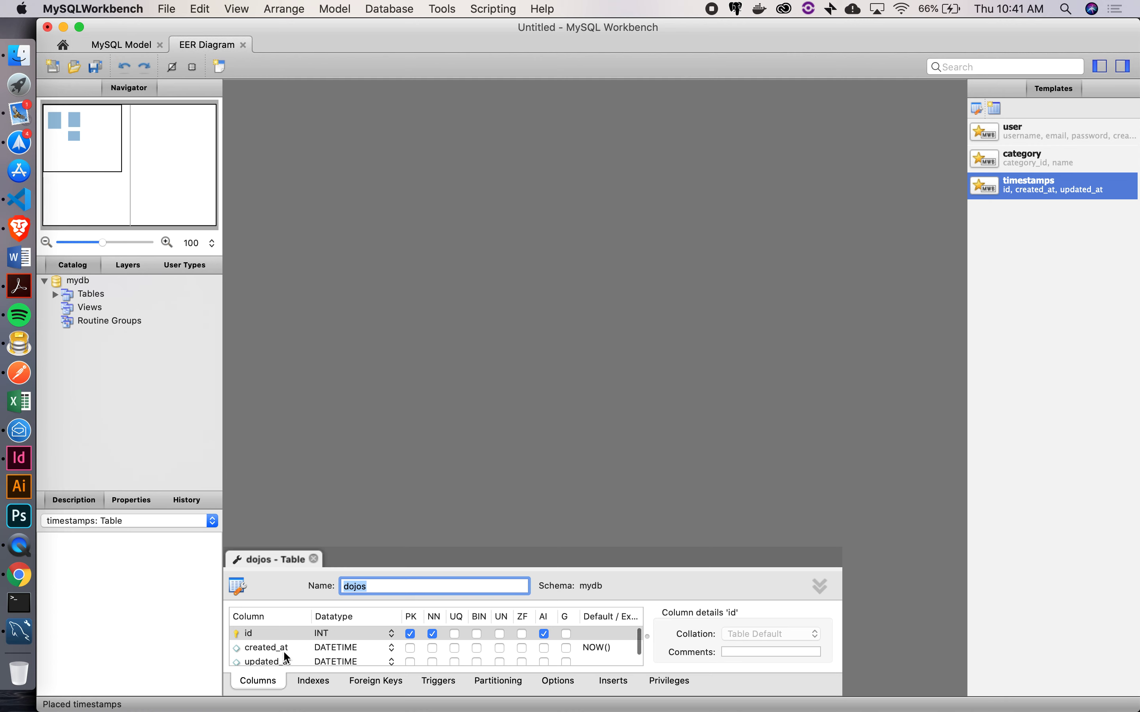
scroll(285, 654, down, 3)
click(261, 657)
click(261, 657)
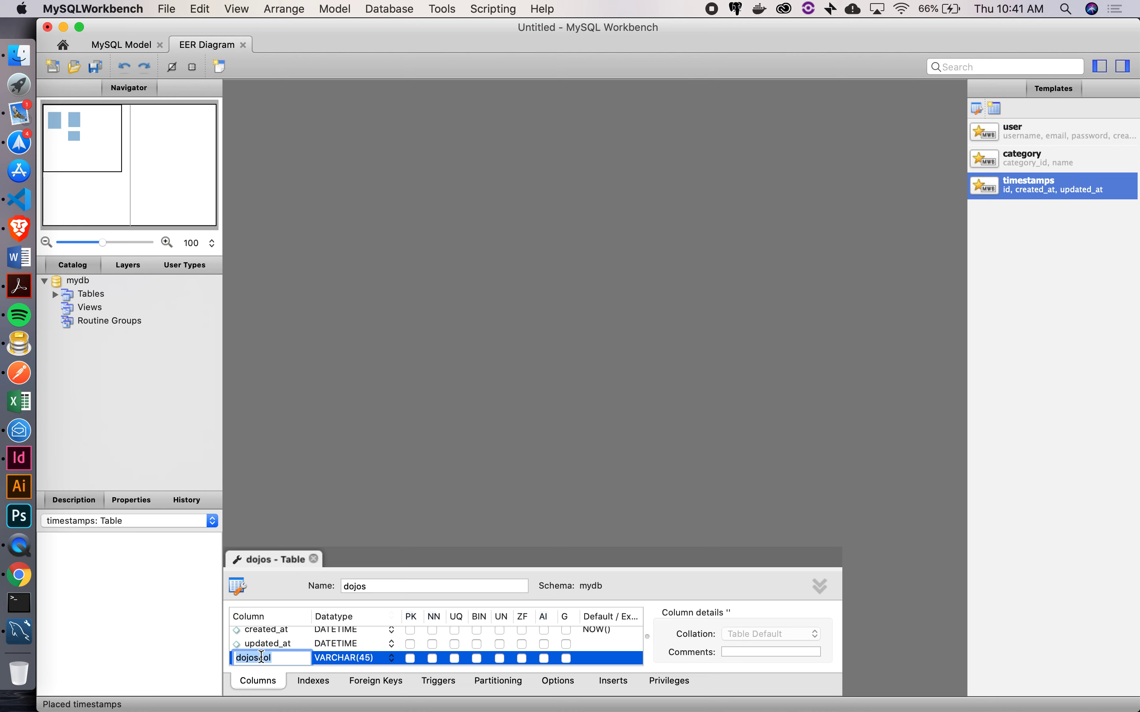
text(name)
key(Tab)
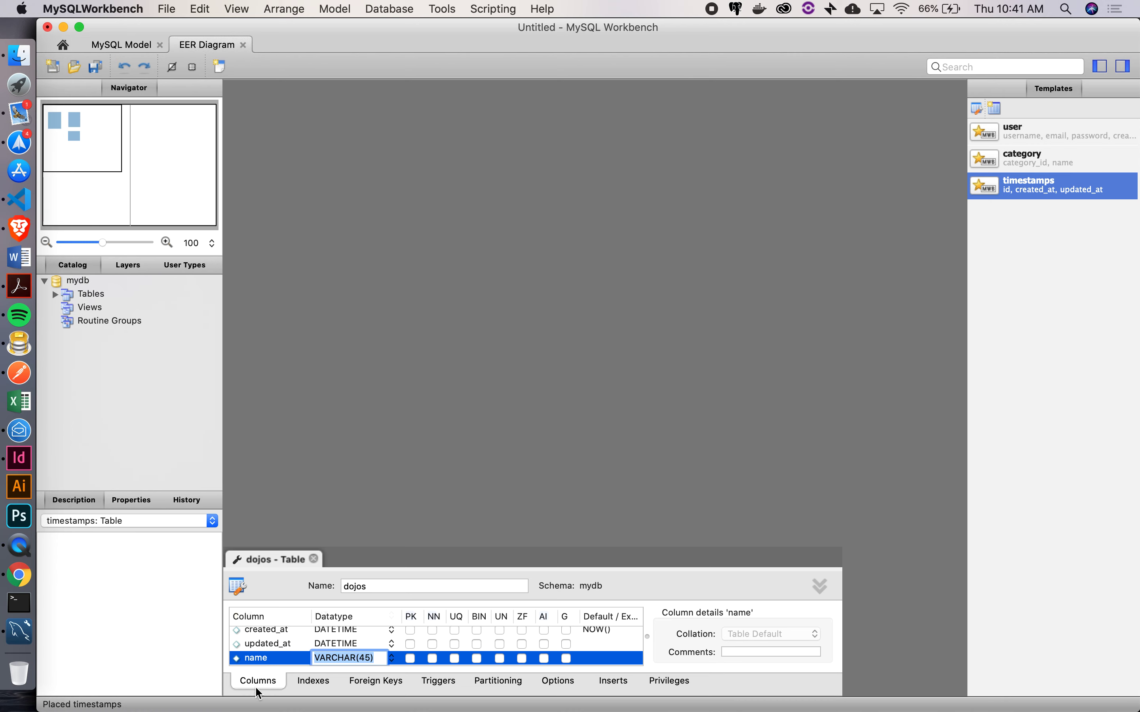
scroll(278, 657, down, 1)
click(262, 658)
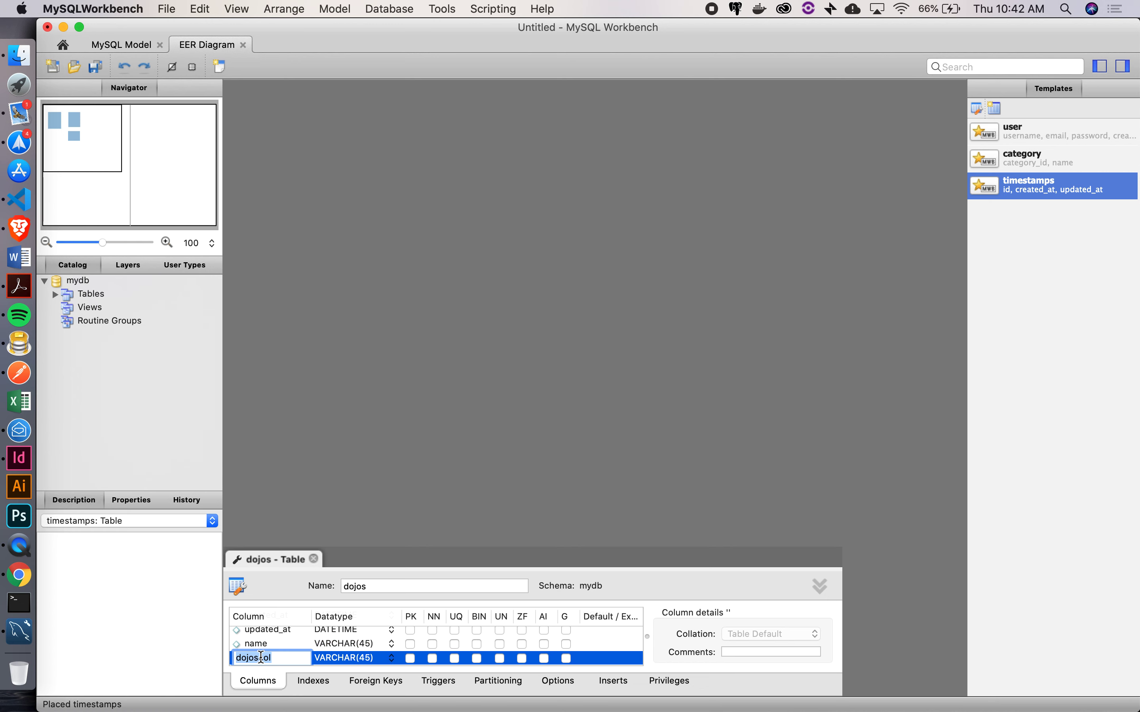
text(city)
key(Return)
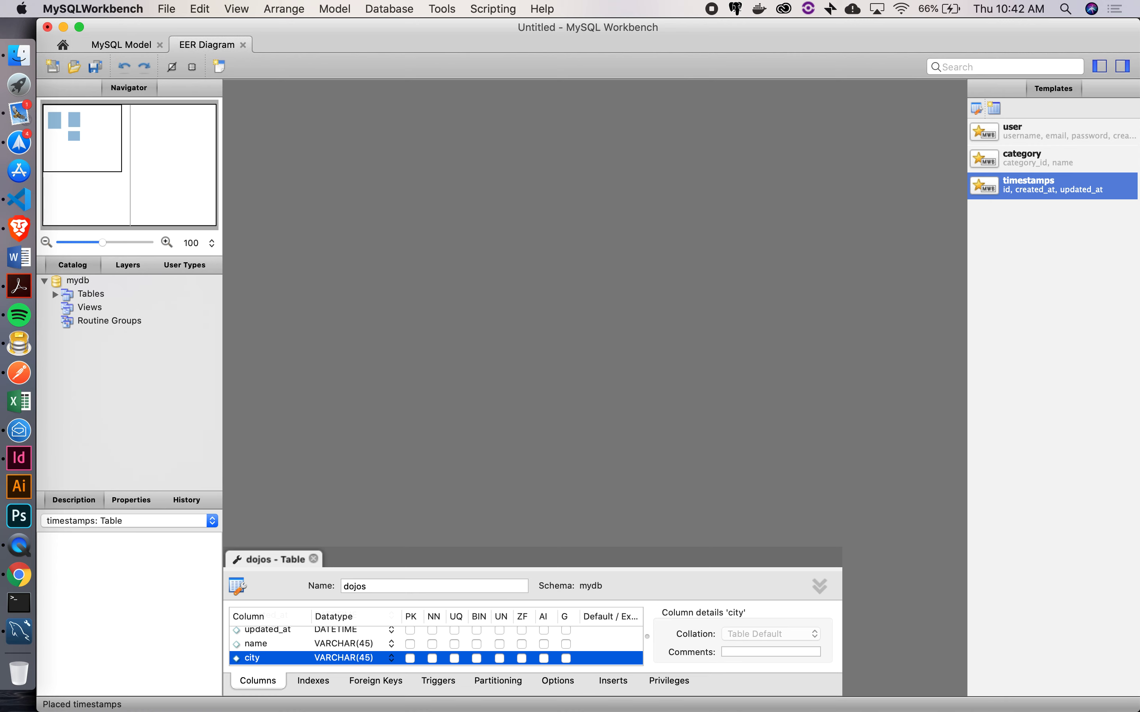
Add a CHAR(2) state column to dojos and close its editor
scroll(257, 648, down, 2)
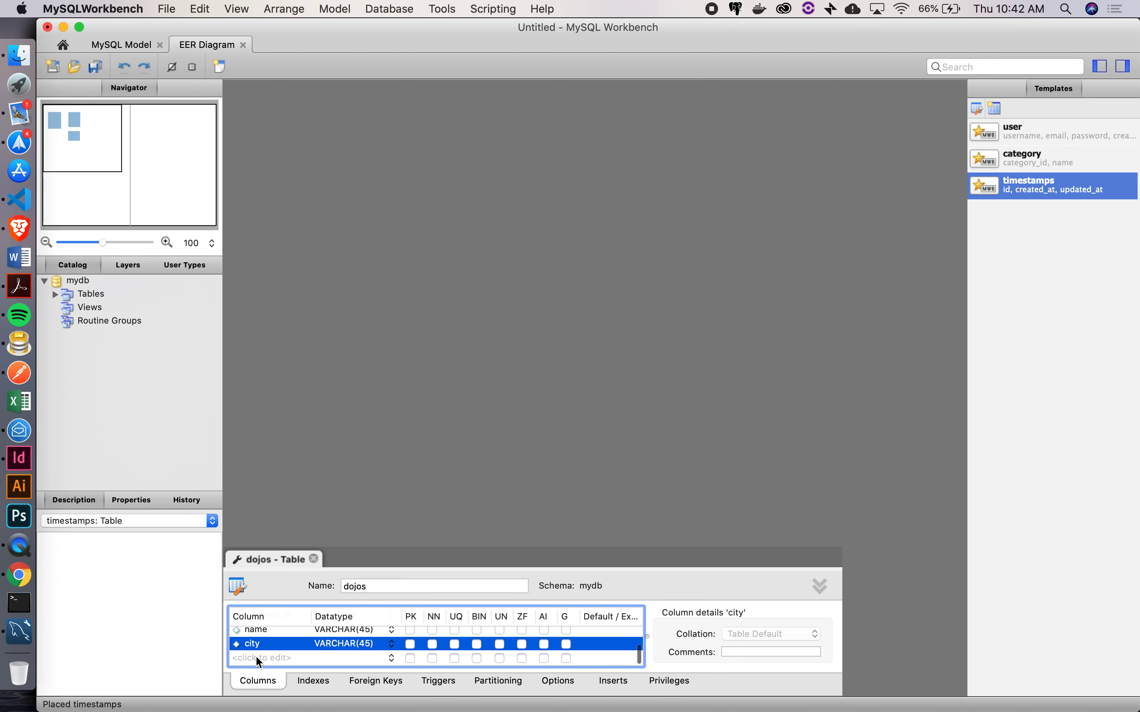
double_click(256, 657)
text(state)
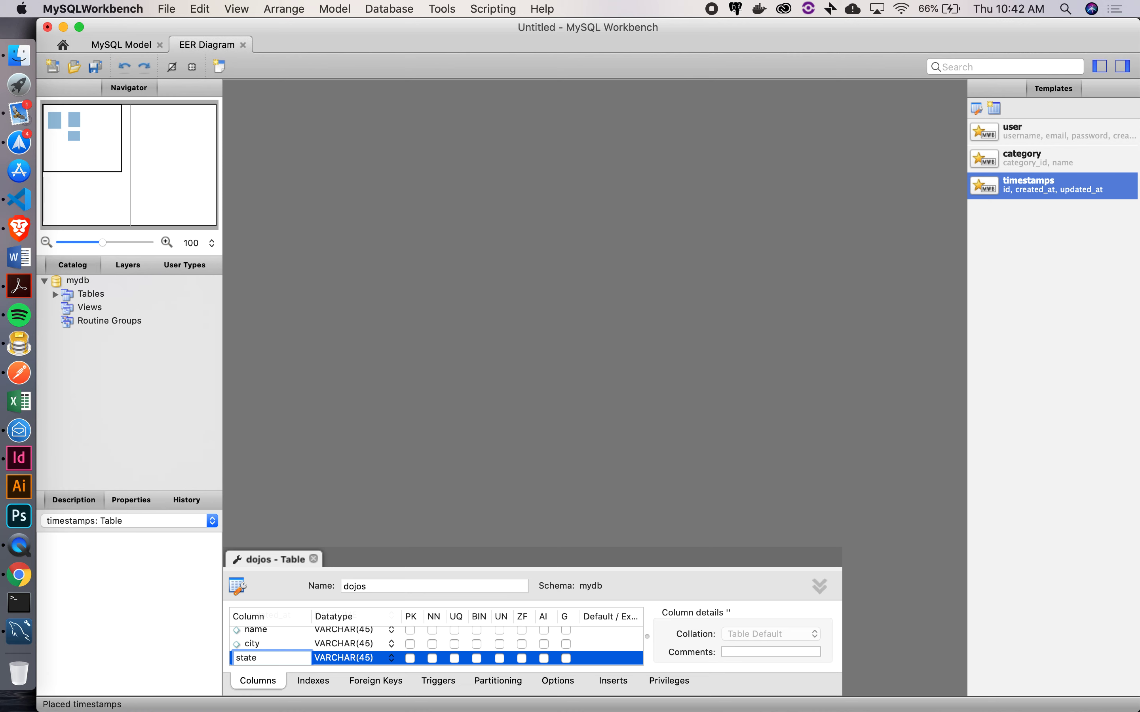
key(Tab)
text(CH)
text(2))
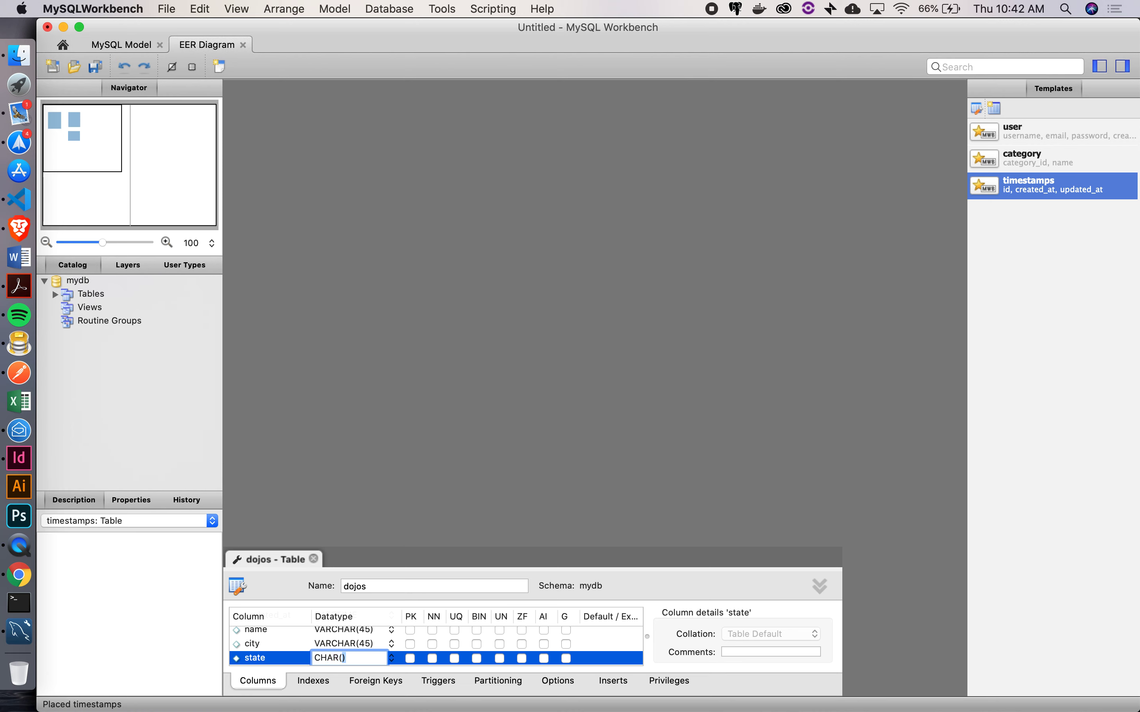
key(Return)
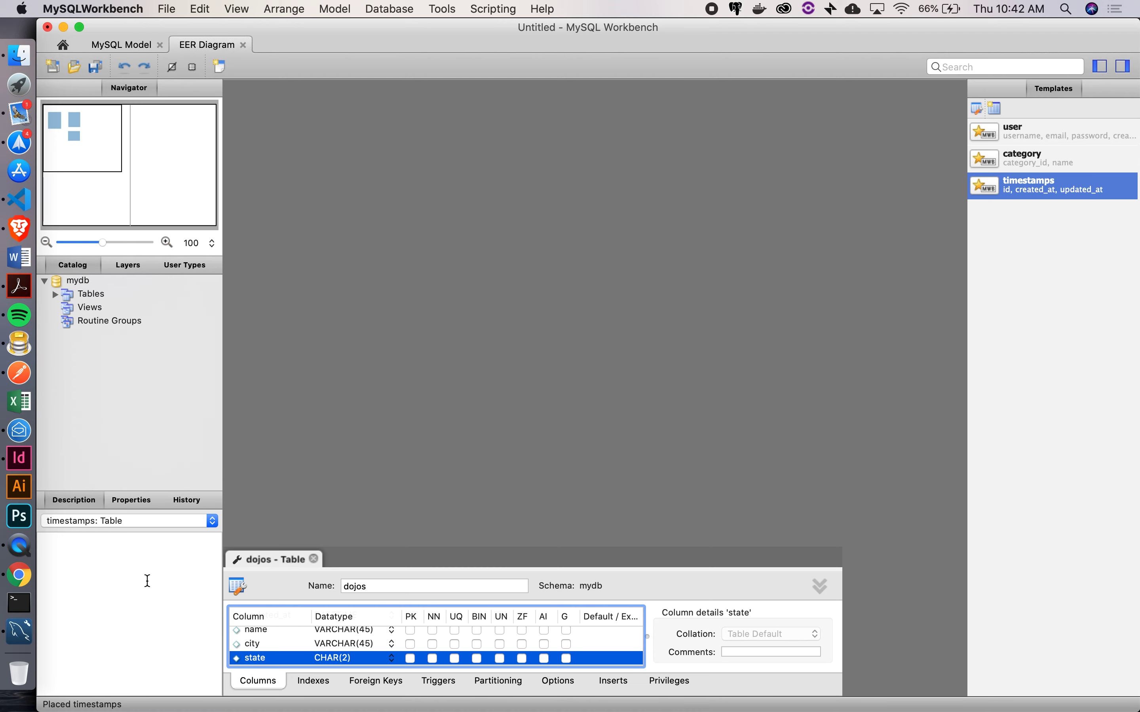
click(313, 559)
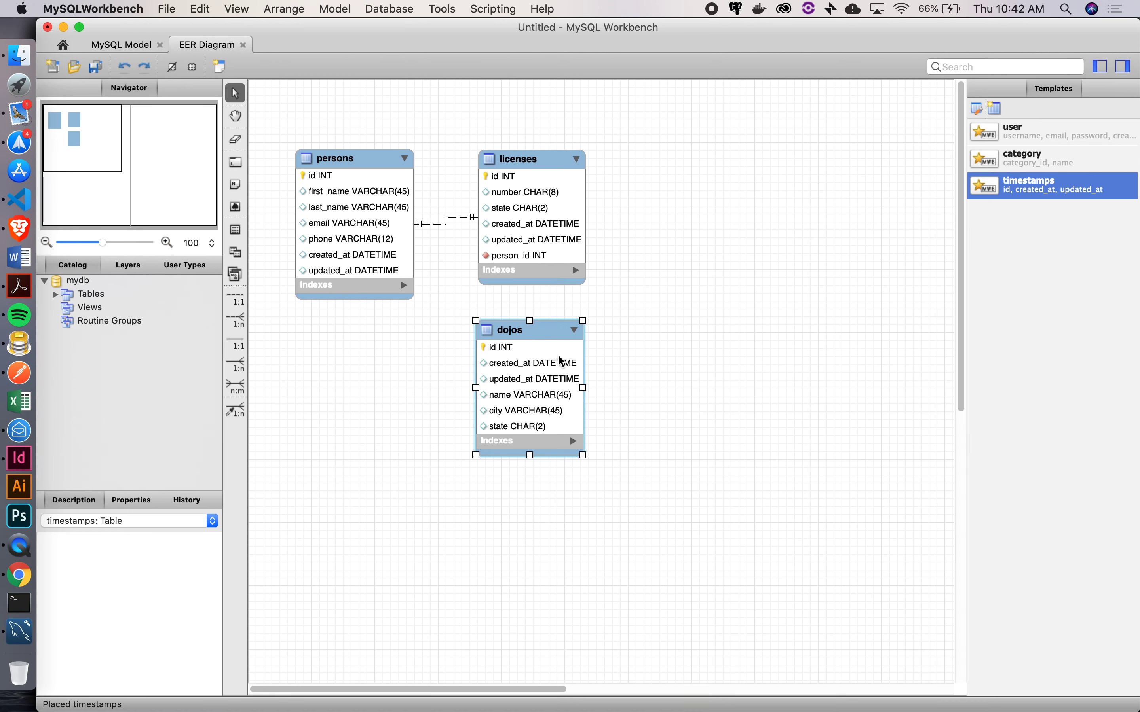
Nudge dojos into place and pick the 1:n non-identifying relationship tool
drag(530, 332, 534, 334)
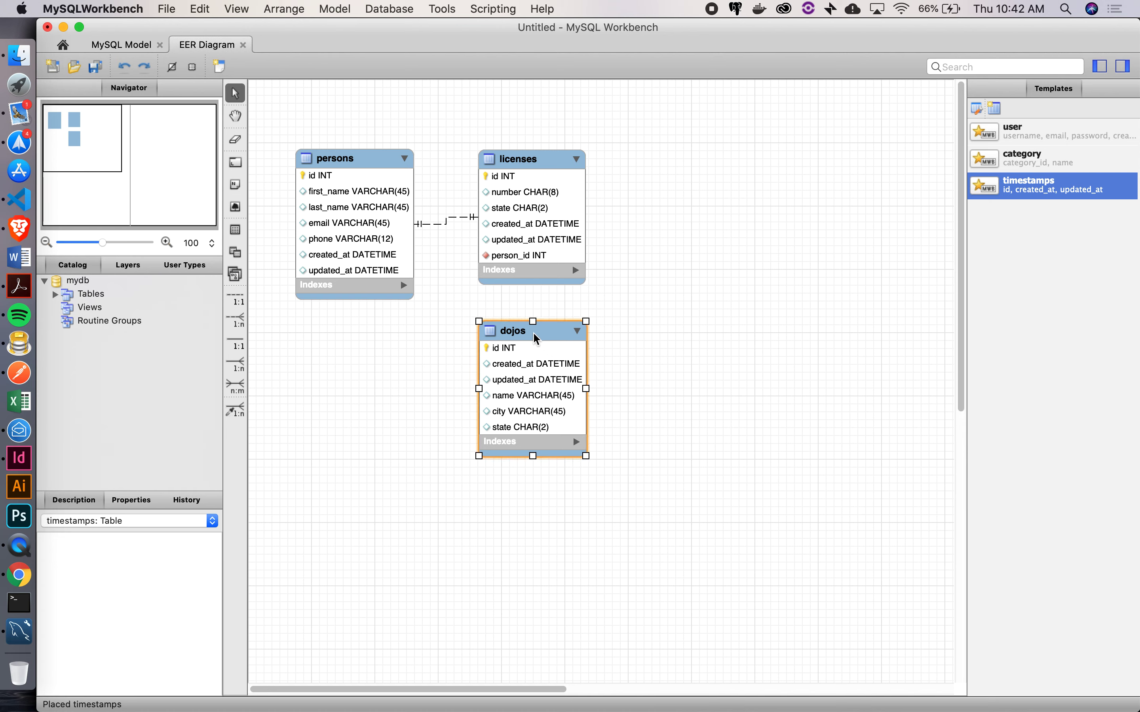
click(604, 355)
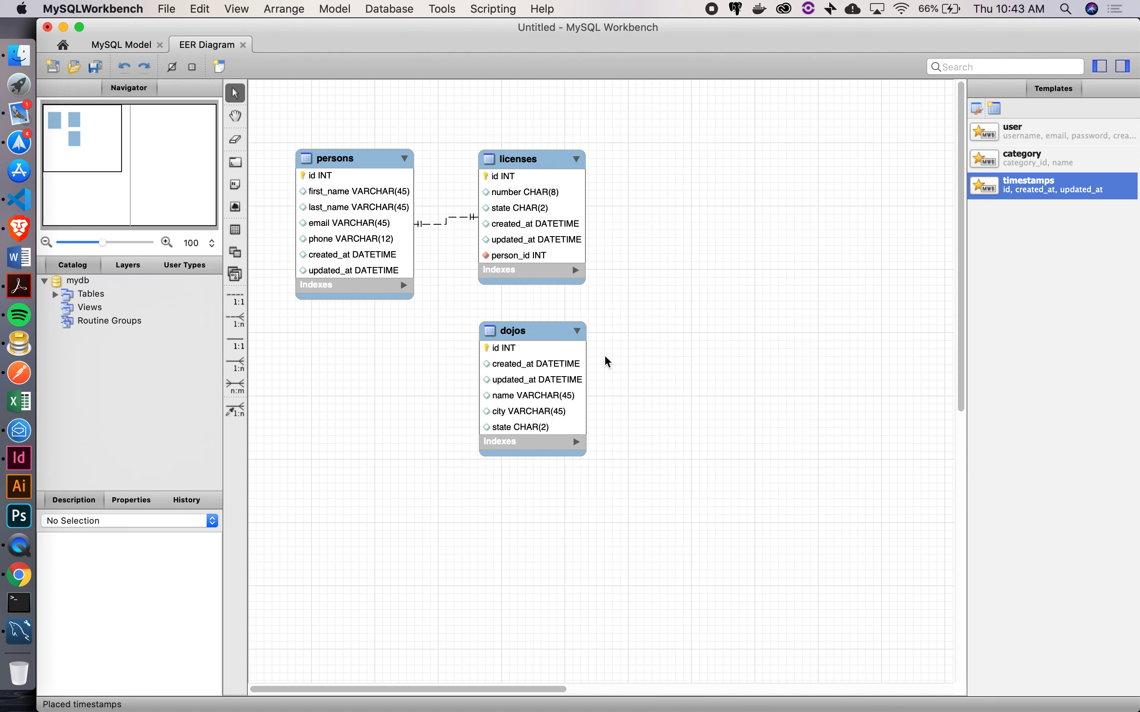
click(235, 318)
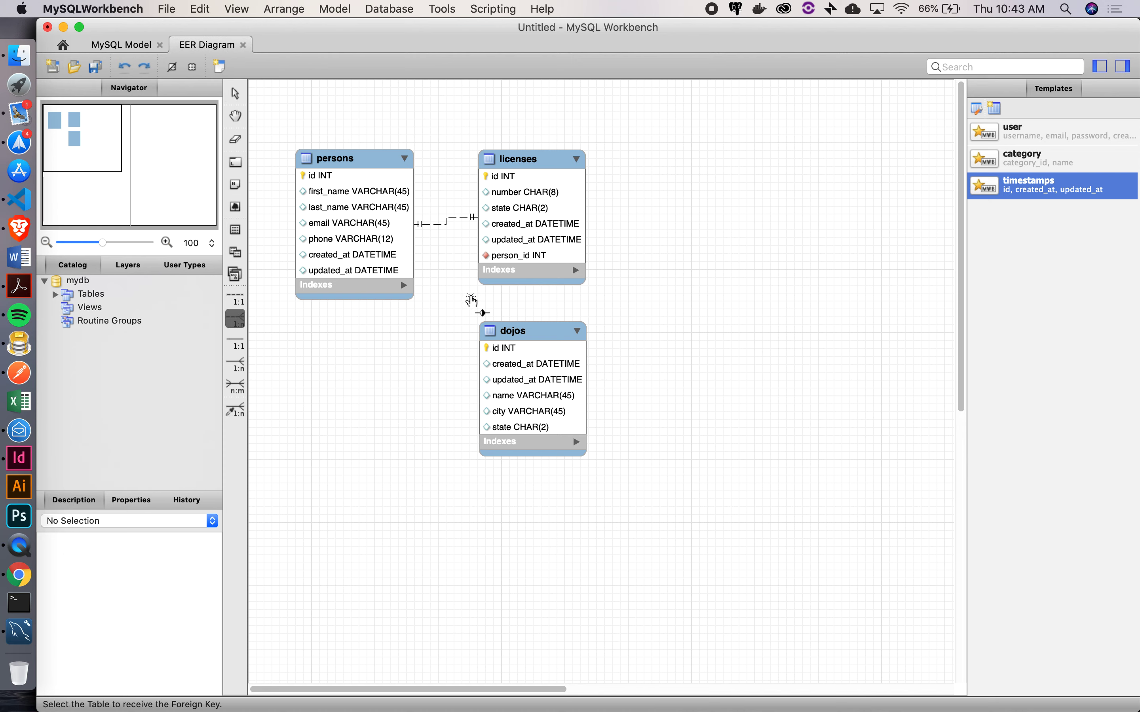
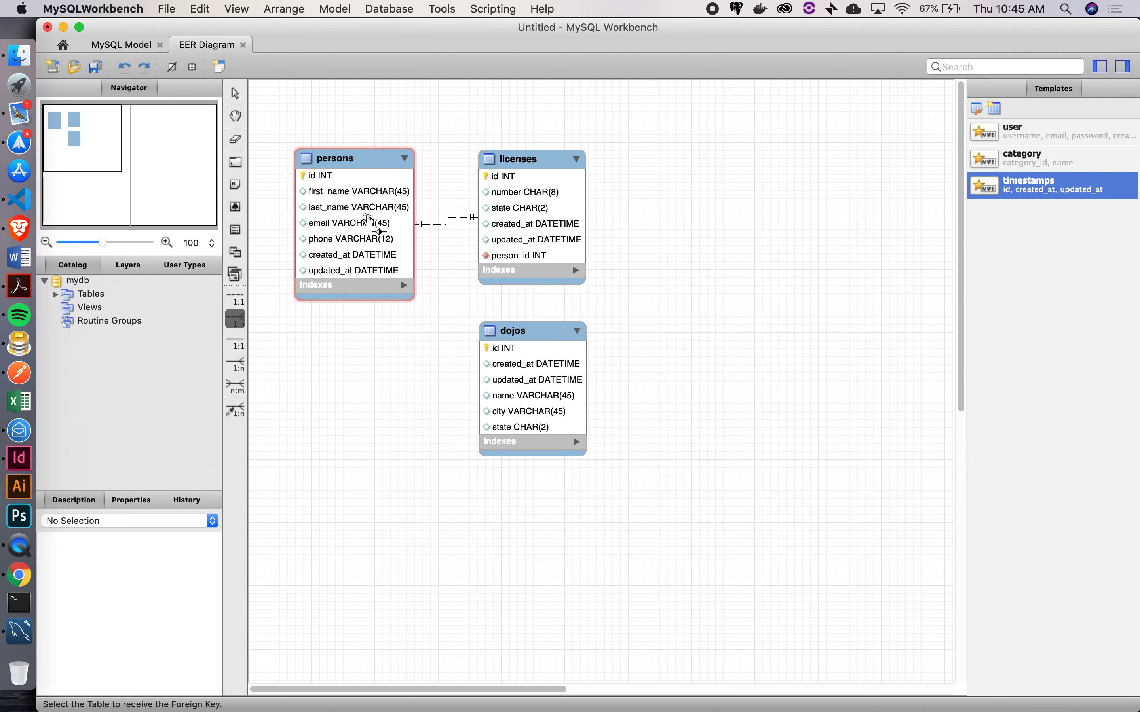
Connect persons to dojos with a 1:n non-identifying relationship, adding dojos_id to persons
click(348, 159)
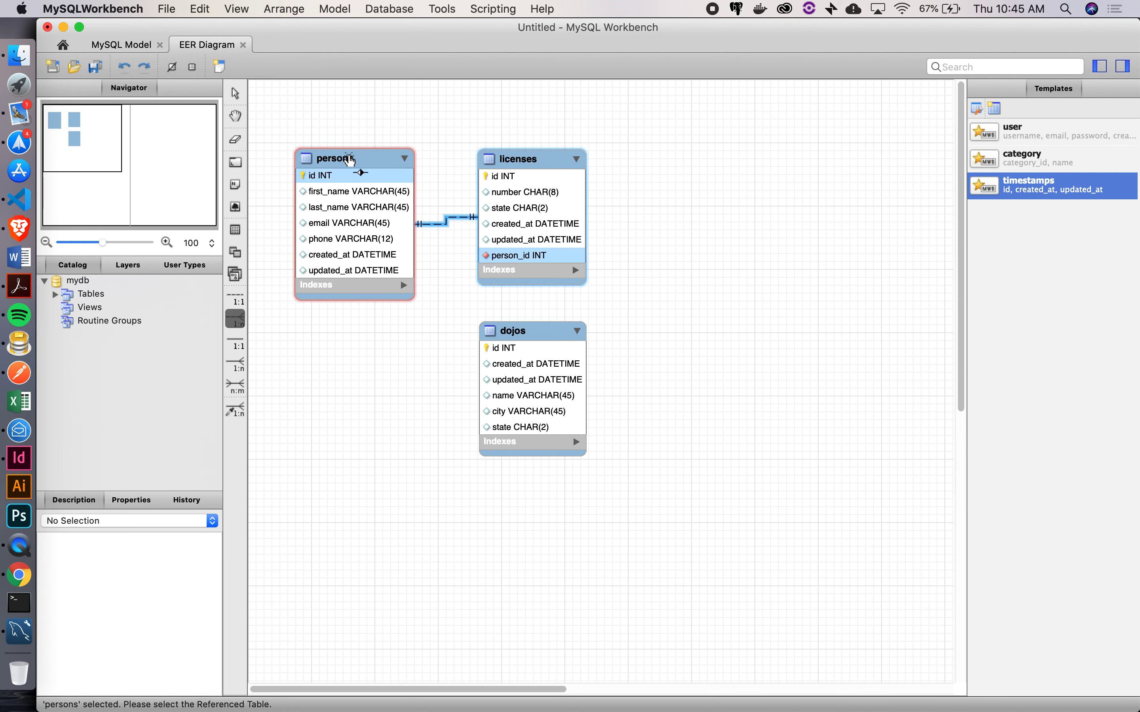
click(516, 332)
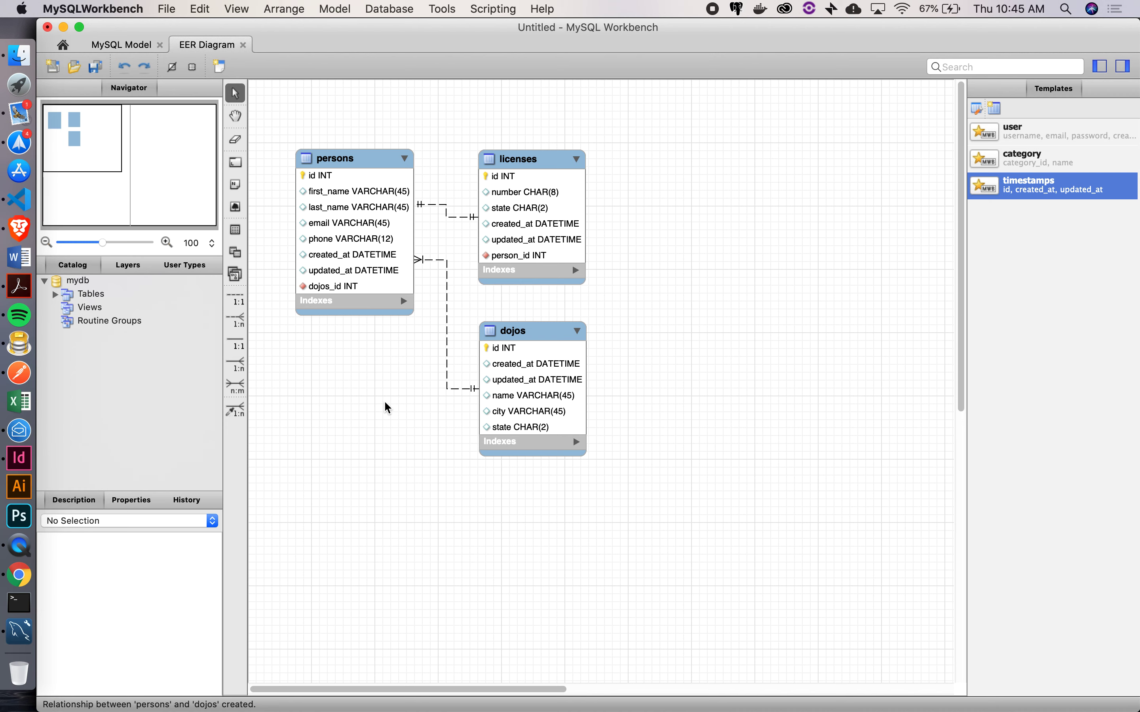
Rename the persons column dojos_id to dojo_id and close the table editor
double_click(337, 160)
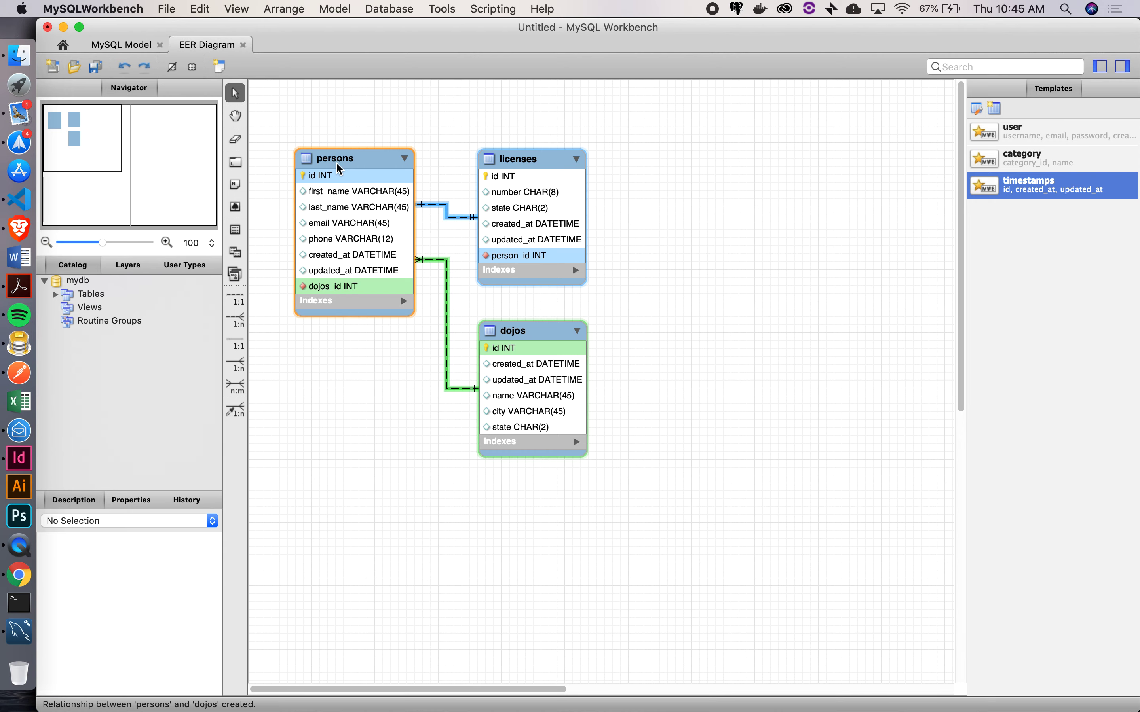
scroll(299, 658, down, 3)
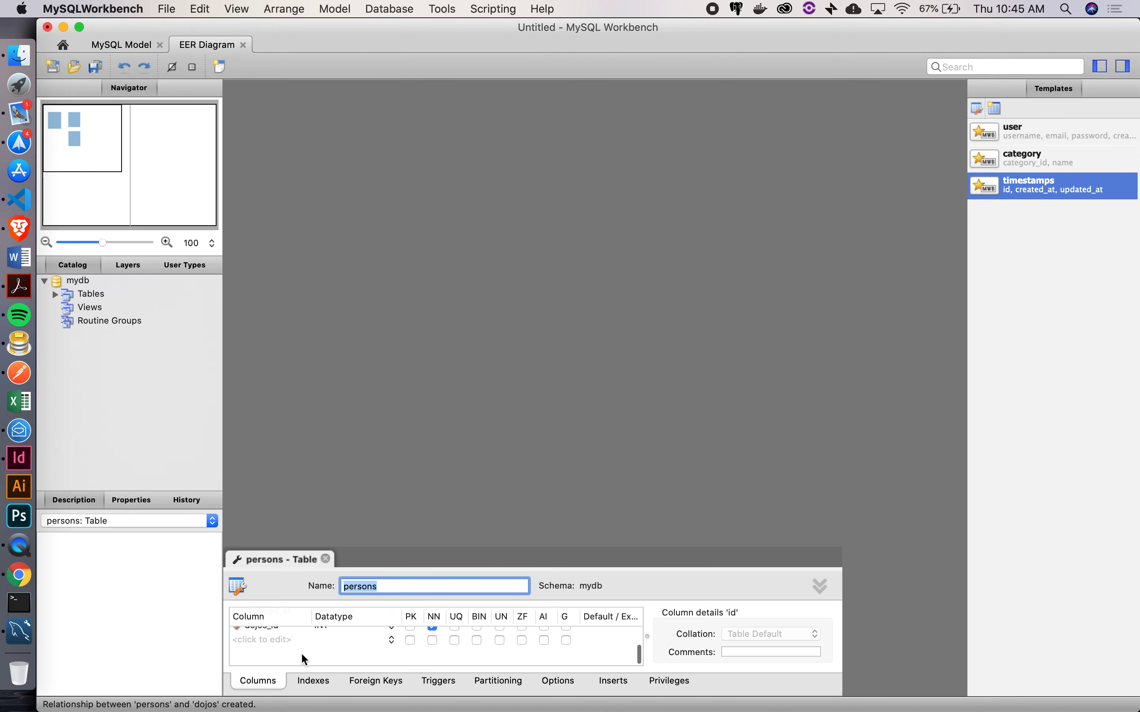
double_click(273, 645)
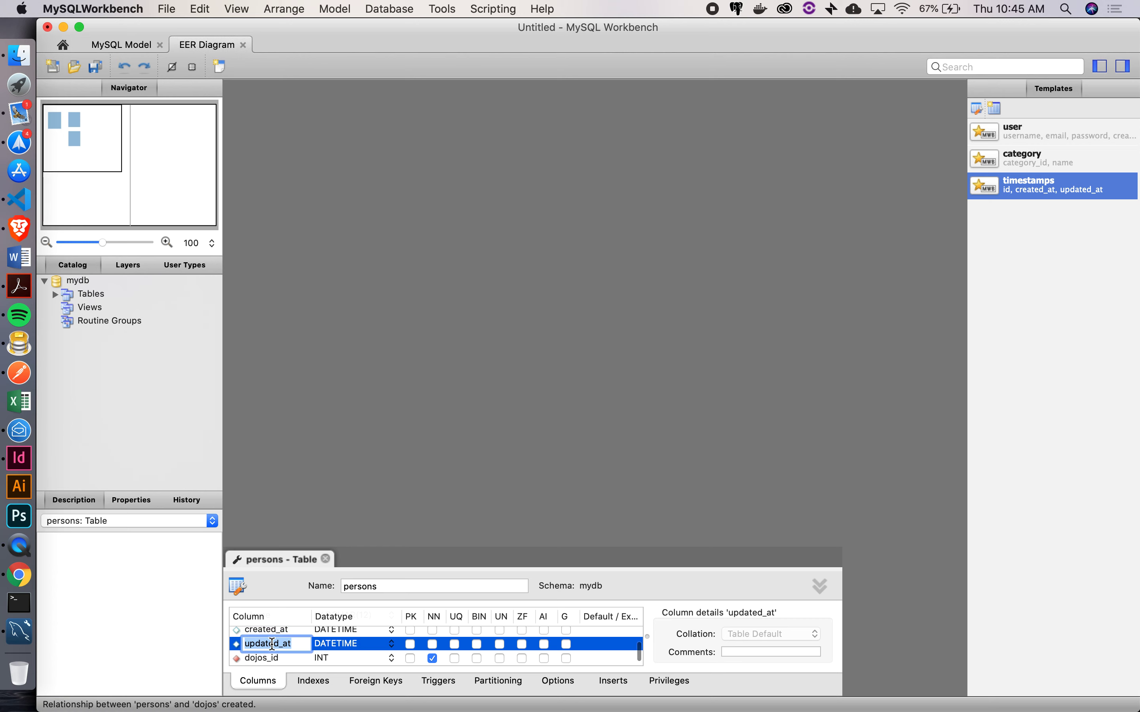
key(Right)
double_click(276, 658)
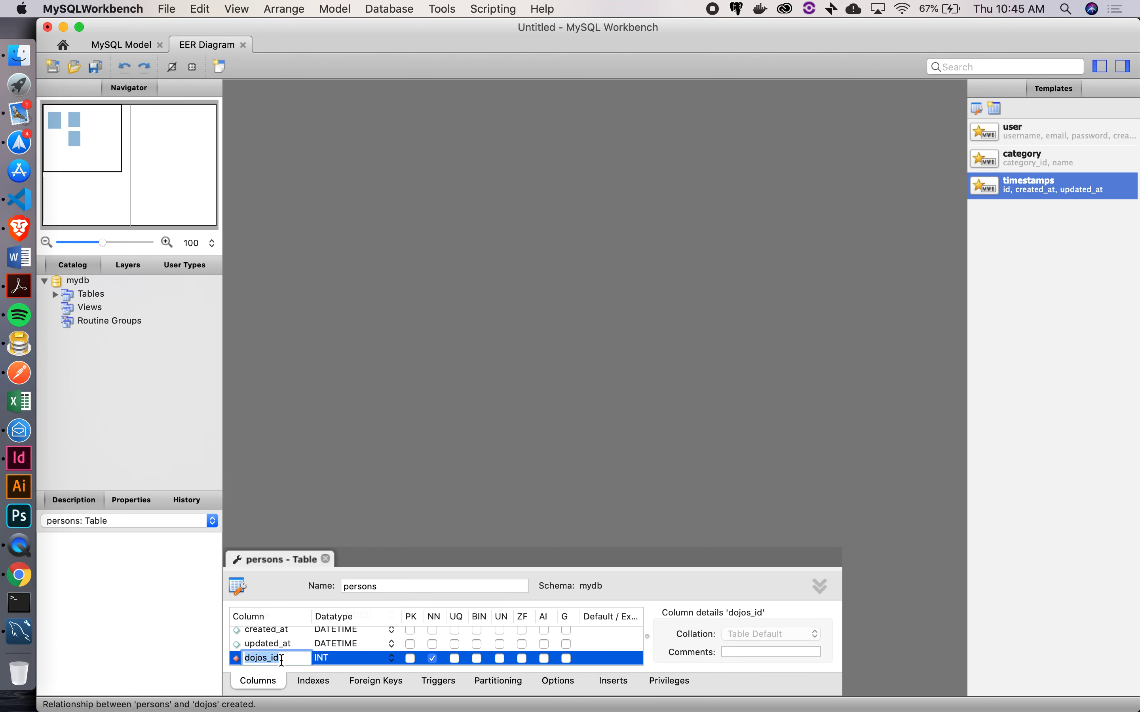
key(Left)
key(Left)
key(BackSpace)
click(328, 560)
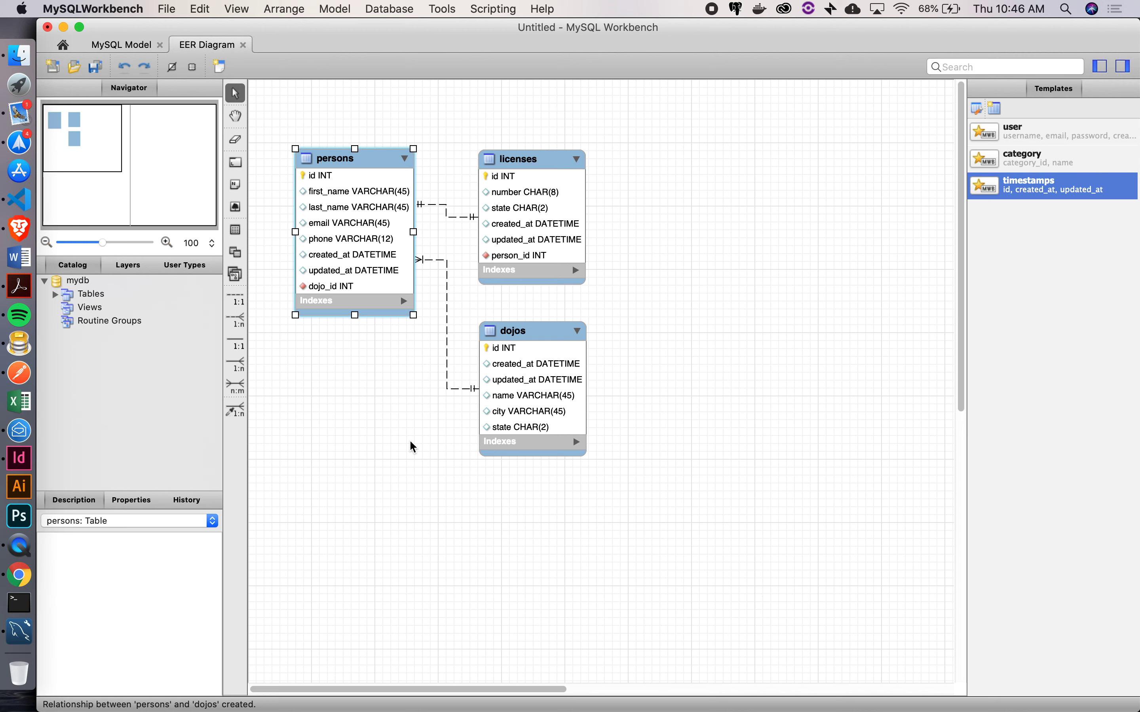
click(15, 584)
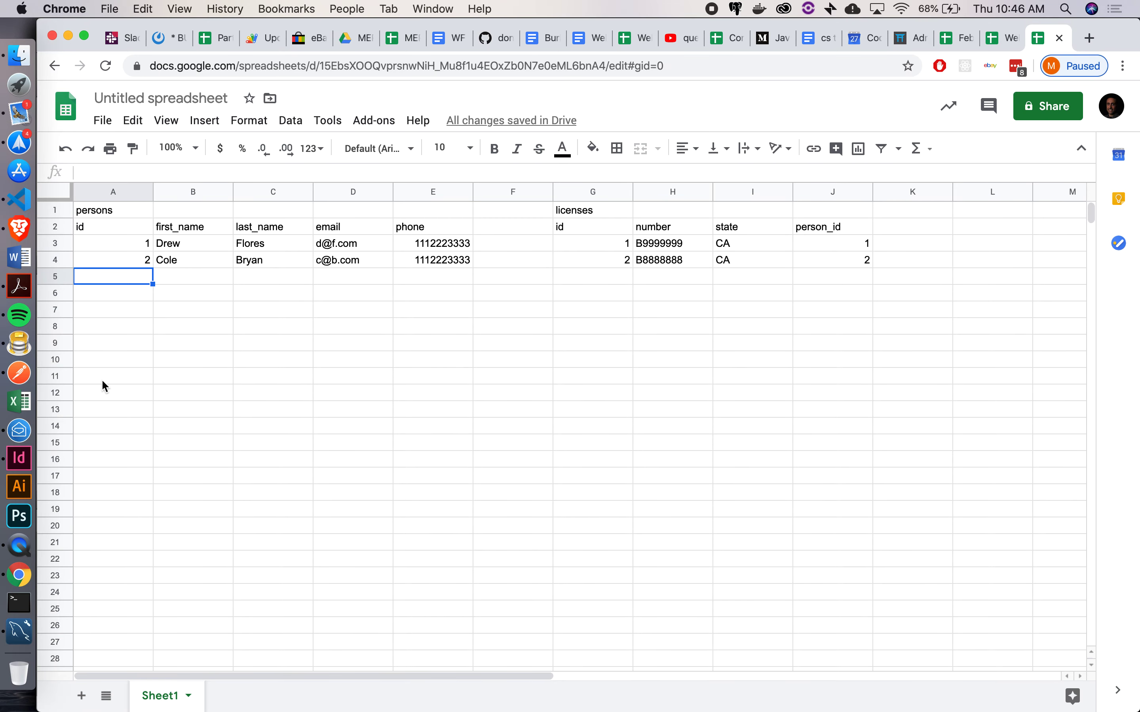
Label A12 'dojos' and add headings id, name, city, state in row 13
click(97, 398)
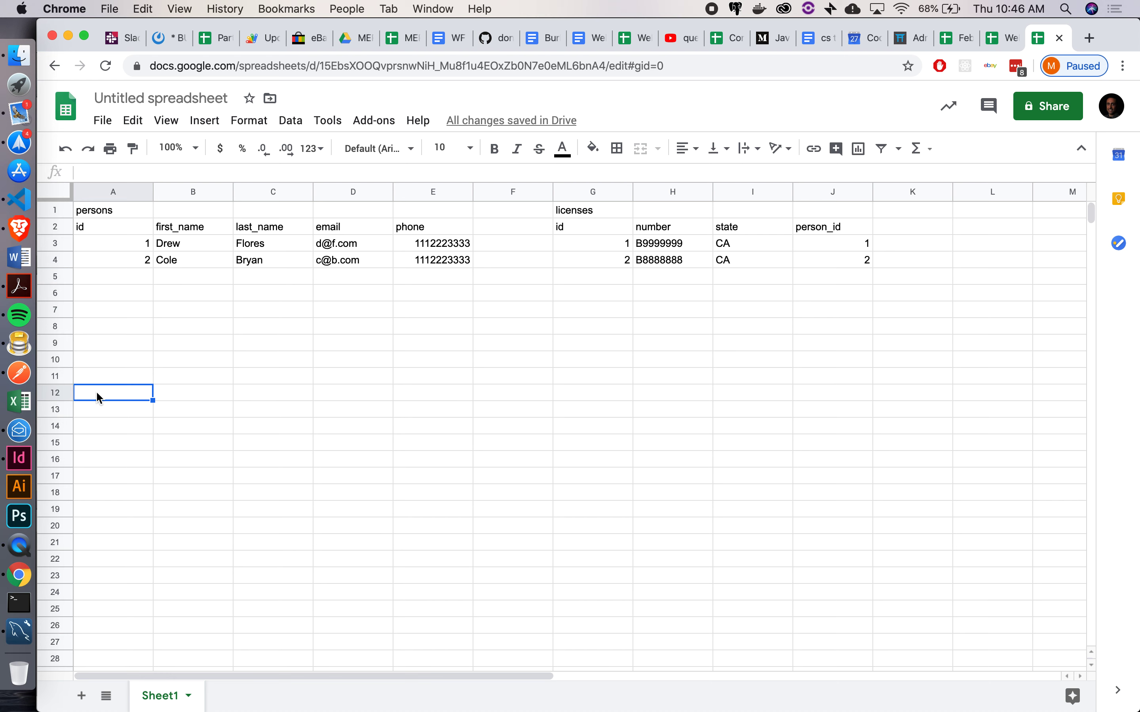
text(dojos)
key(Return)
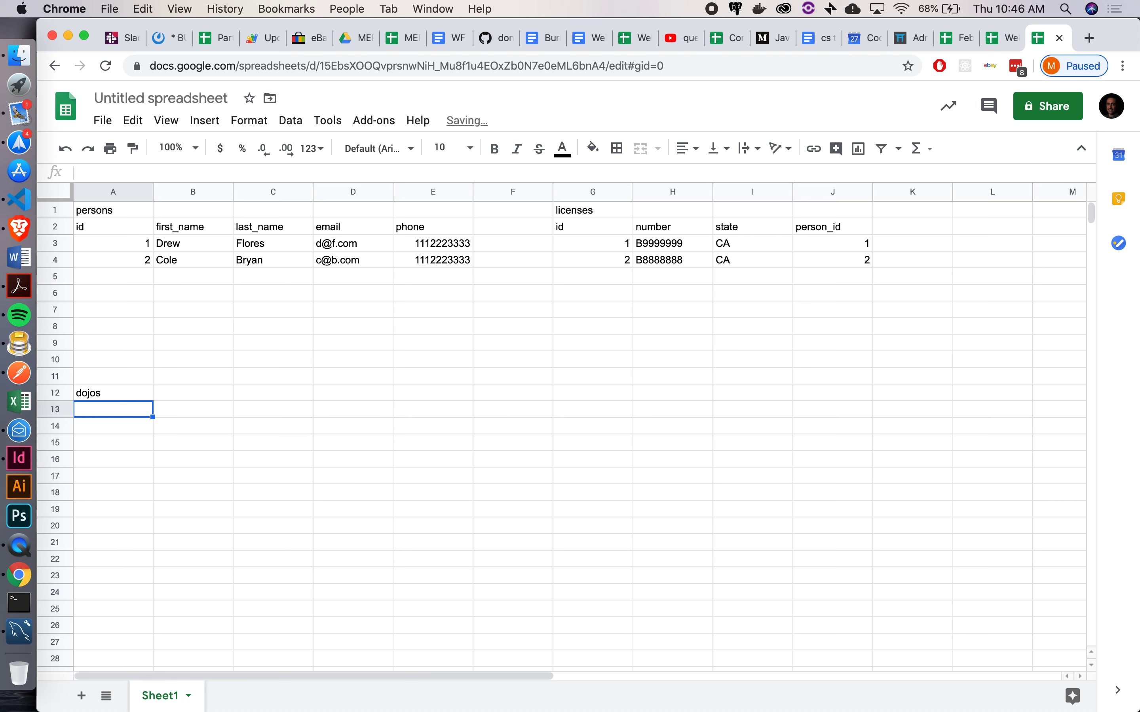
text(id)
key(Tab)
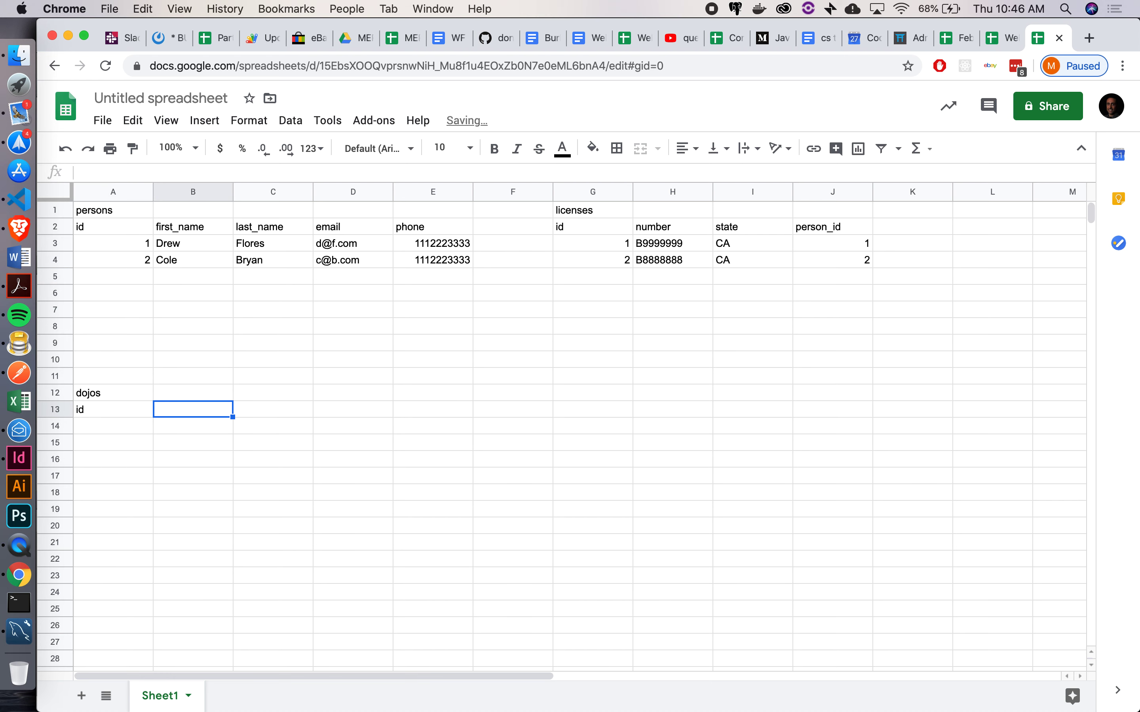
text(name)
key(Tab)
text(city)
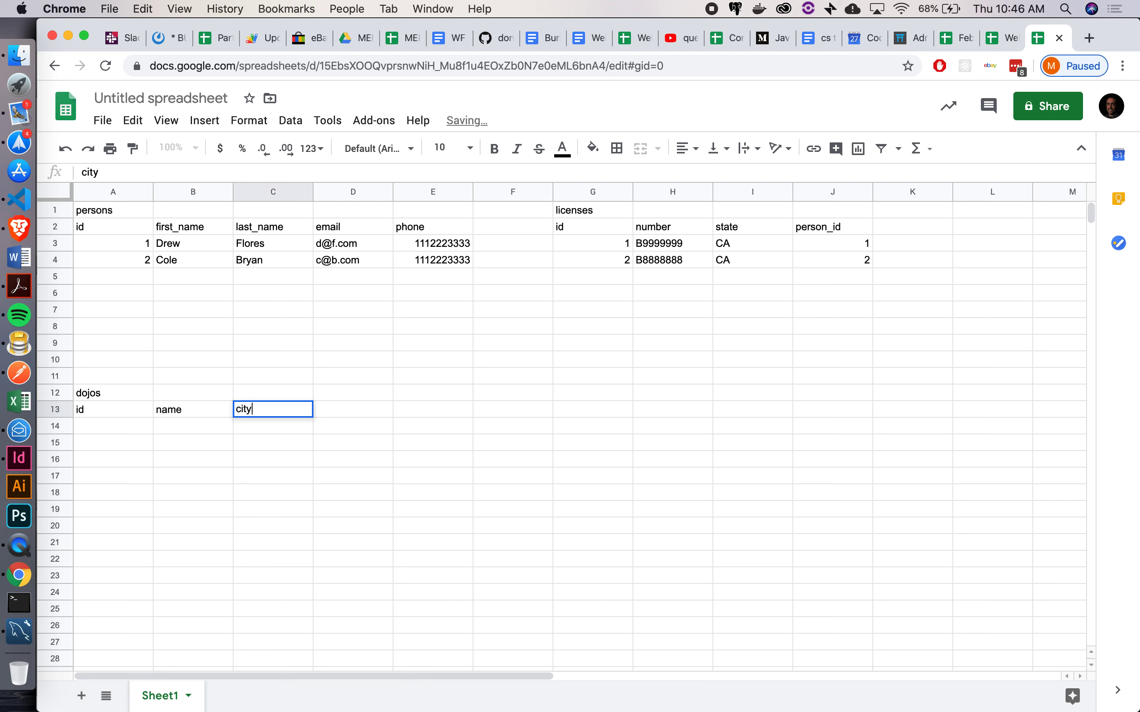
key(Tab)
text(state)
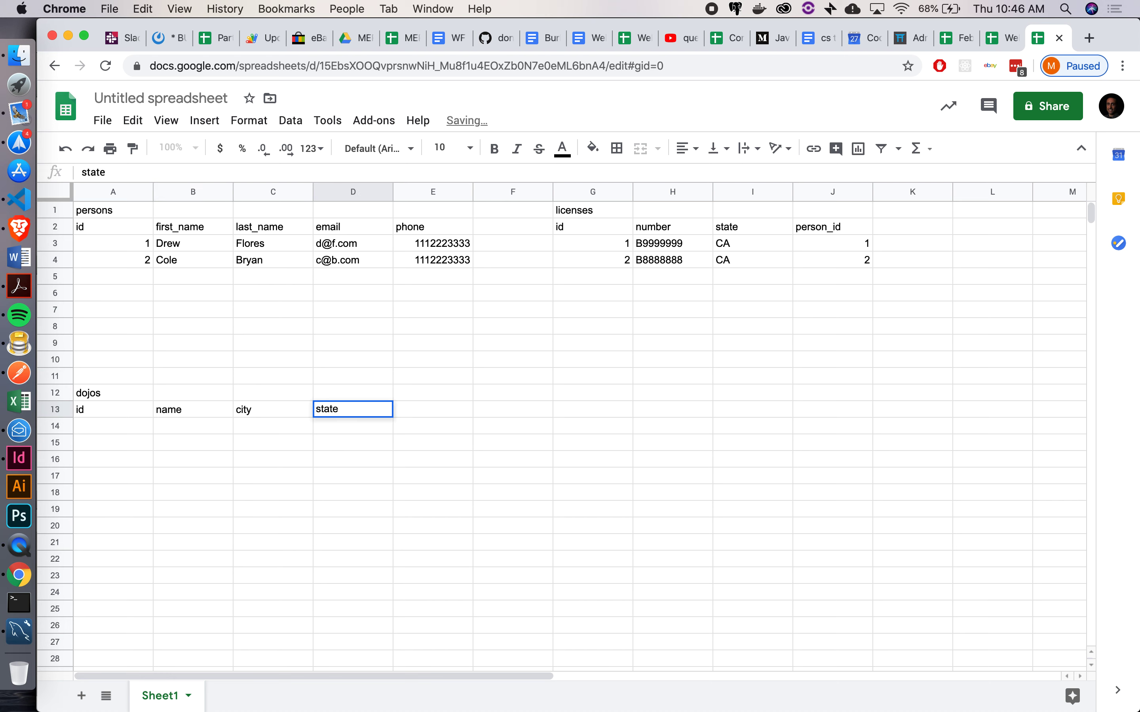
key(Return)
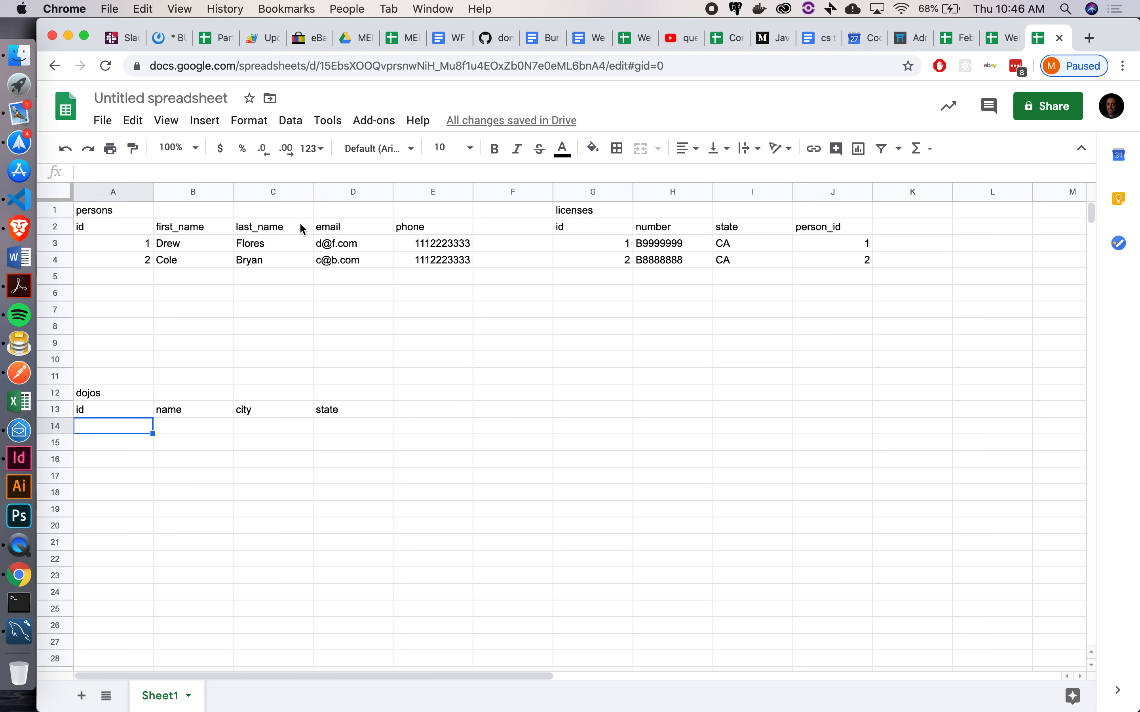
Shift the licenses block one column right and add a dojo_id heading in F2
click(590, 210)
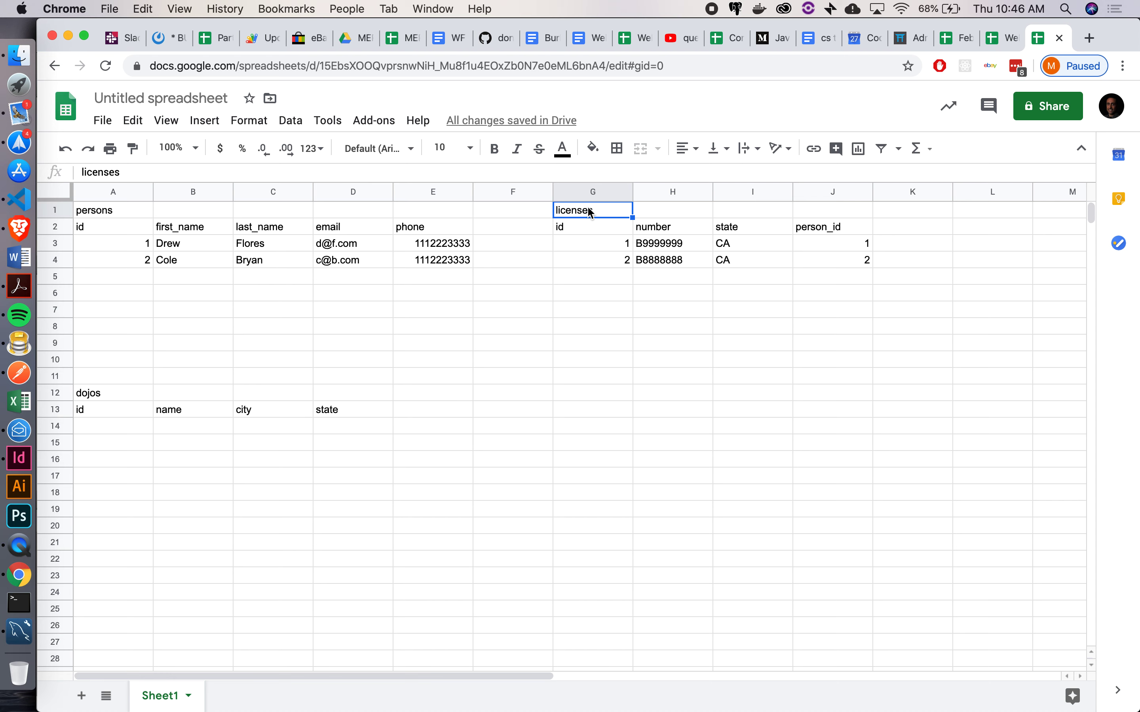
key(shift+Down)
key(shift+Down)
key(shift+Down)
key(shift+Right)
key(shift+Right)
key(shift+Right)
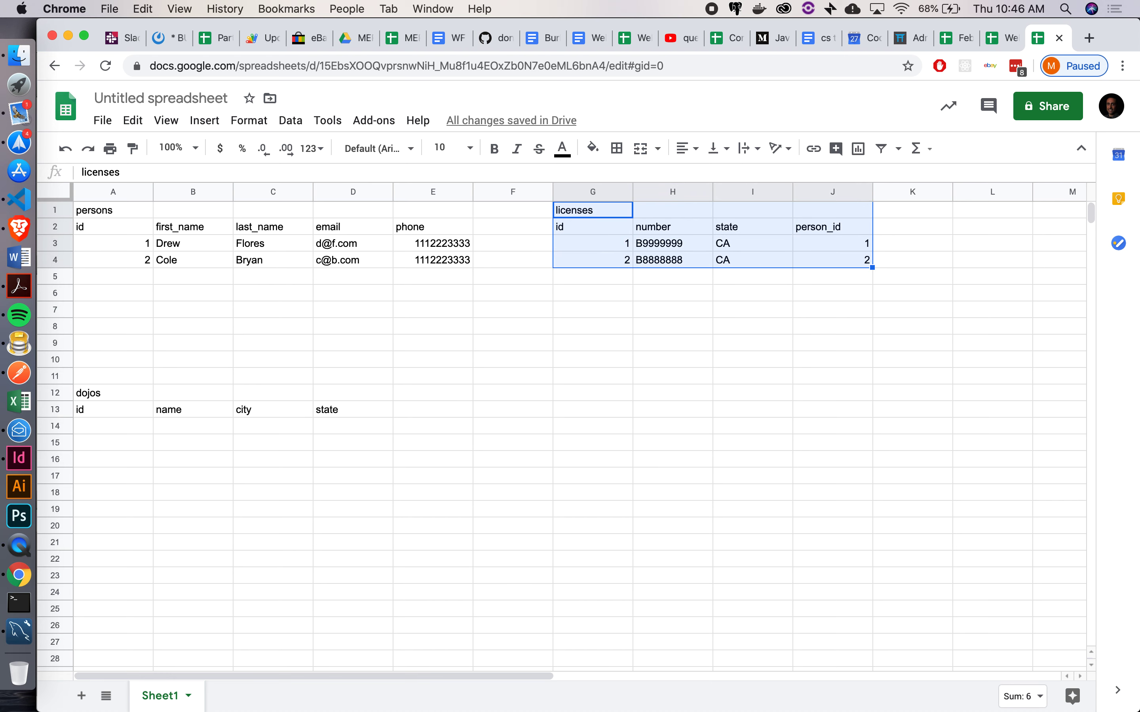
key(Right)
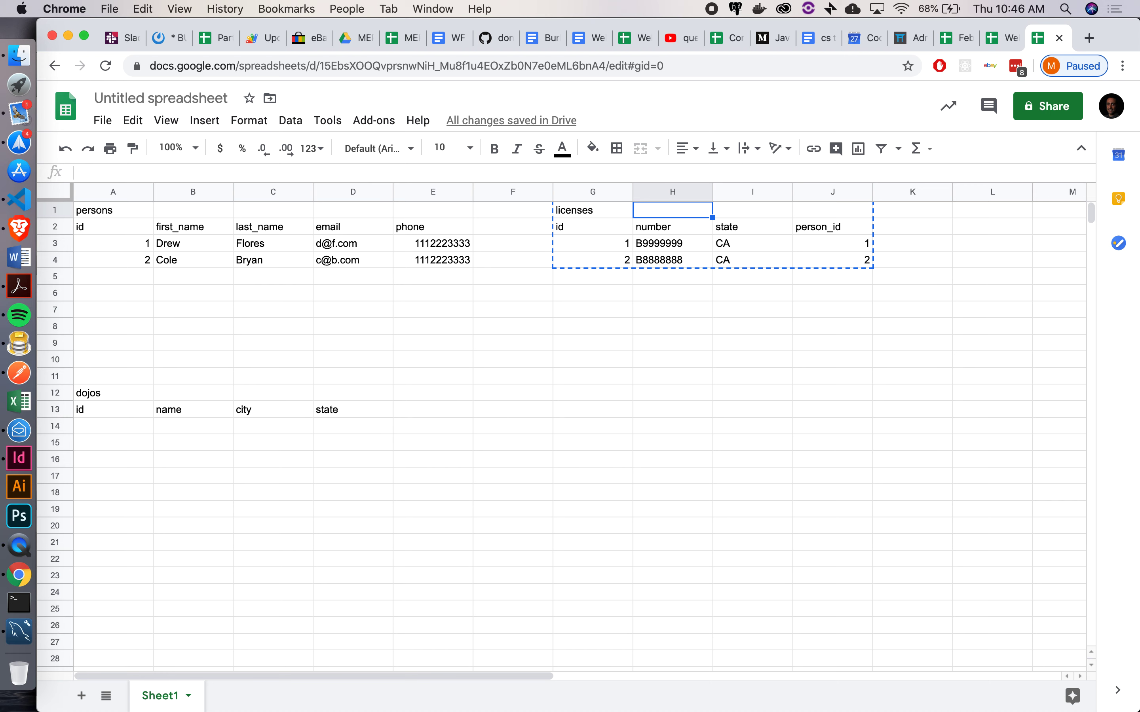
key(super+v)
key(Left)
key(Left)
key(Down)
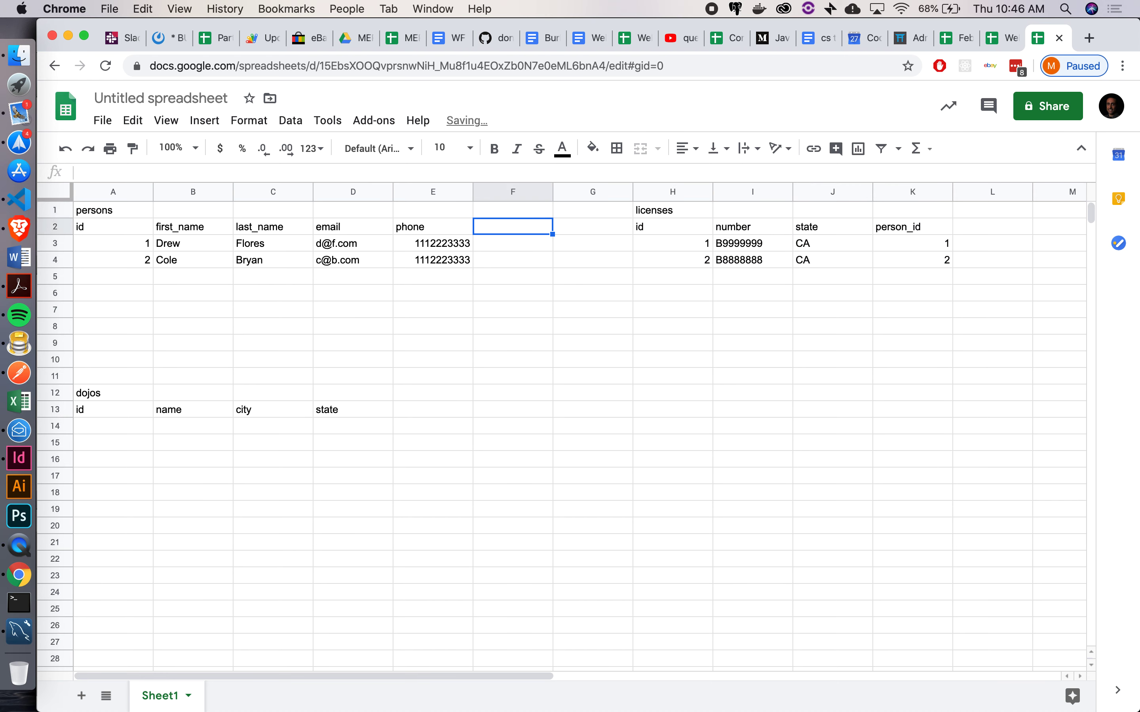
text(dojo_)
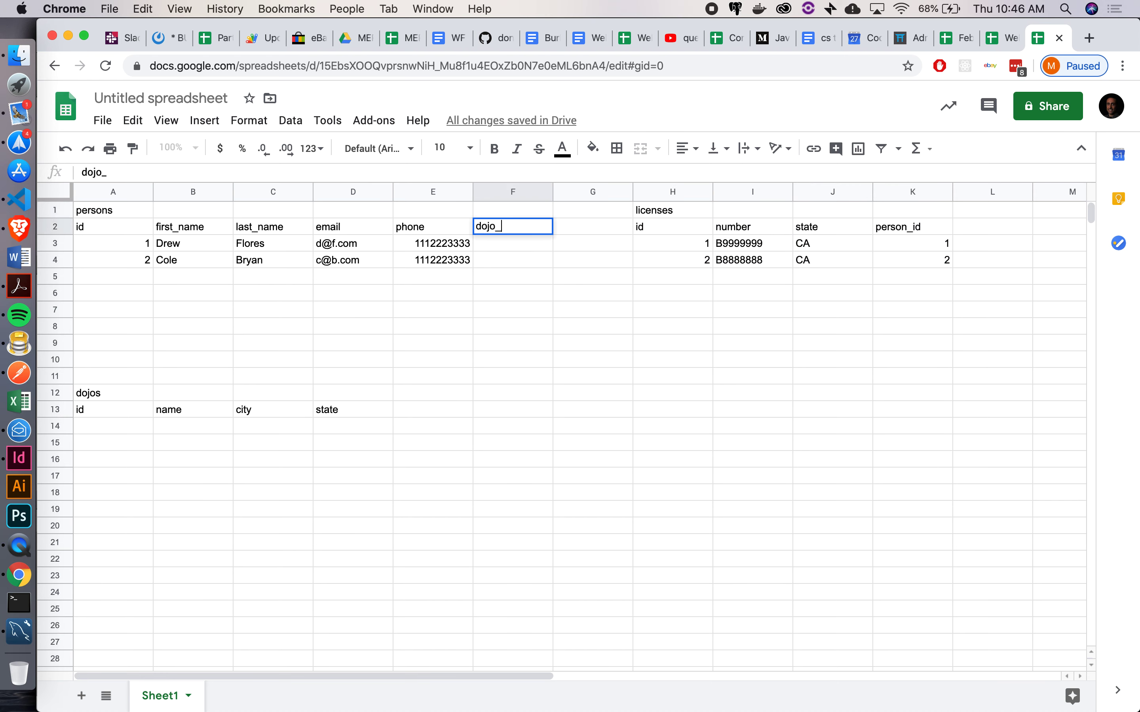
text(id)
key(Return)
key(Down)
key(Down)
key(Down)
key(Down)
key(Down)
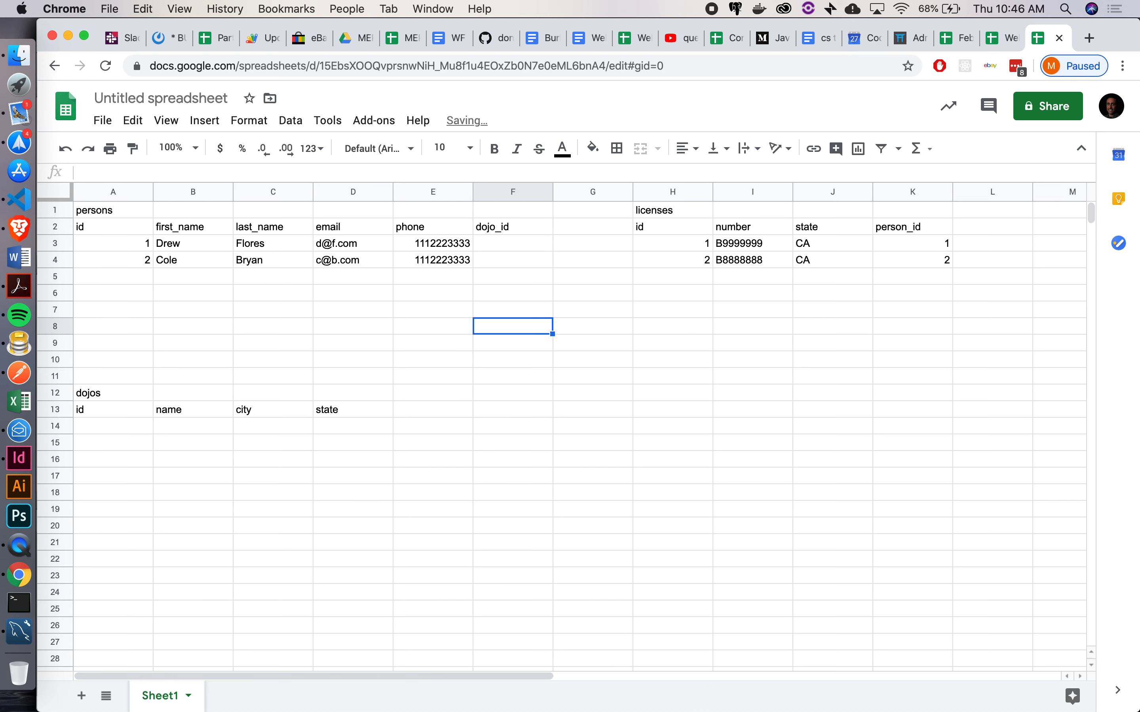
key(Down)
key(Down)
key(Down)
key(Down)
key(Down)
key(Down)
key(Left)
key(Left)
key(Left)
key(Left)
key(Left)
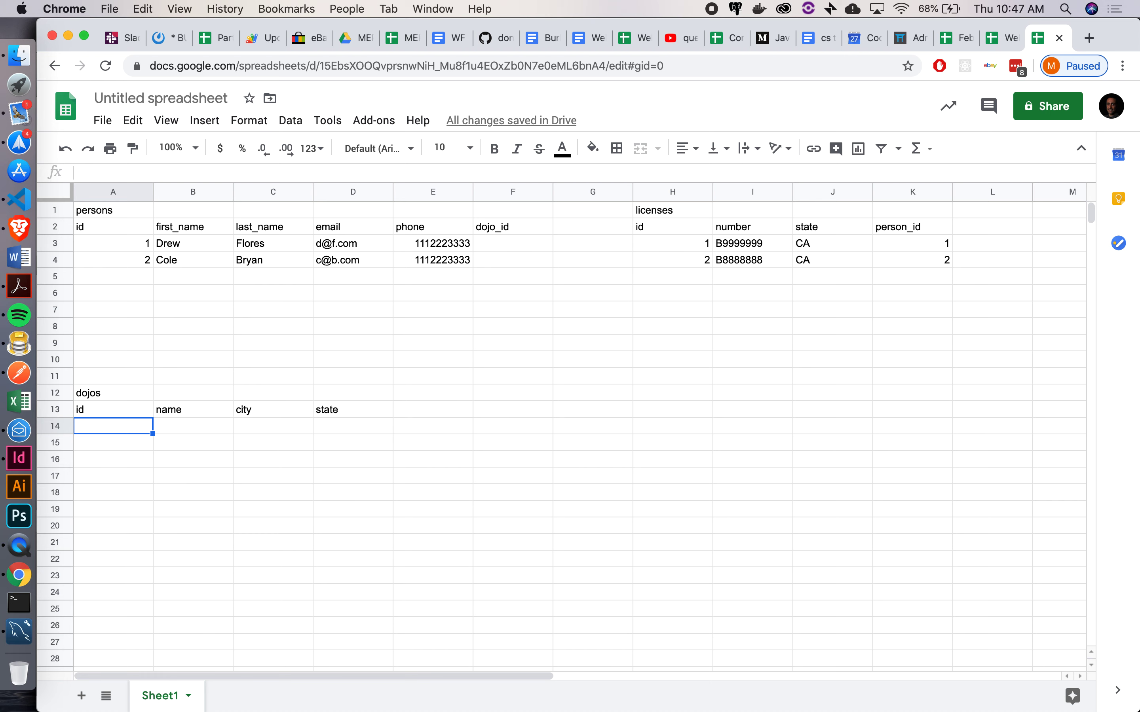
Enter dojo 1: Los Angeles, Burbank, CA
text(1)
key(Tab)
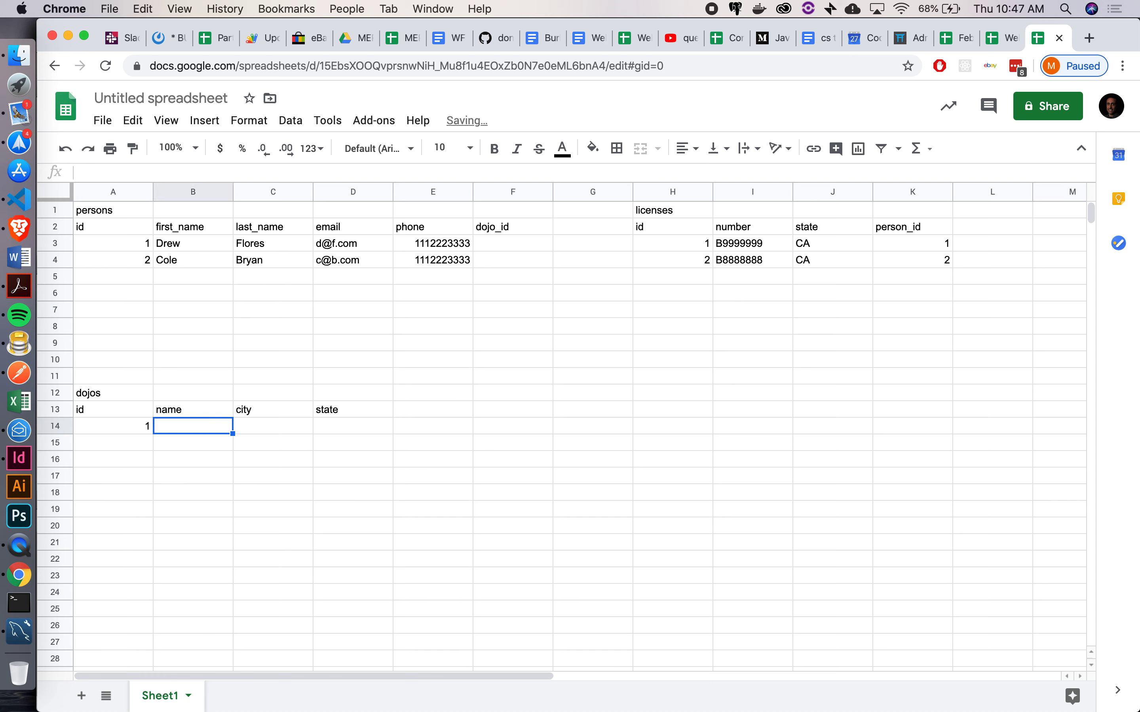
text(Burbank)
key(Tab)
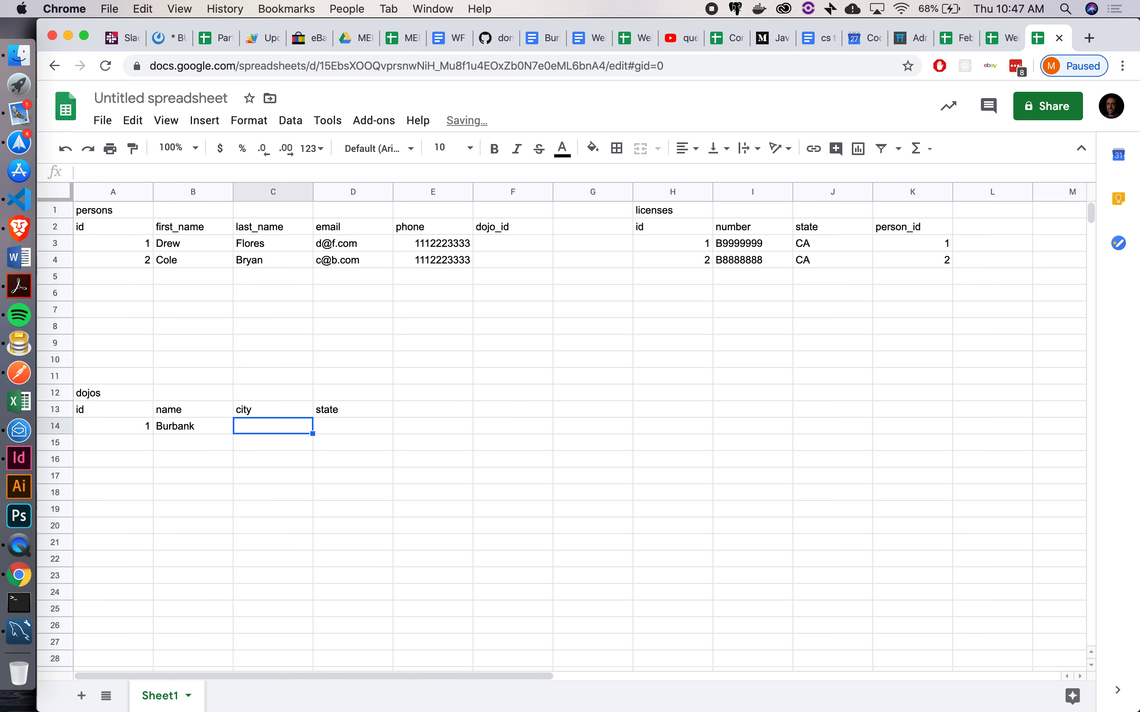
key(Left)
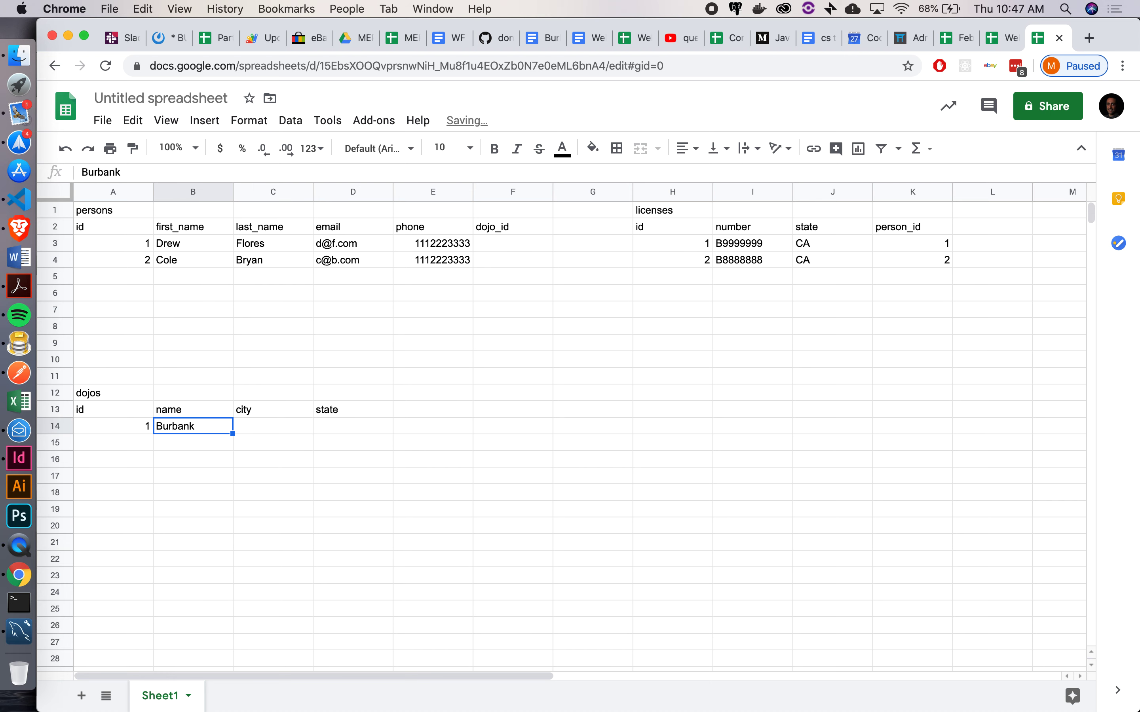
text(Los Angeles)
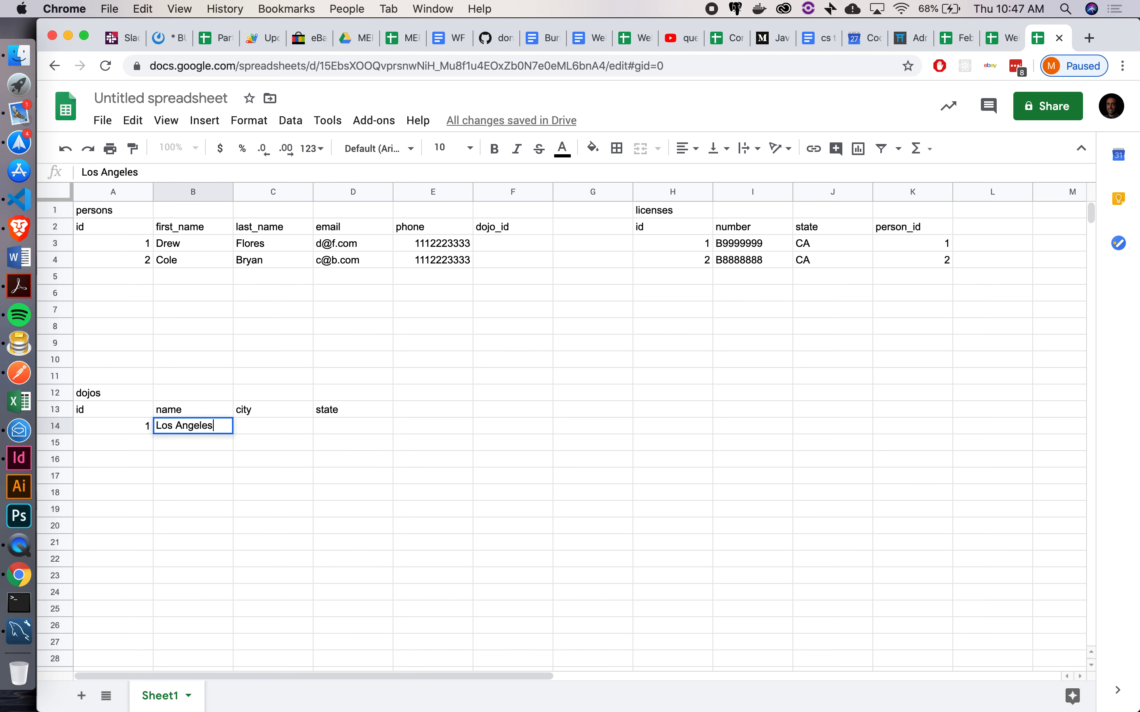
key(Tab)
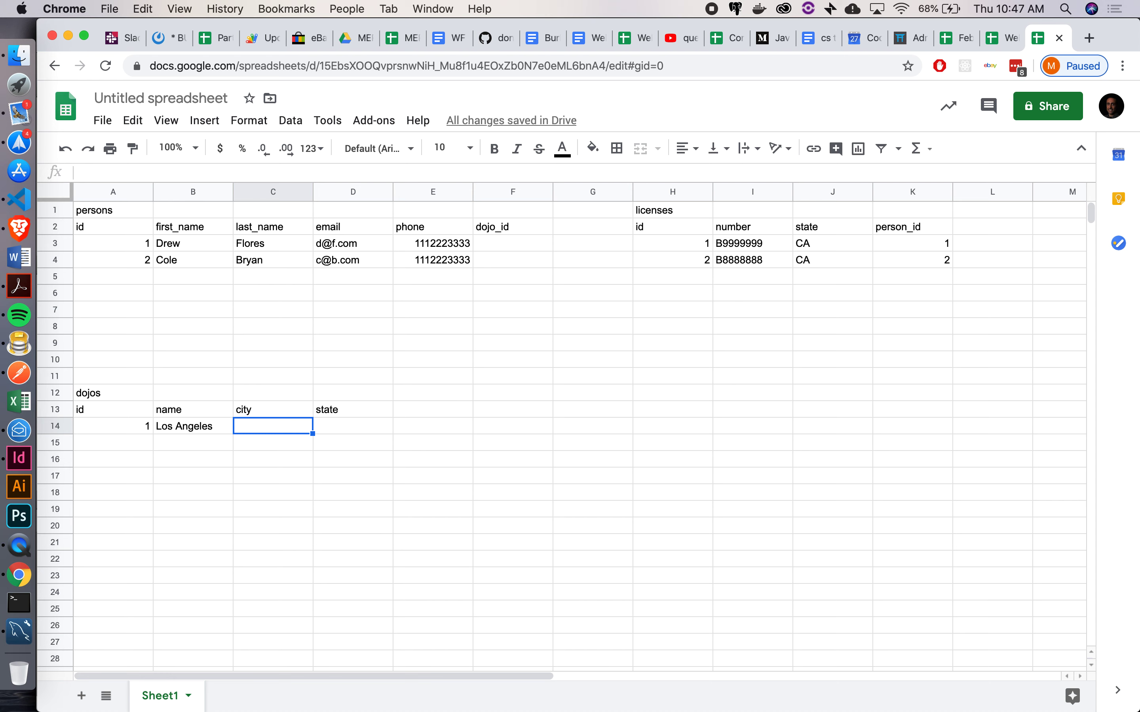
text(Burbank)
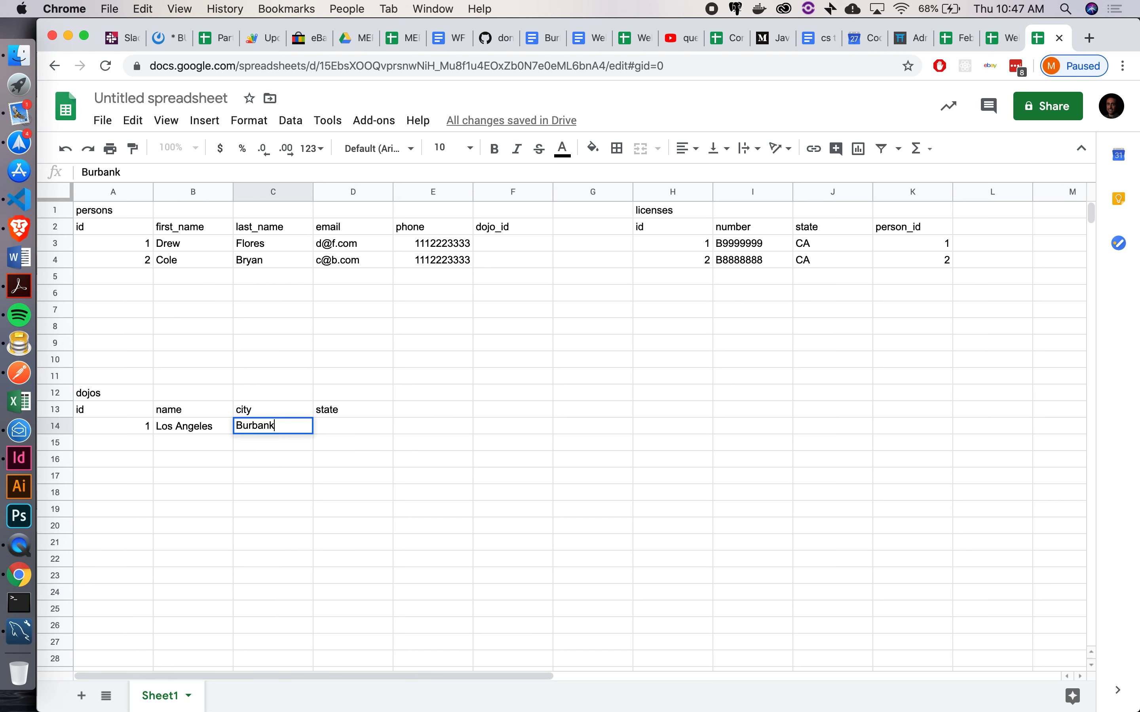
key(Tab)
text(CA)
key(Return)
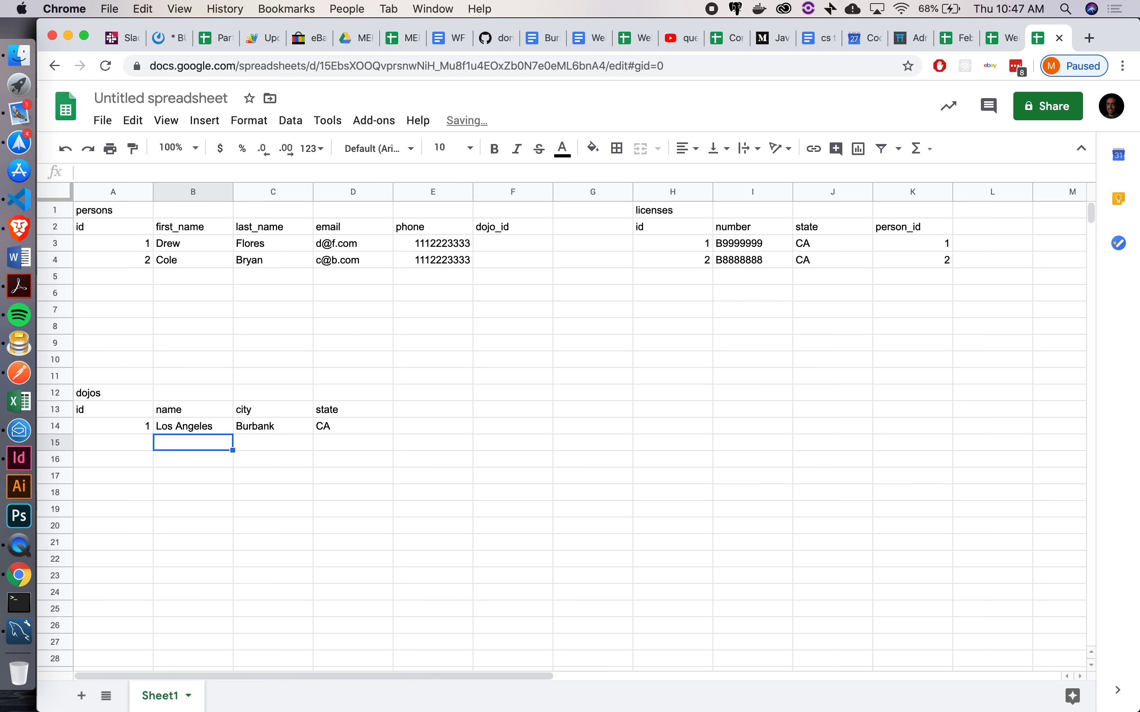
key(Left)
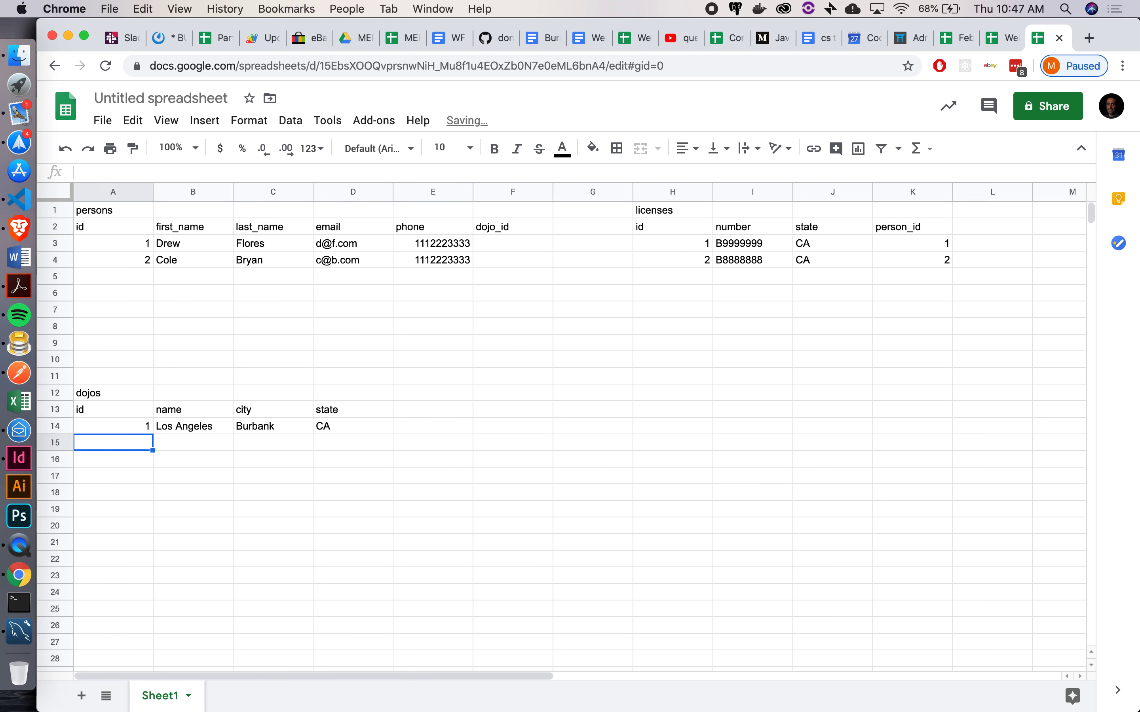
Enter dojo 2: San Jose, San Jose, CA
text(2)
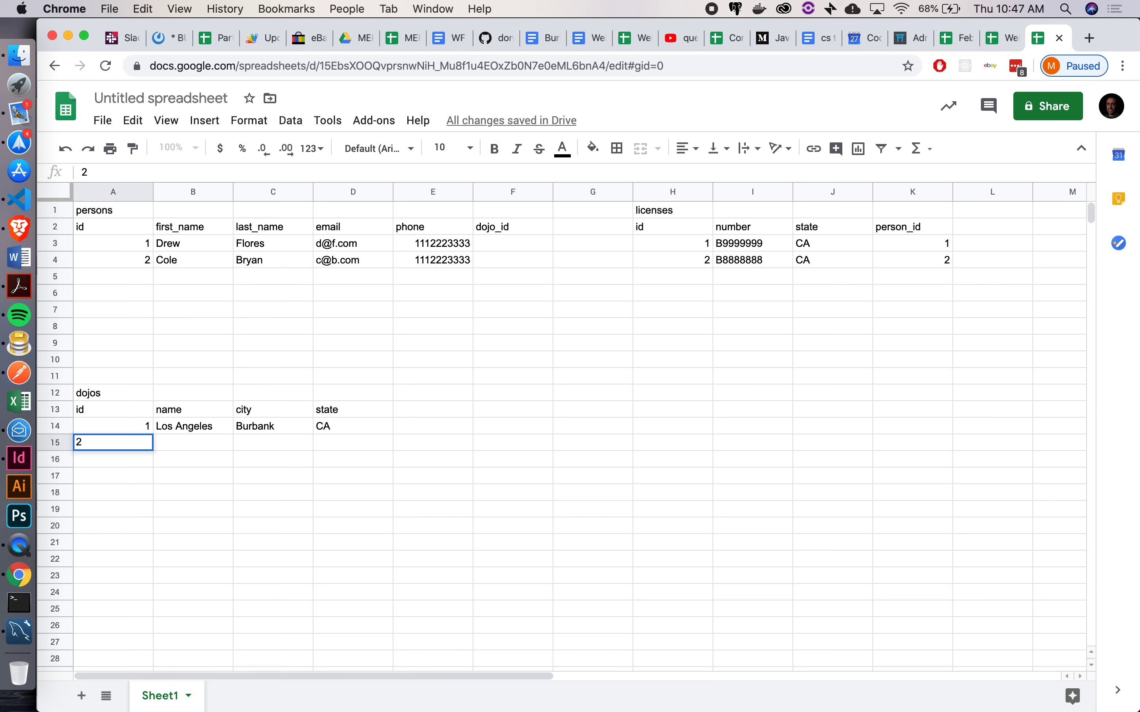
key(Tab)
text(San Jose)
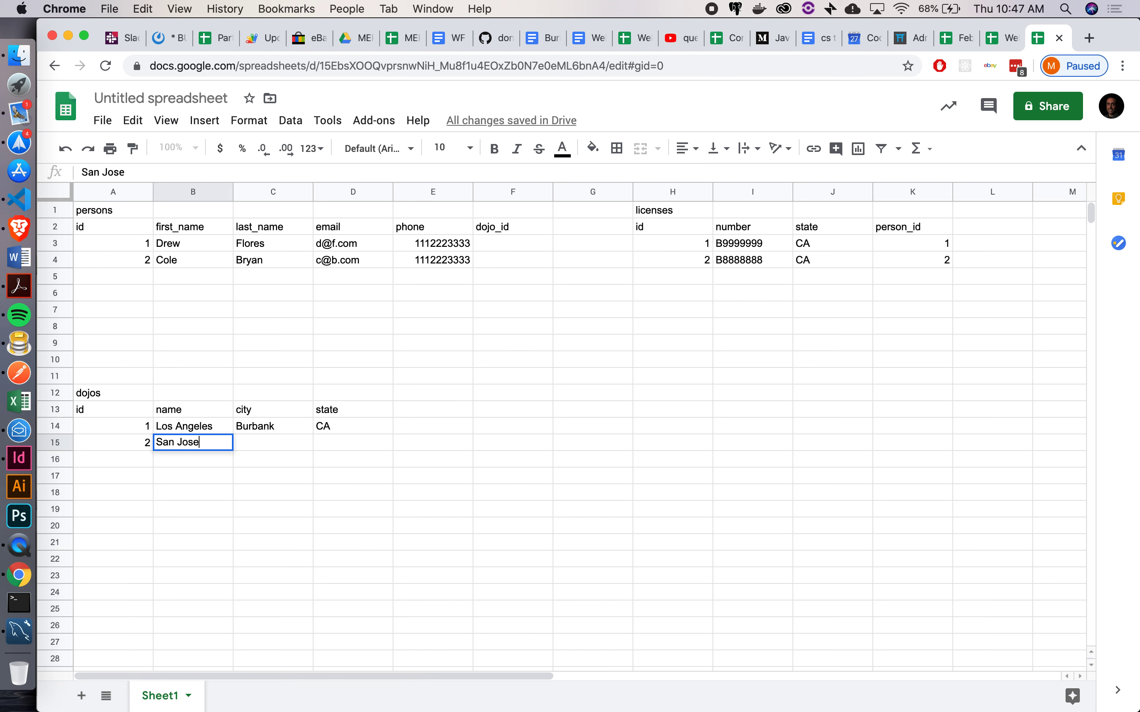
key(Tab)
text(San)
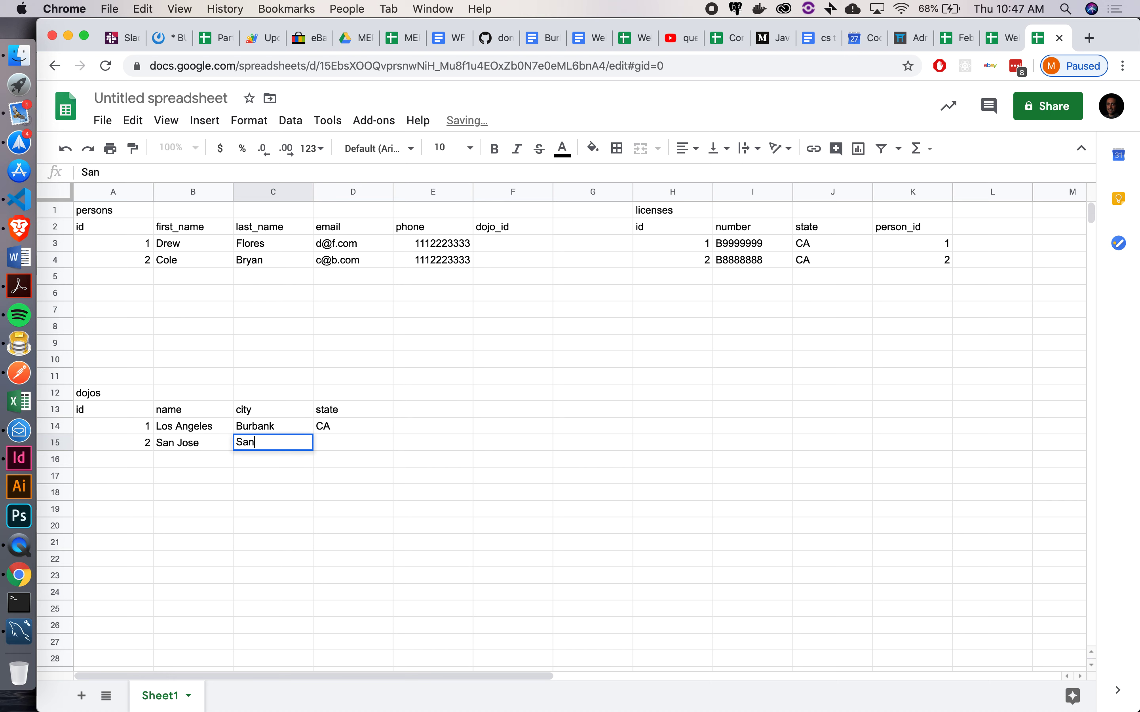
text( Jose)
key(Tab)
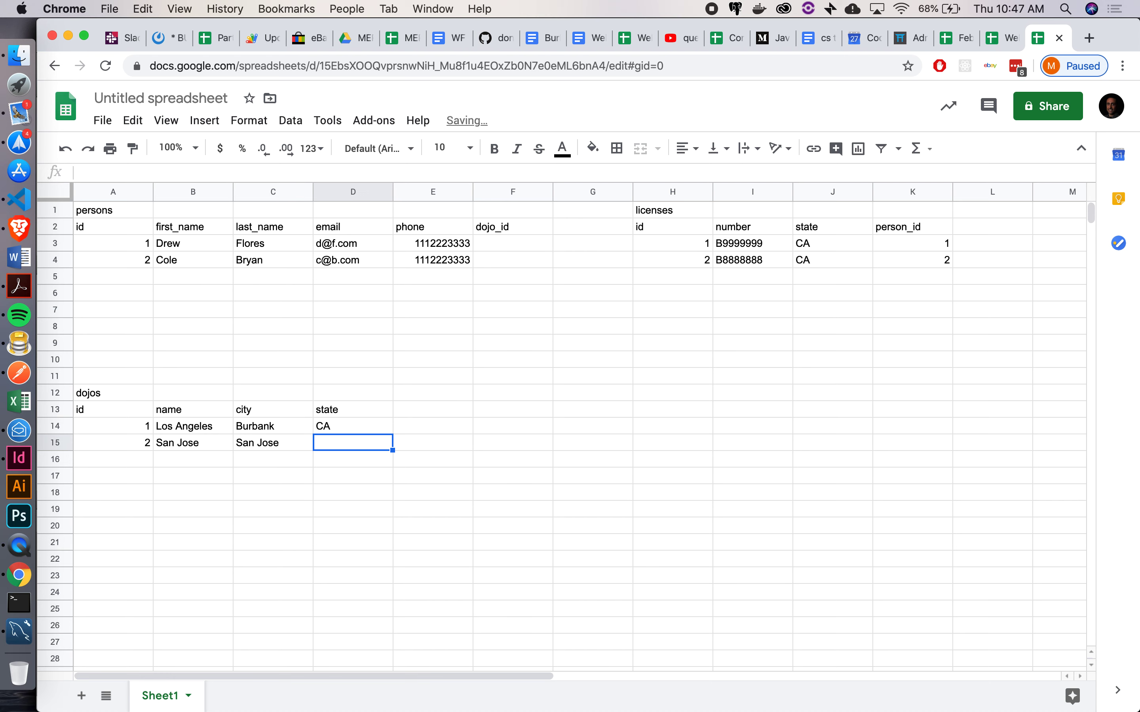
text(CA)
key(Return)
key(Left)
key(Left)
key(Left)
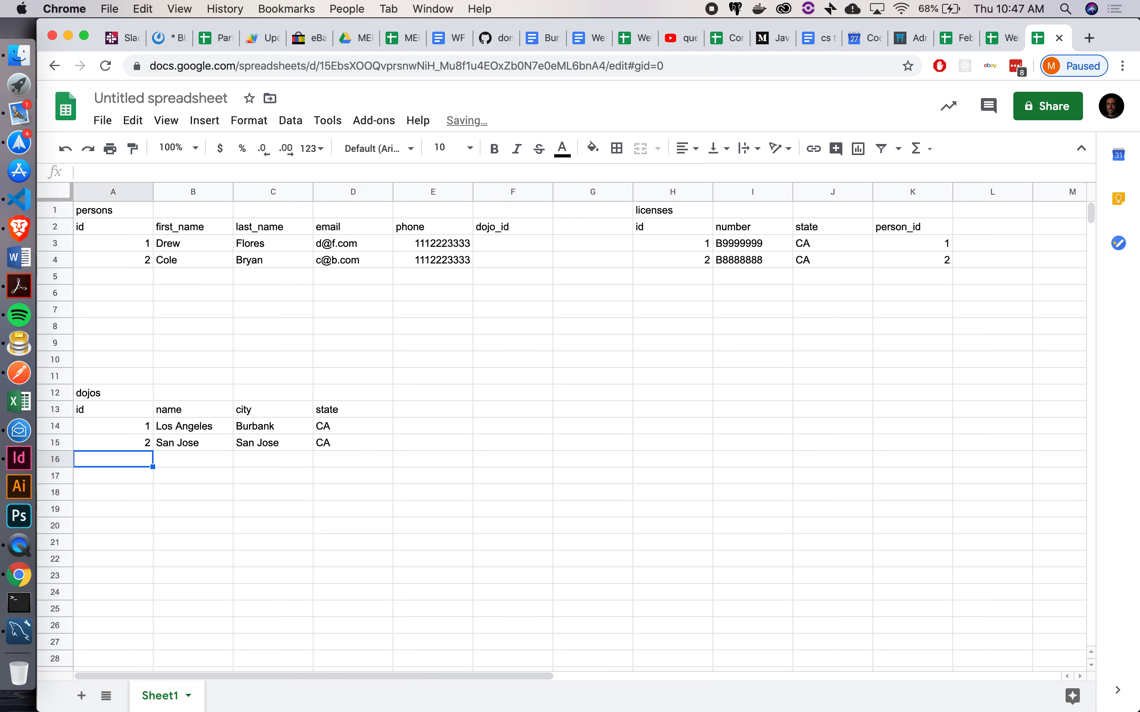
Enter dojo 3: Oakland, Berkeley, CA
text(3)
key(Tab)
text(Oak)
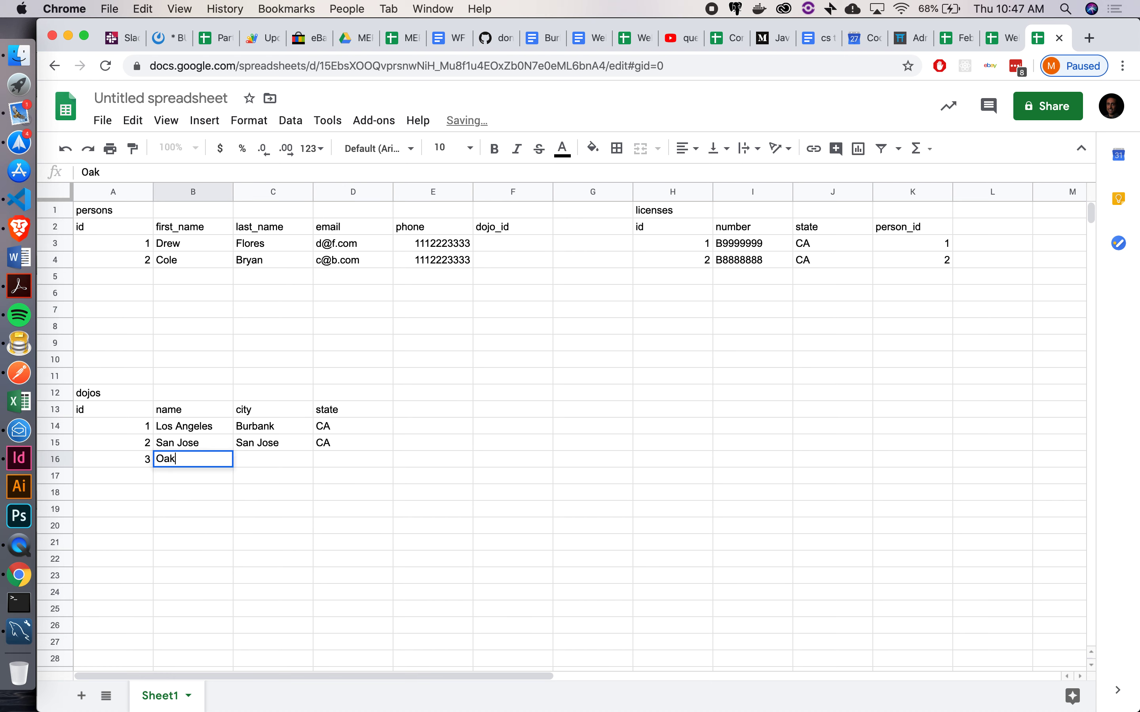
text(land)
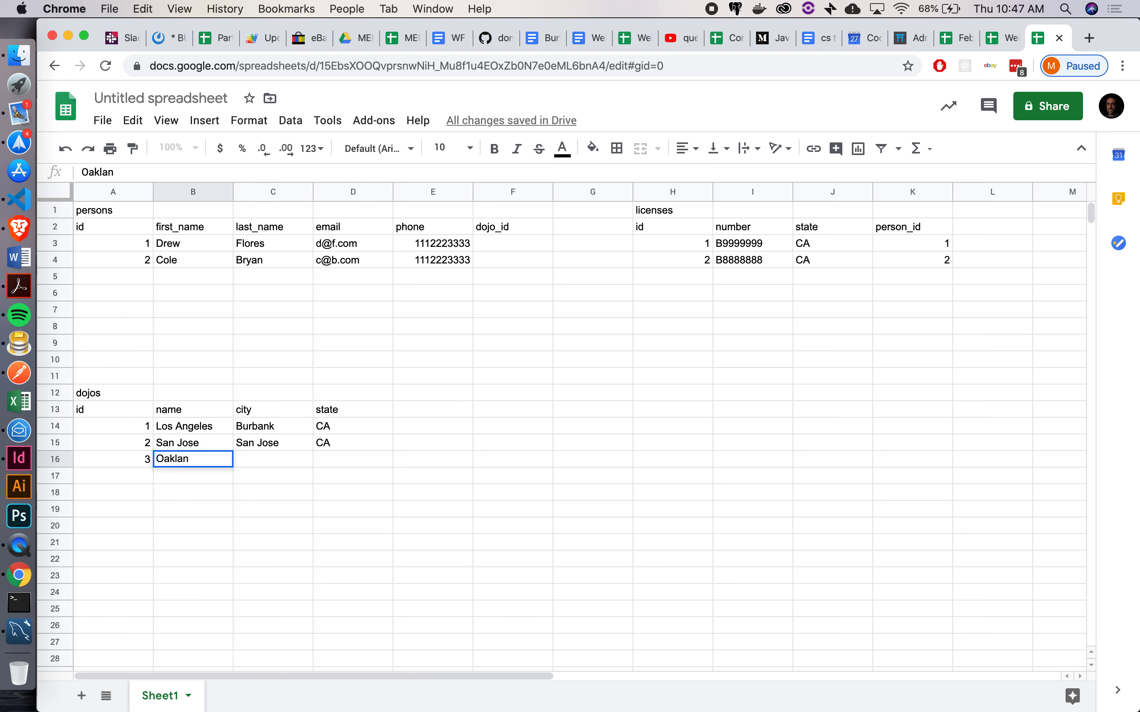
key(Tab)
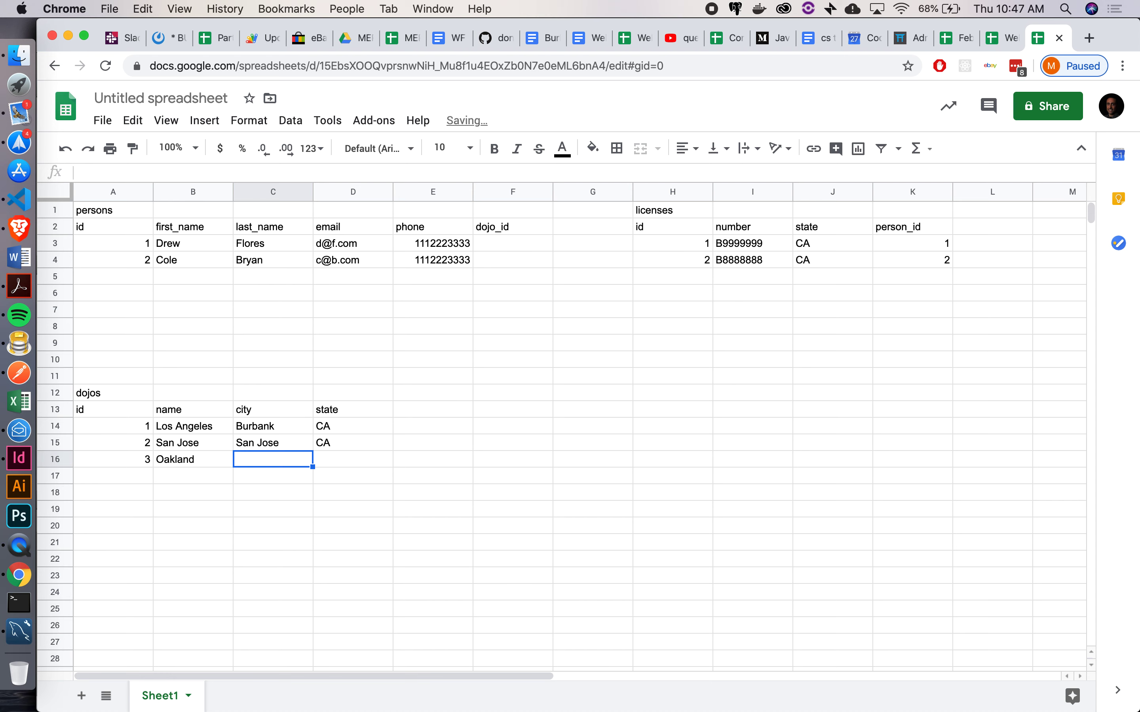
text(Berkeley)
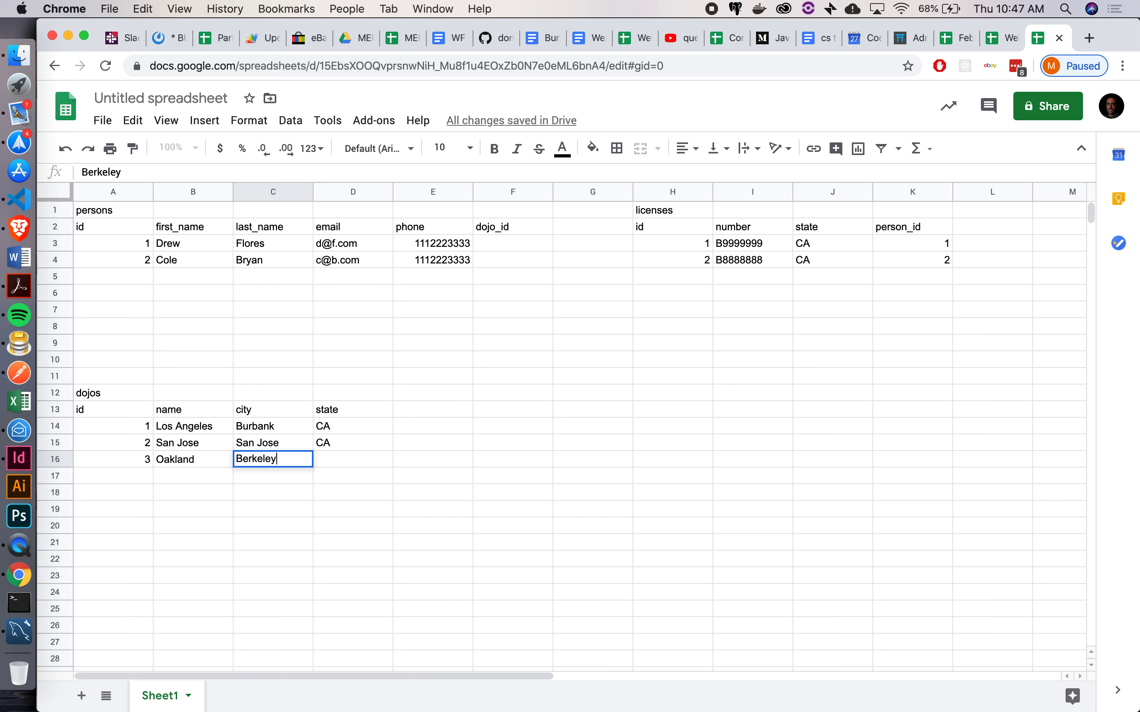
key(Tab)
text(CA)
key(Return)
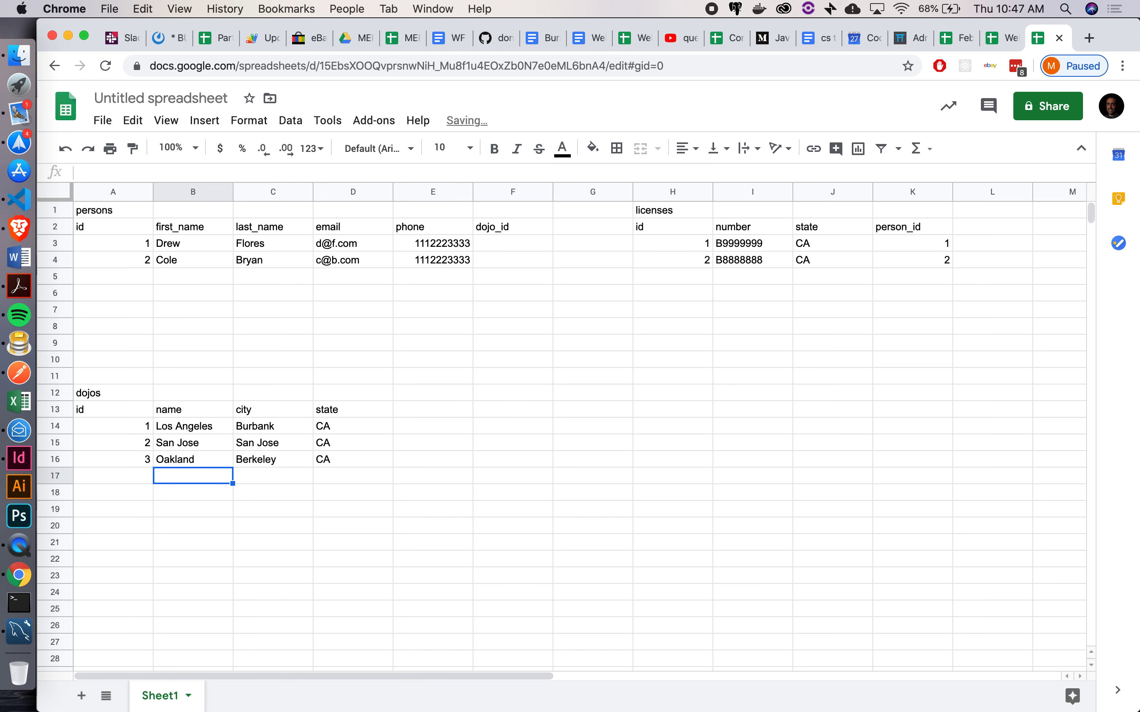
key(Left)
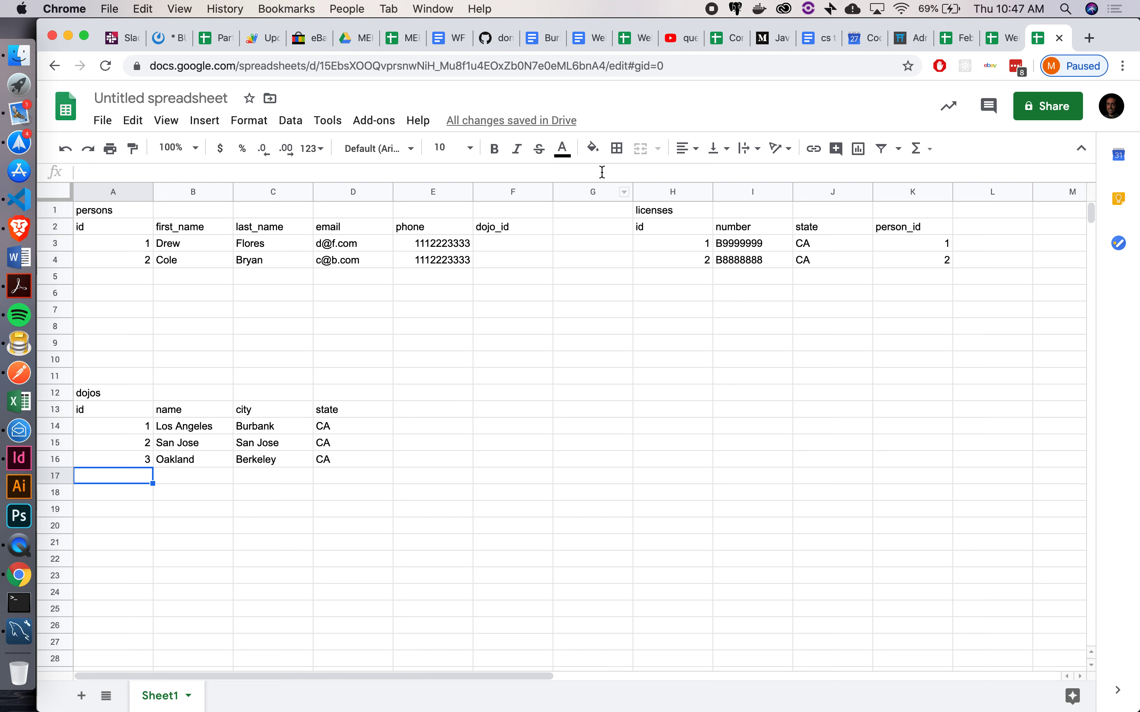
Set dojo_id to 1 in cell F3 for the existing person
click(505, 247)
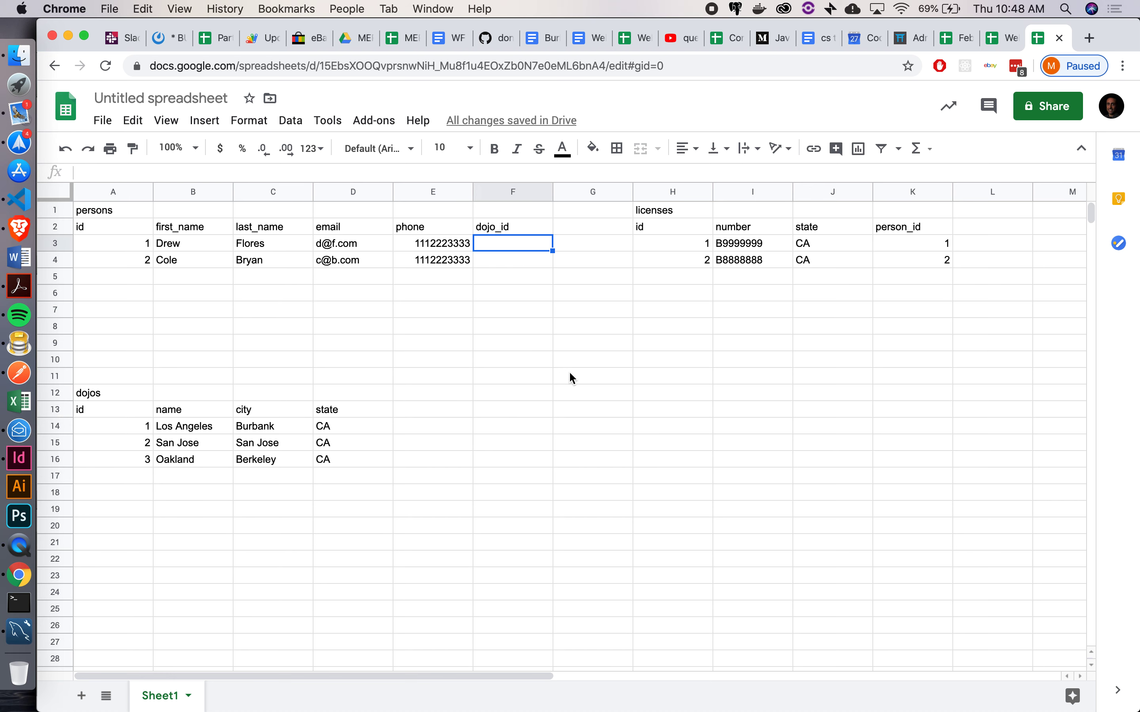
text(1)
key(Return)
text(1)
key(Return)
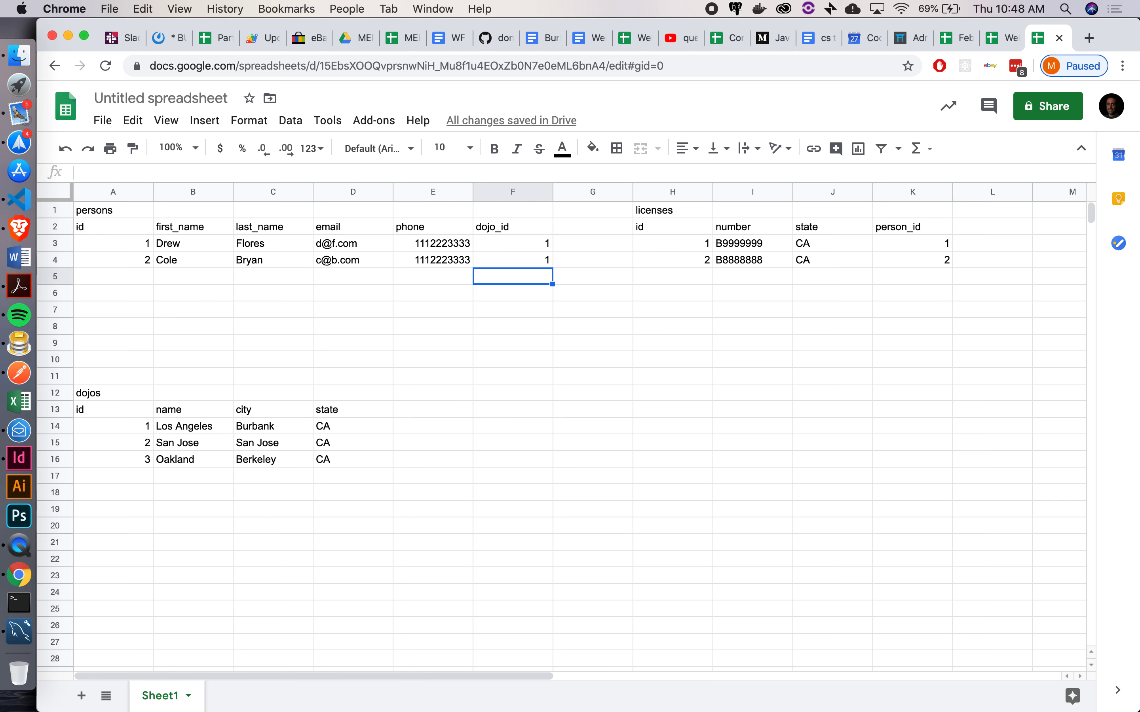
key(Left)
key(Left)
key(Left)
key(Left)
key(Left)
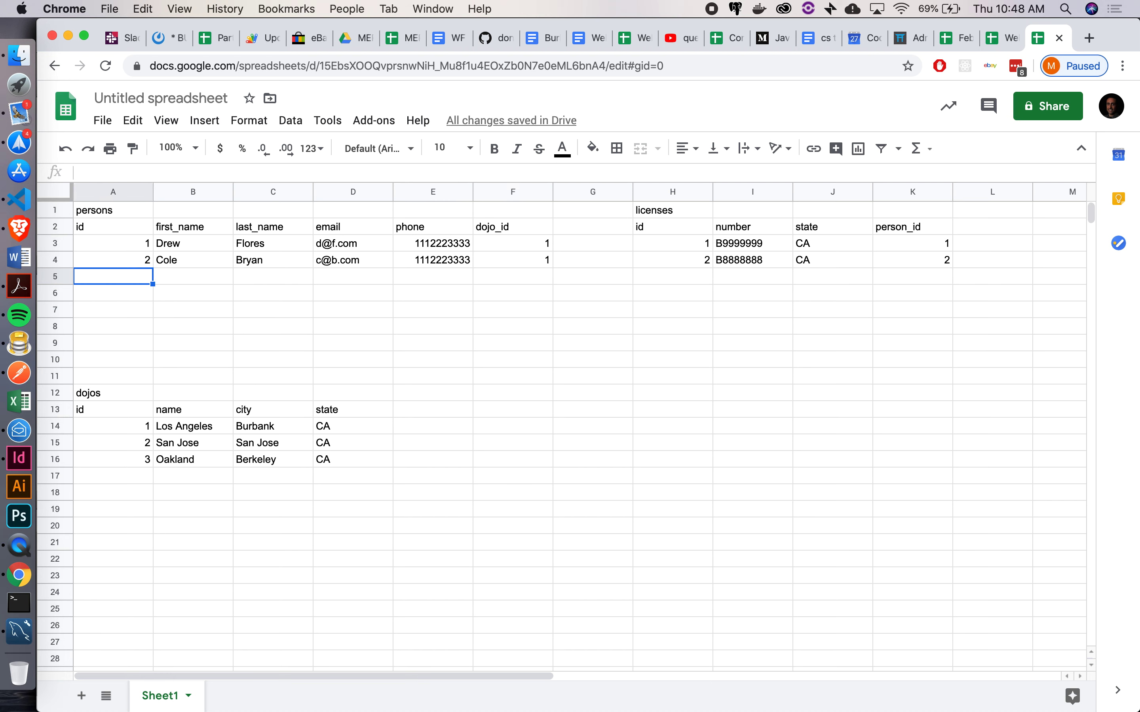
Add person id 3 with first name, last name, email, and the phone copied down
text(3)
key(Tab)
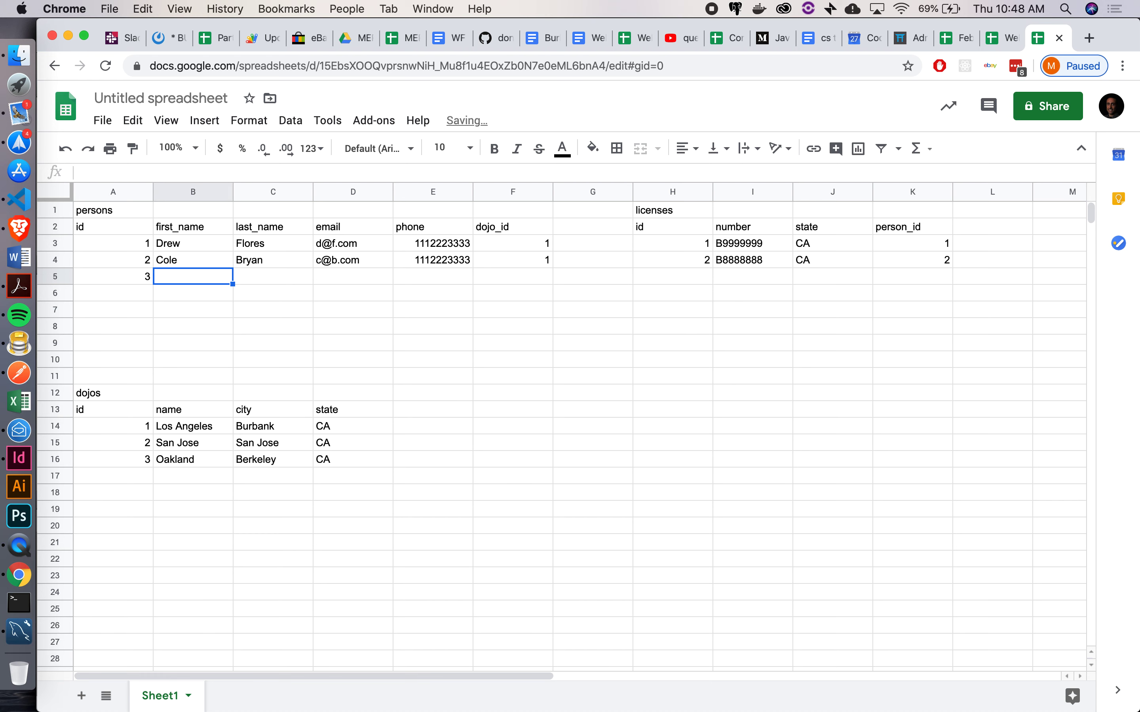
key(Tab)
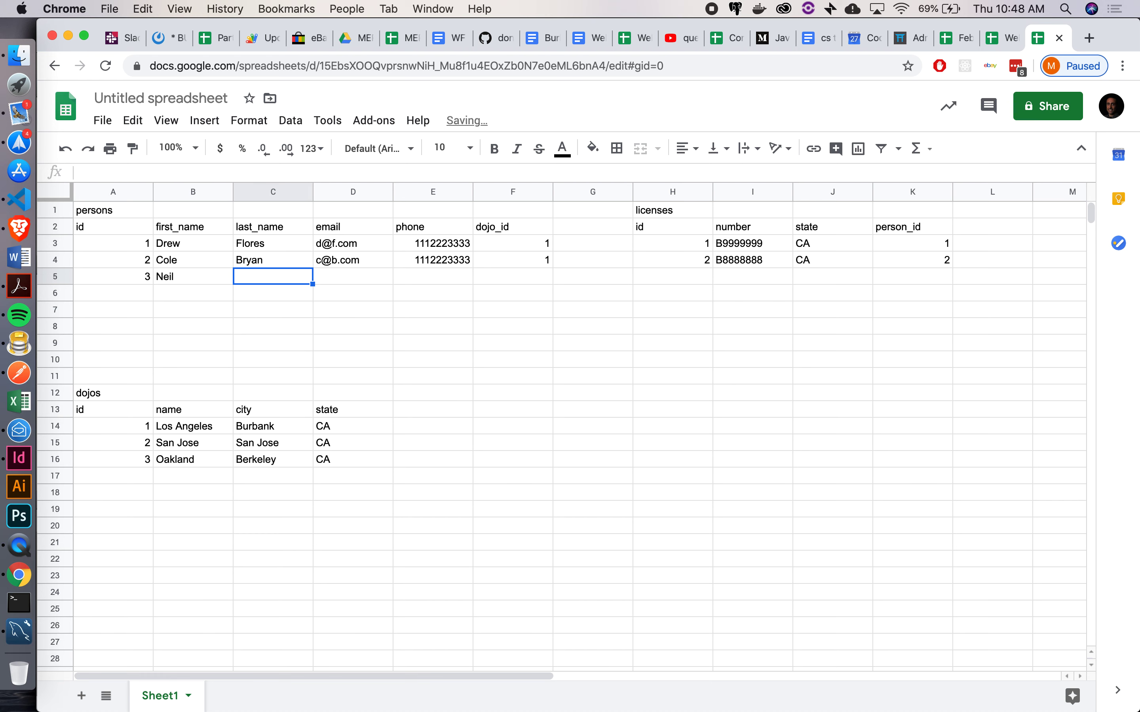
key(Tab)
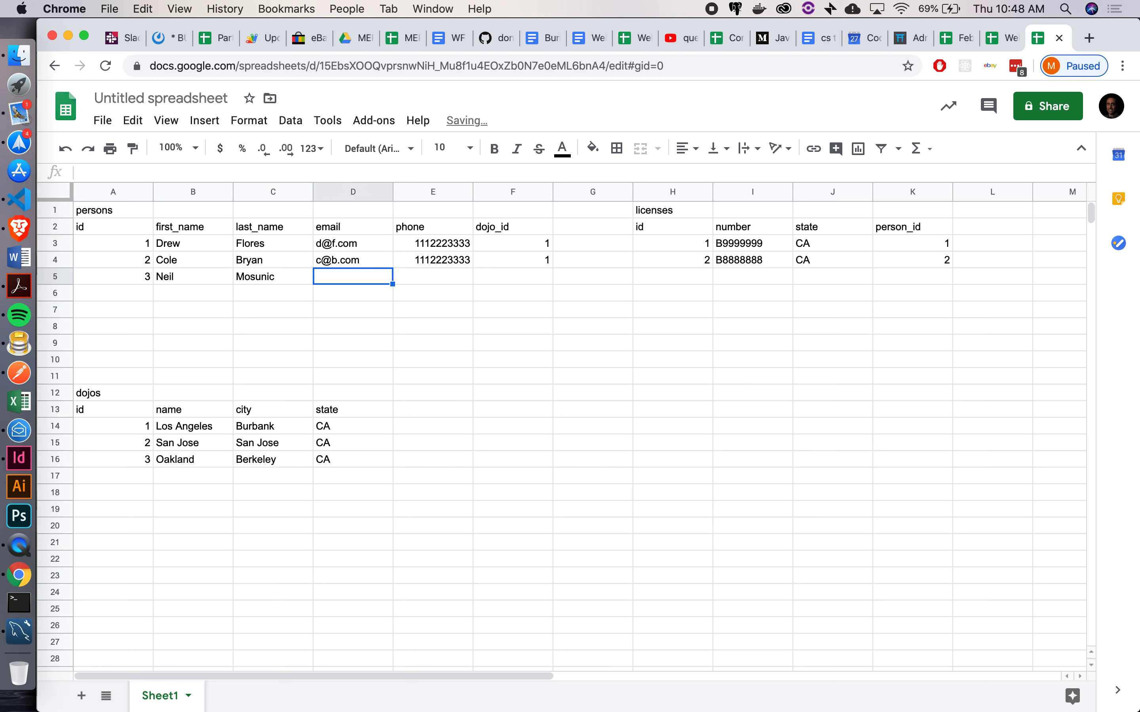
text(n@m.com)
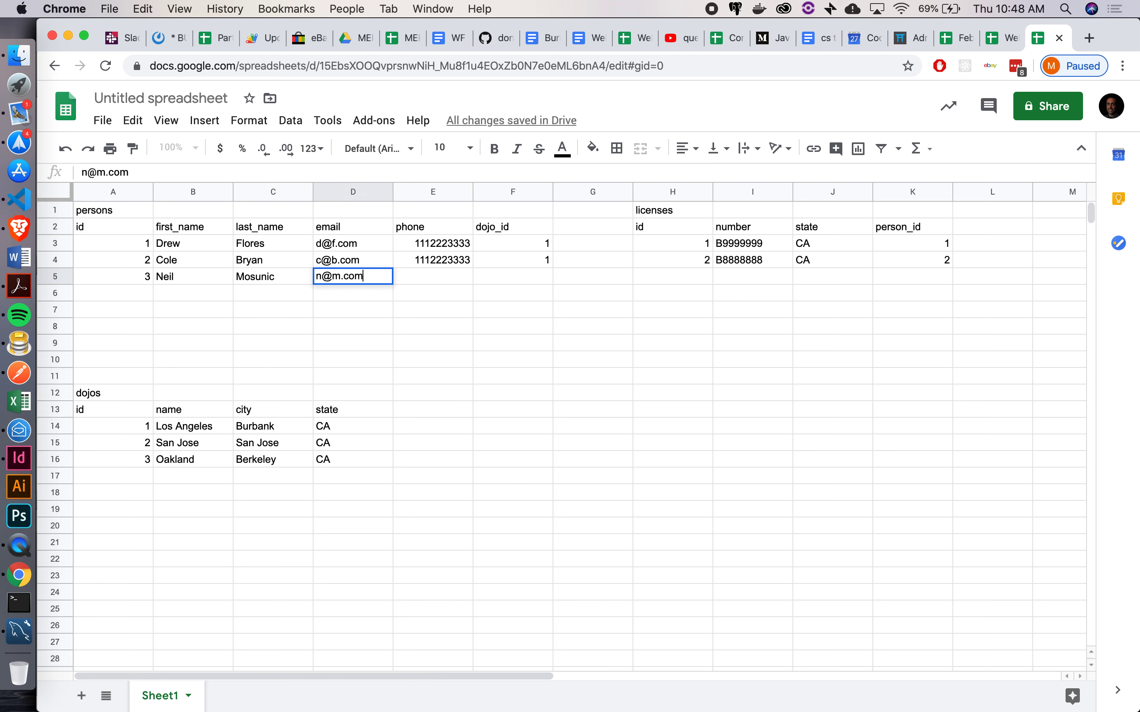
key(Tab)
key(shift+Up)
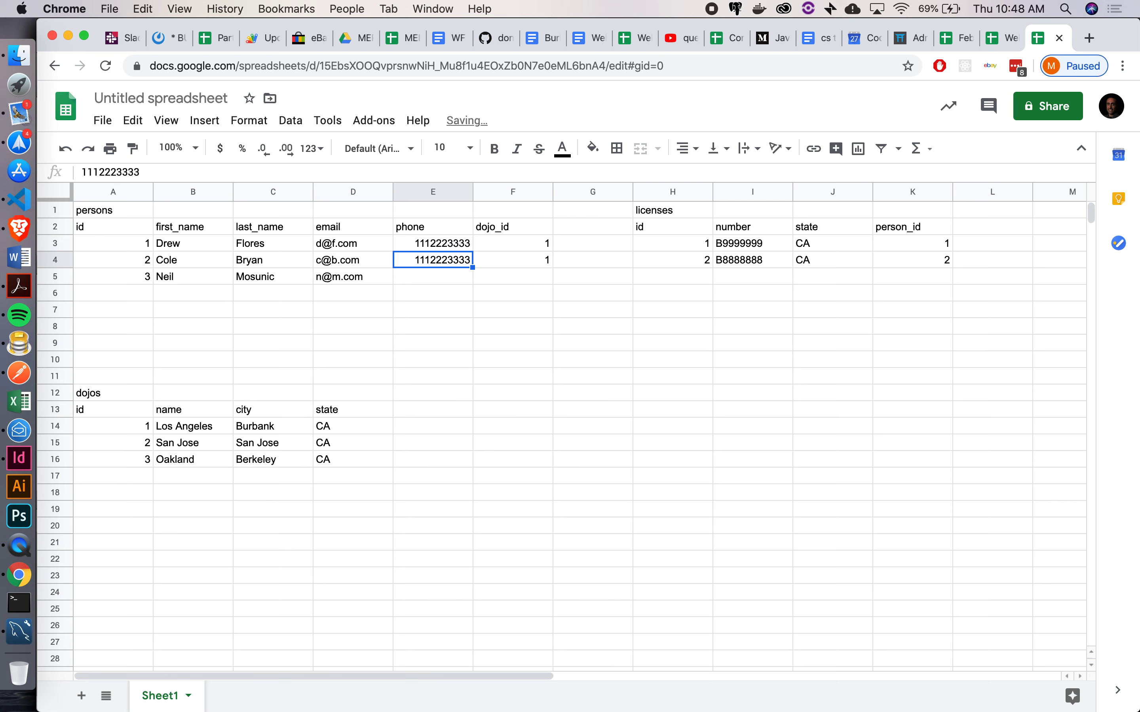
key(ctrl+d)
key(Down)
key(Right)
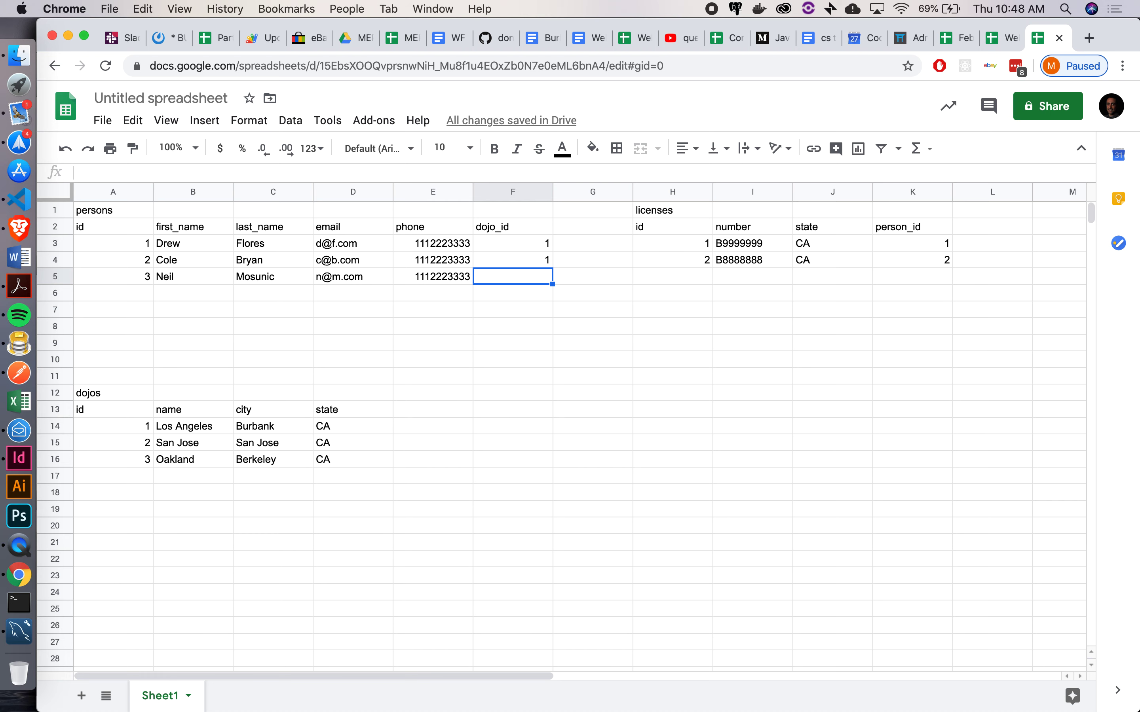
Add dojo 4: Orange County, Anaheim, CA
click(143, 475)
text(4)
key(Tab)
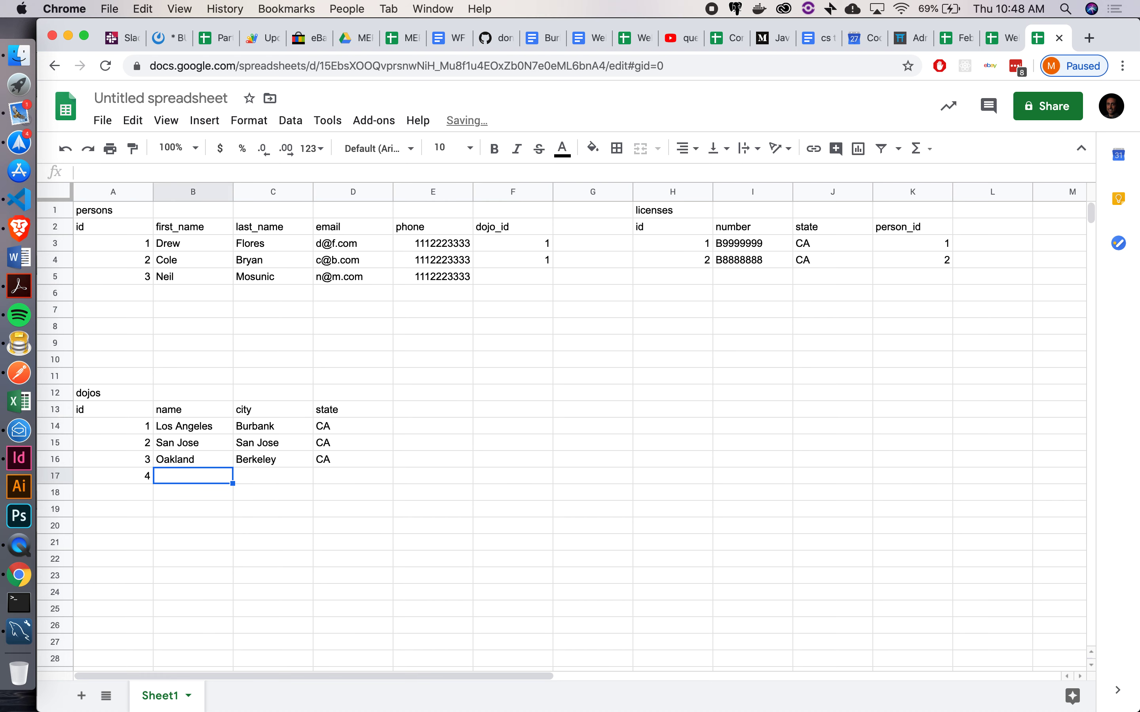
text(Orange)
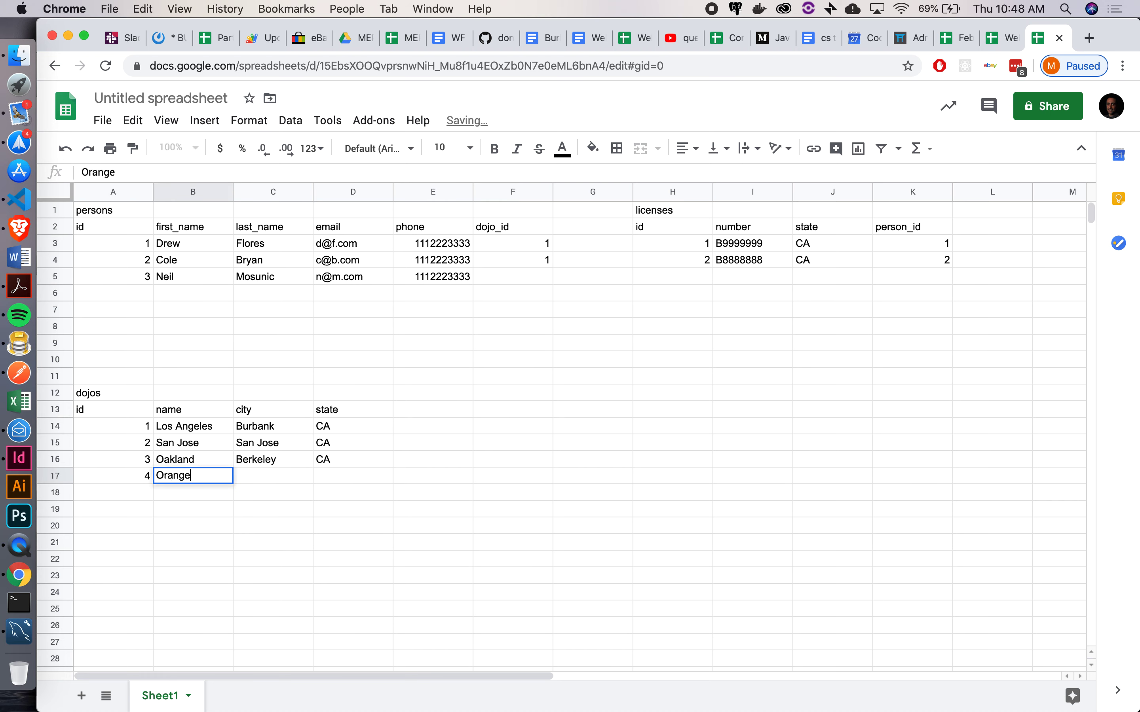
text( County)
key(Tab)
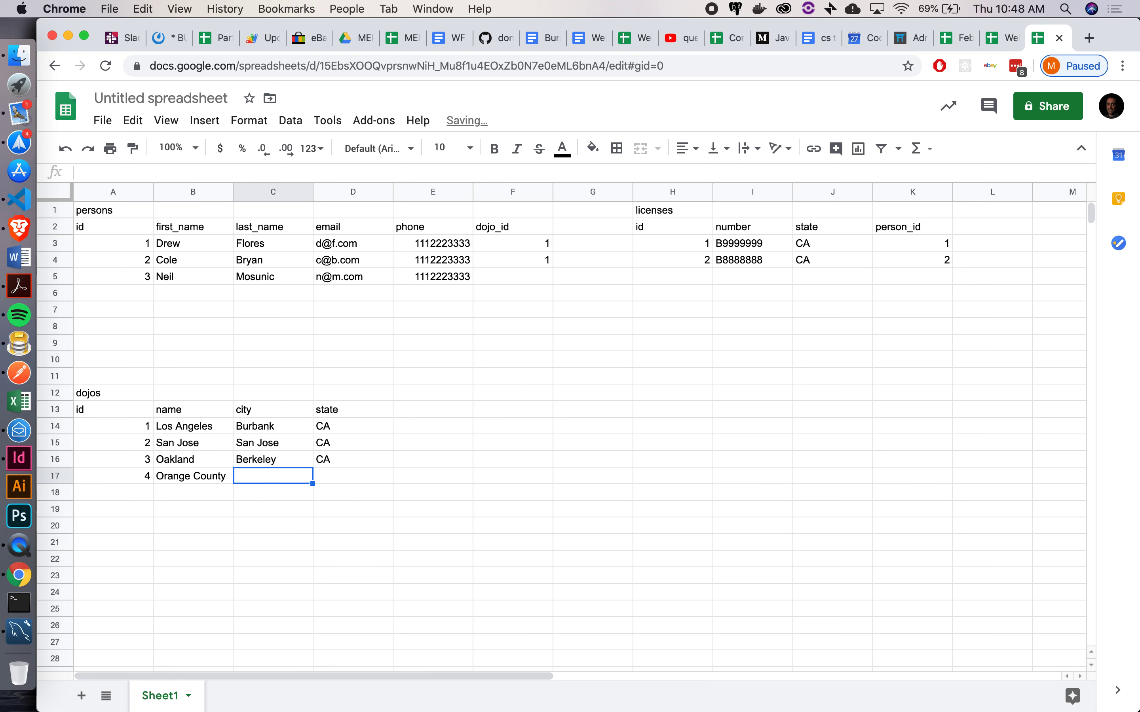
text(Anaheim)
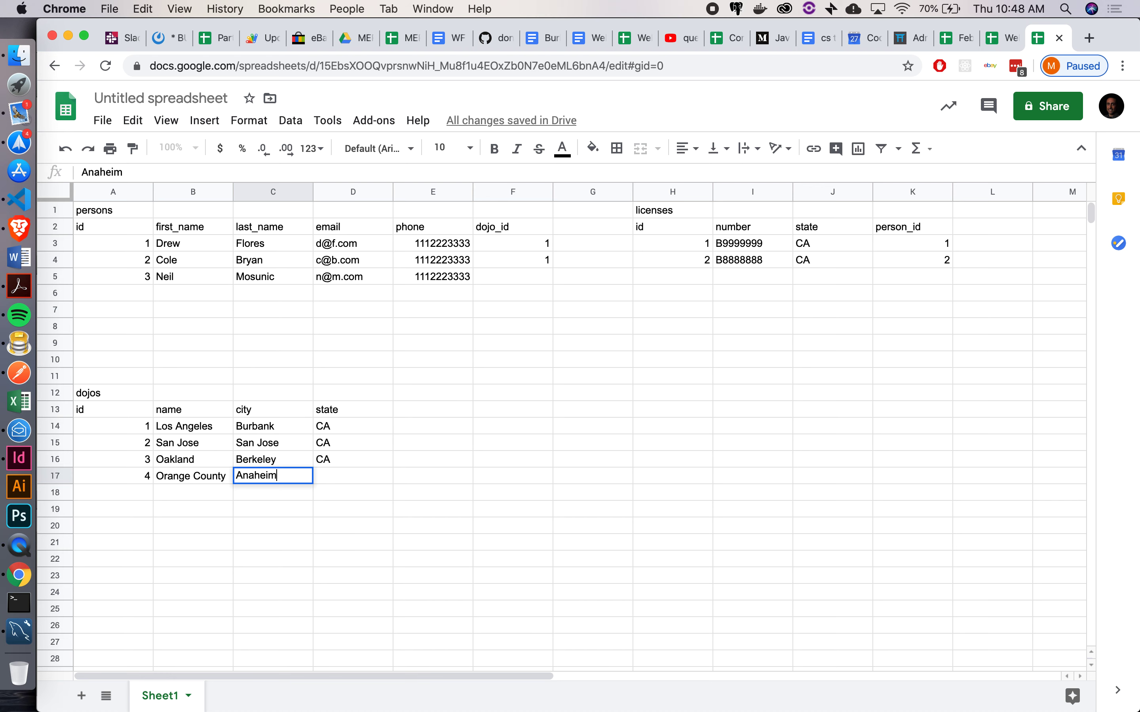
key(Tab)
text(CA)
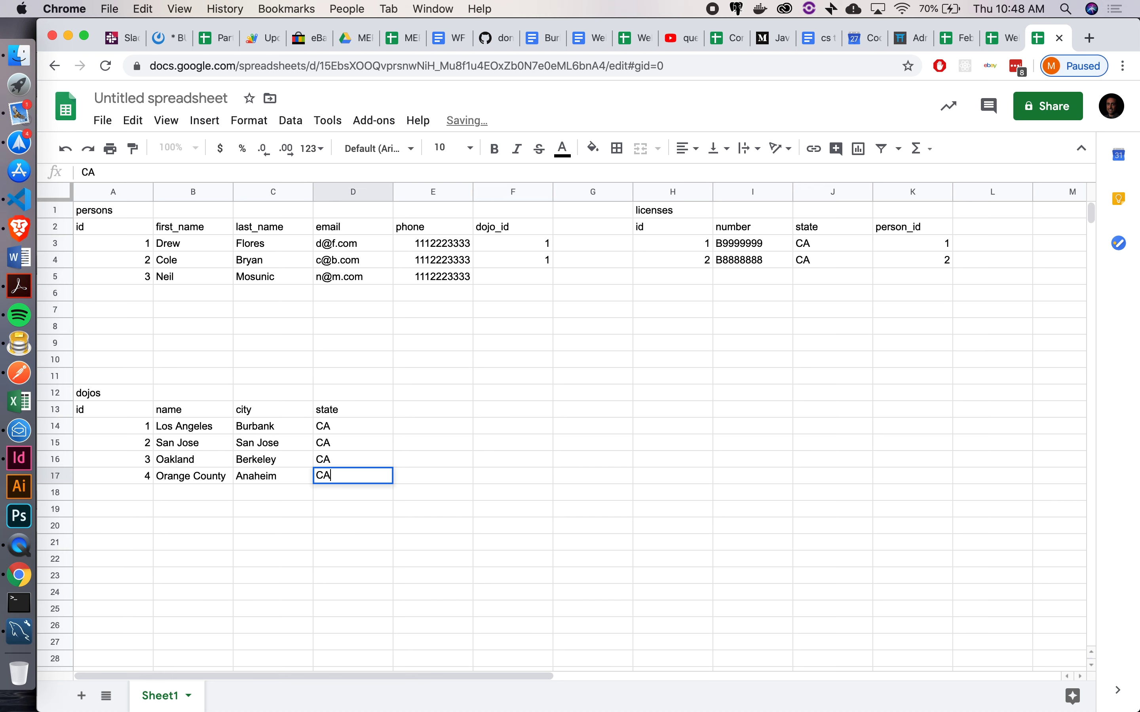
key(Return)
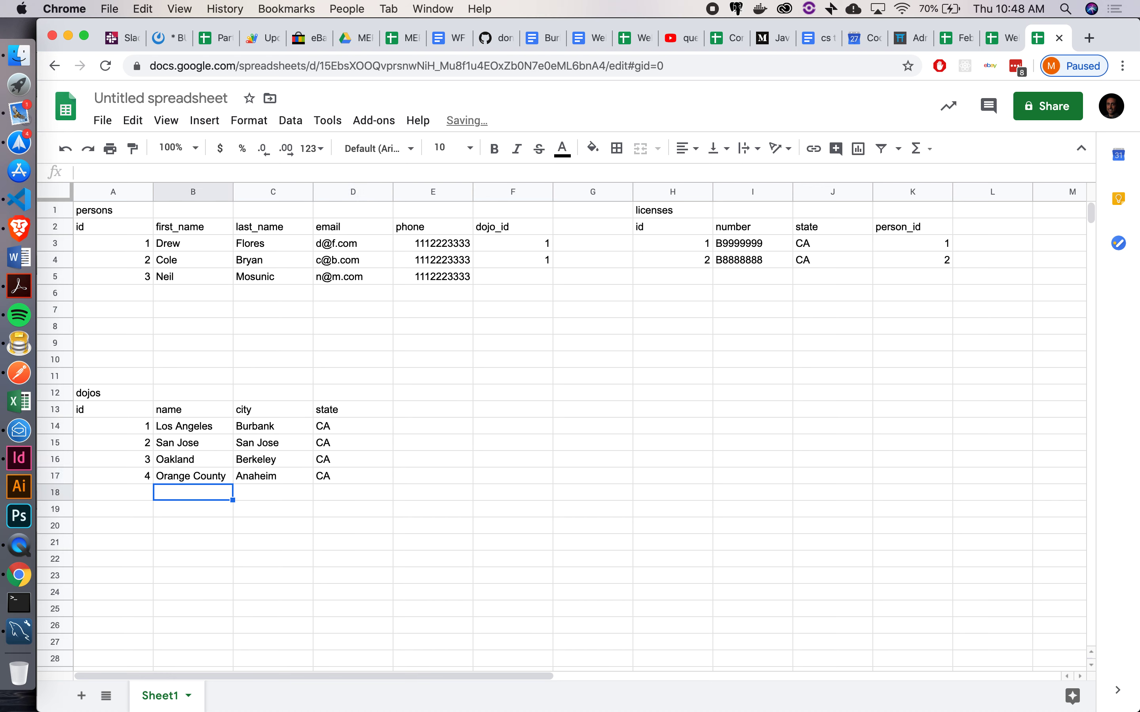
click(536, 278)
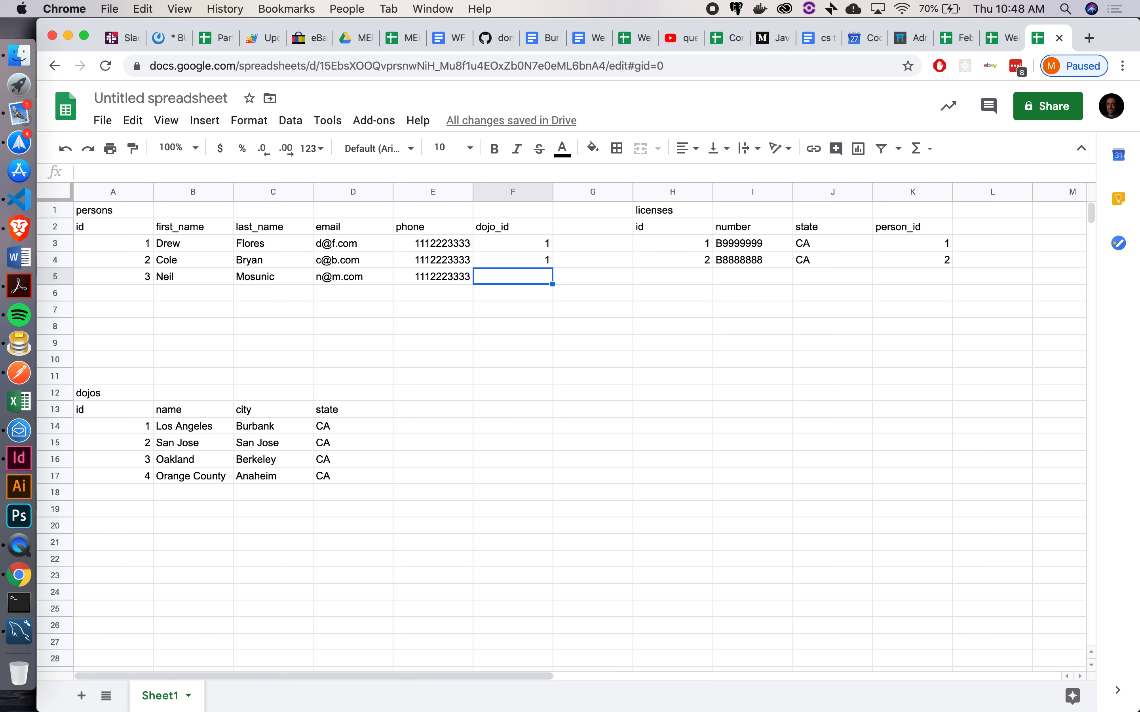
Give person 3 dojo_id 4, then add person id 4 with name, email and copied phone
text(4)
key(Return)
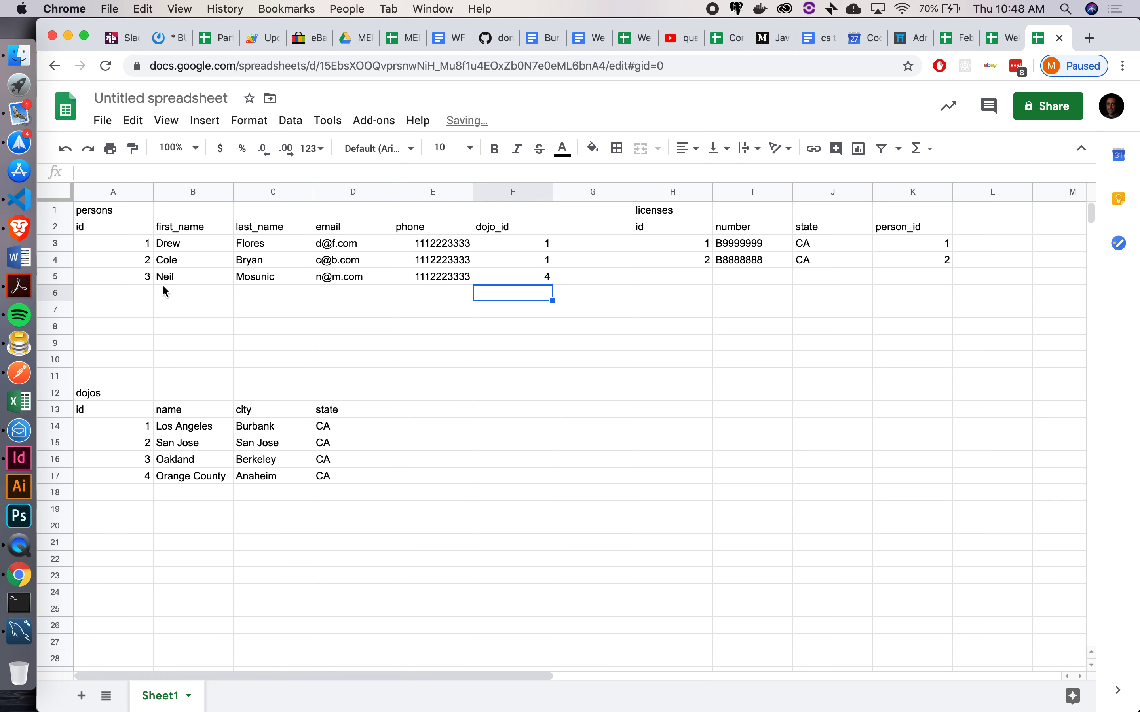
click(144, 292)
text(4)
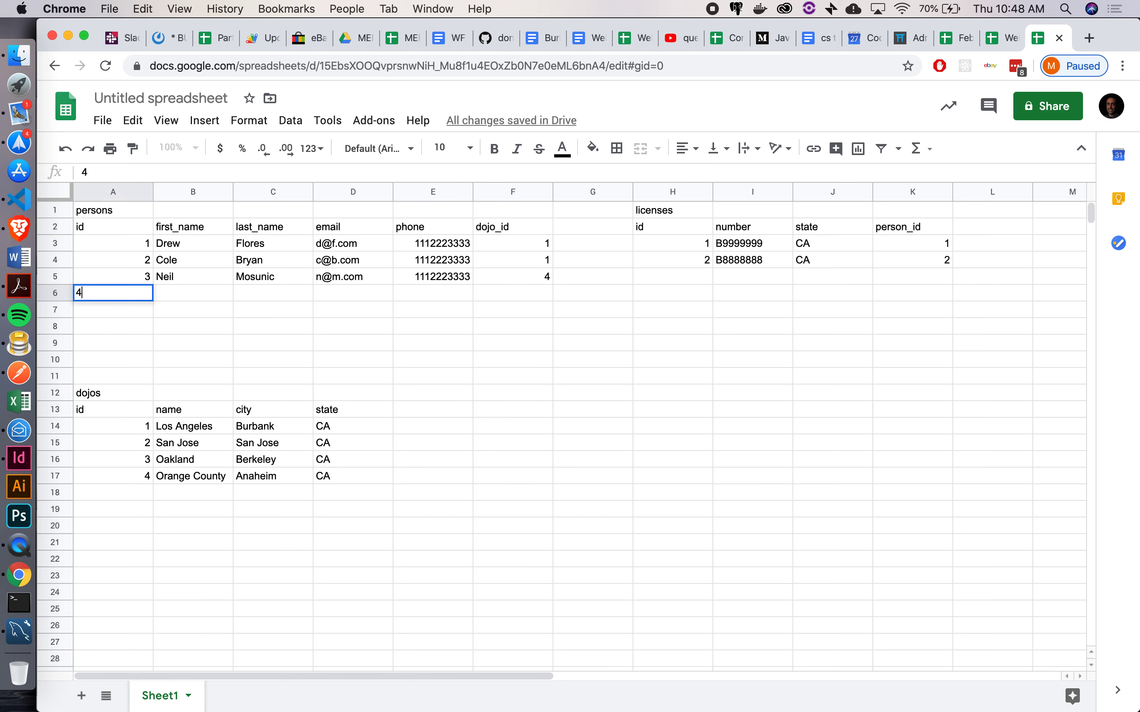
key(Tab)
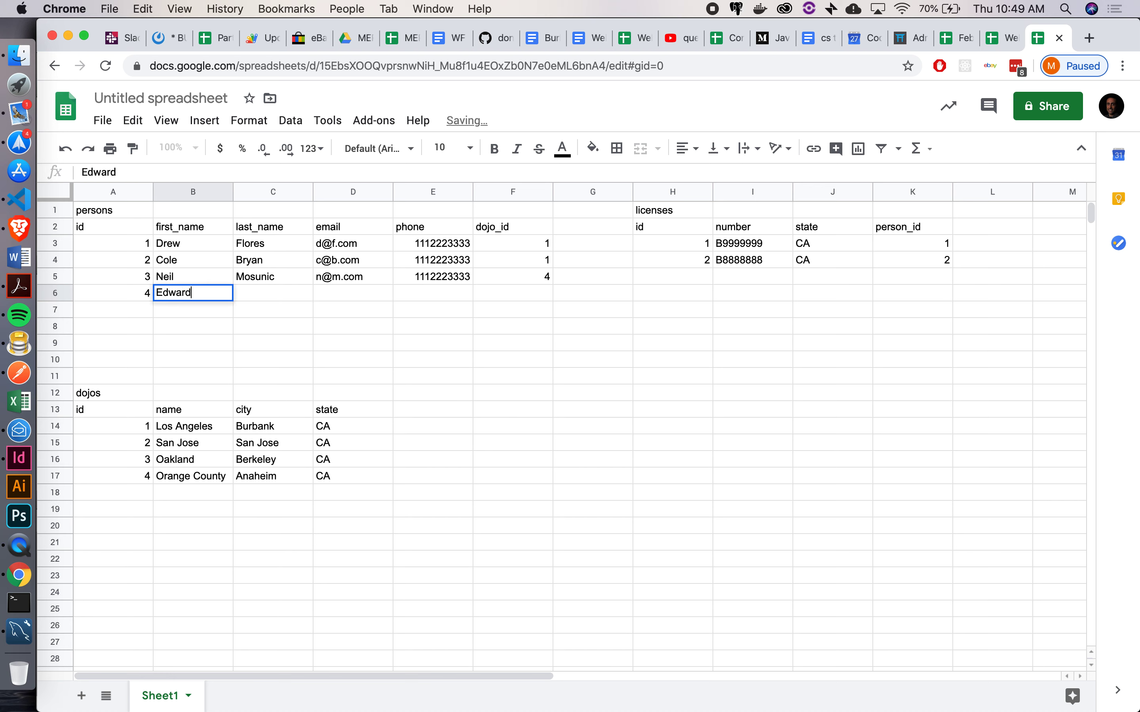
key(Tab)
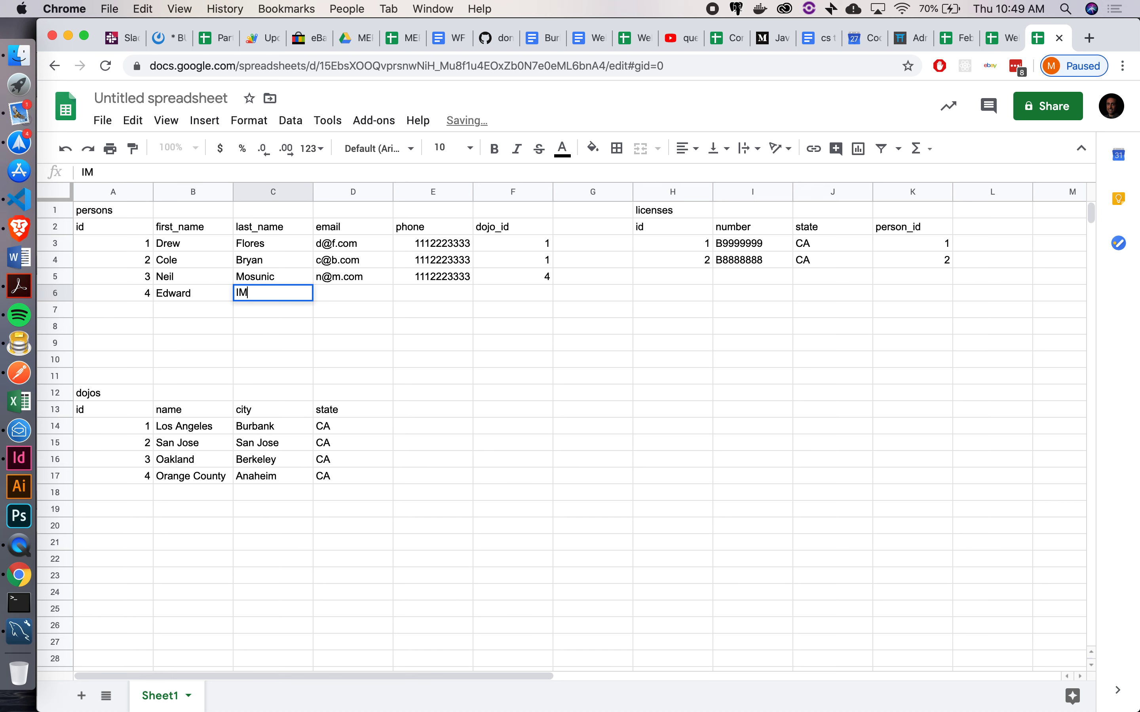
key(Tab)
text(e)
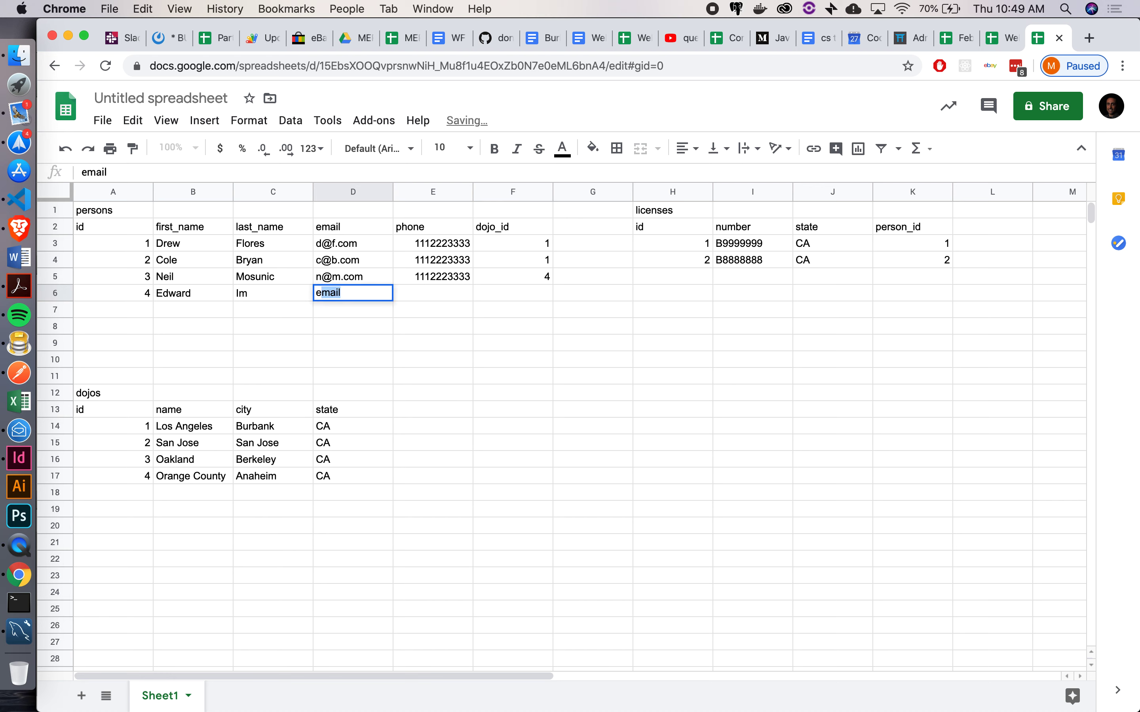
text(@i.com)
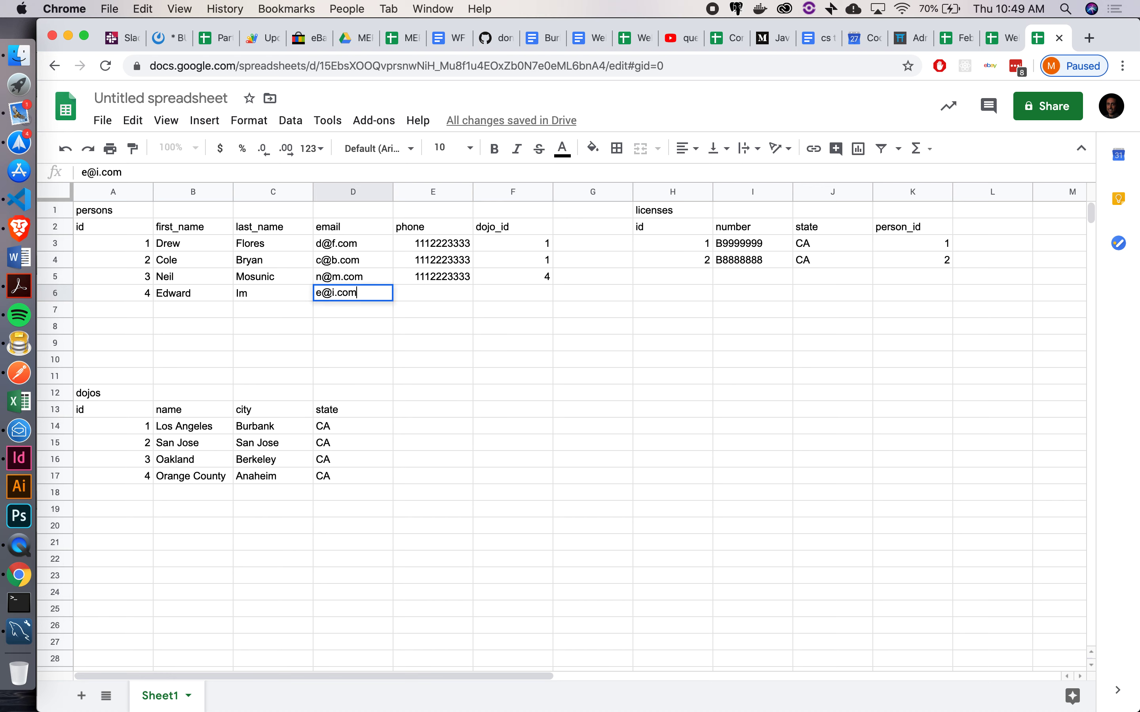
key(Tab)
key(Up)
key(shift+Down)
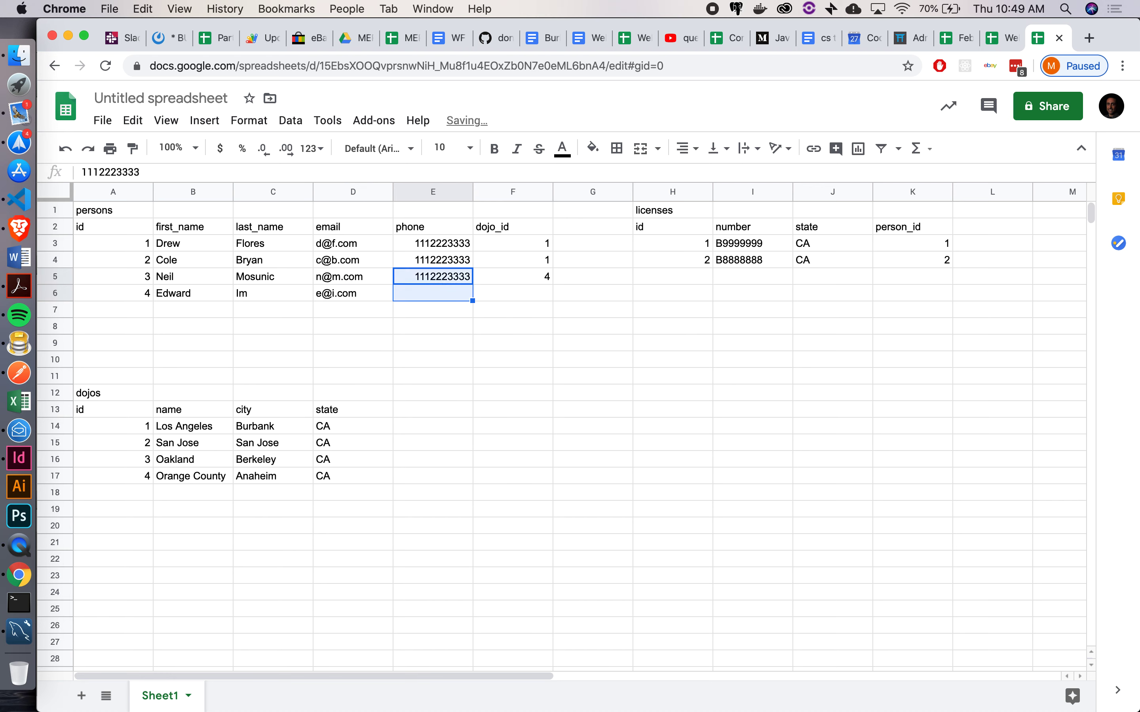
key(ctrl+d)
key(Down)
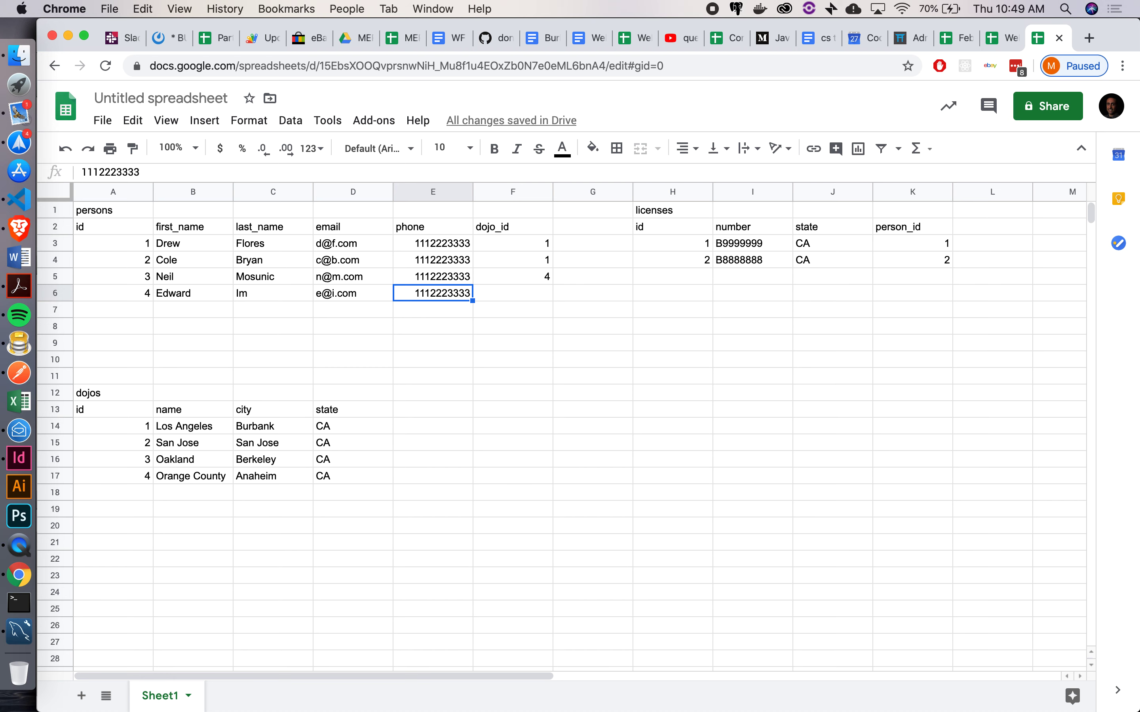
Set person 4's dojo_id to 3 and return to MySQL Workbench
key(Right)
text(3)
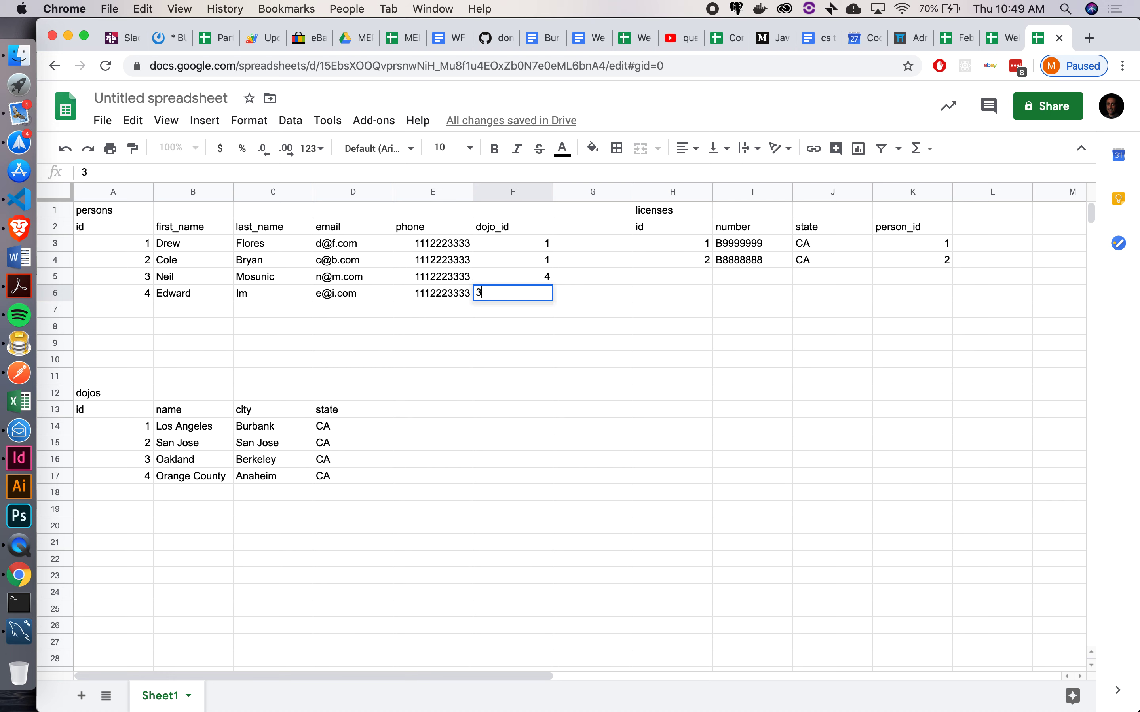
key(Return)
key(Down)
key(Down)
key(Down)
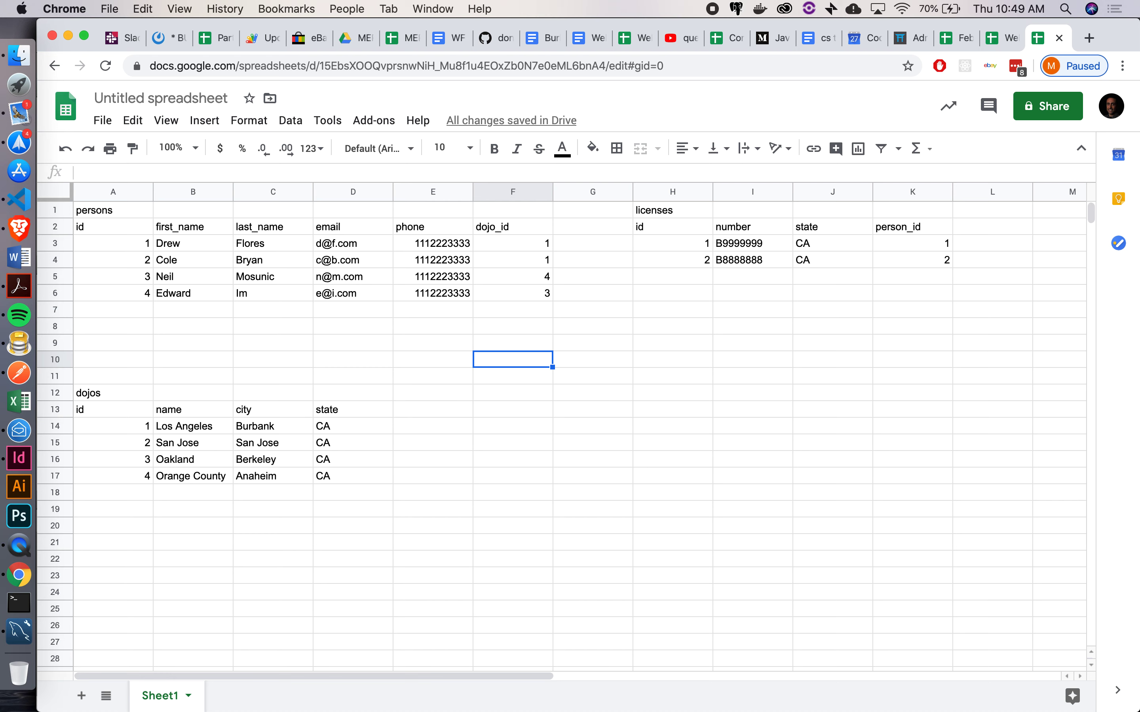
click(20, 632)
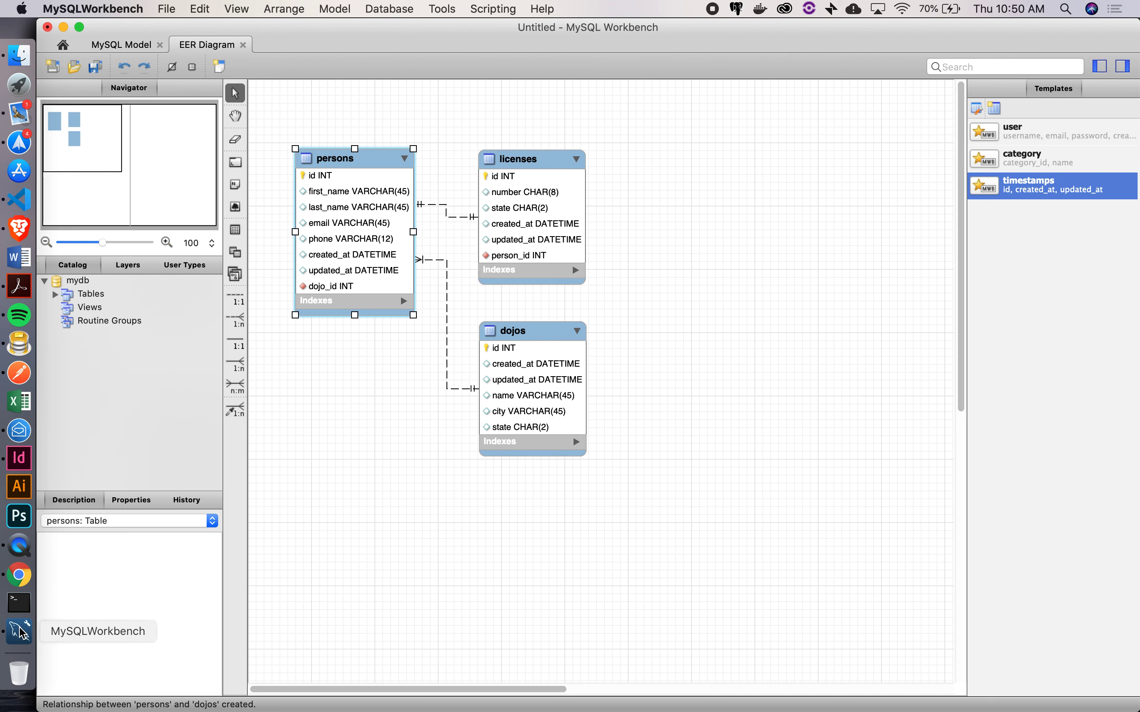
Place a timestamps-template table, delete the stray table1, and move timestamps below persons
click(235, 230)
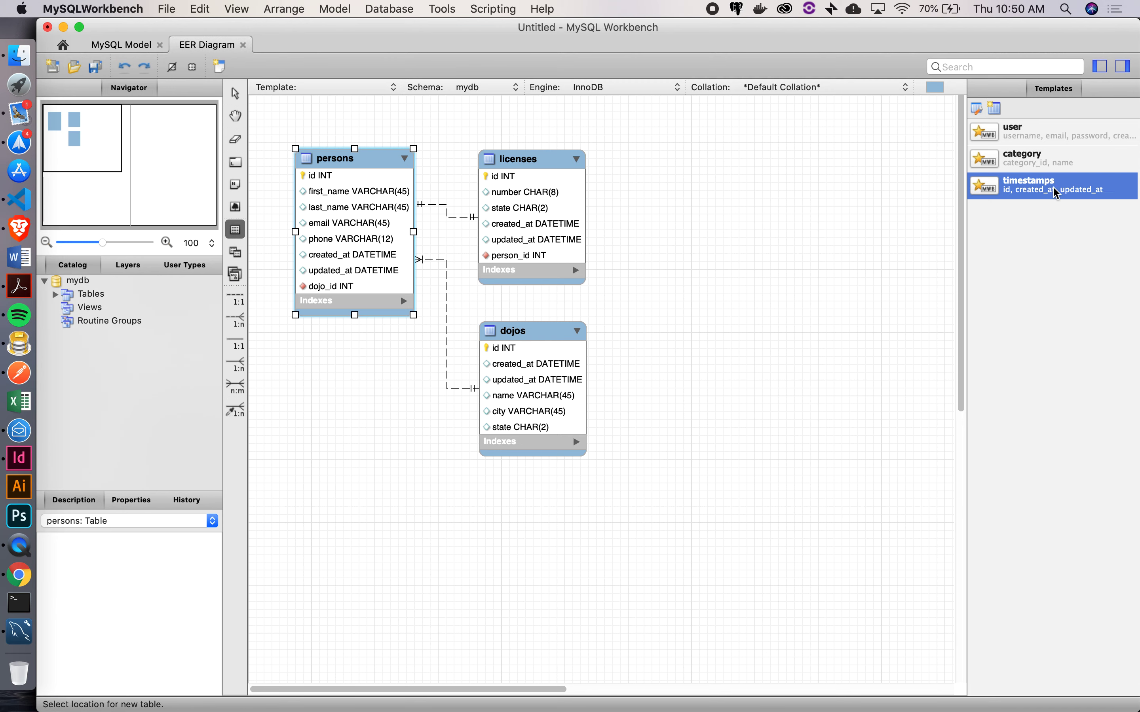
click(317, 101)
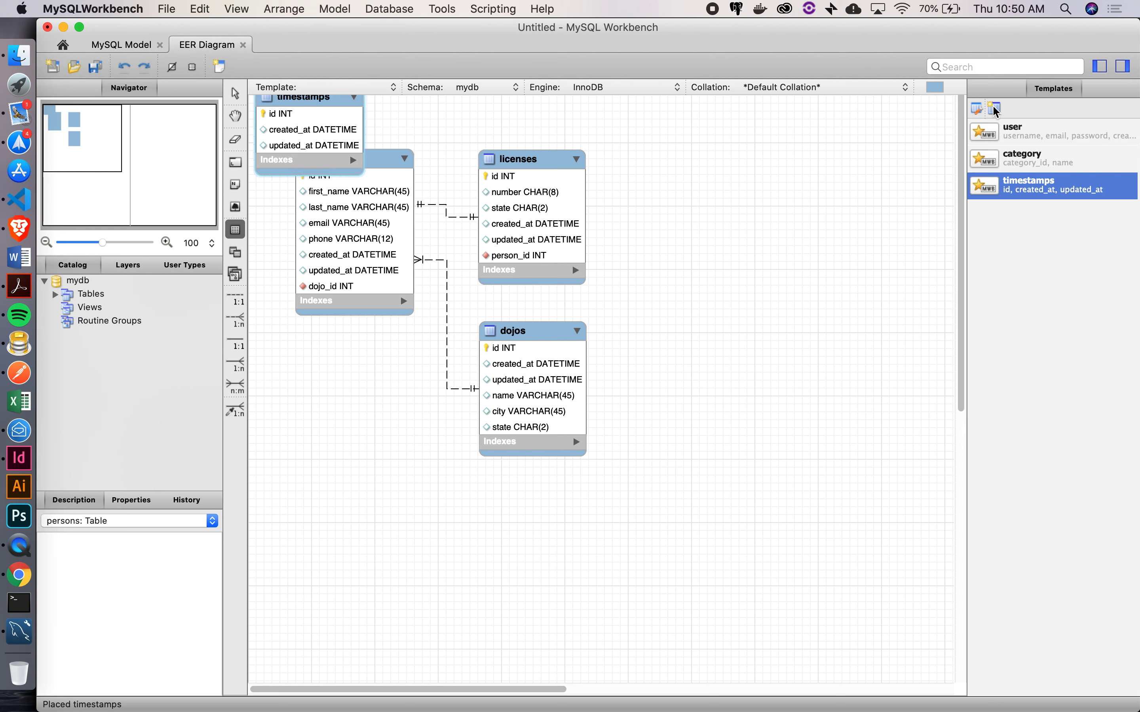
click(317, 101)
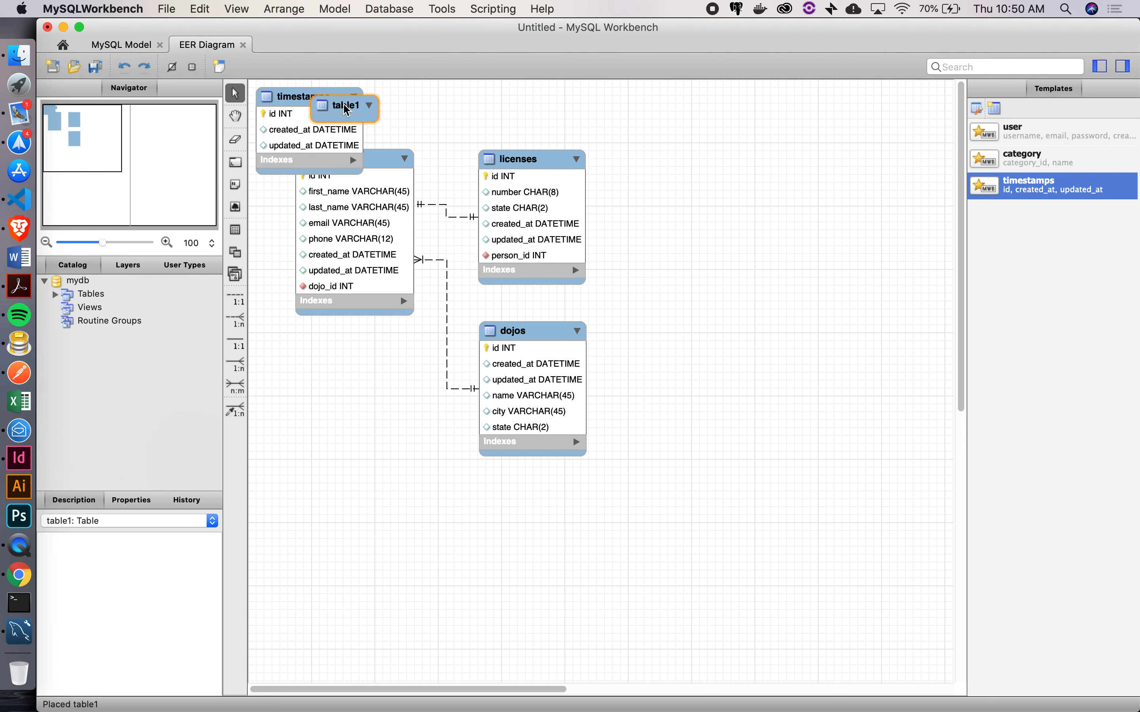
key(Delete)
drag(309, 100, 346, 408)
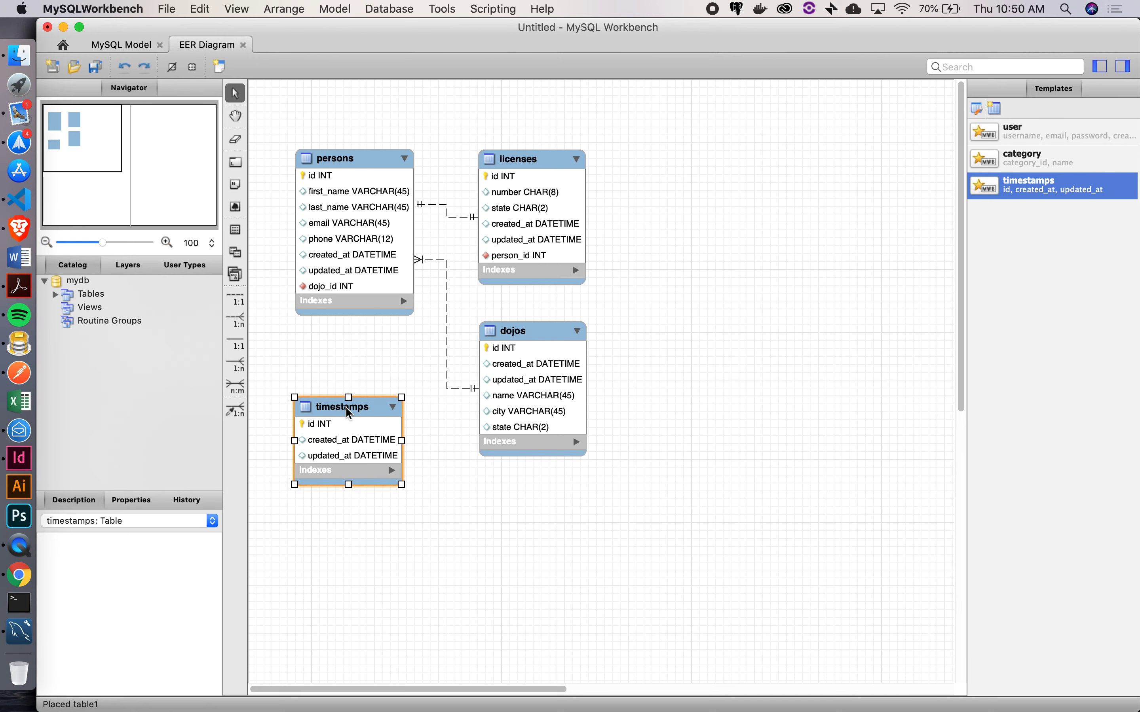
Rename the timestamps table to products and add a name column
double_click(346, 408)
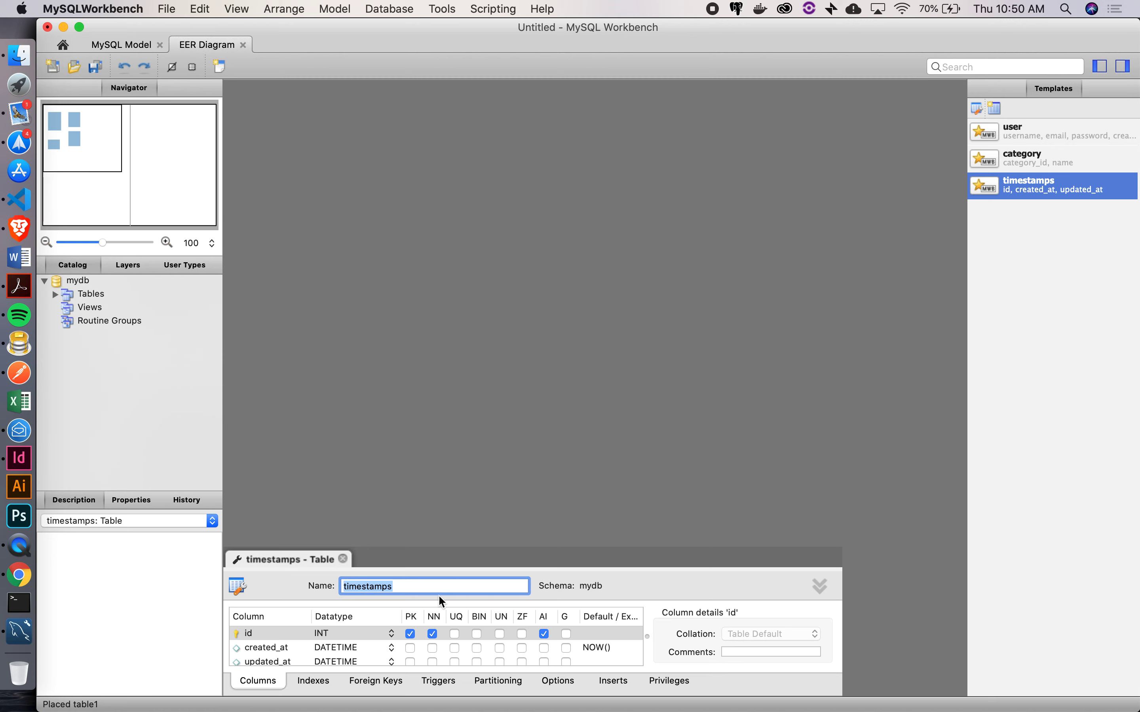
text(products)
key(Return)
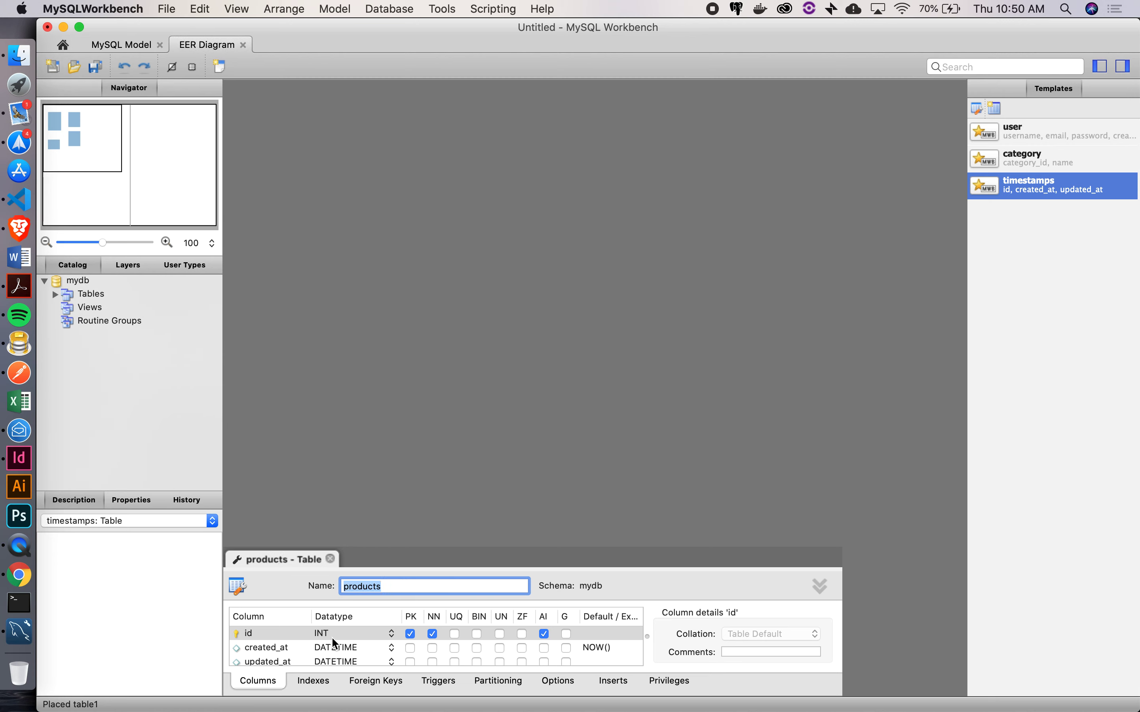
scroll(315, 655, down, 1)
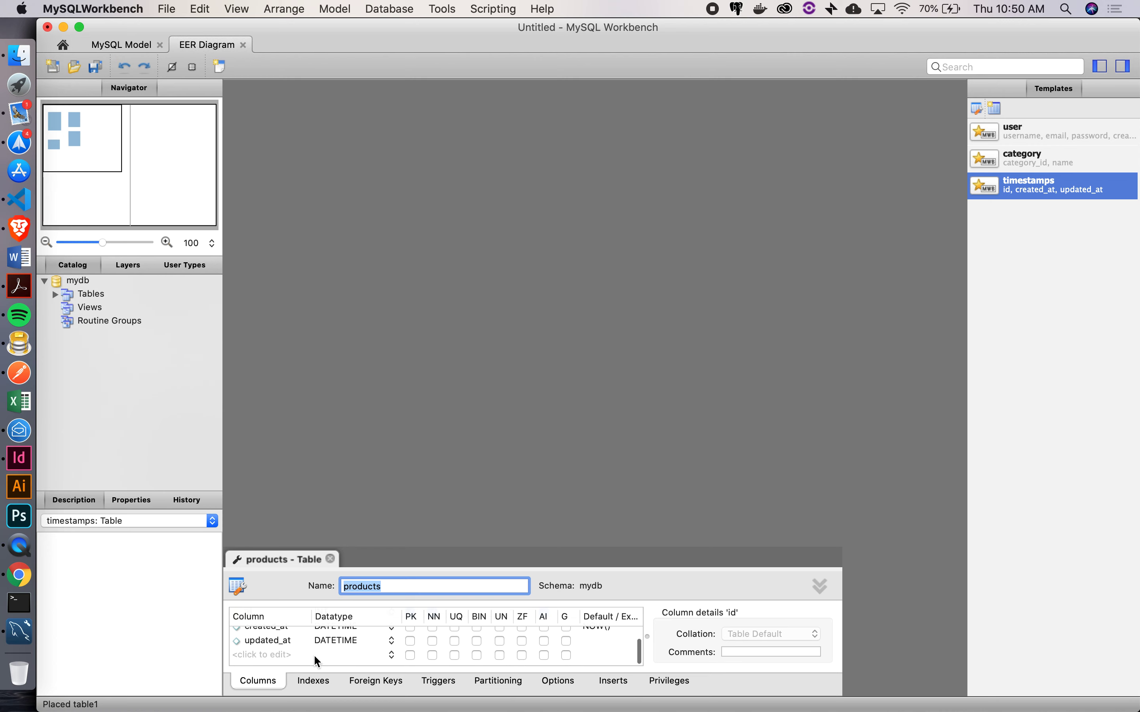
double_click(266, 658)
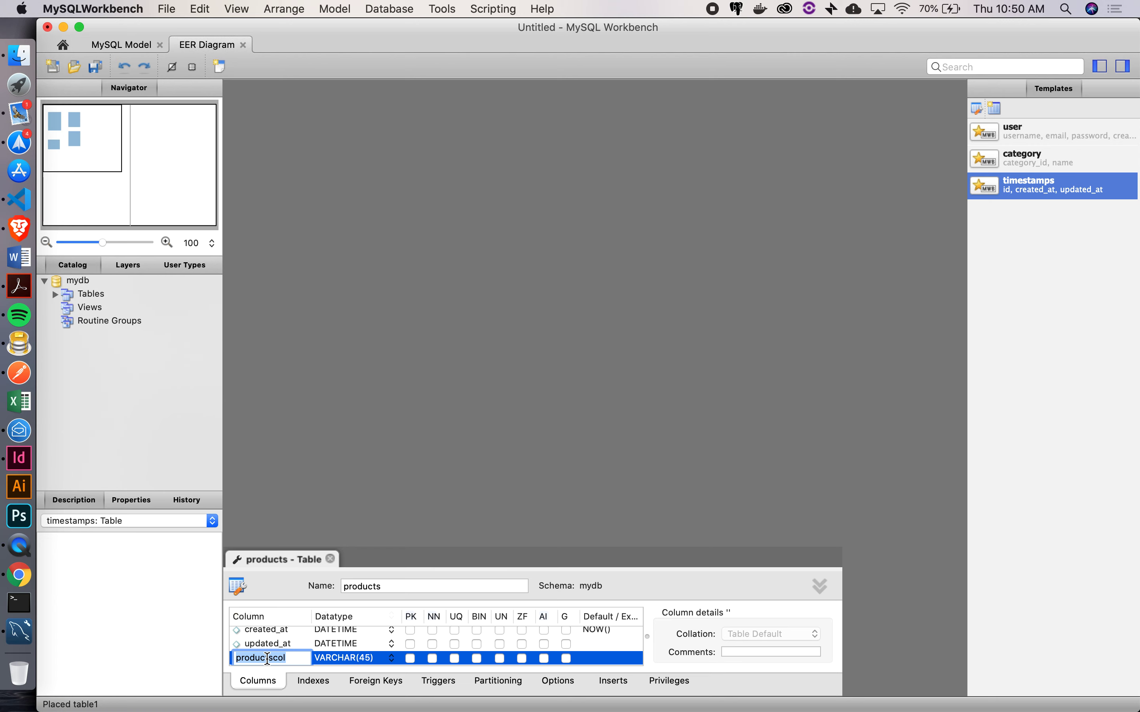
text(name)
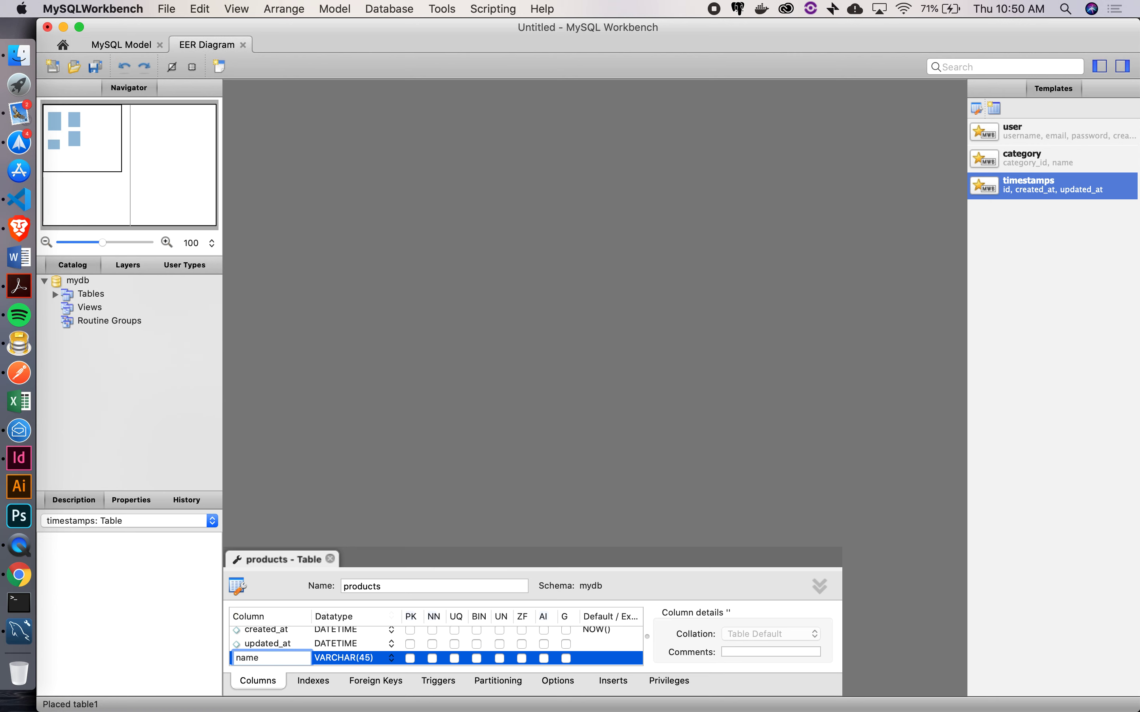
key(Tab)
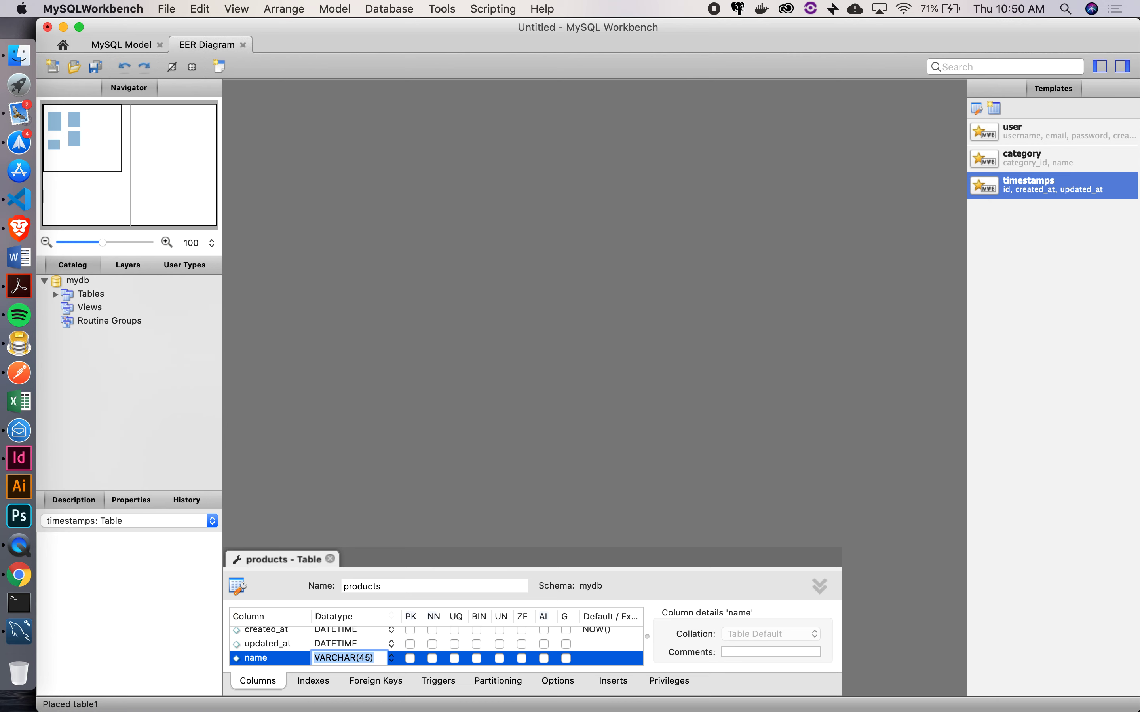
Add a price column of type FLOAT to products and close the editor
scroll(258, 658, down, 1)
click(258, 658)
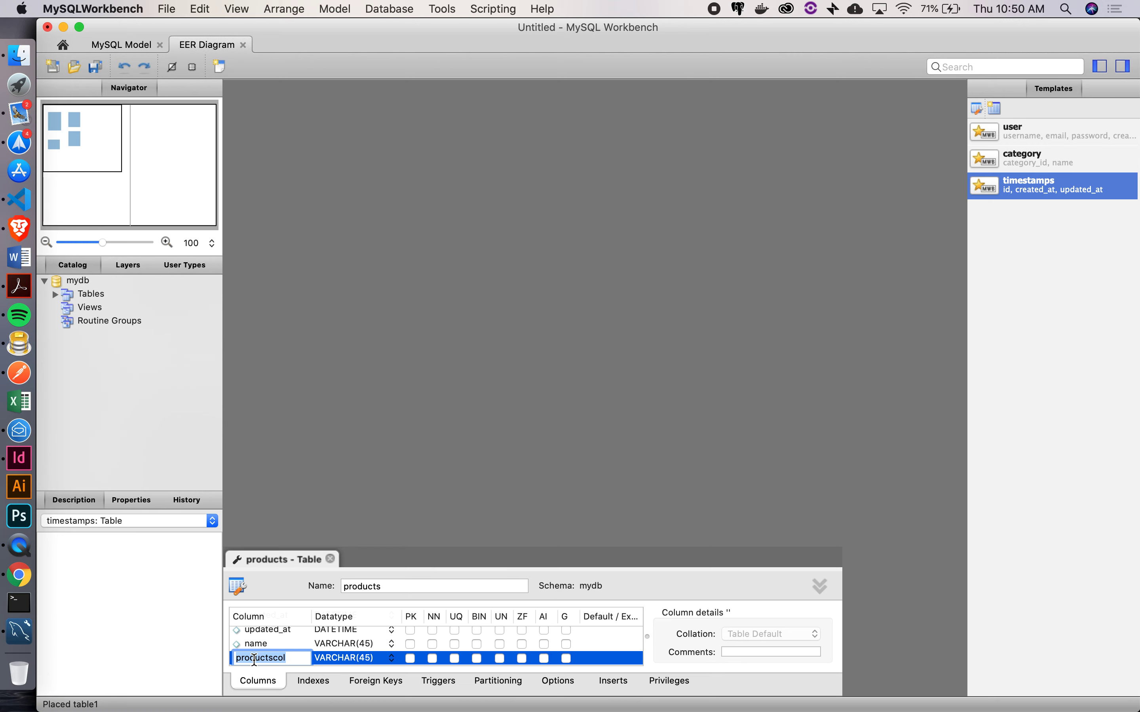
text(price)
key(Tab)
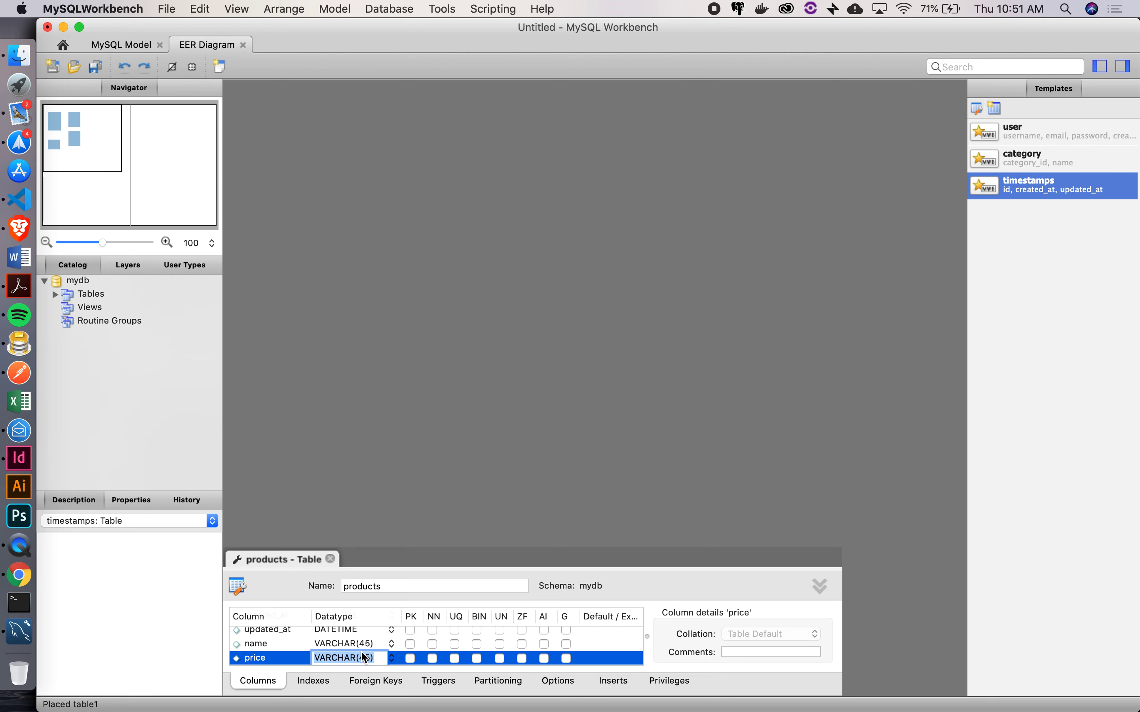
scroll(361, 656, down, 1)
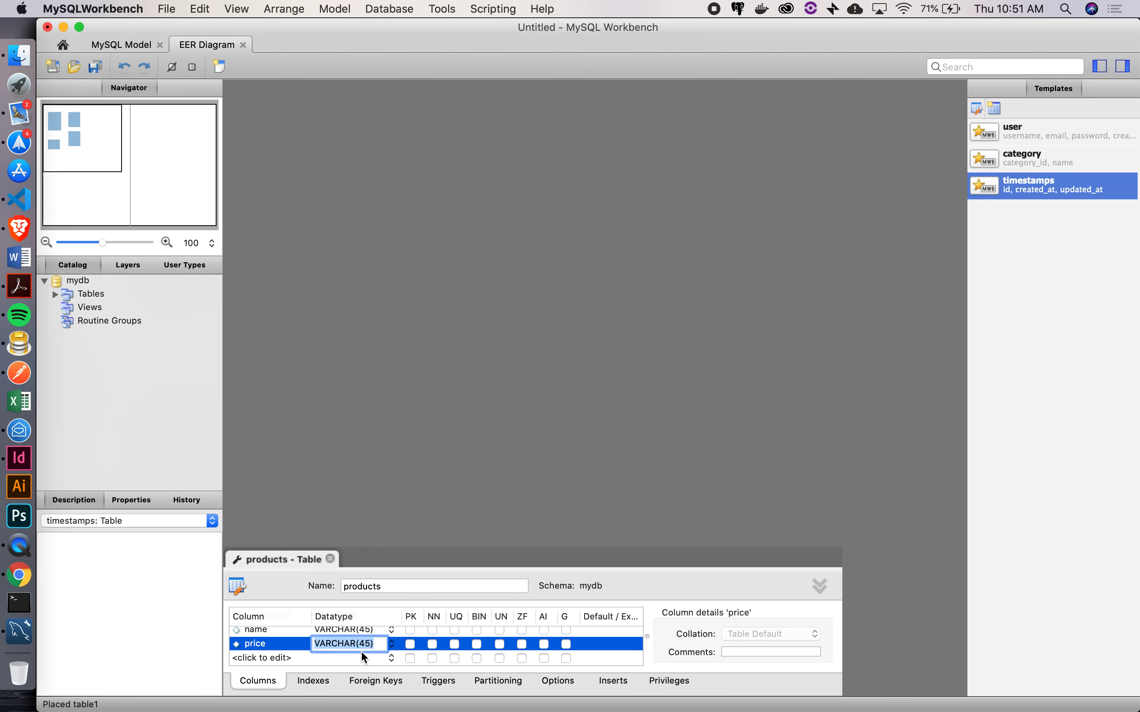
text(FLOAT)
key(Return)
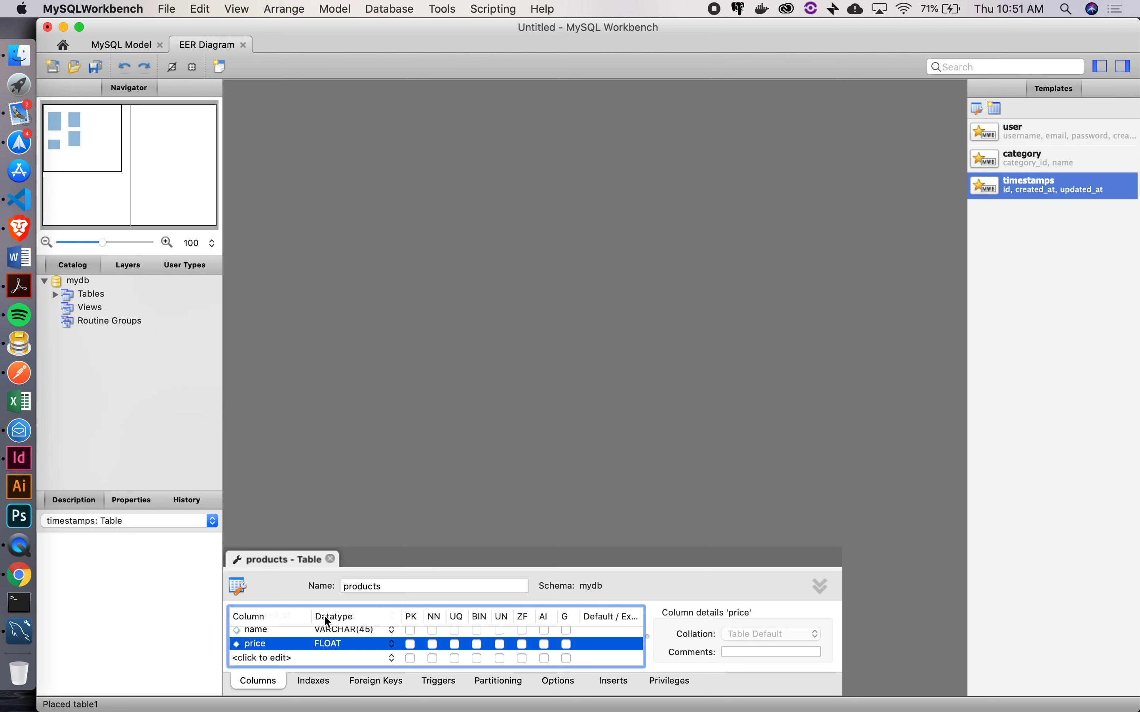
click(331, 559)
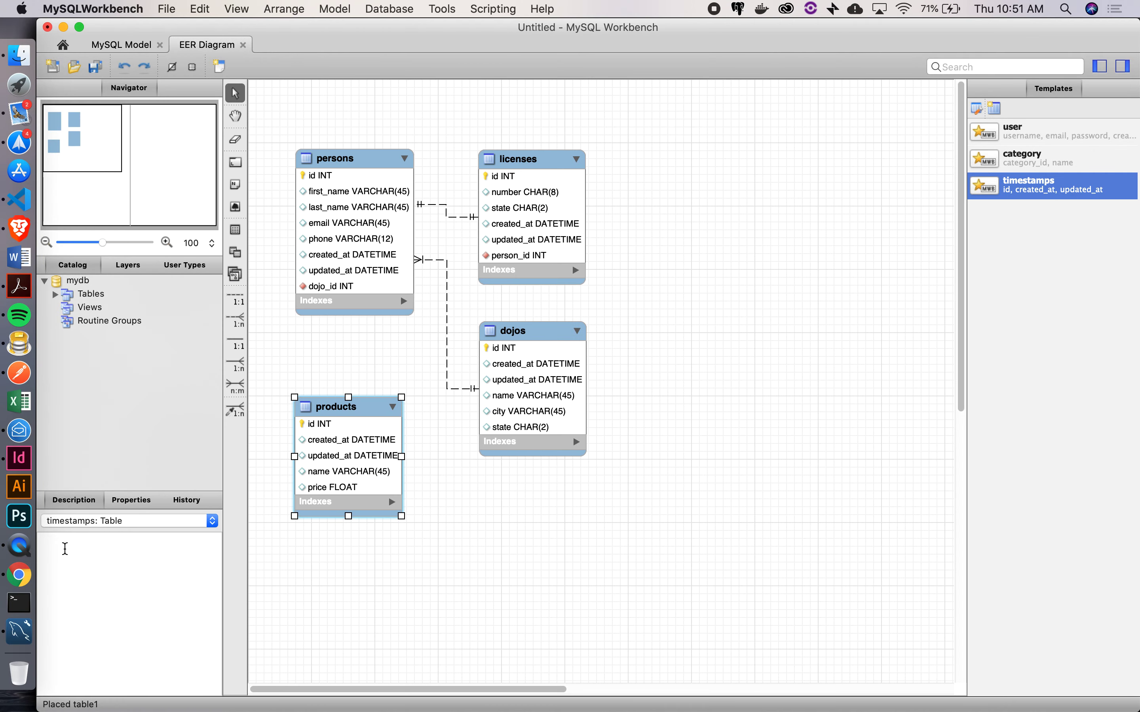
Enter 'products' in F12 with id, name and price headings below, then return to MySQL Workbench
click(19, 576)
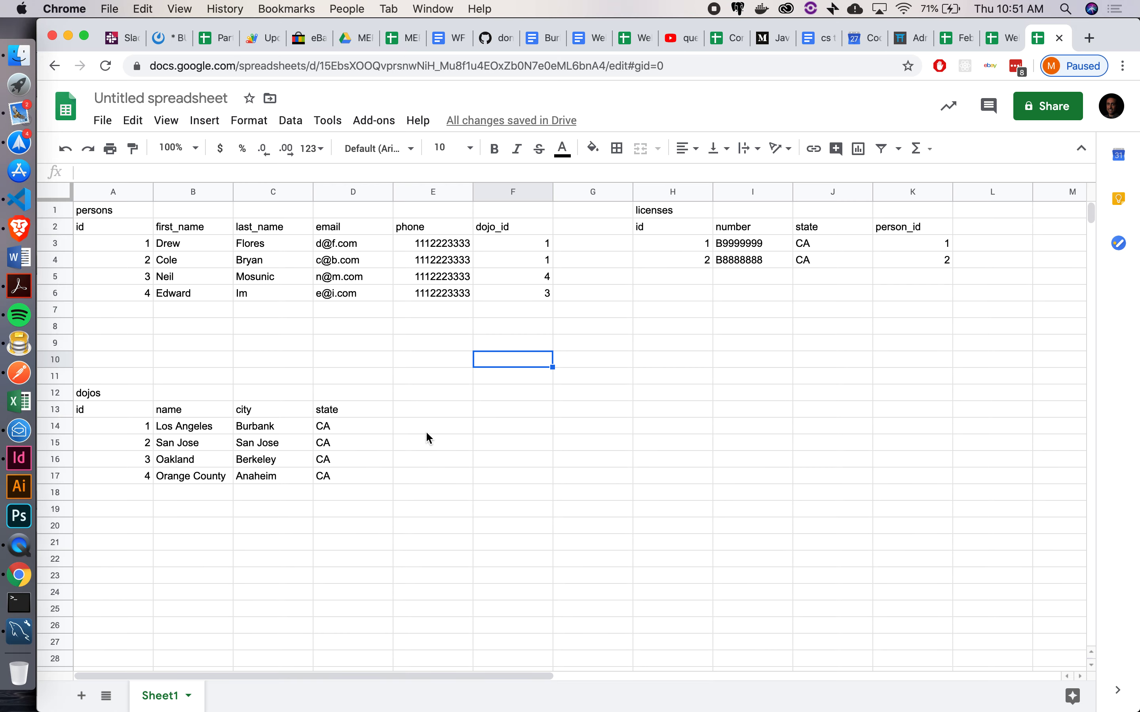
click(429, 391)
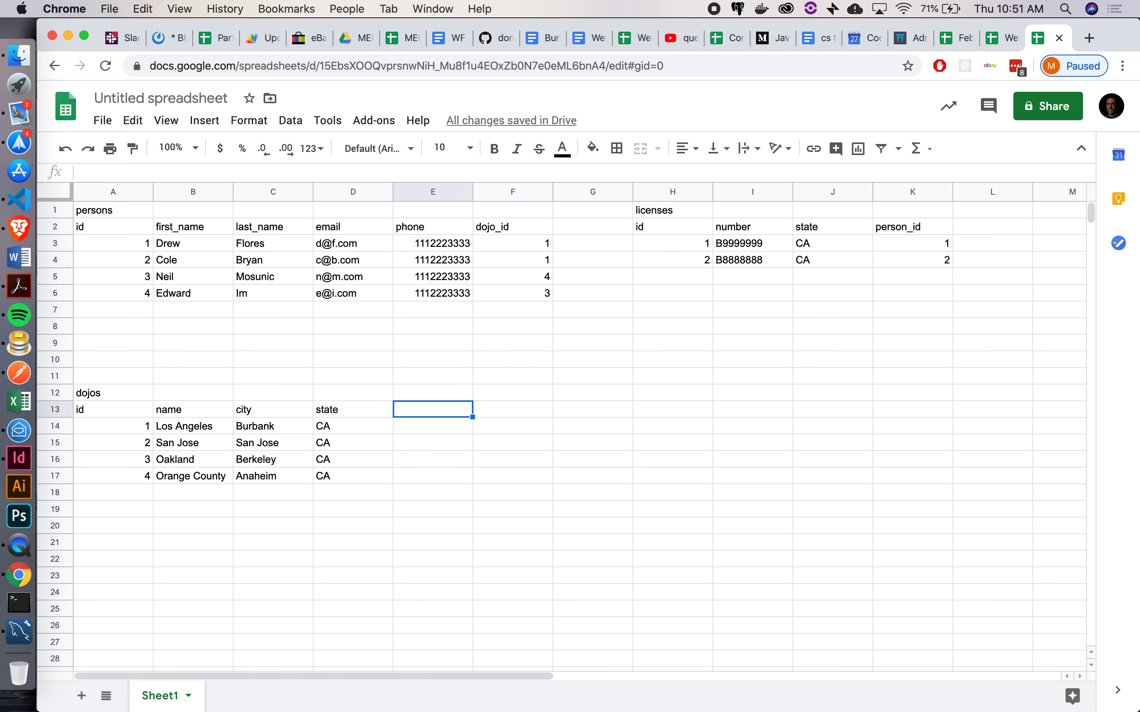
key(Right)
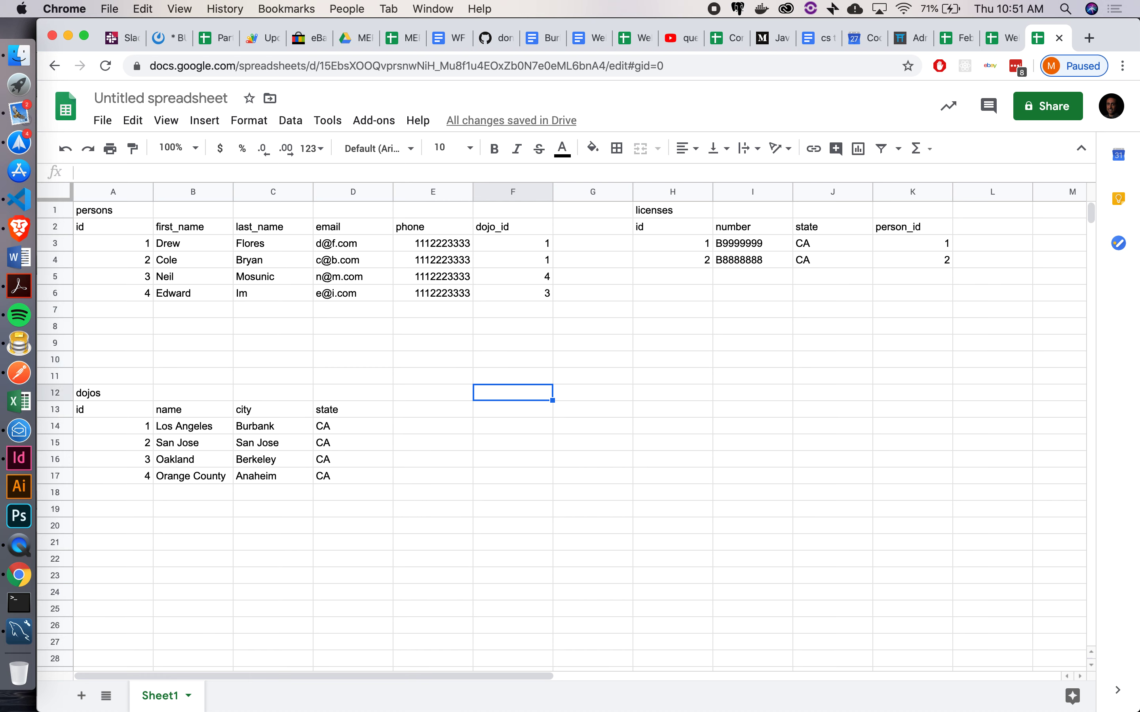
text(products)
key(Return)
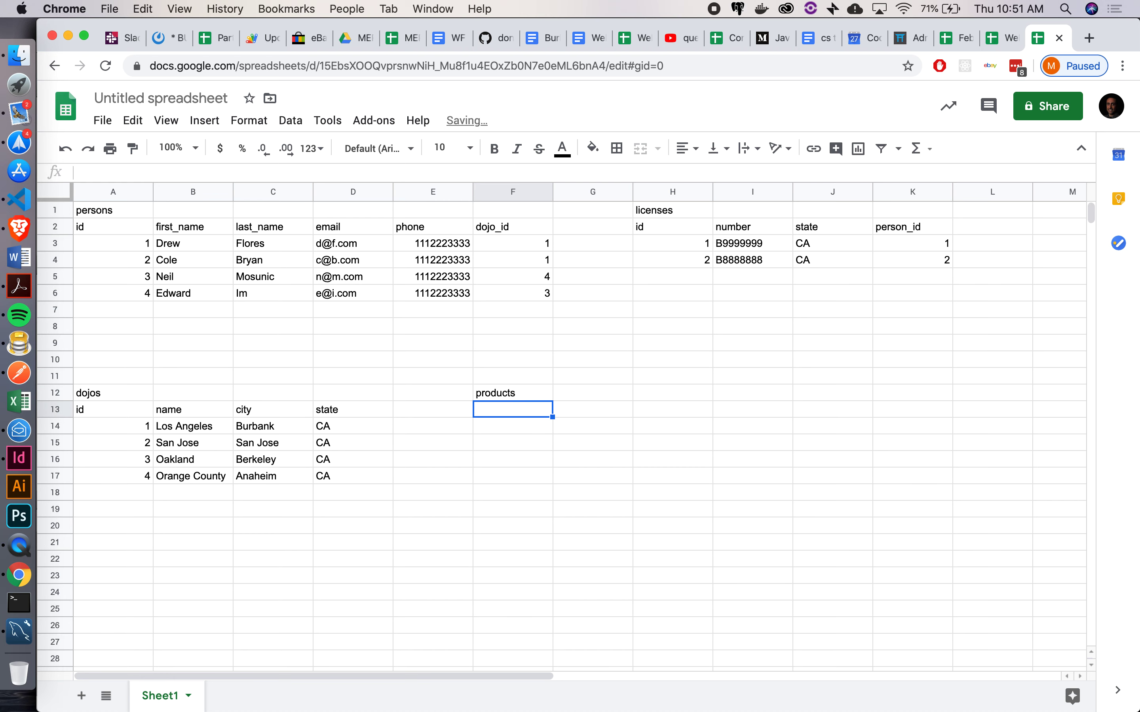
text(id)
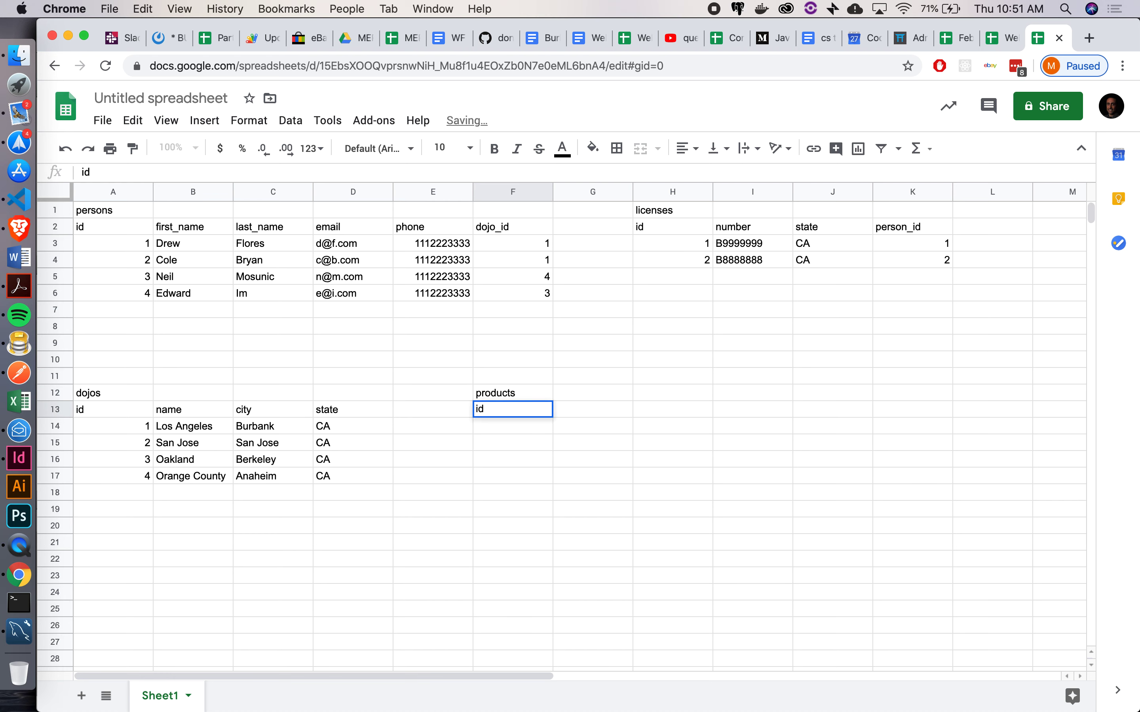
key(Tab)
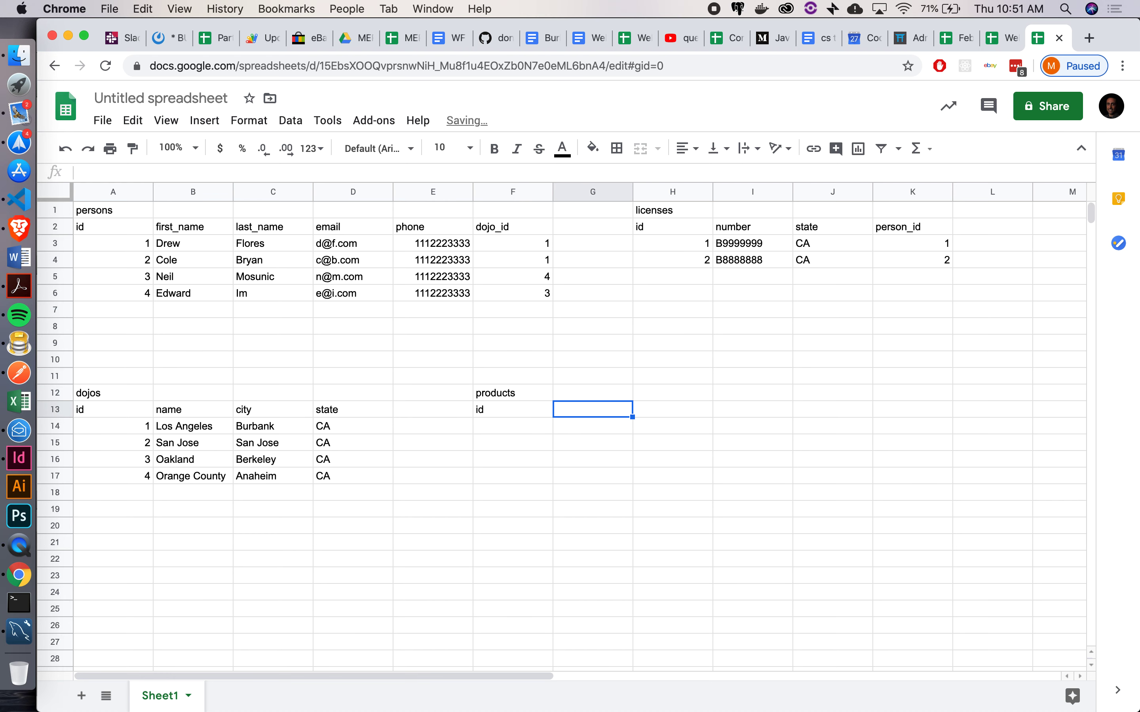
text(name)
key(Tab)
text(price)
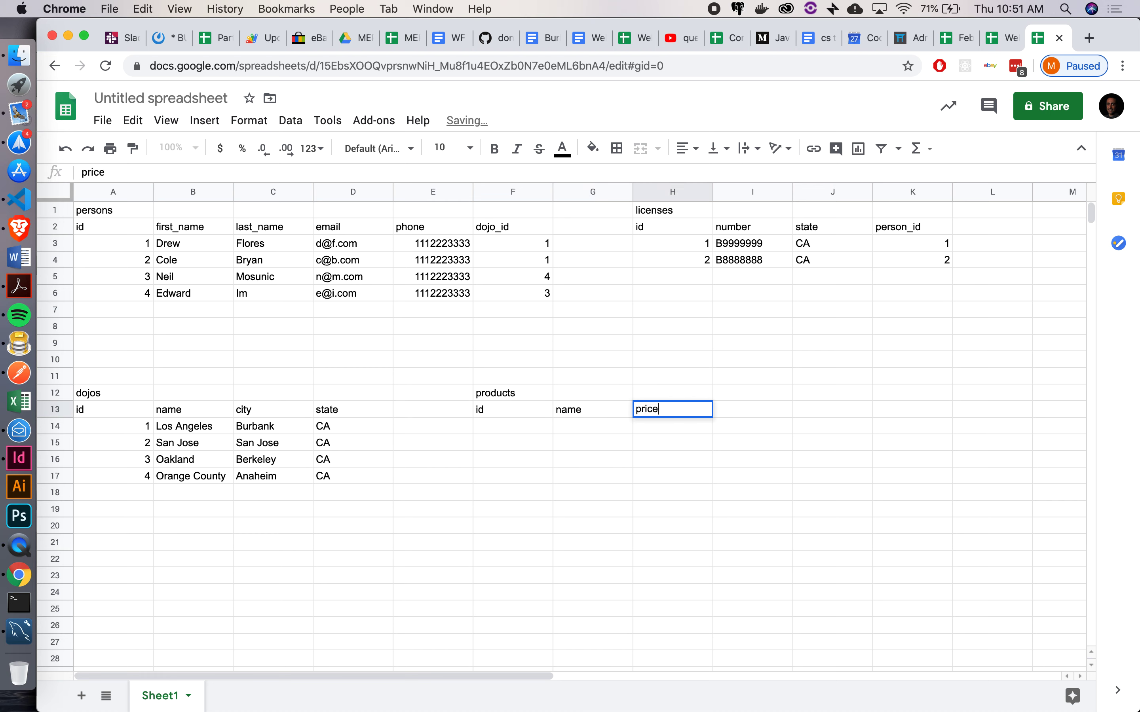
key(Down)
key(Left)
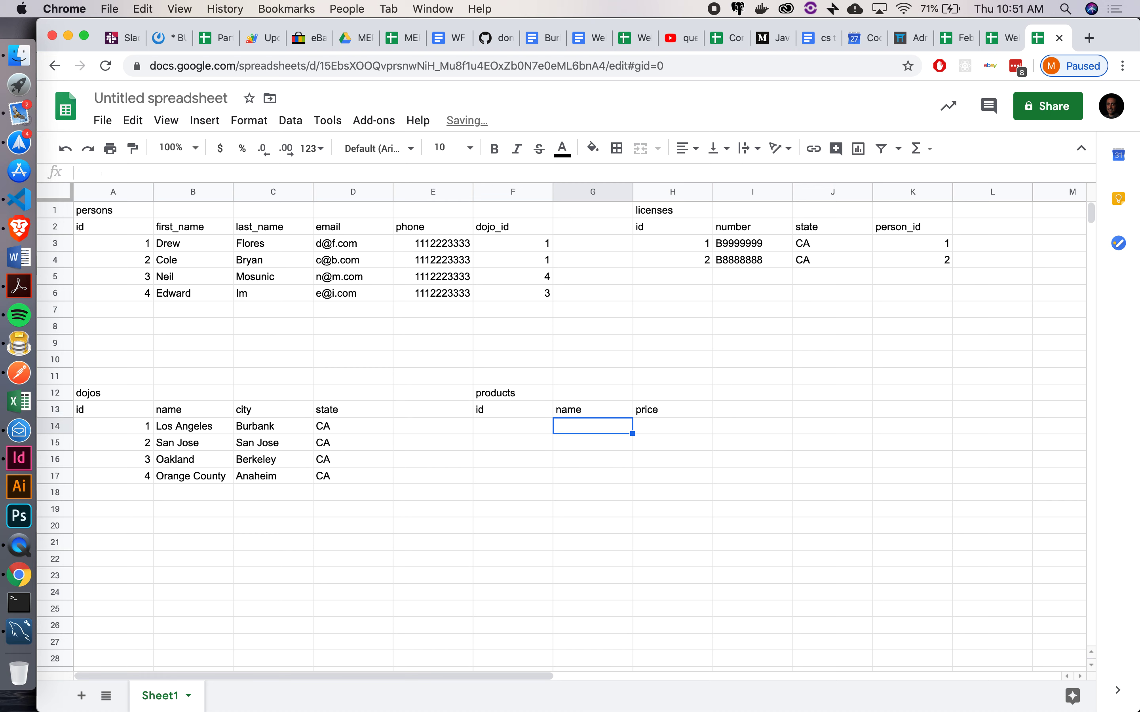
click(14, 634)
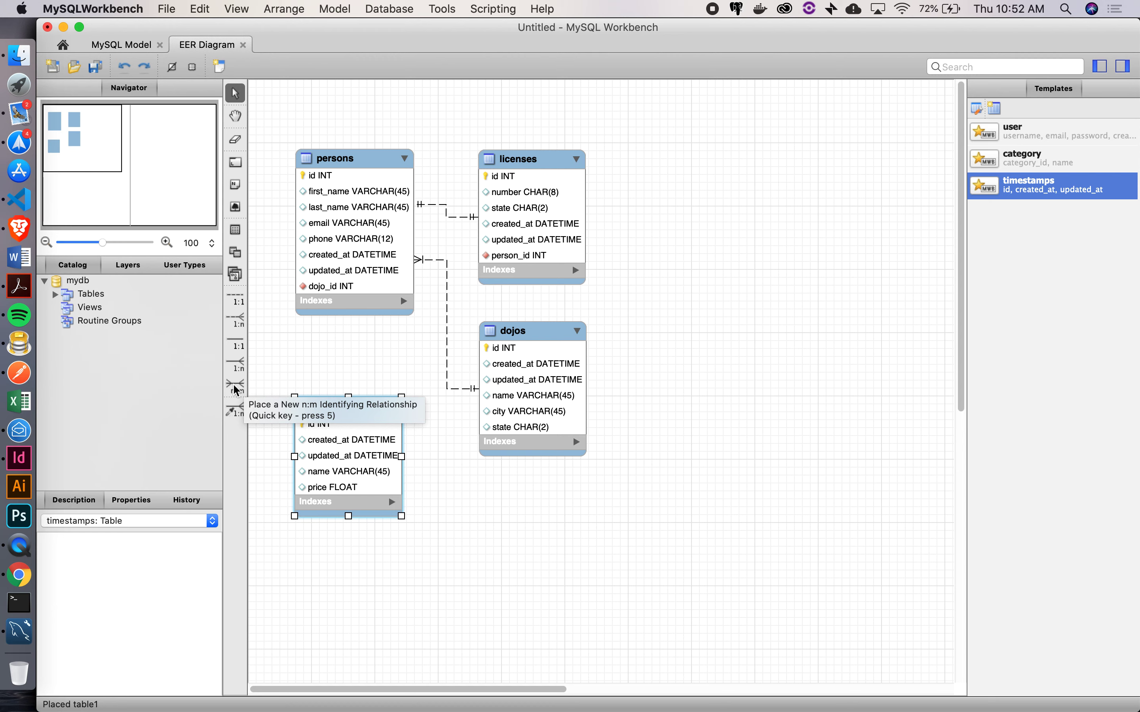
Create a many-to-many relationship between persons and products, generating the persons_has_products table
click(235, 388)
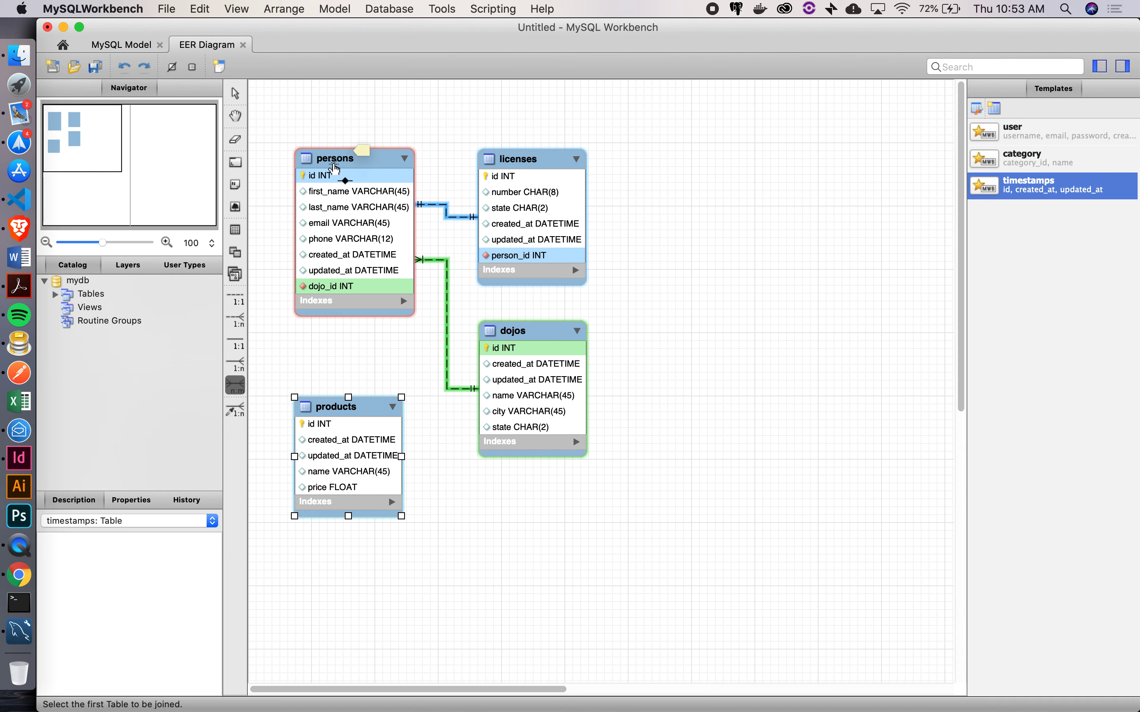
click(335, 165)
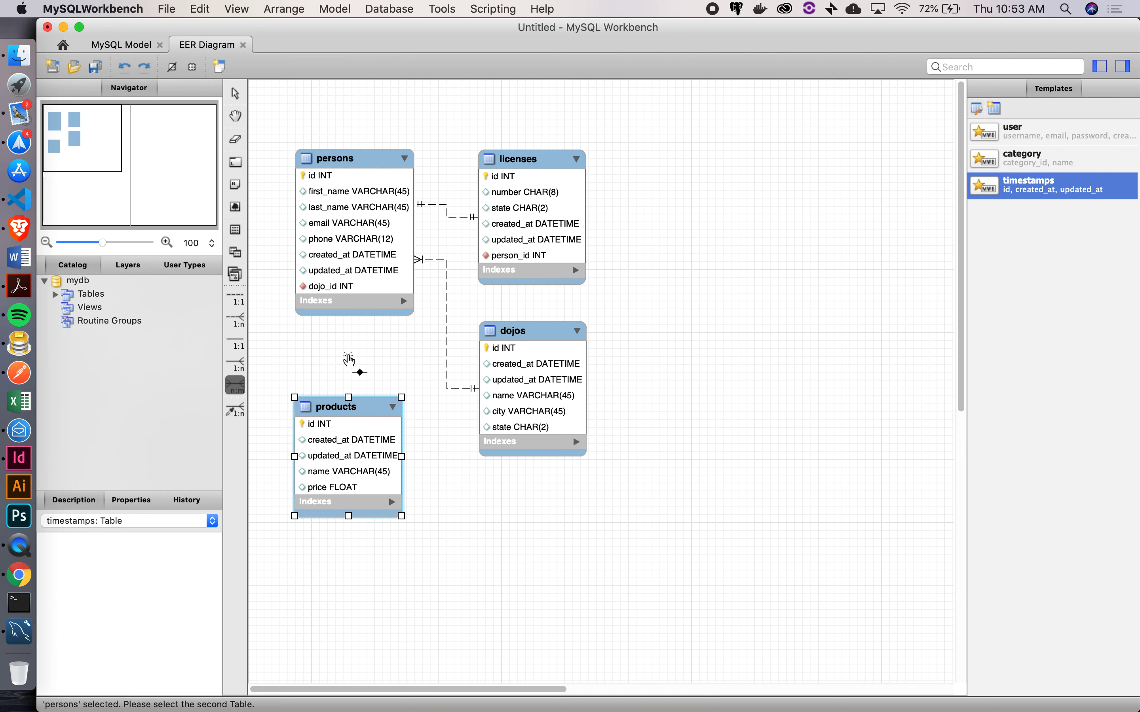
click(342, 406)
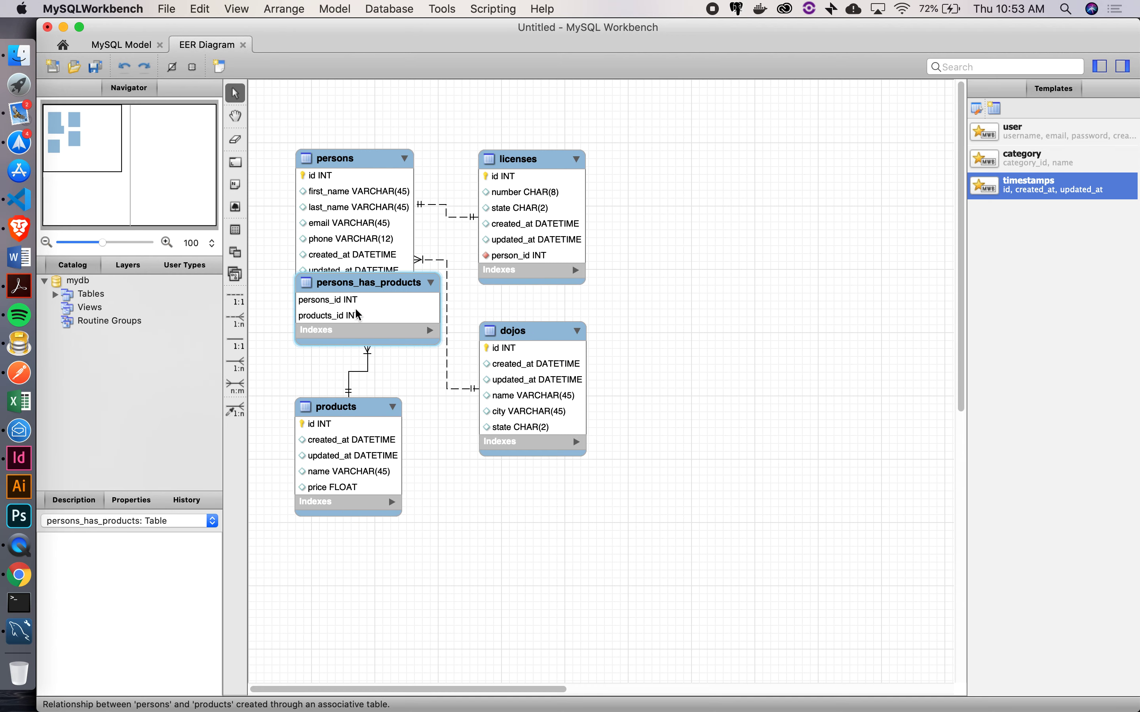
drag(359, 288, 384, 596)
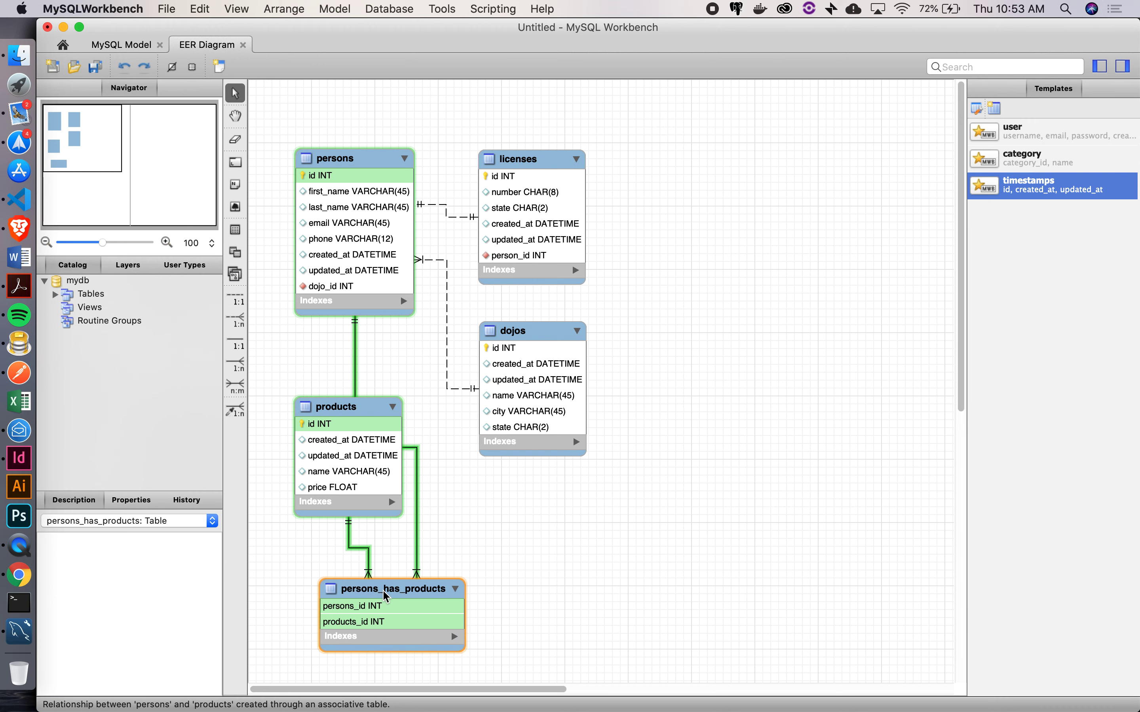
Shift persons, licenses, dojos and products right and place persons_has_products between persons and products
drag(278, 135, 699, 524)
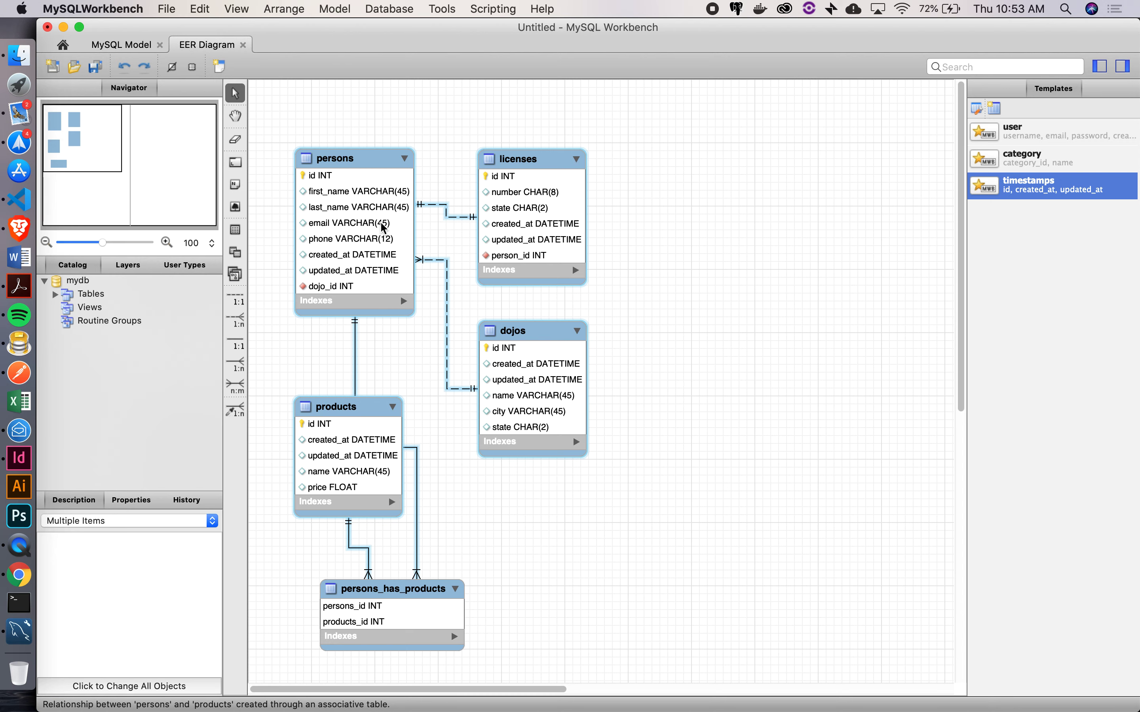
drag(409, 224, 684, 227)
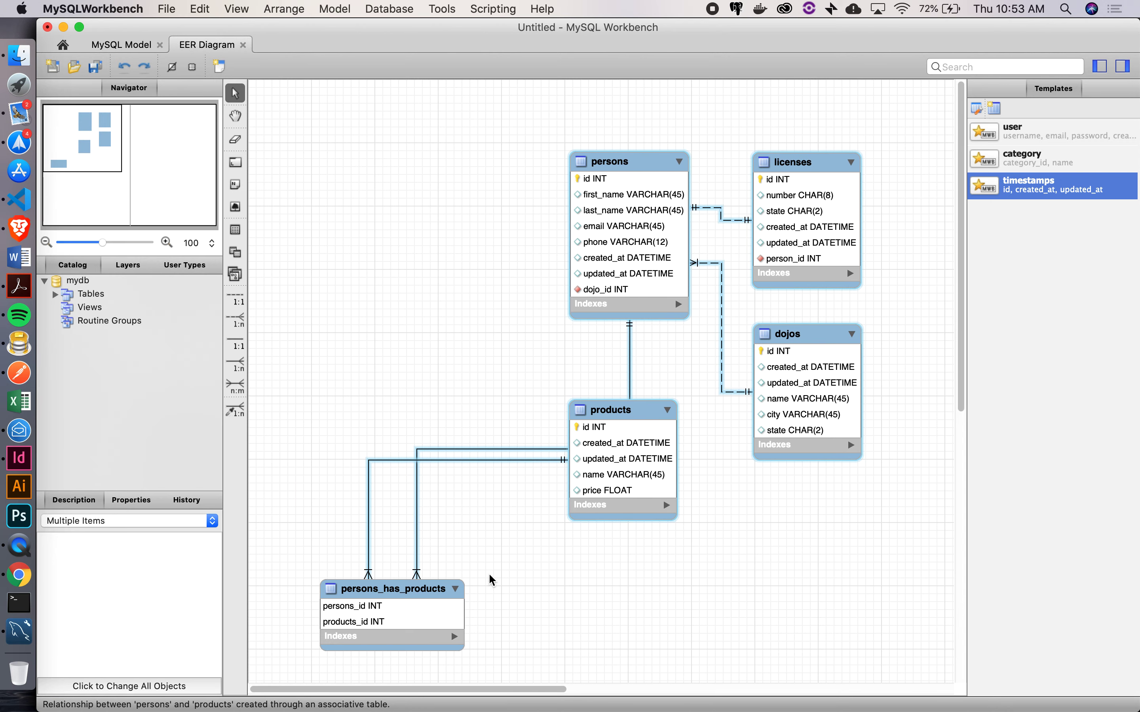
drag(381, 592, 423, 325)
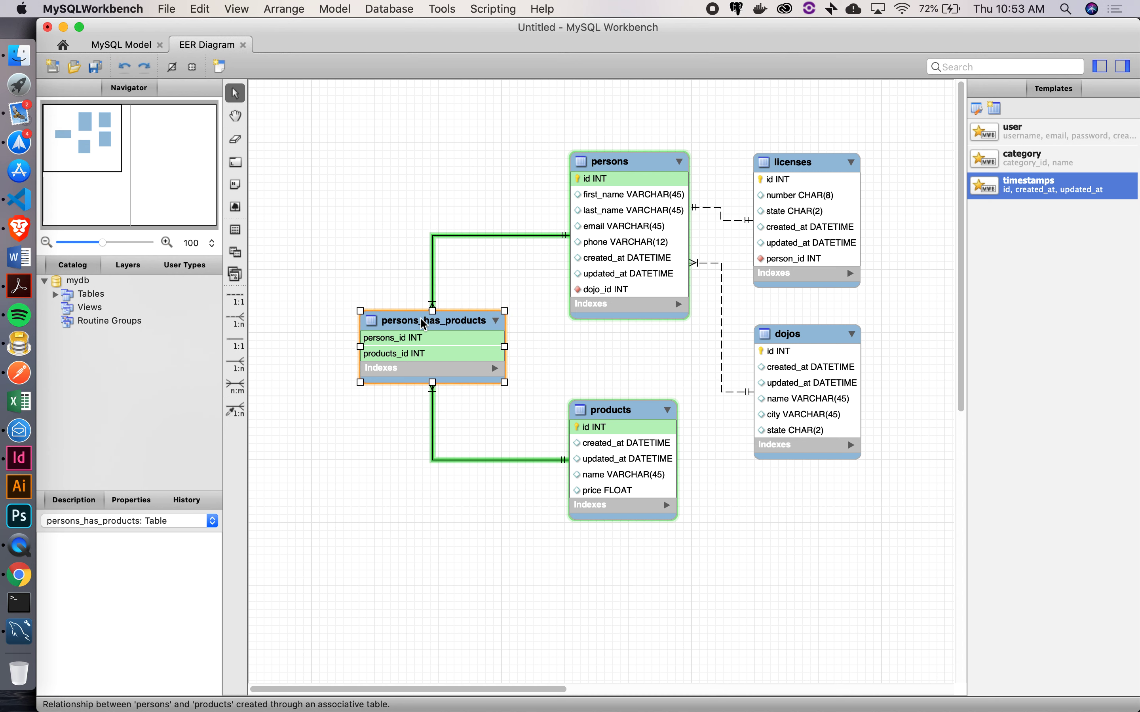
click(380, 423)
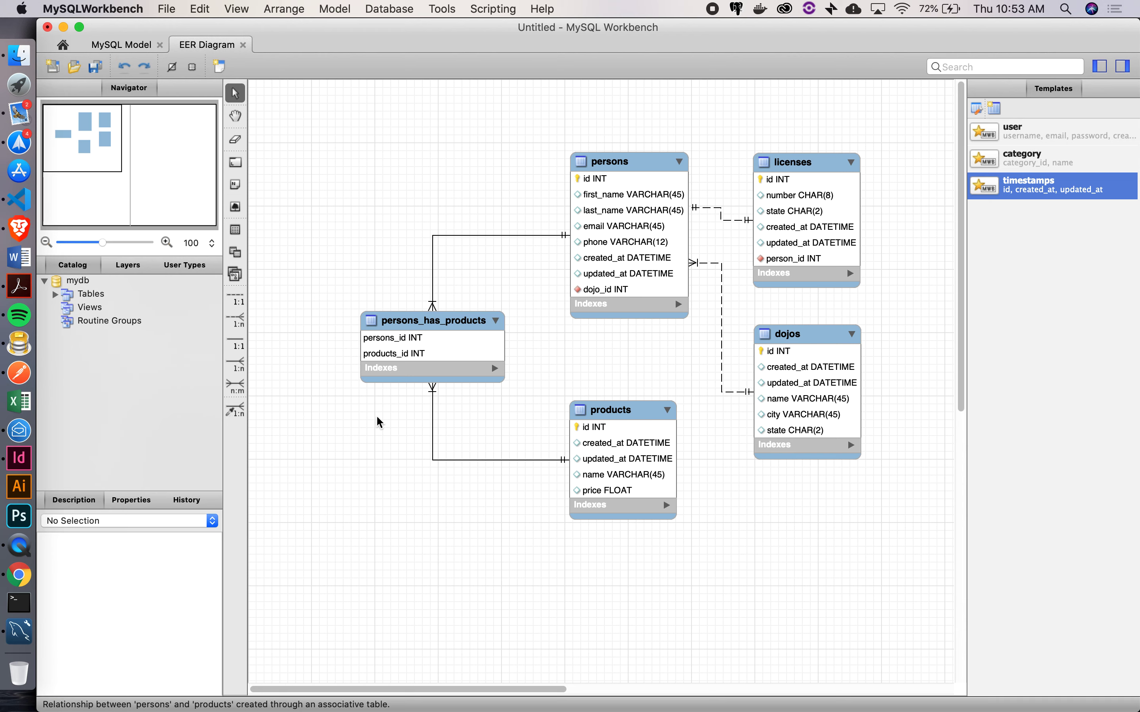
Enter 'persons_has_products' in A20 with person_id and product_id headings, then return to Workbench
click(18, 575)
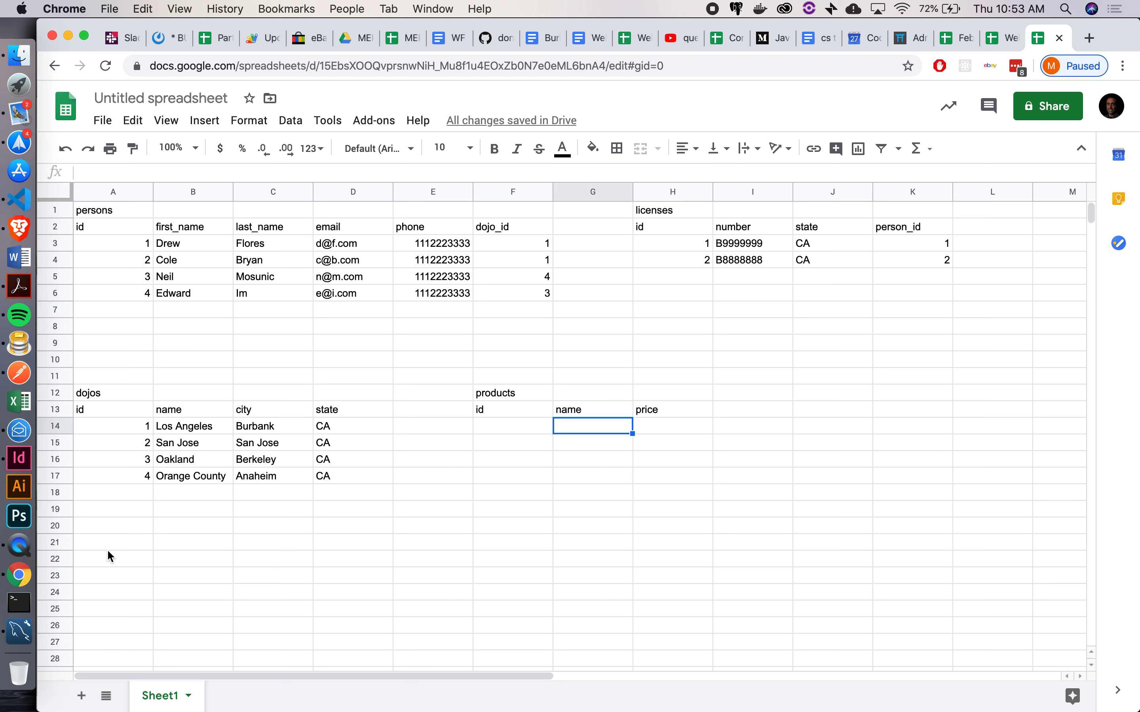
click(89, 531)
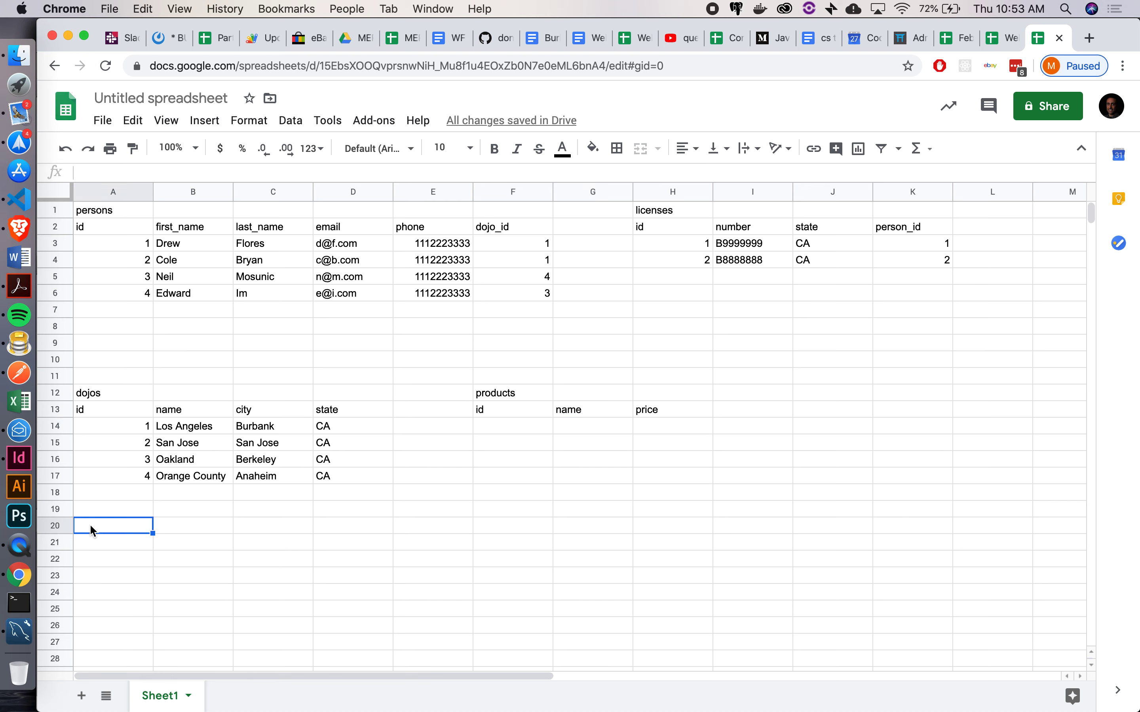
text(persons)
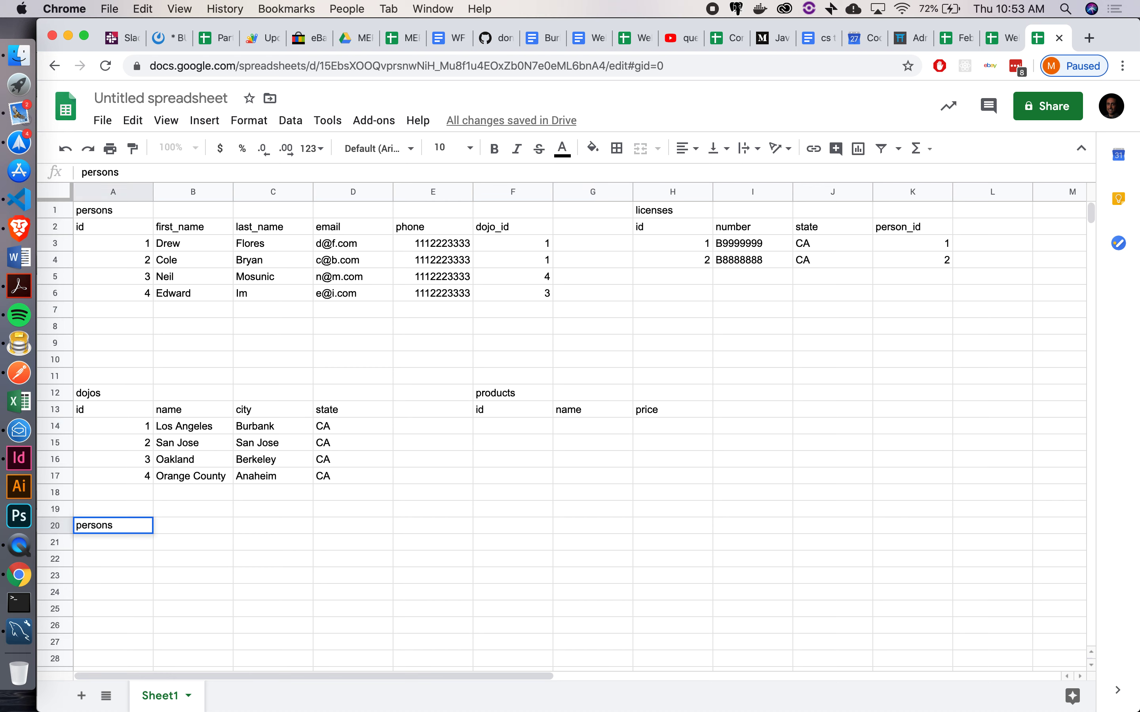
text(_has_prod)
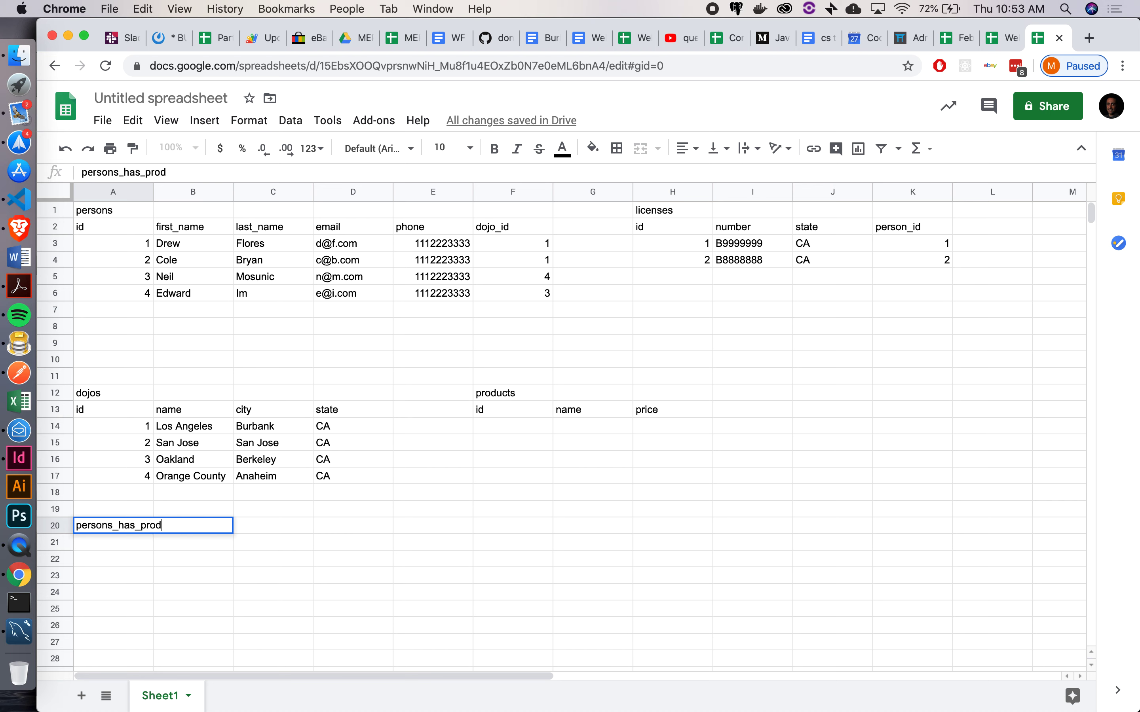
text(ucts)
key(Return)
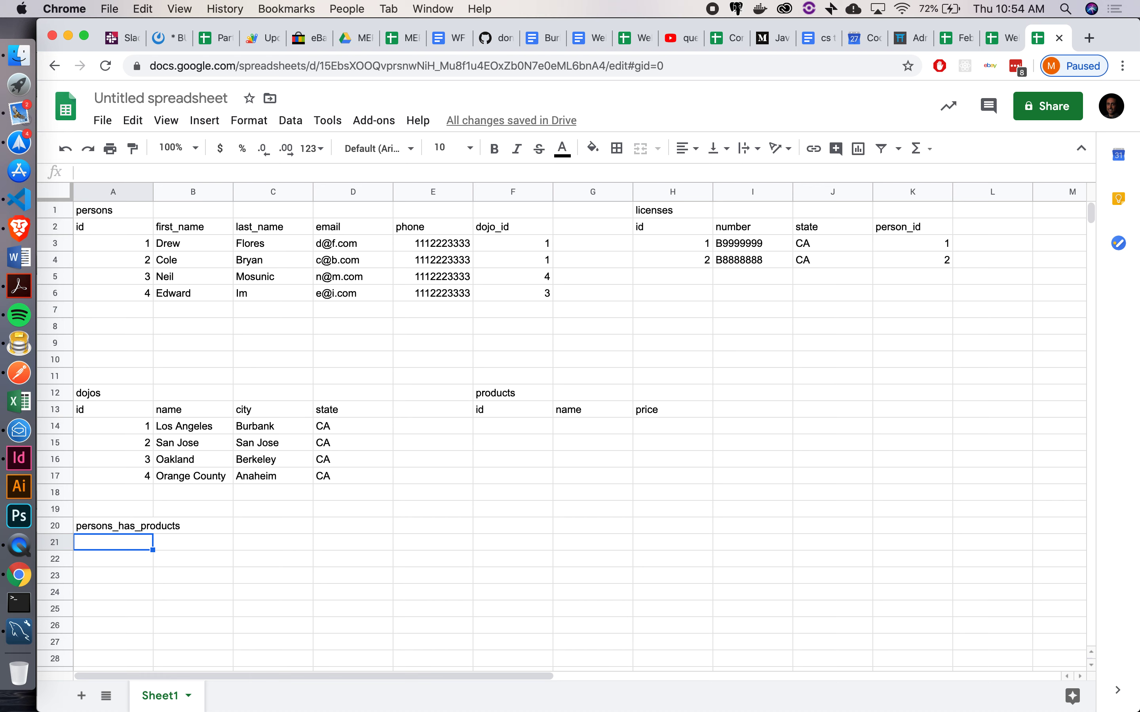
text(p)
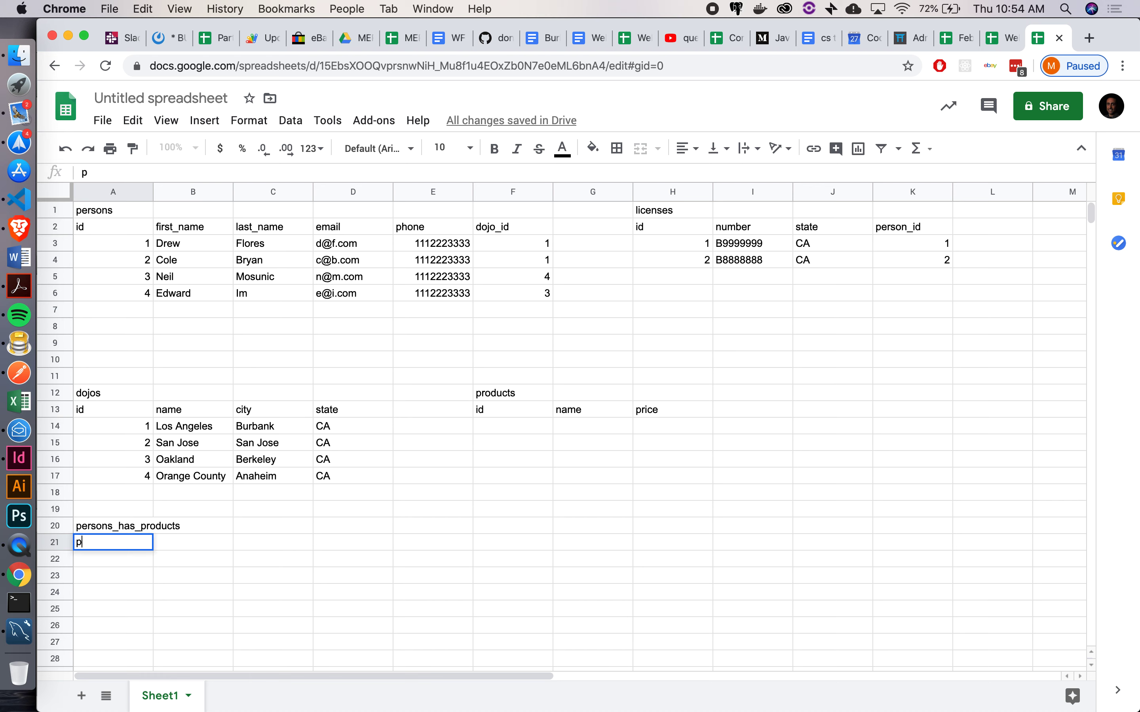
text(erson_id)
key(Tab)
text(product_id)
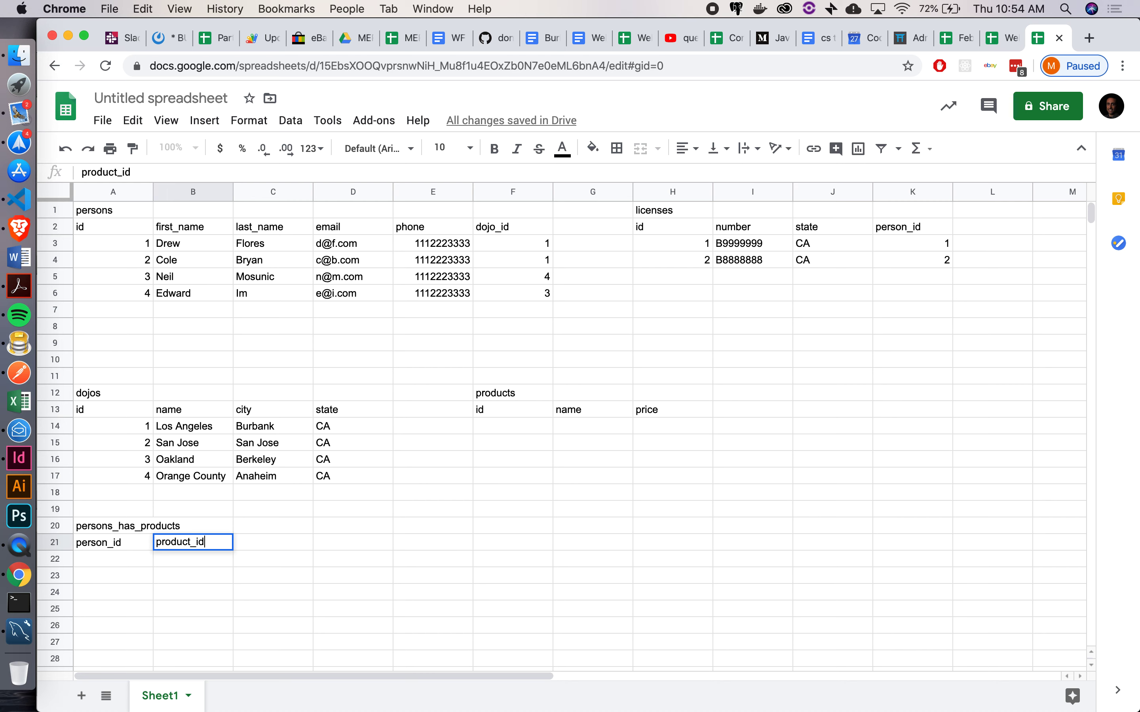
key(Return)
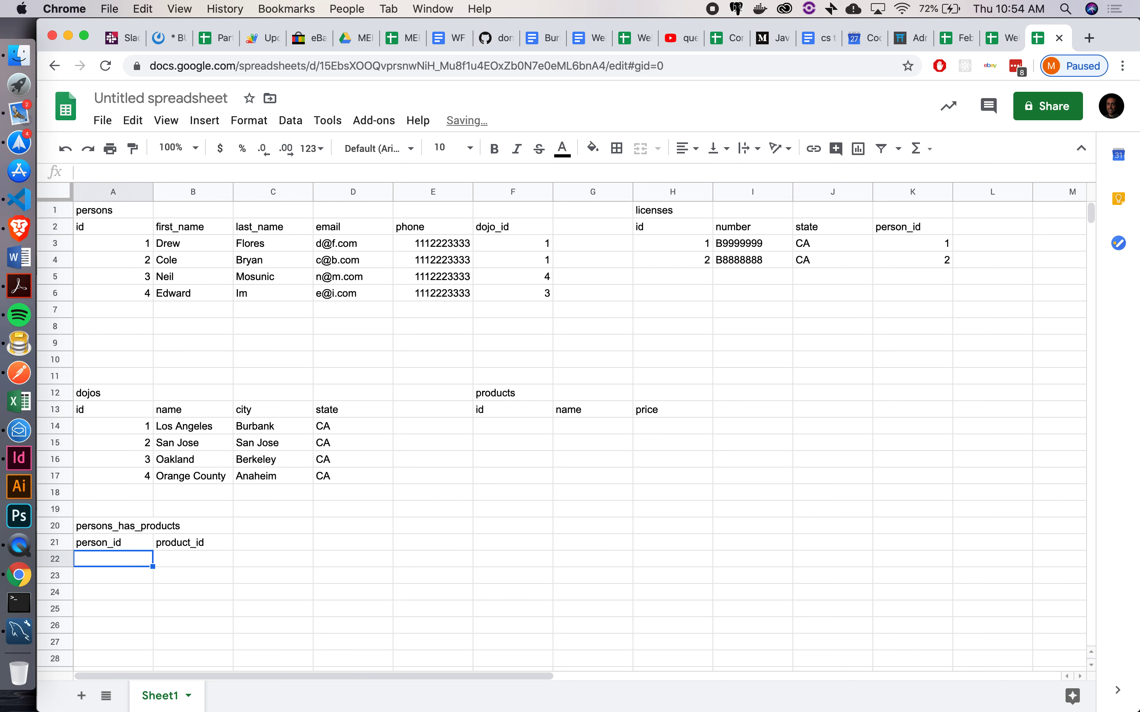
click(19, 634)
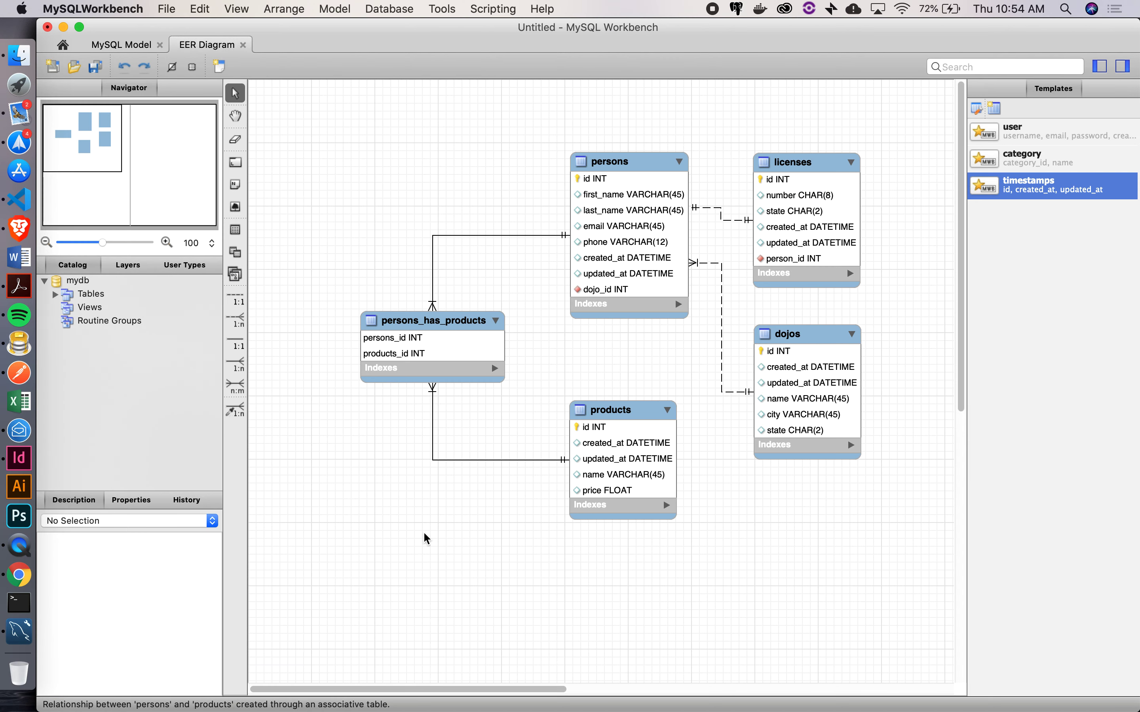
In persons_has_products, rename persons_id to person_id and products_id to product_id
click(425, 323)
double_click(426, 323)
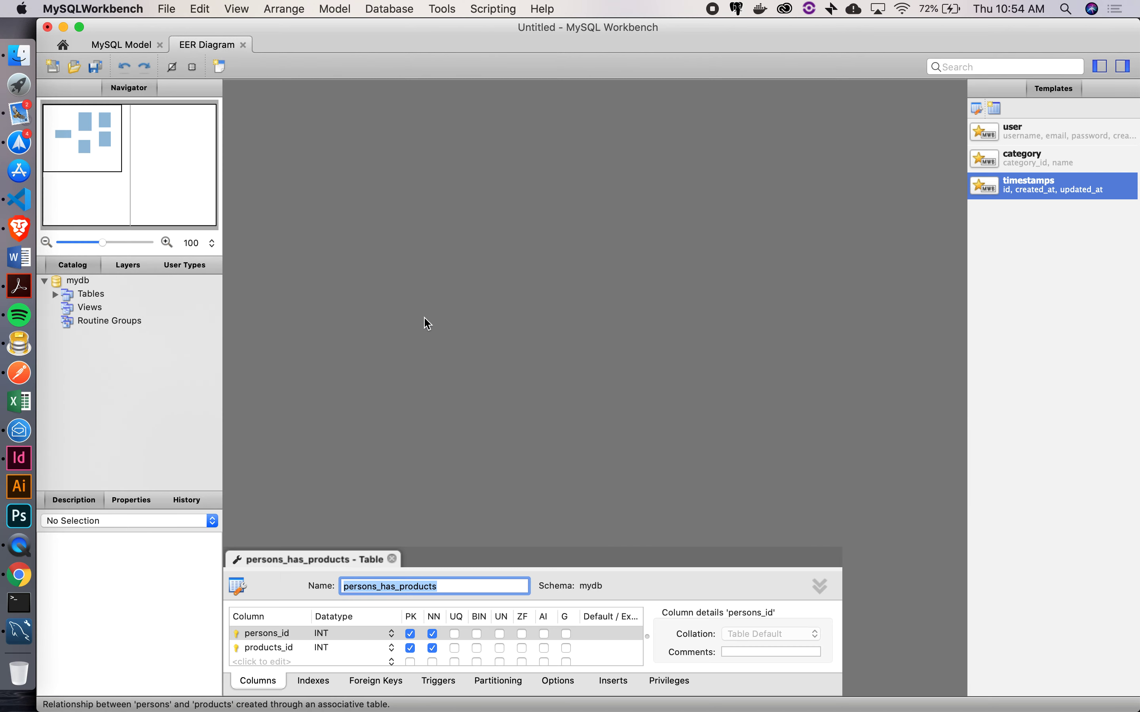
double_click(271, 639)
key(Right)
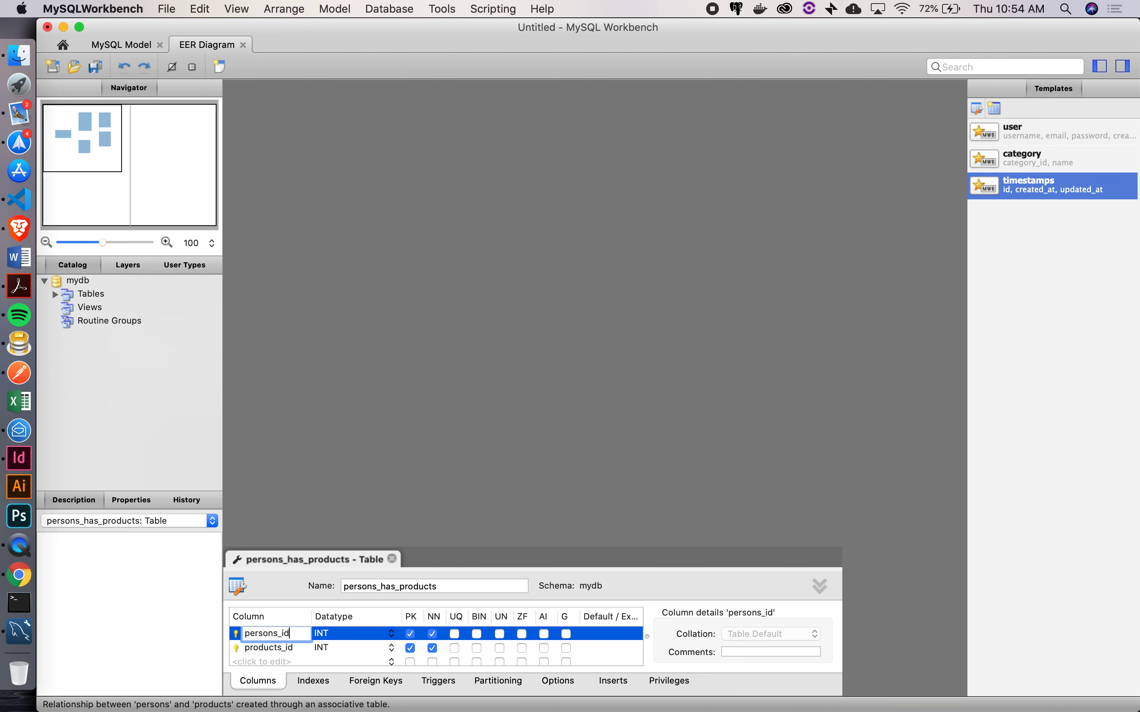
key(BackSpace)
key(Return)
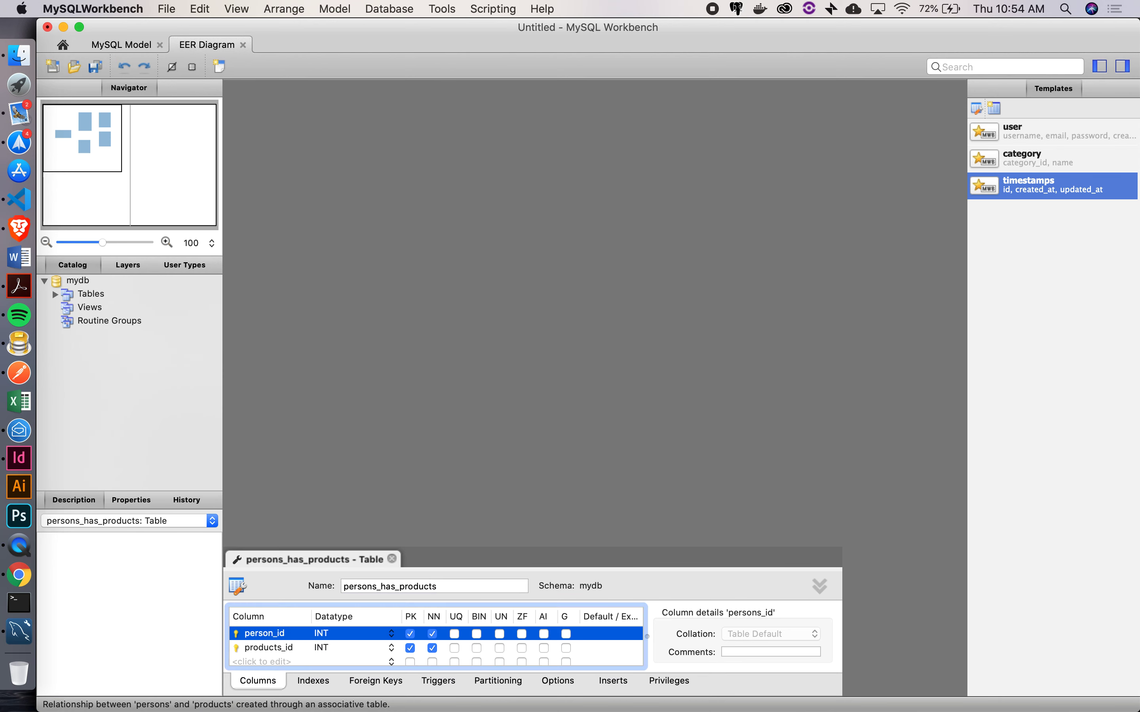
double_click(280, 652)
click(280, 652)
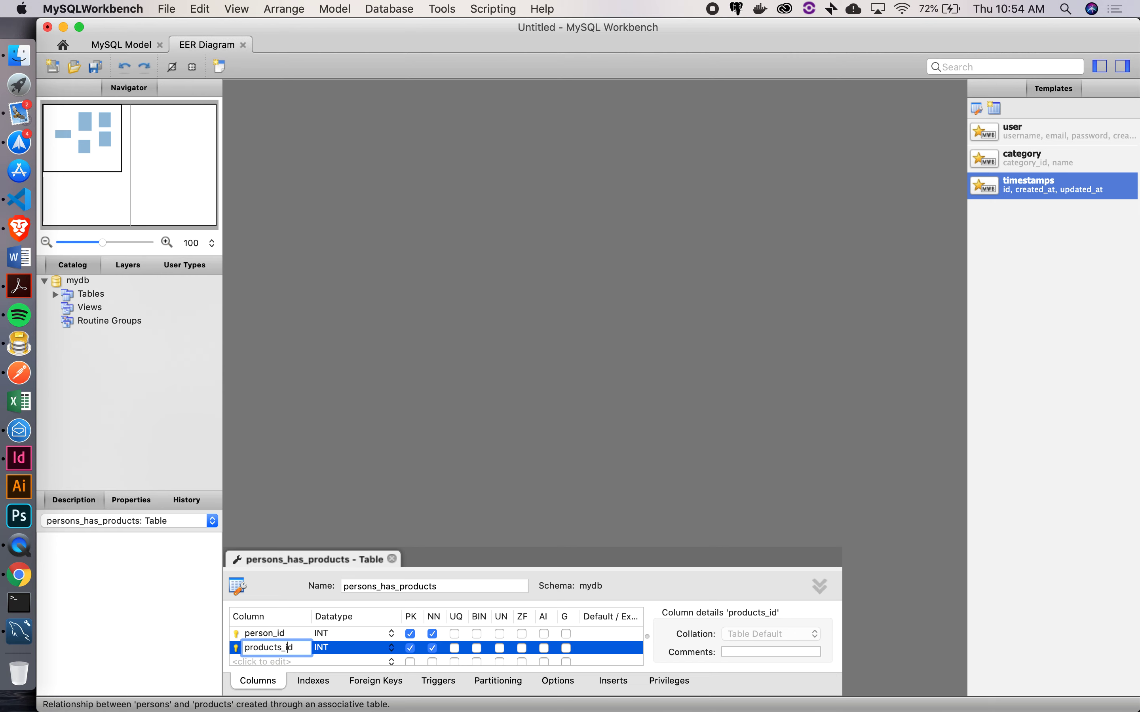
key(BackSpace)
key(Return)
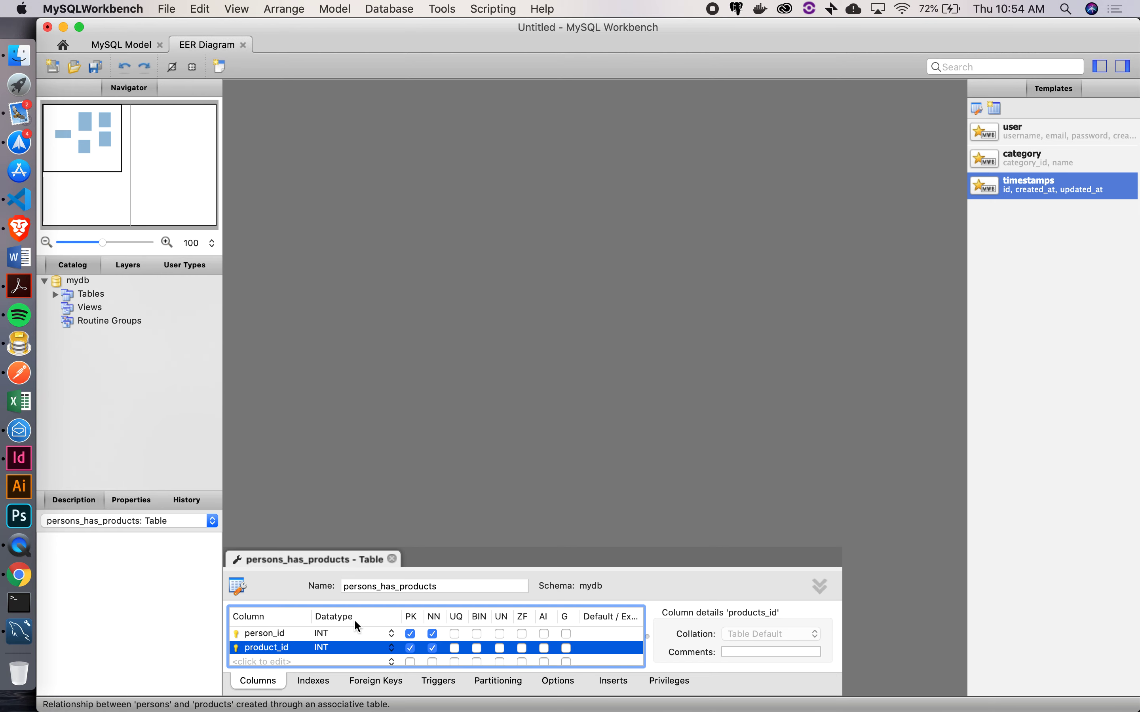
click(392, 561)
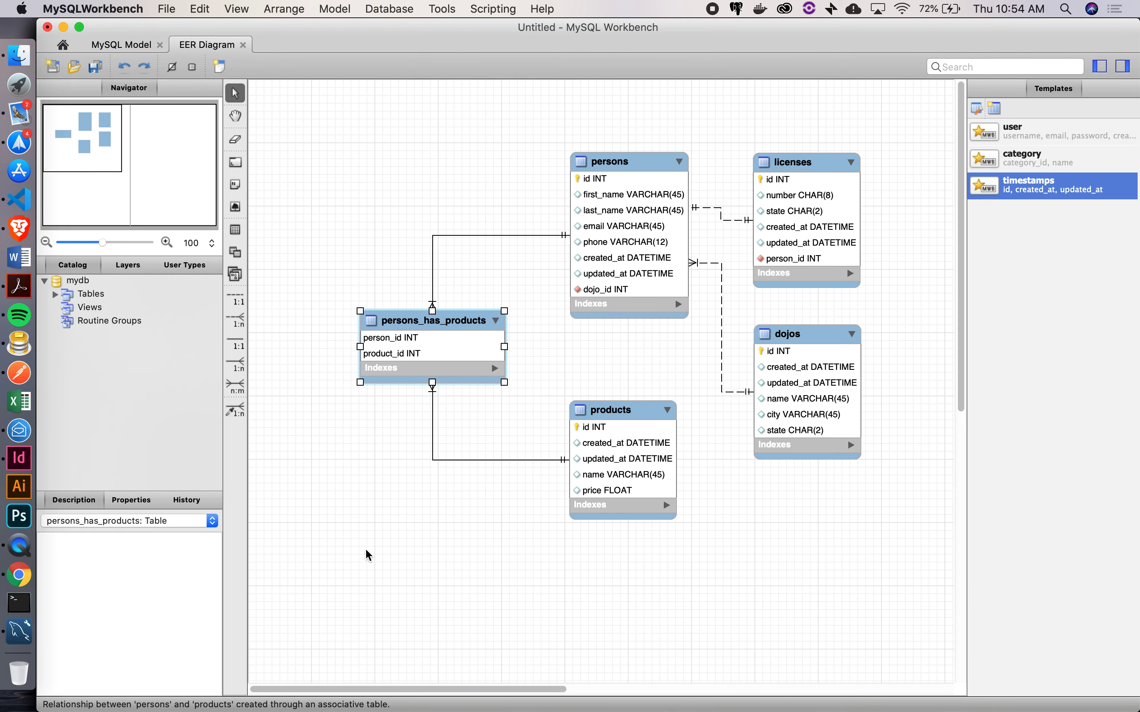
Add products 1 Nintendo Switch at 300 and 2 Whiteboard Marker at 1
click(24, 582)
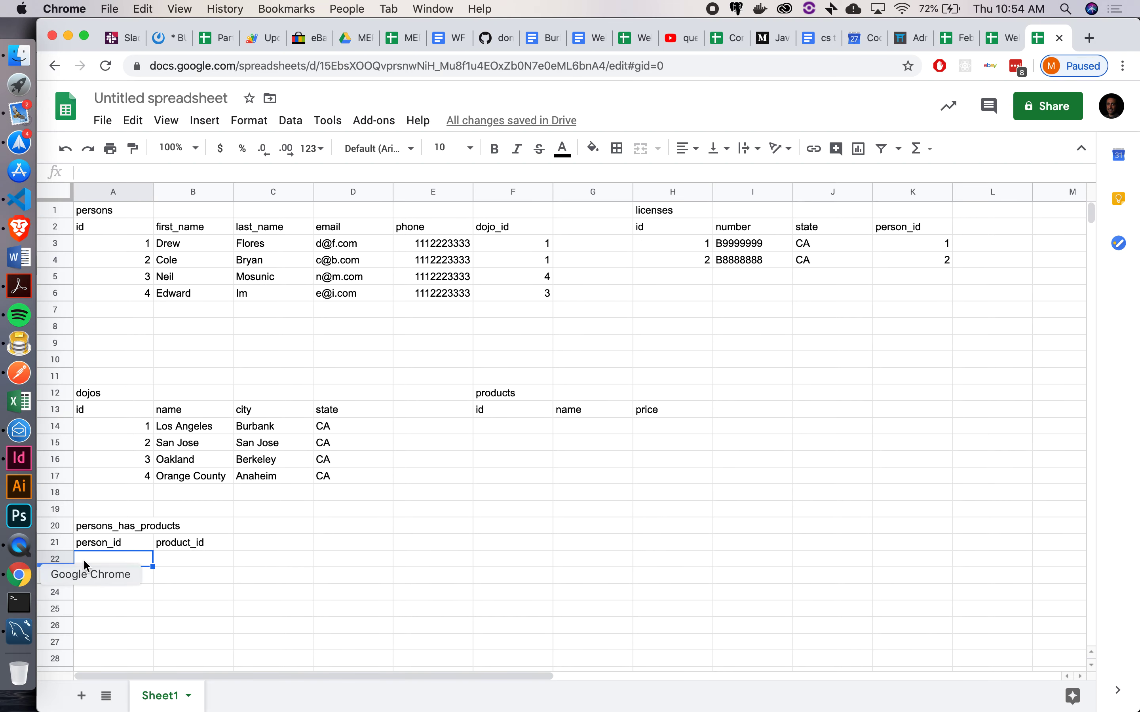
click(191, 546)
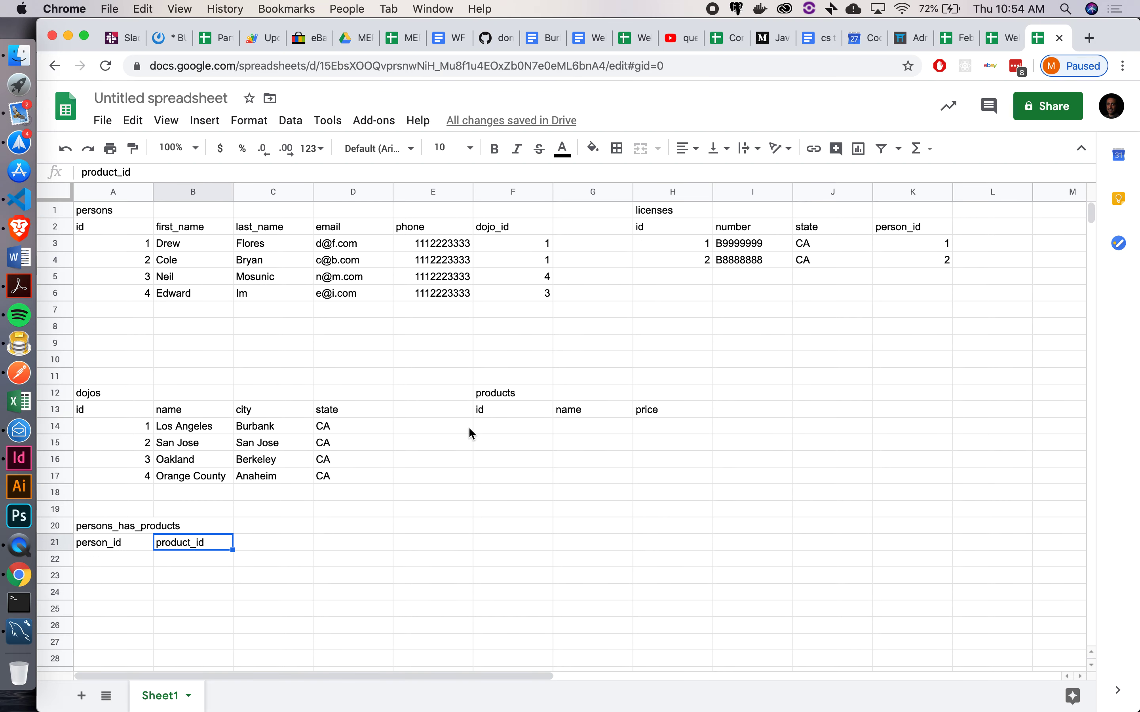
click(527, 432)
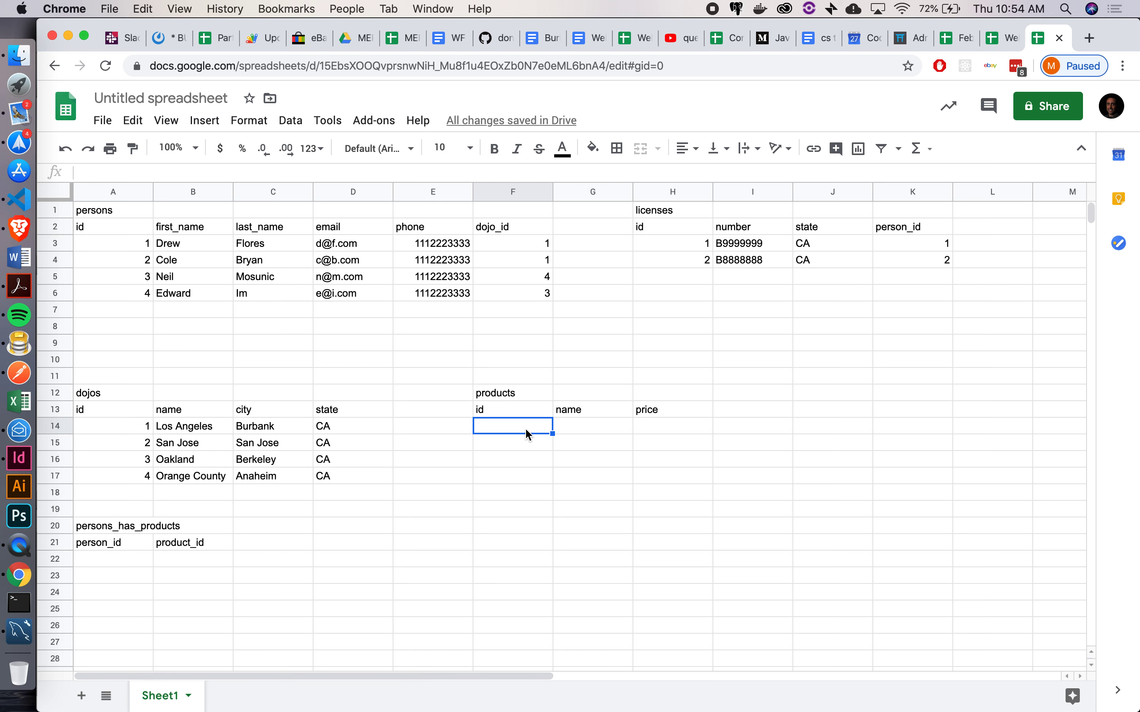
text(1)
key(Tab)
text(Ninten)
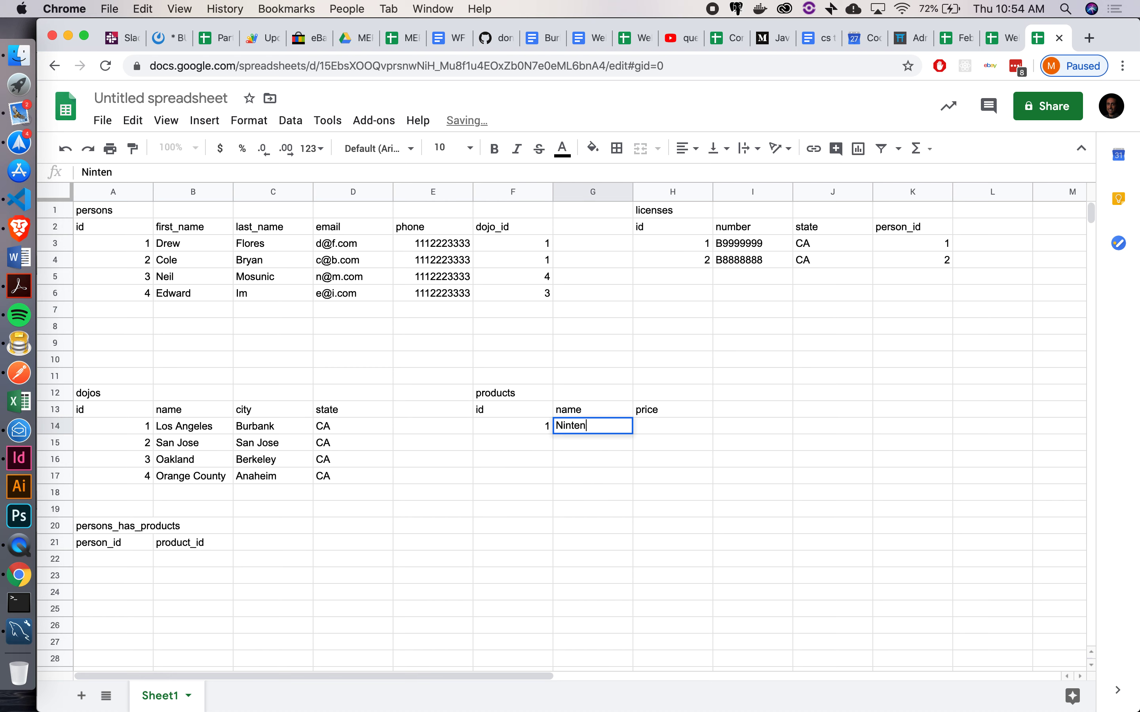
text(do Switch)
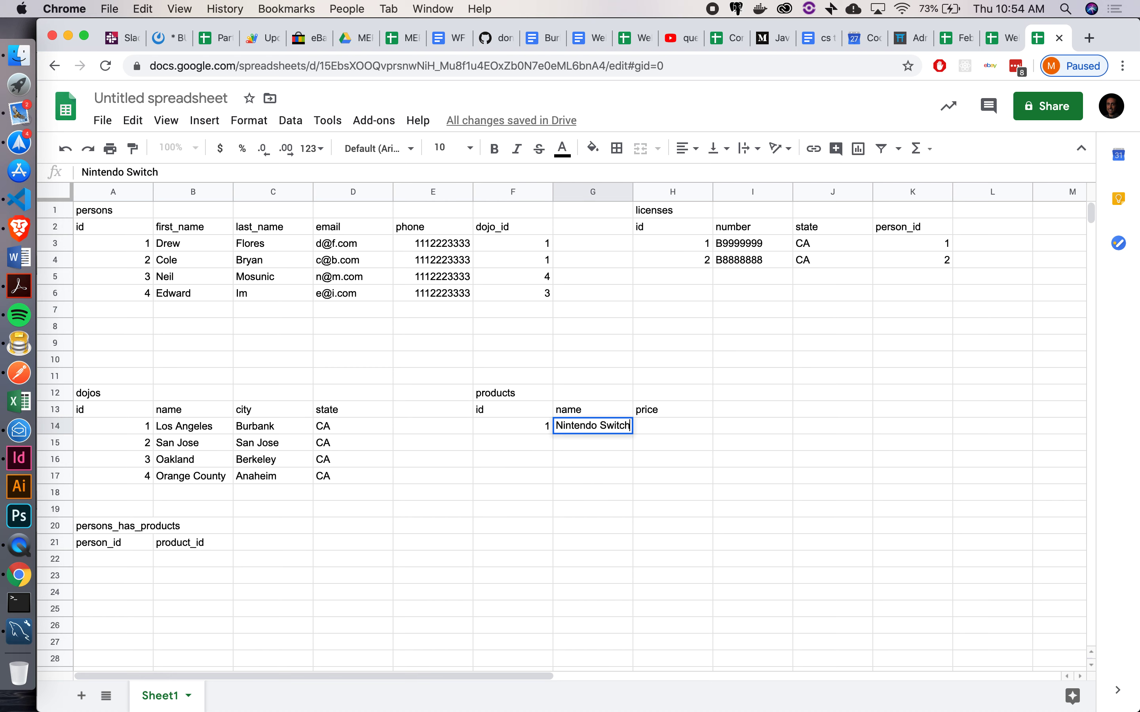
key(Tab)
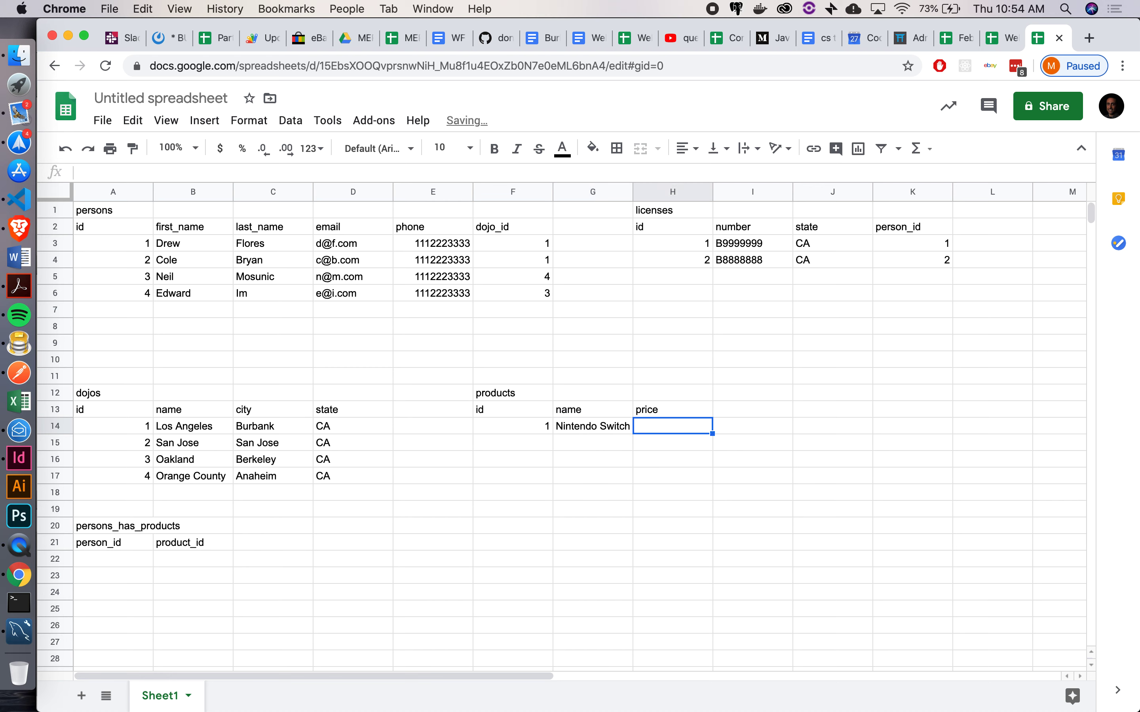
text(300)
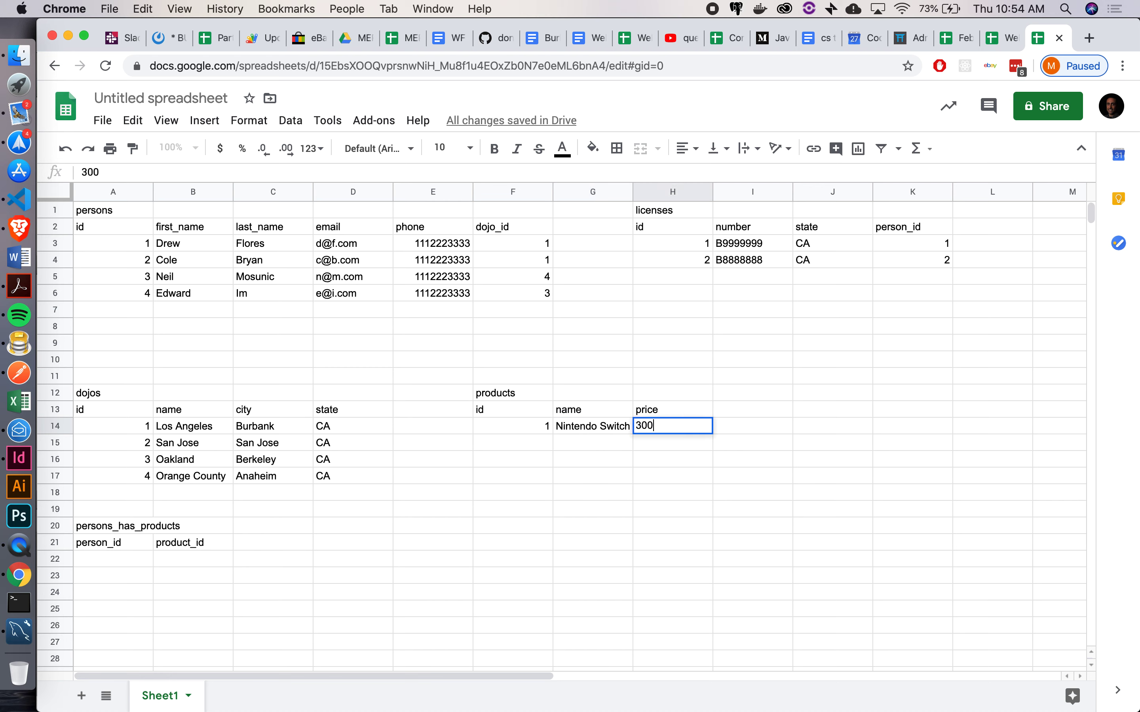
key(Return)
key(Left)
text(2)
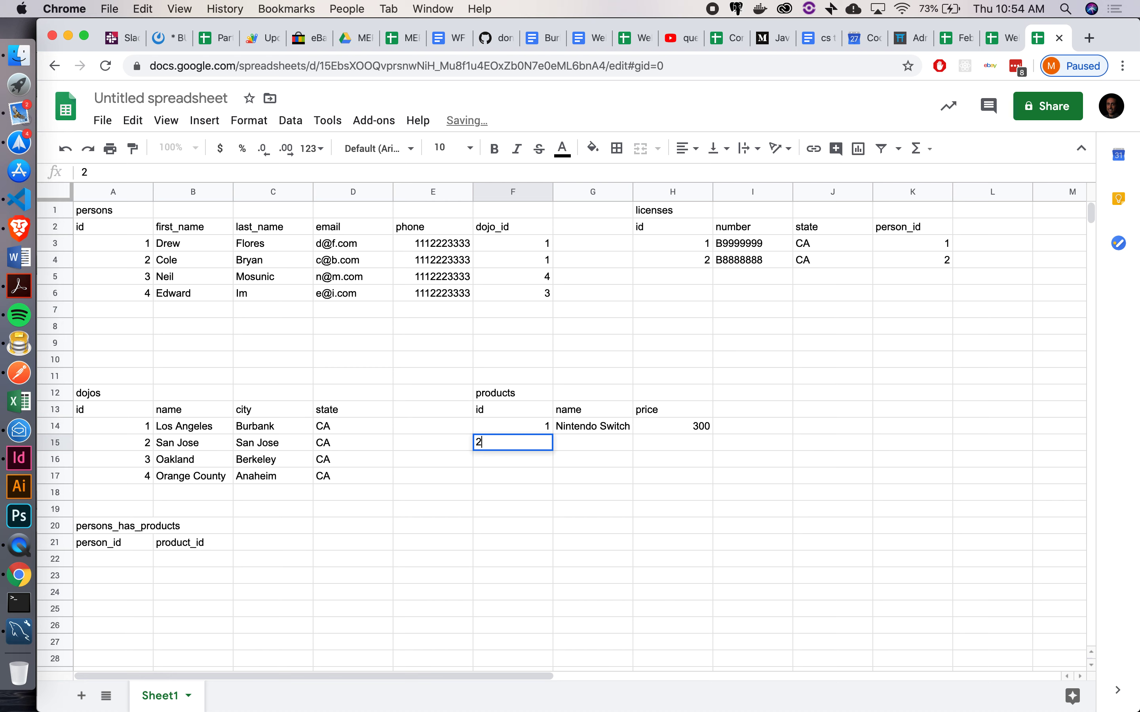
key(Tab)
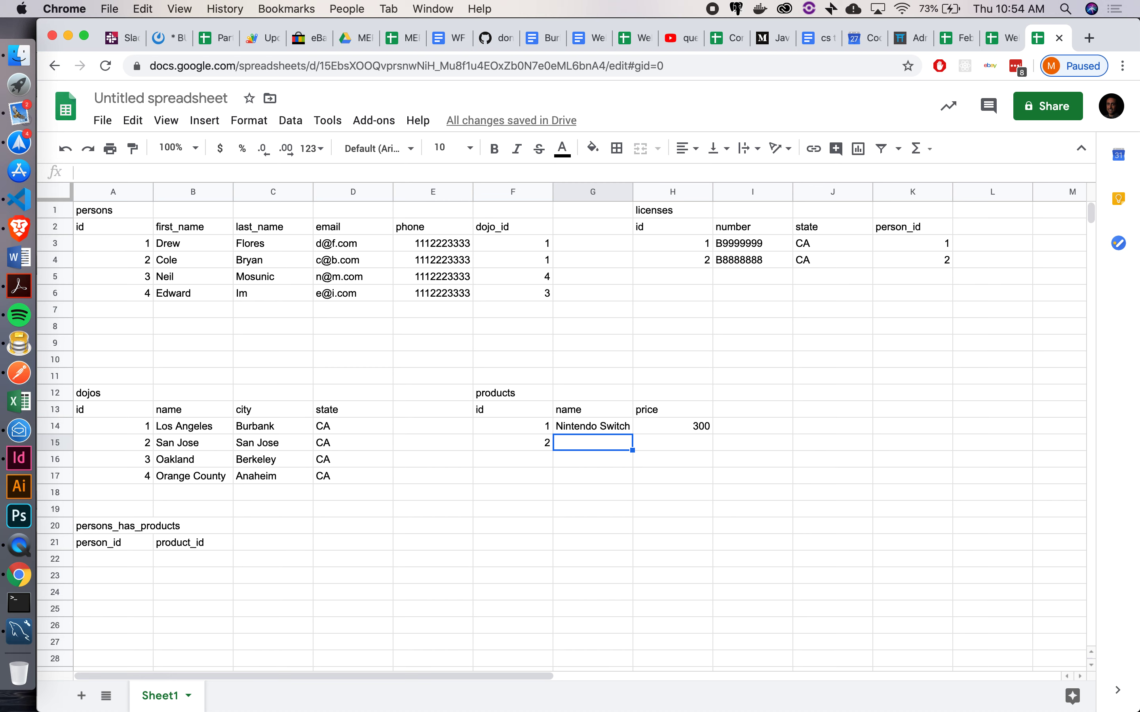
text(Whiteboar)
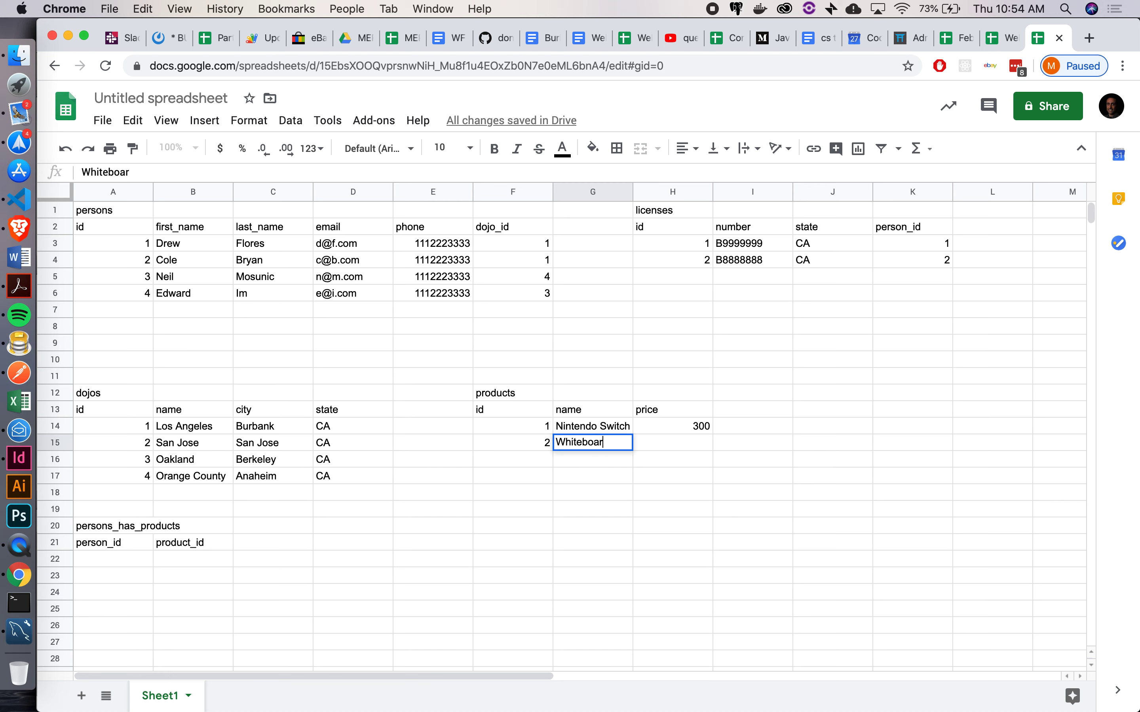
text(d Marker)
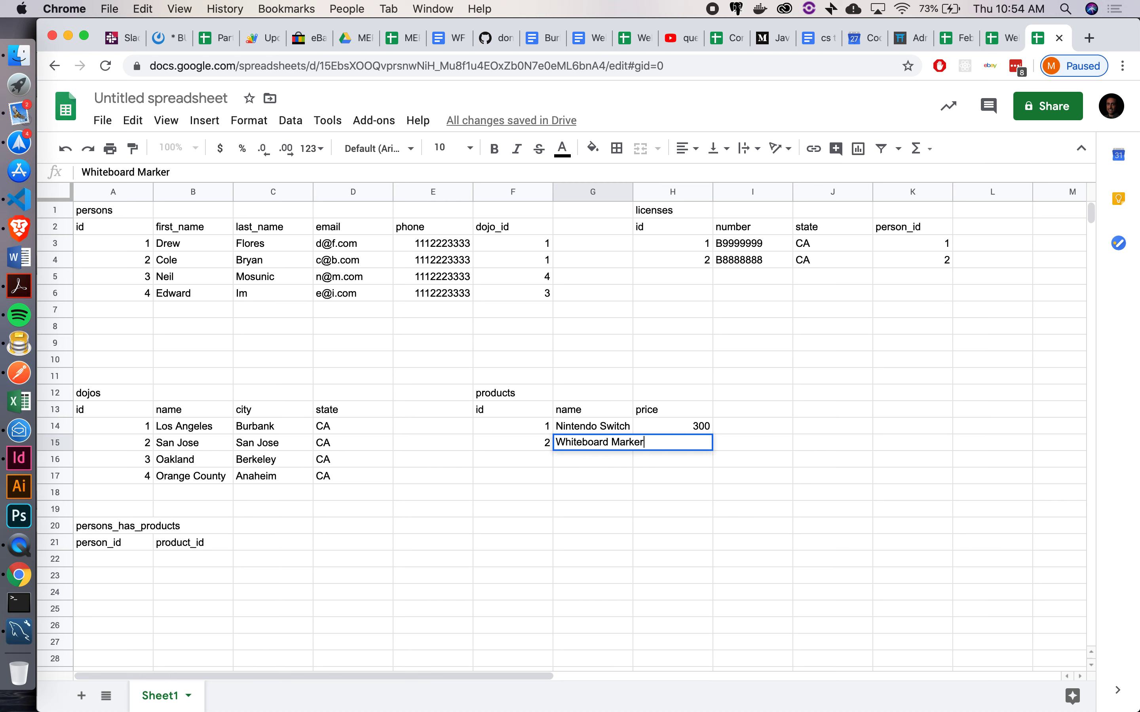
key(Tab)
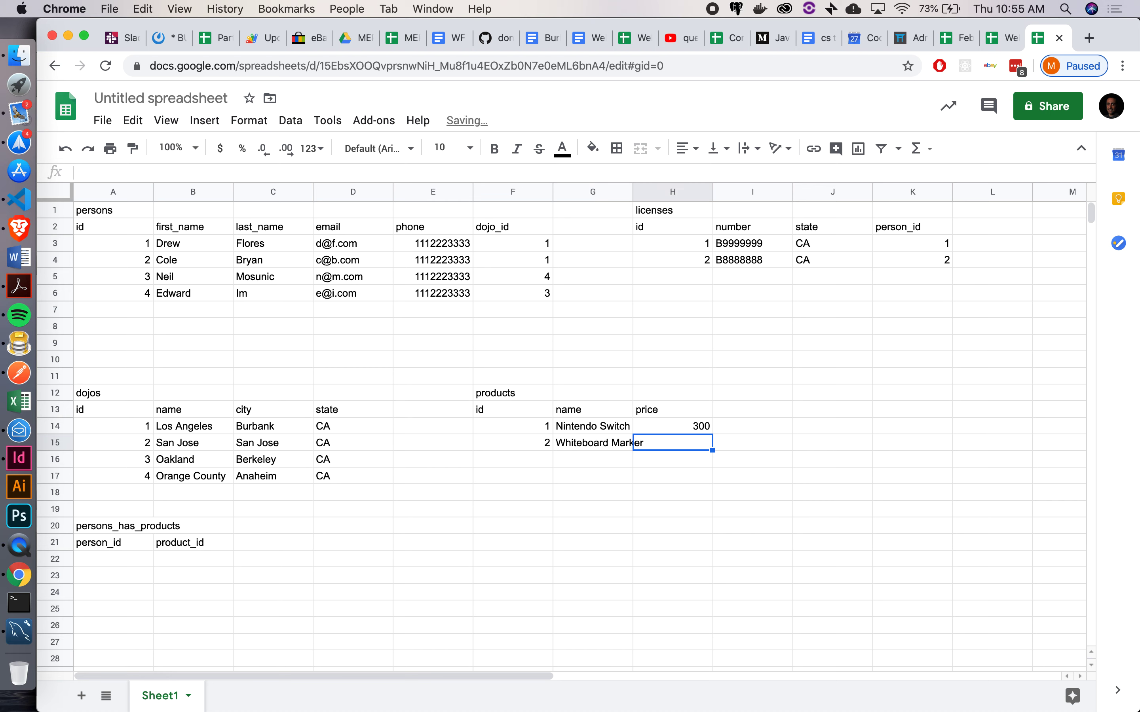
text(1)
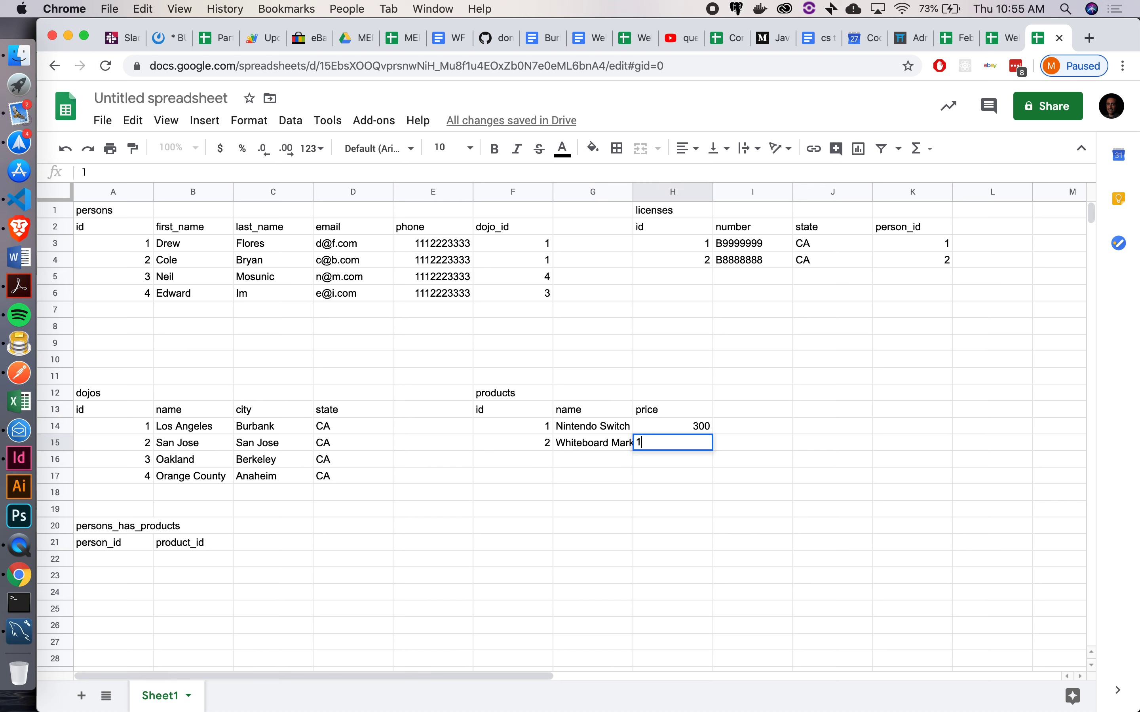
key(Return)
Add products 3 Hydroflask at 40 and 4 Gummy Bears at 1.99
key(Left)
key(Left)
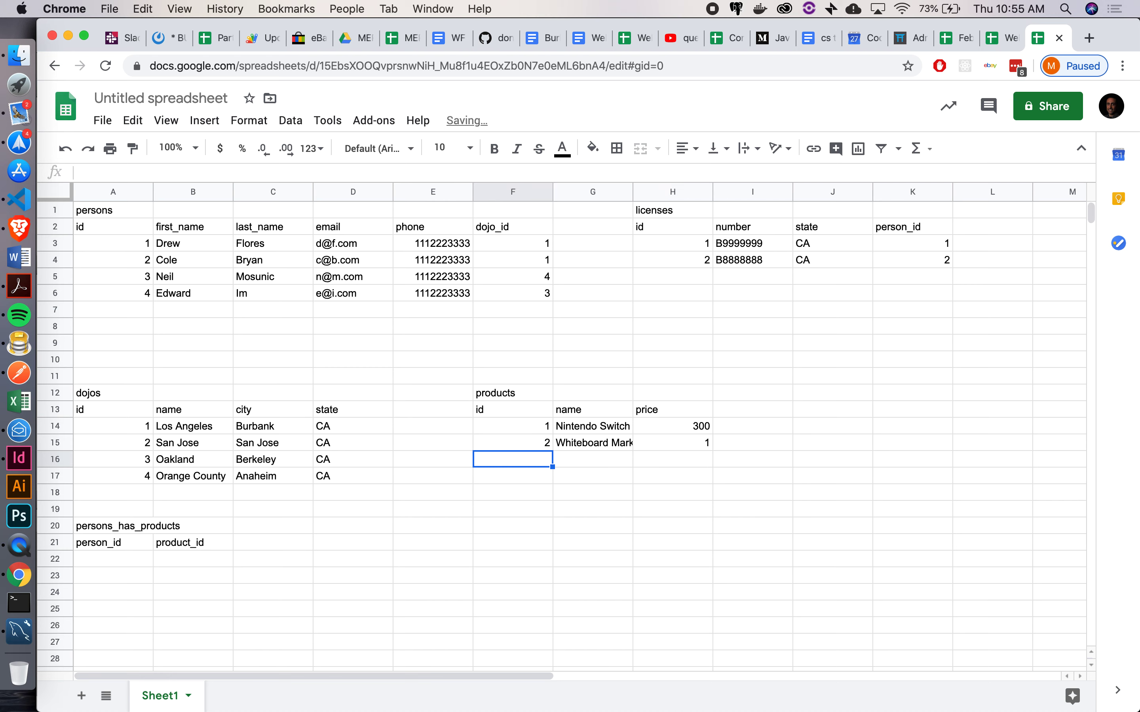
text(3)
key(Tab)
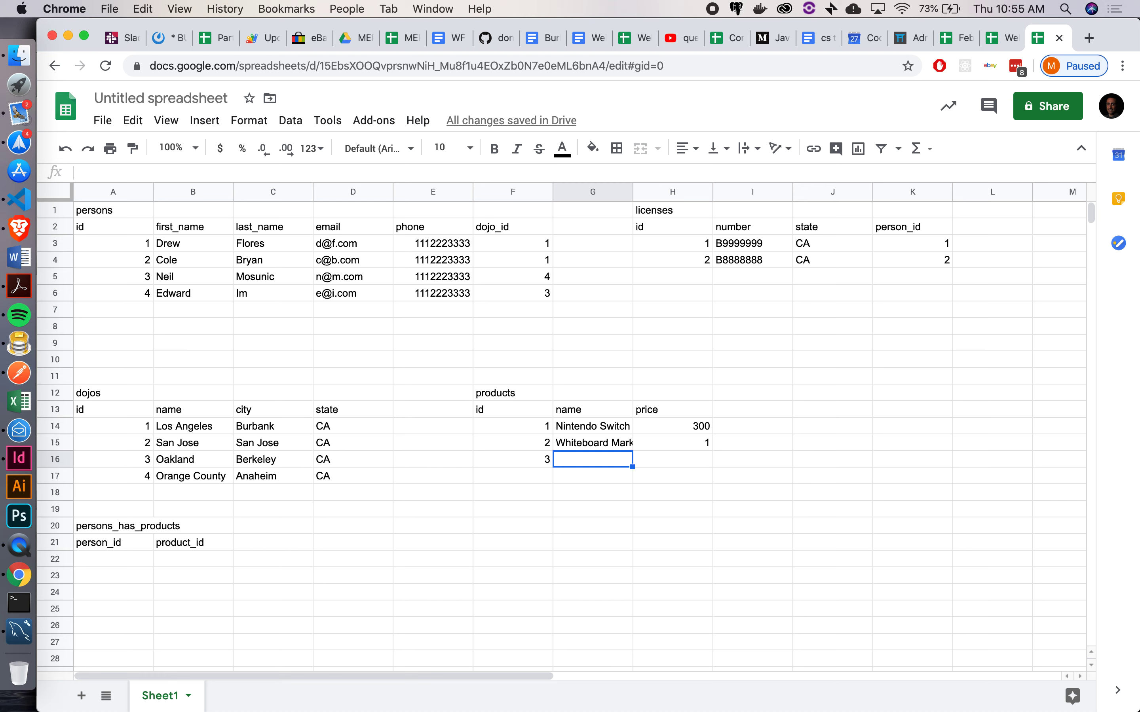
text(Hydroflask)
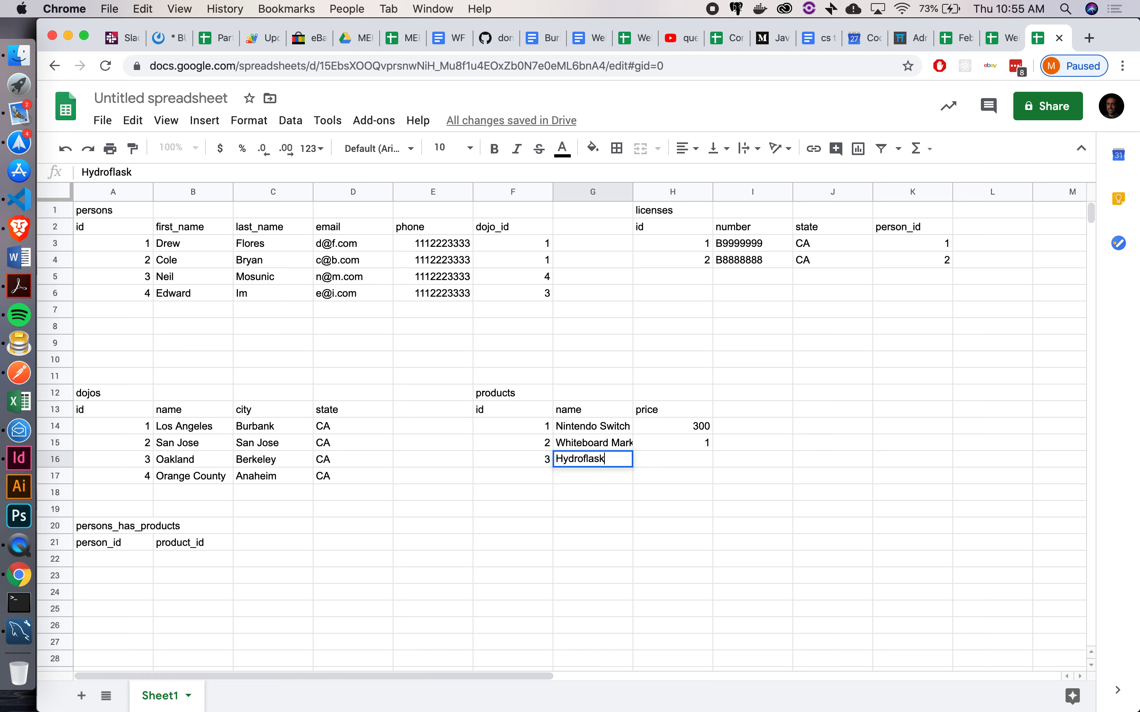
key(Tab)
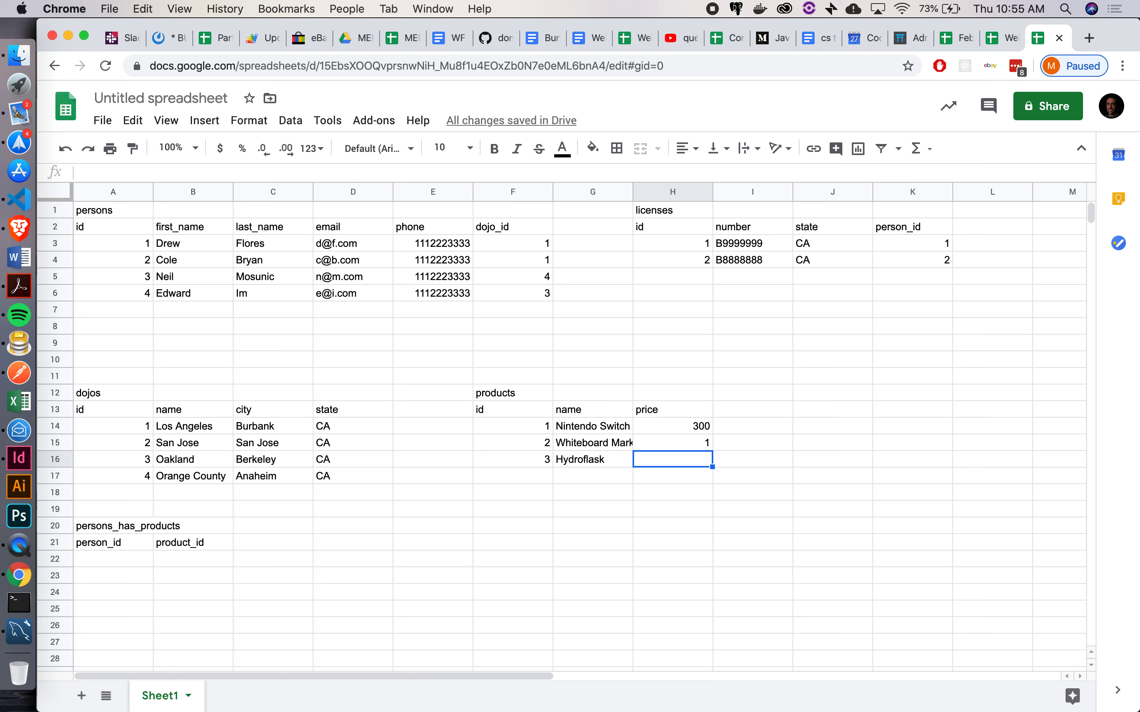
text(40)
key(Return)
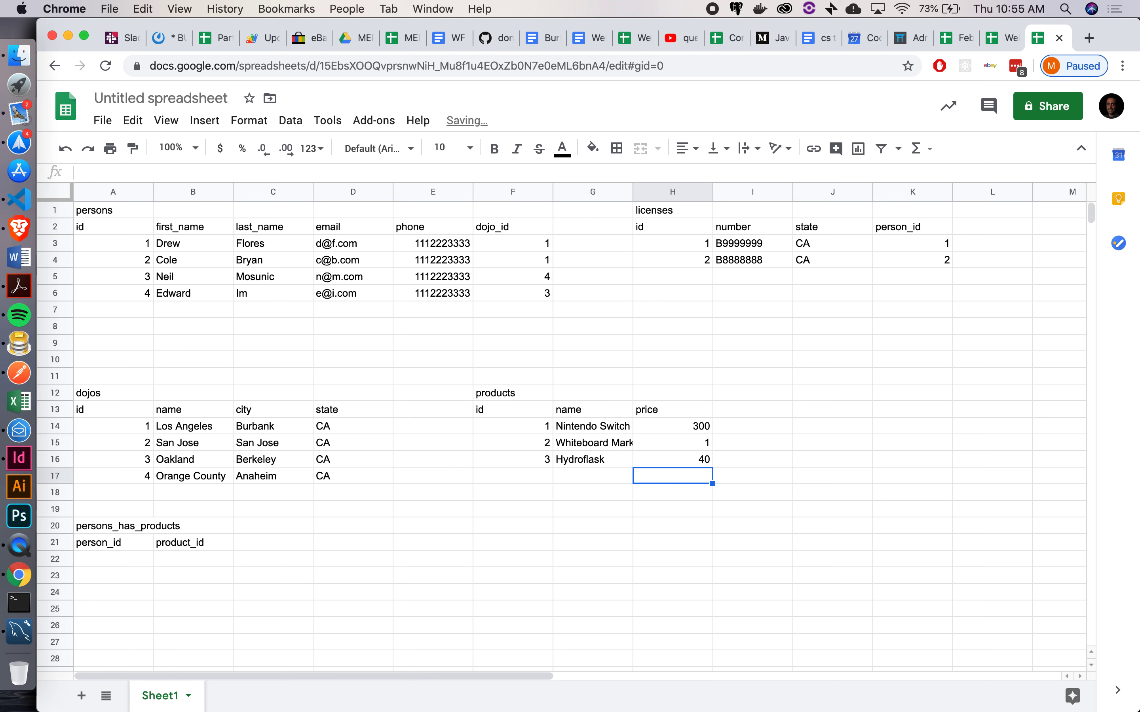
key(Left)
key(Left)
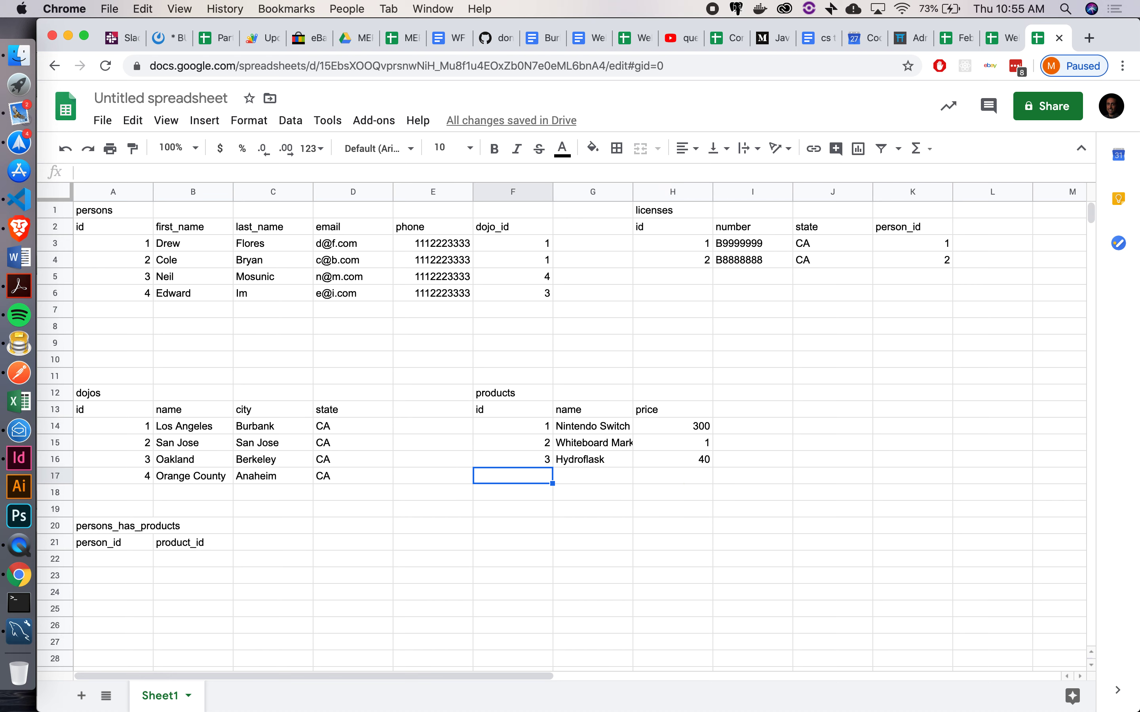
text(4)
key(Tab)
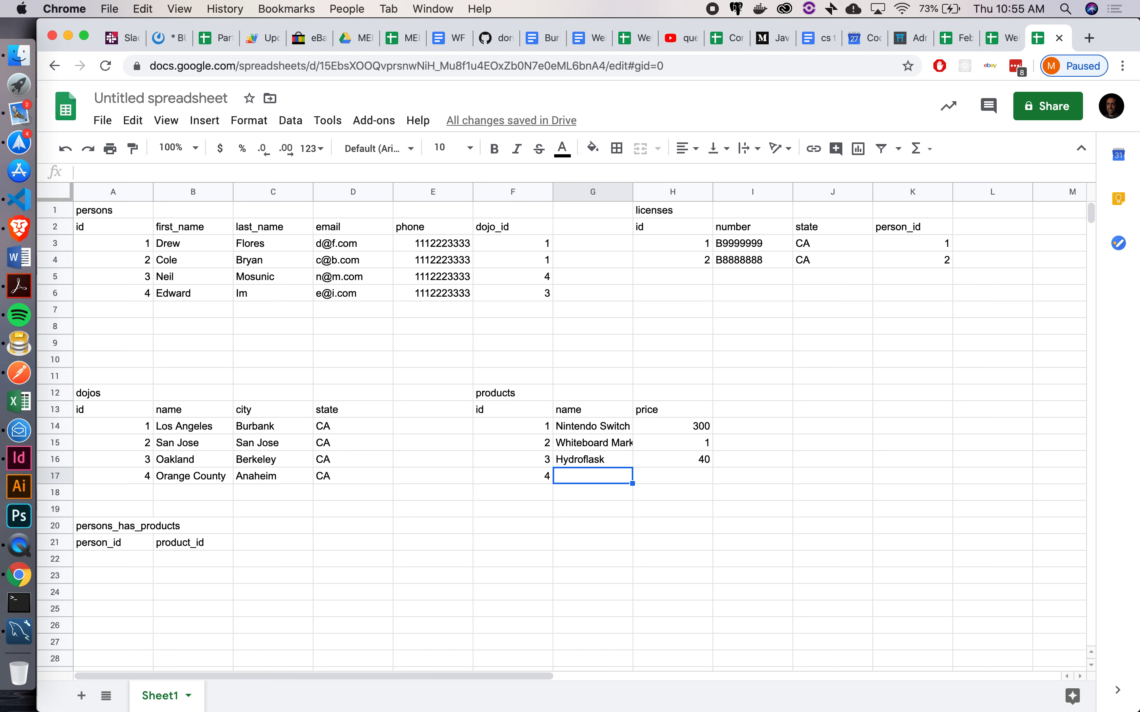
text(Gum)
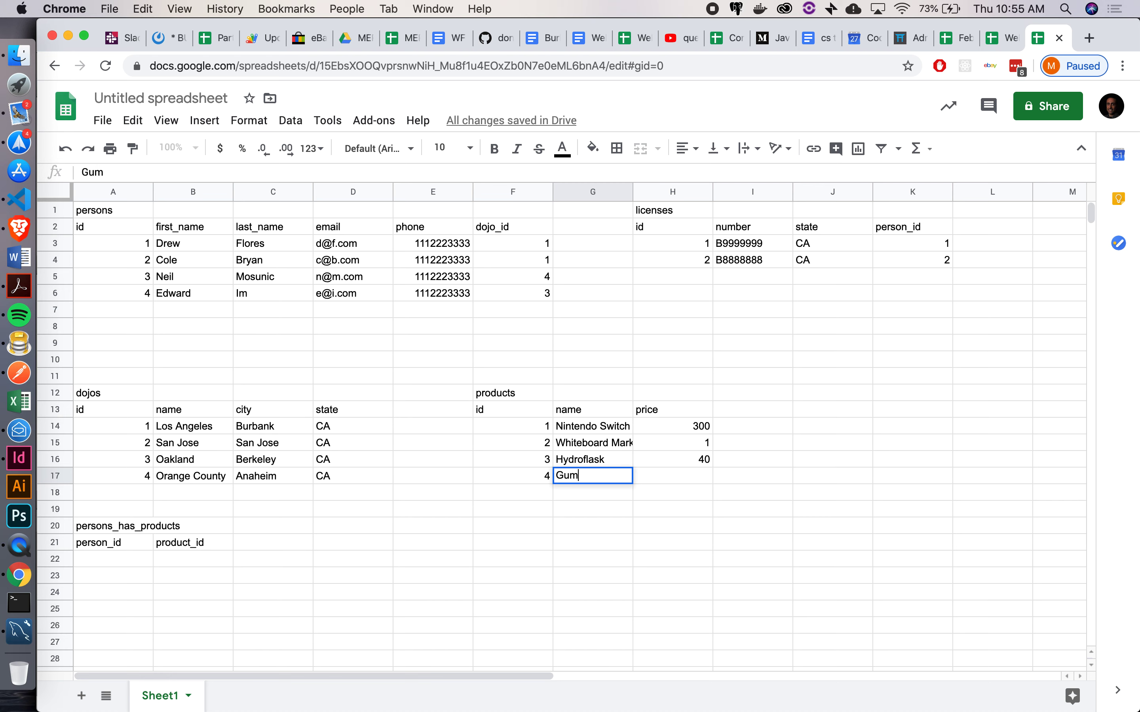
text(my Bears)
key(Tab)
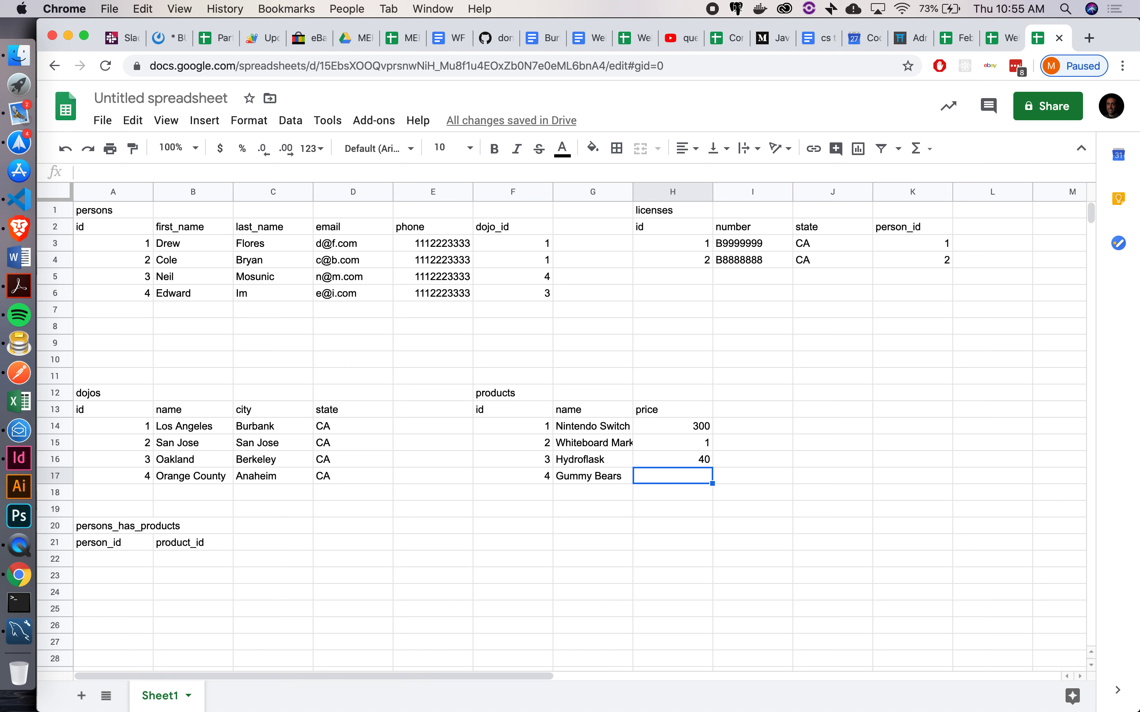
text(1.99)
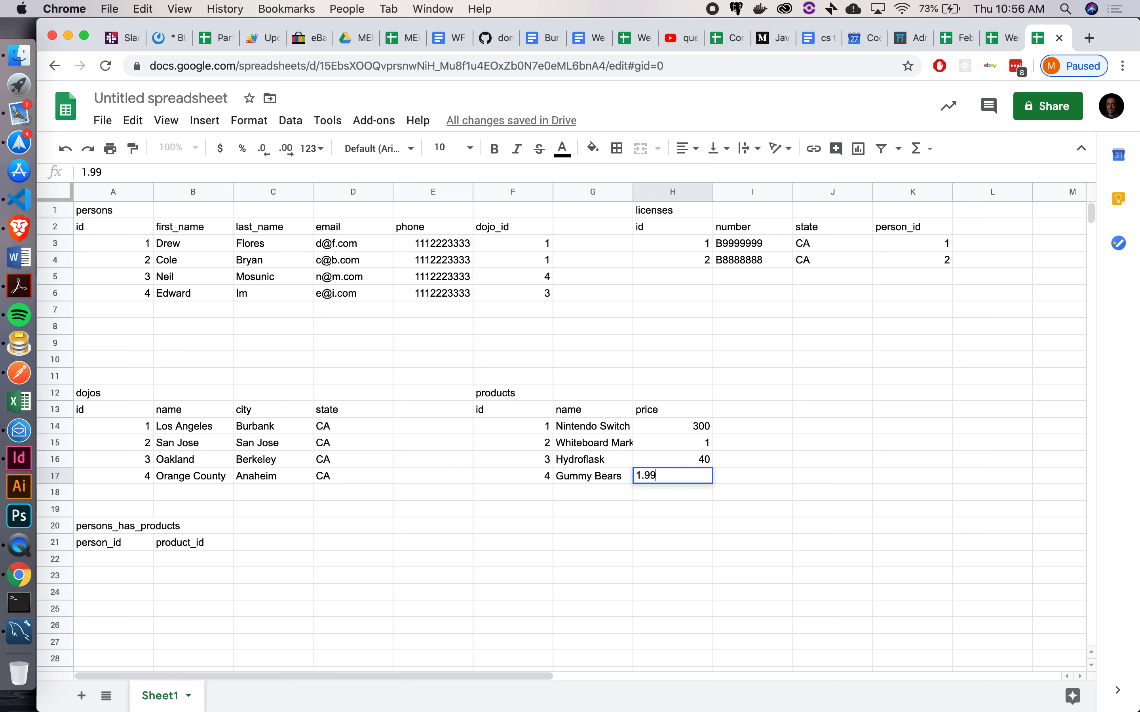
key(Return)
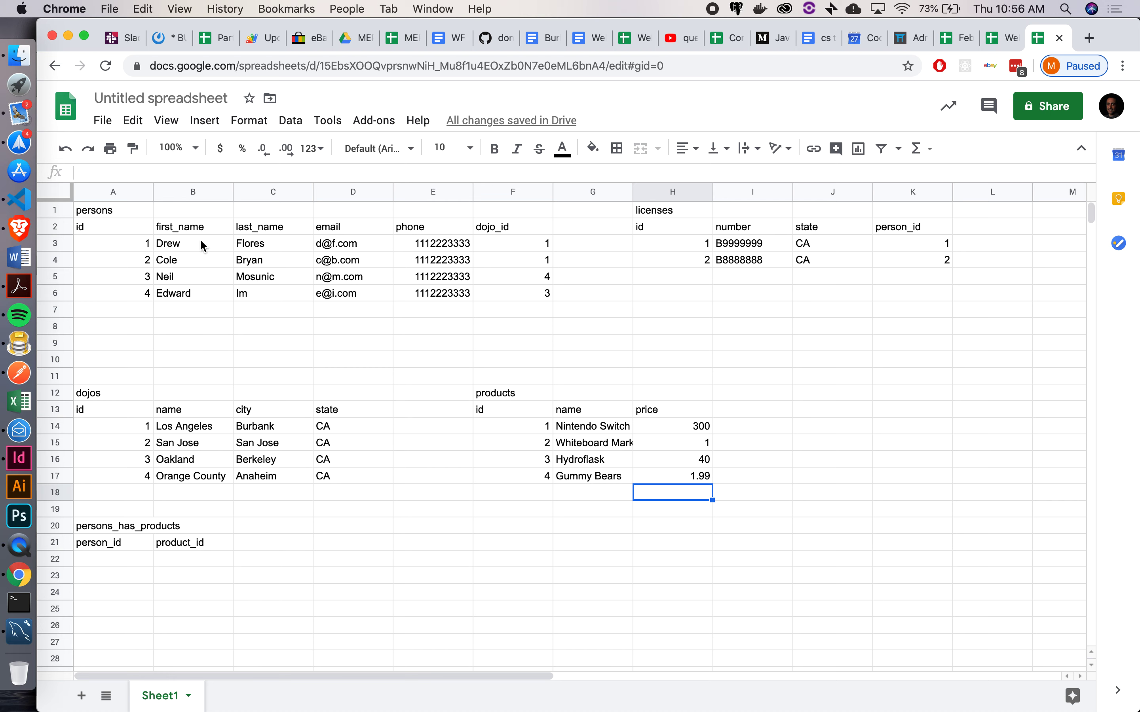
Link person 1 to products 1 and 3, and person 2 to product 2
click(105, 555)
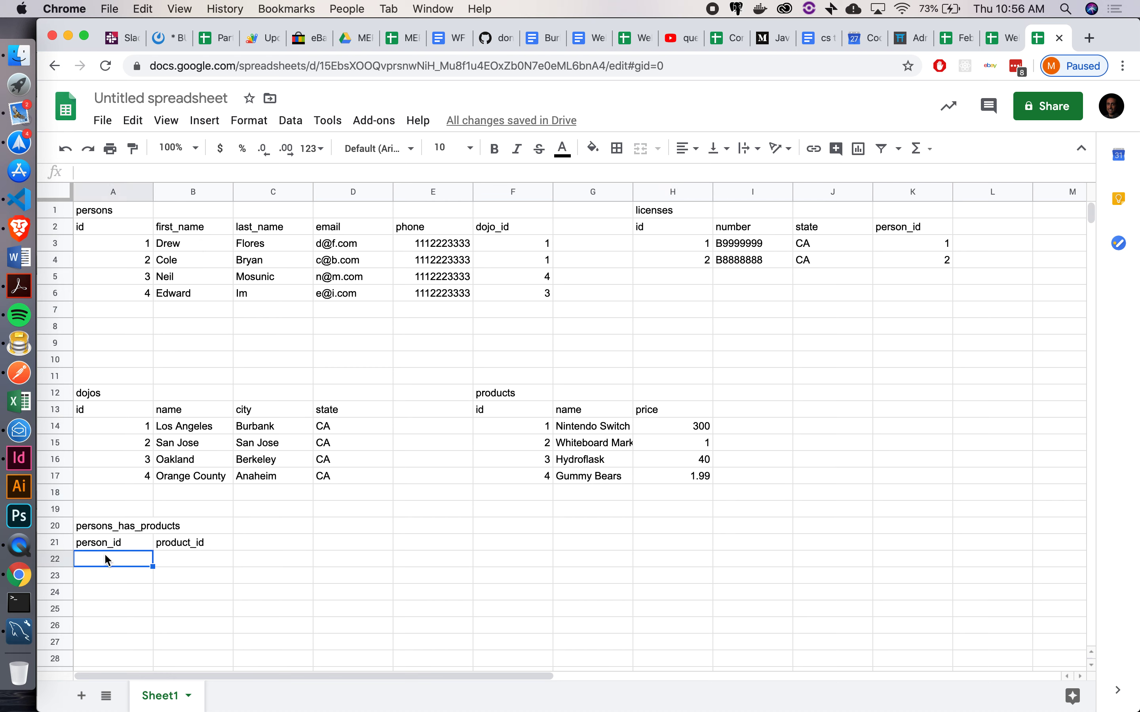
text(1)
key(Tab)
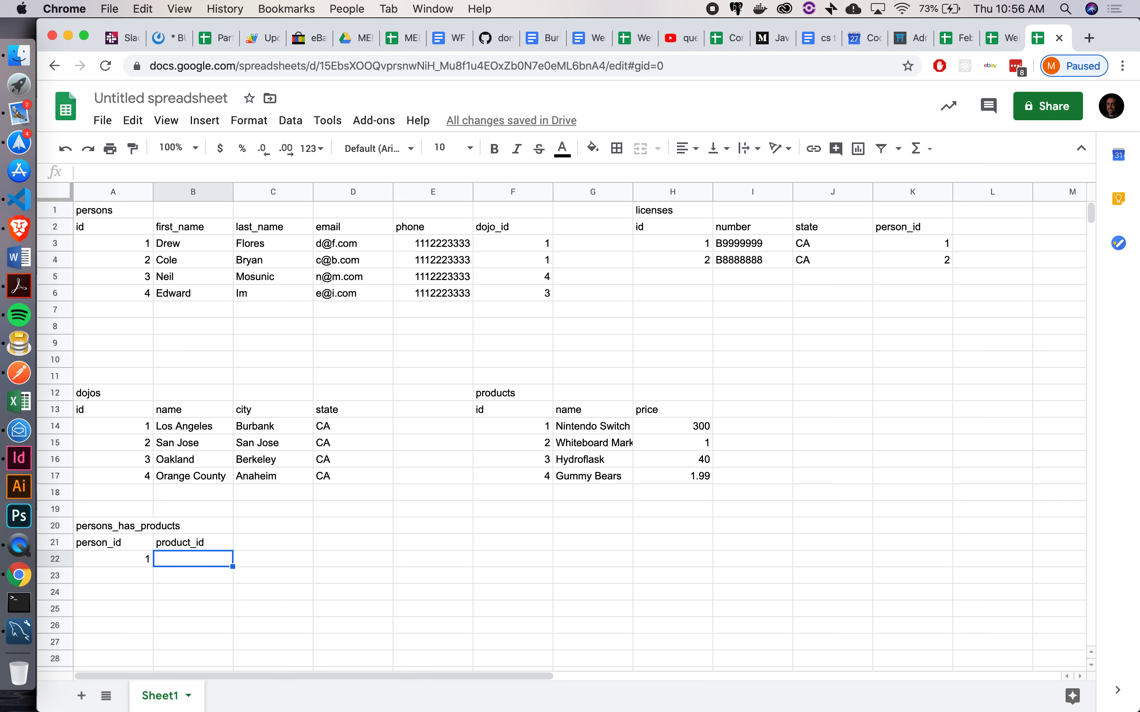
text(1)
key(Down)
key(Left)
text(1)
key(Right)
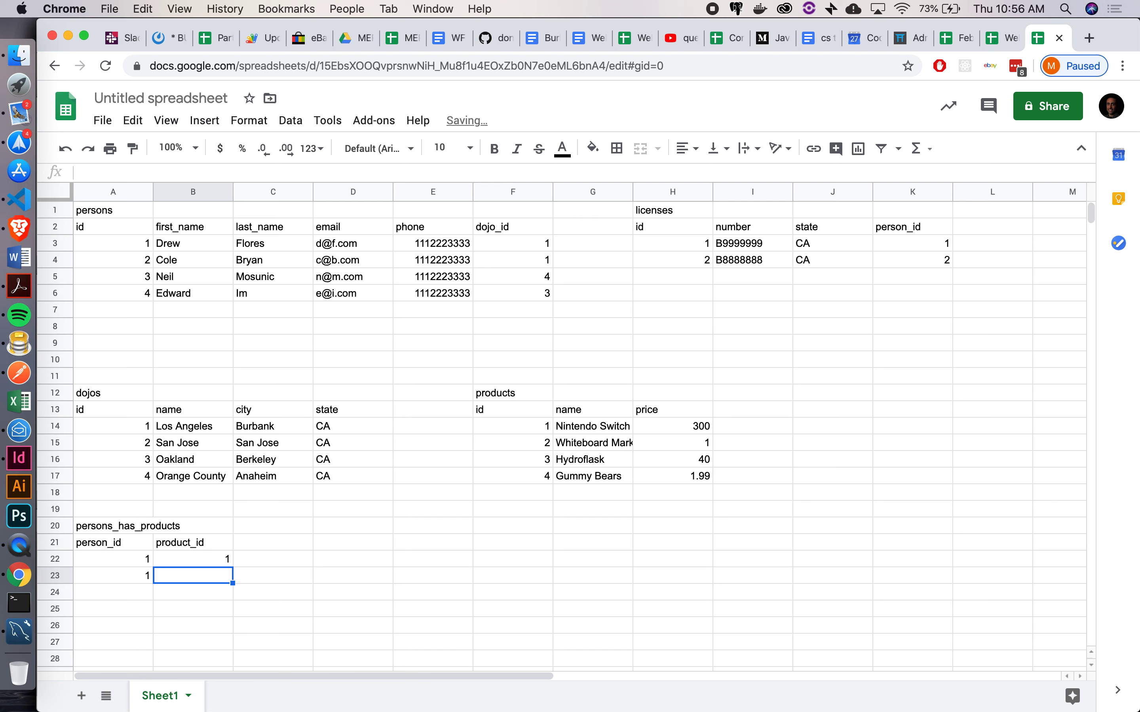
text(3)
key(Return)
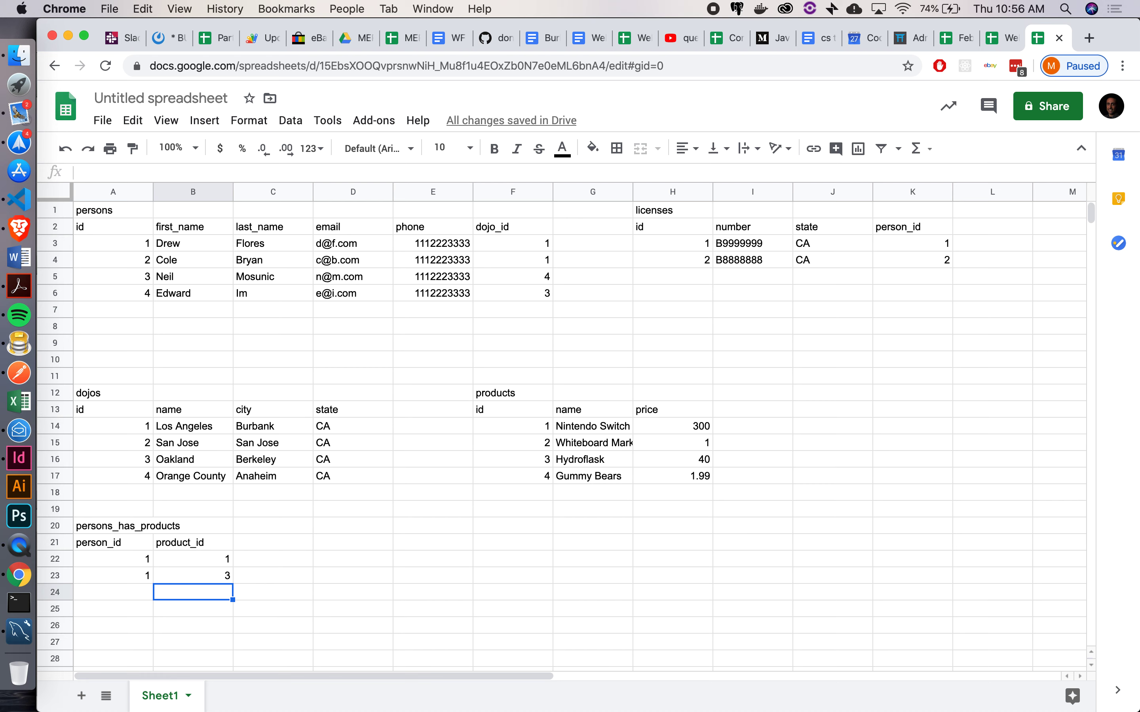
key(Left)
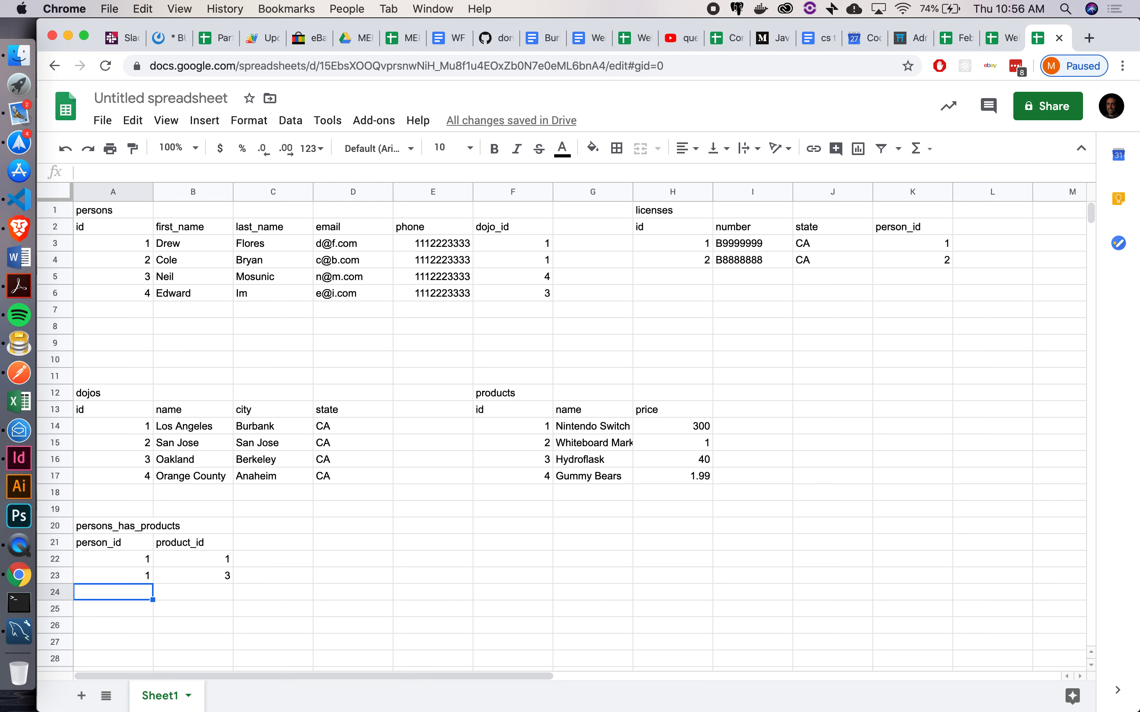
text(2)
key(Tab)
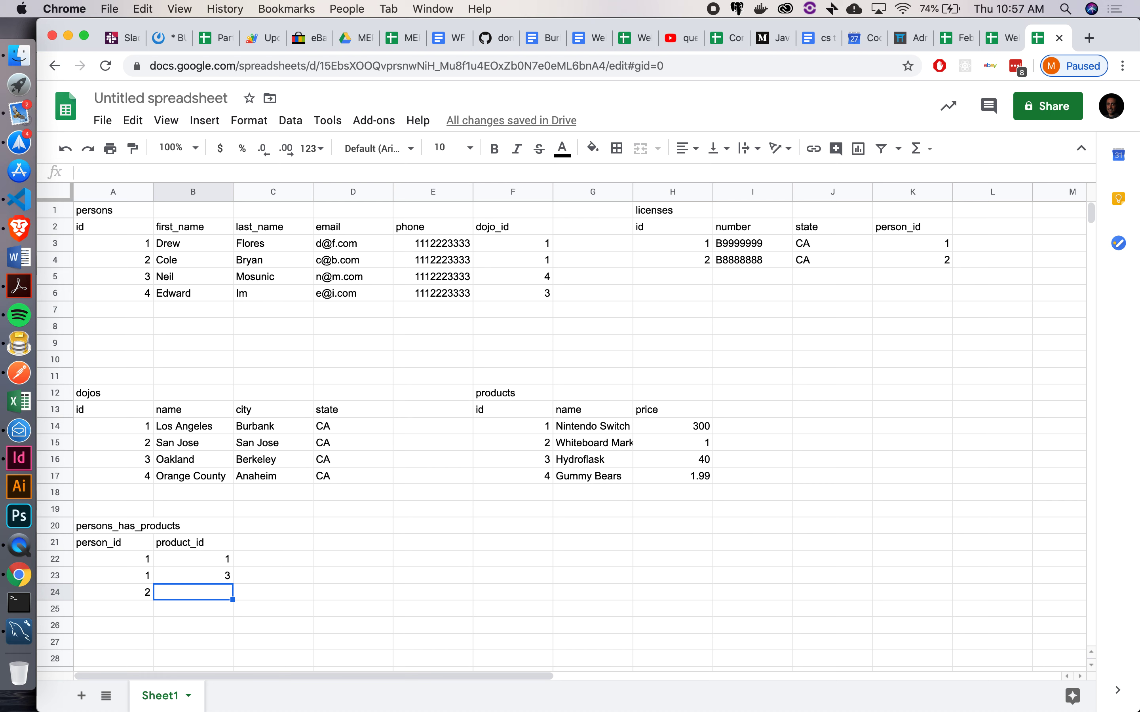
text(2)
key(Return)
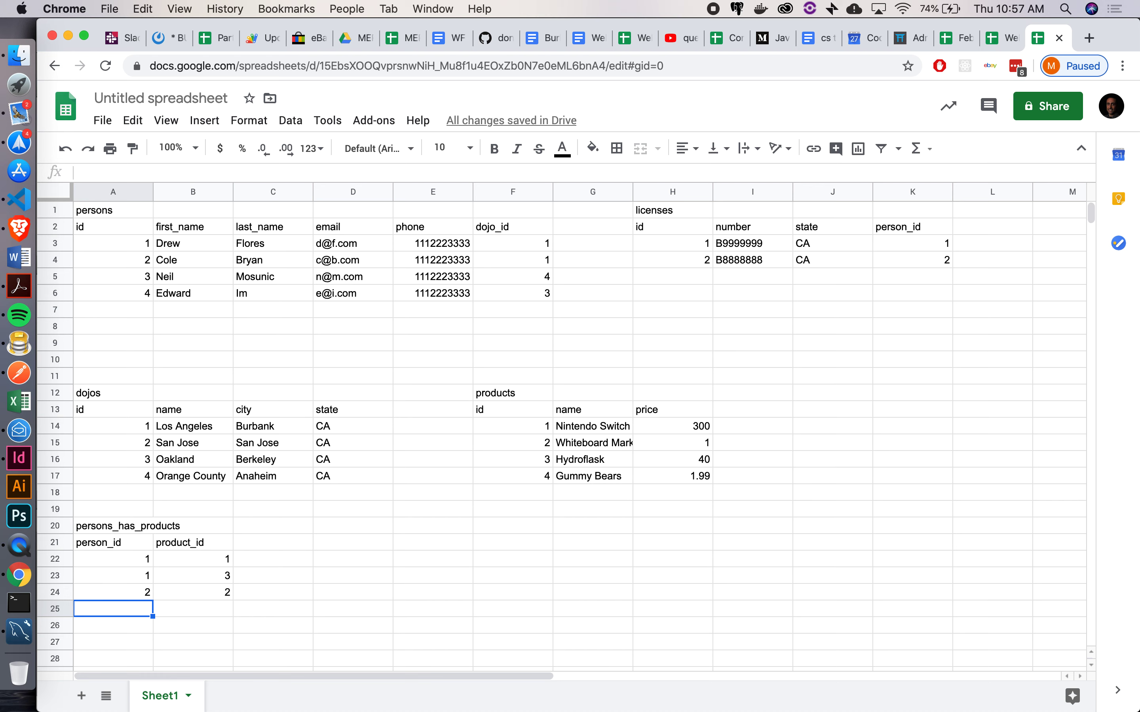
Link person 3 to products 1–4, filling person id 3 down the four rows
text(3)
key(Tab)
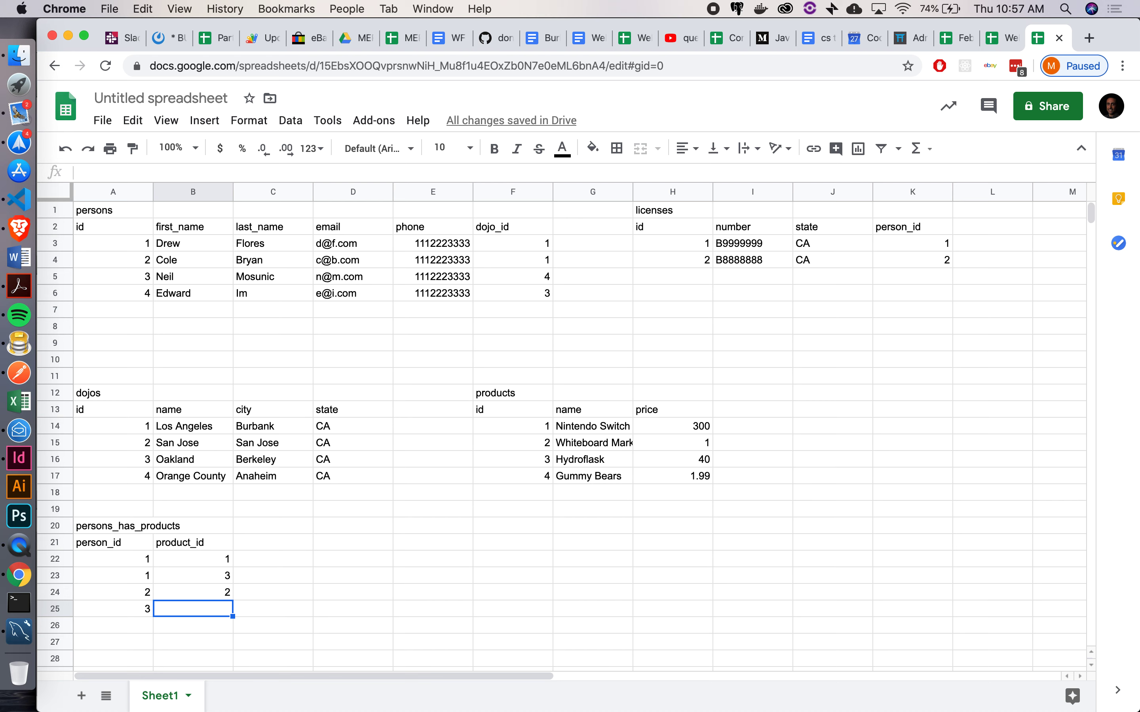
text(1)
key(Return)
text(2)
key(Return)
text(3)
key(Return)
text(4)
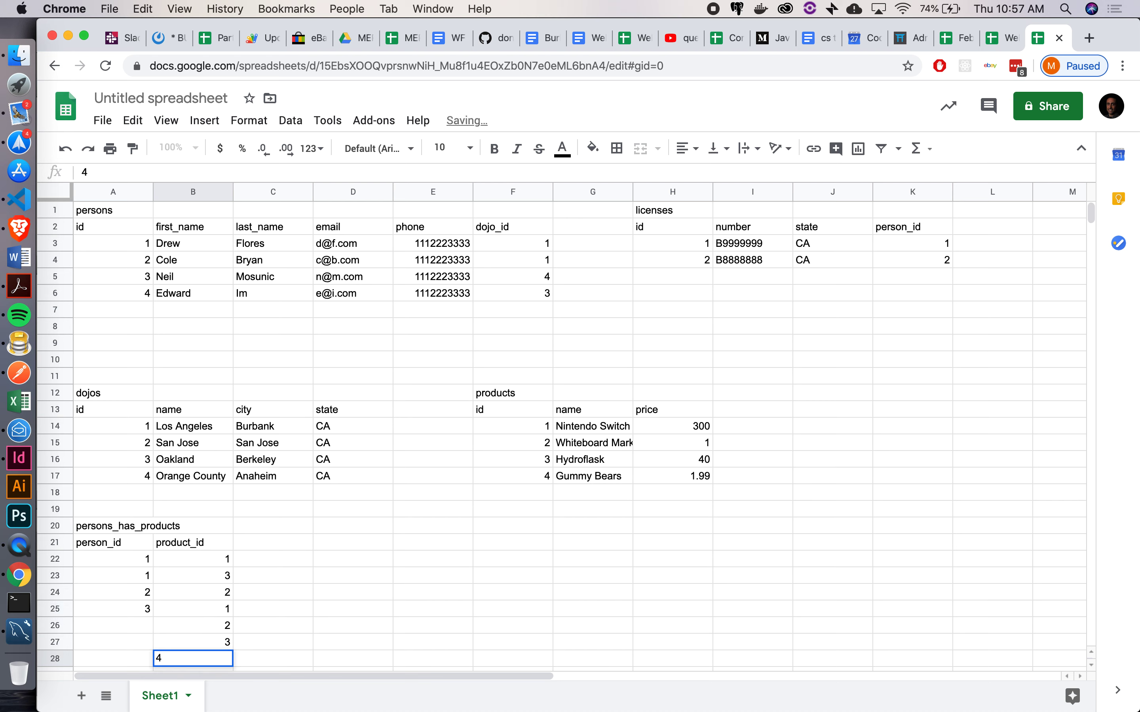
key(Left)
key(Up)
key(Up)
key(Up)
key(shift+Down)
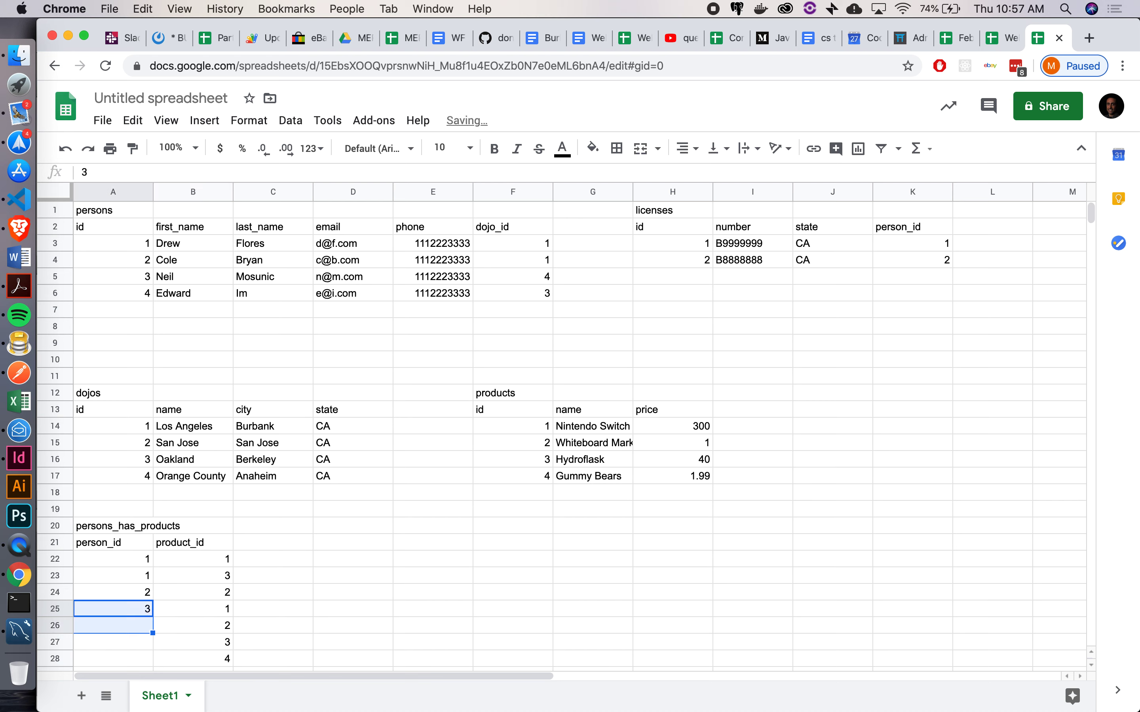
key(shift+Down)
key(shift+Down)
key(ctrl+d)
key(Down)
key(Down)
key(Down)
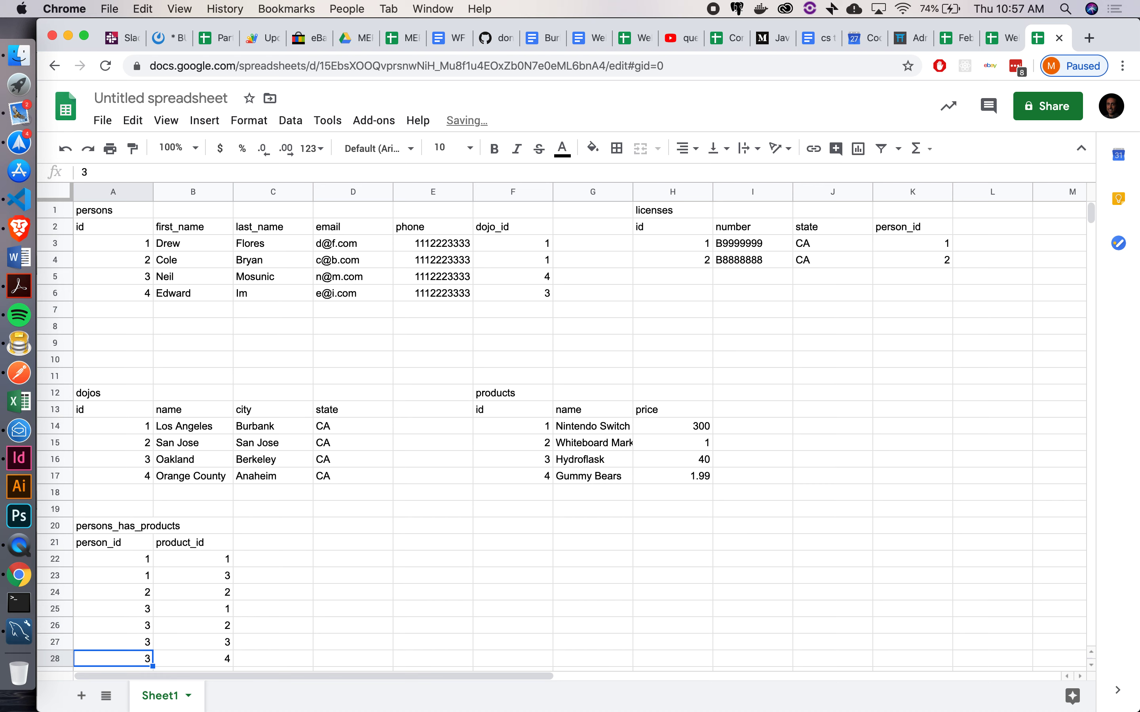
key(Right)
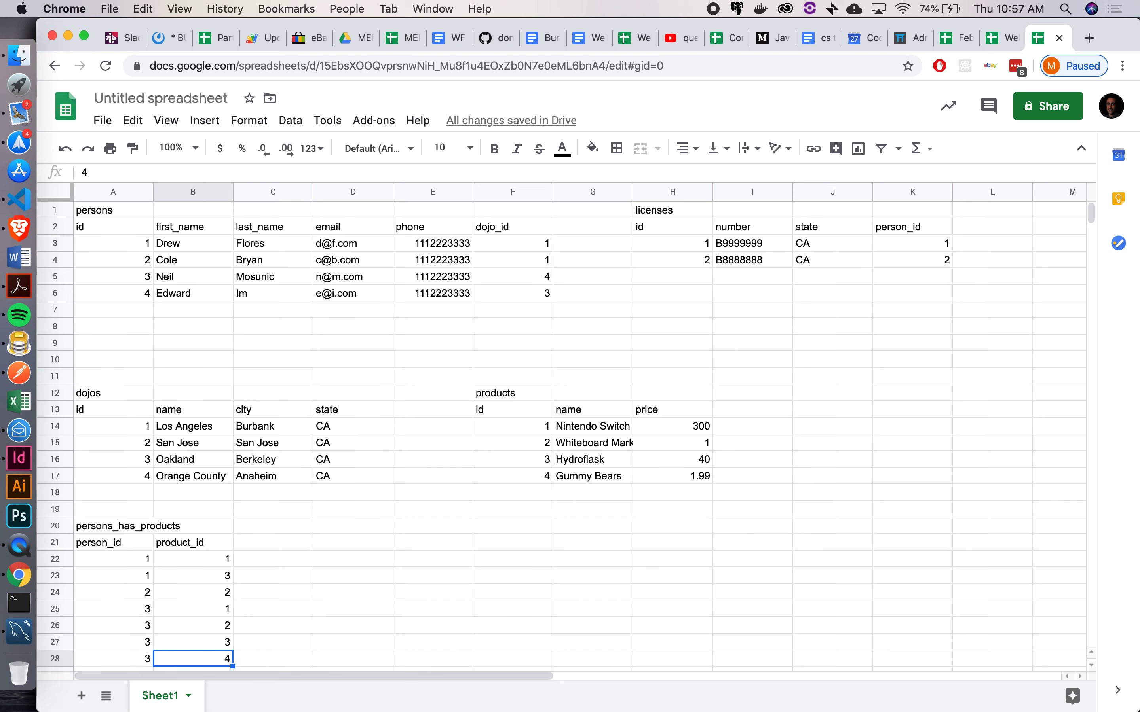
Link person 4 to products 1–4 by filling 4 down and pasting the copied product ids
key(Down)
key(Left)
text(4)
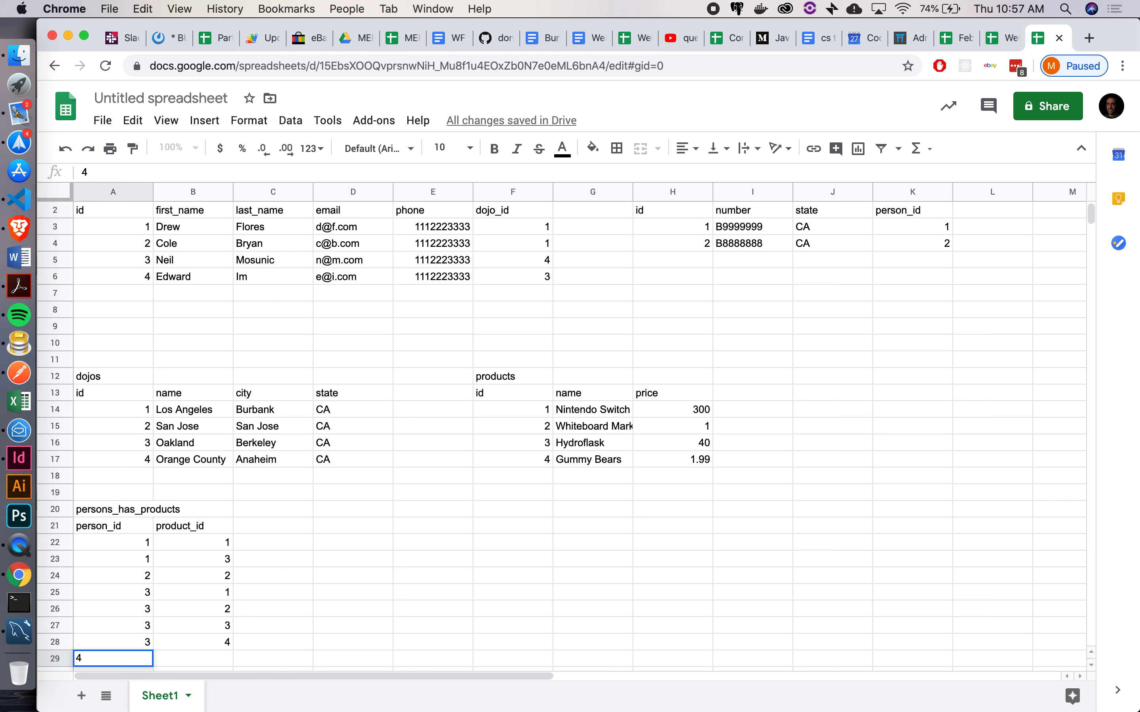
key(shift+Down)
key(shift+Down)
key(shift+Down)
key(super+d)
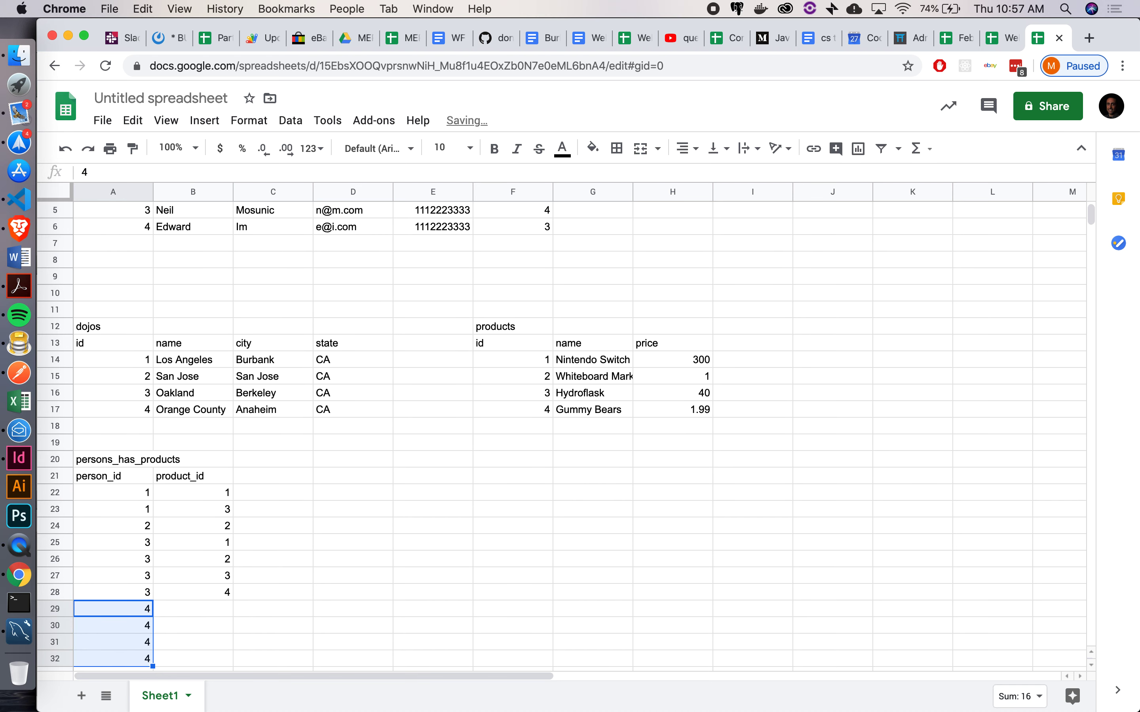
key(Up)
key(Right)
key(shift+Up)
key(shift+Up)
key(shift+Up)
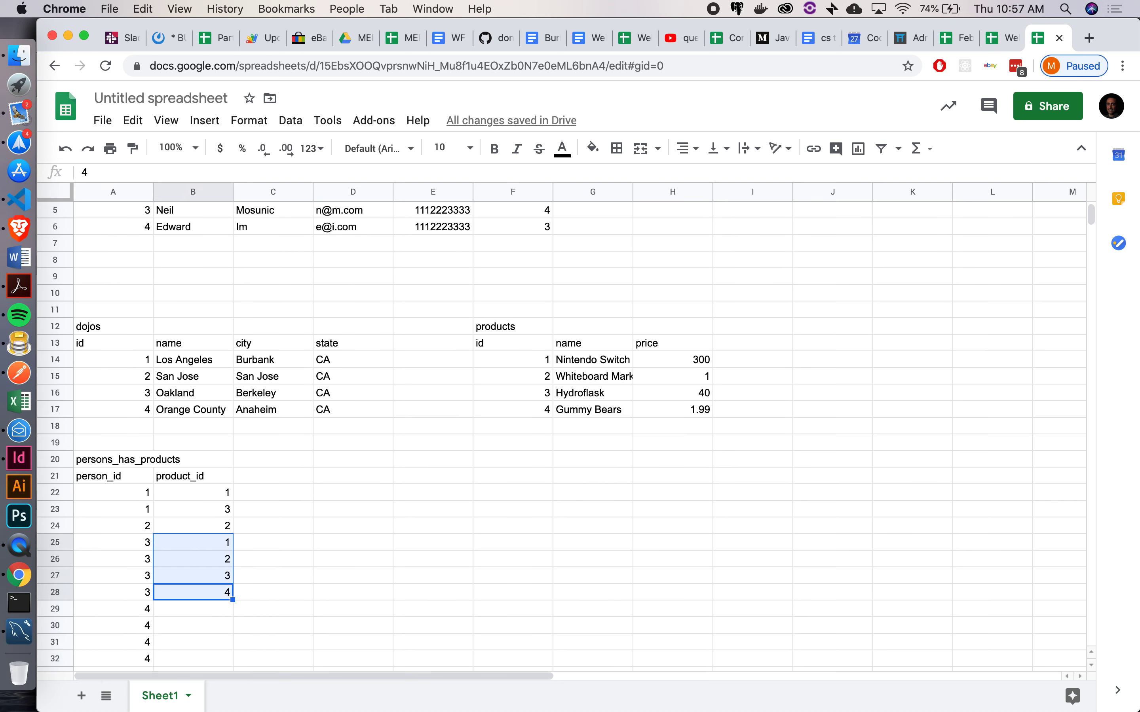
key(super+c)
key(Down)
key(super+v)
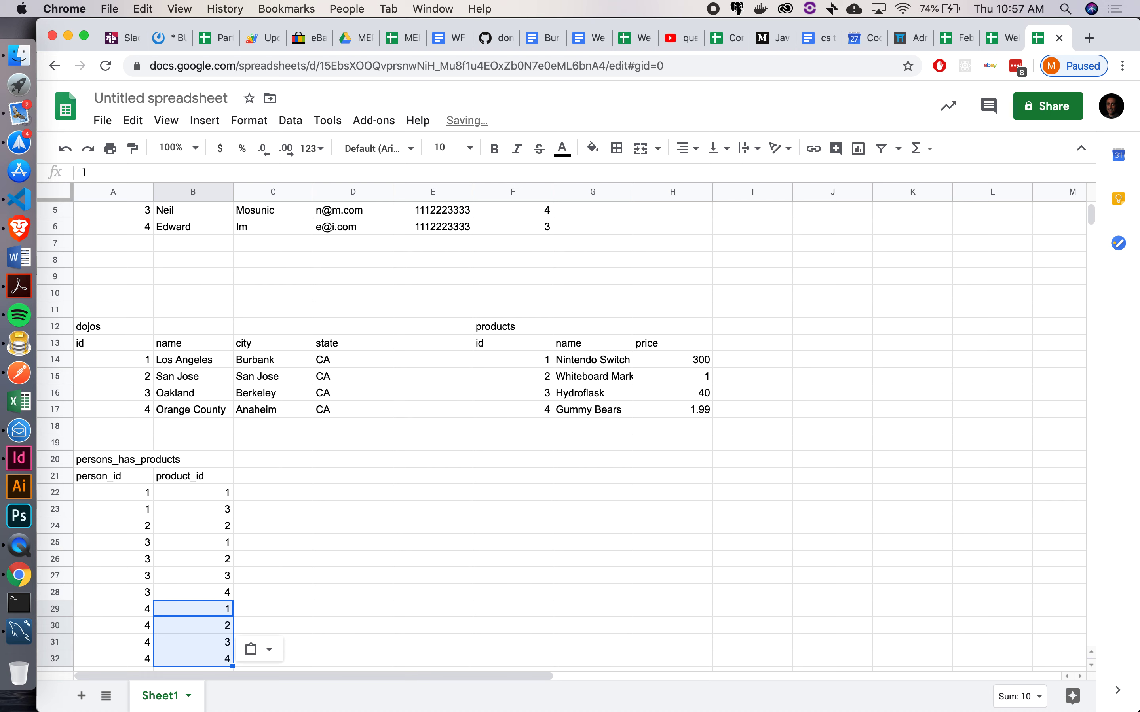
key(Down)
key(Down)
key(Down)
key(Down)
key(Down)
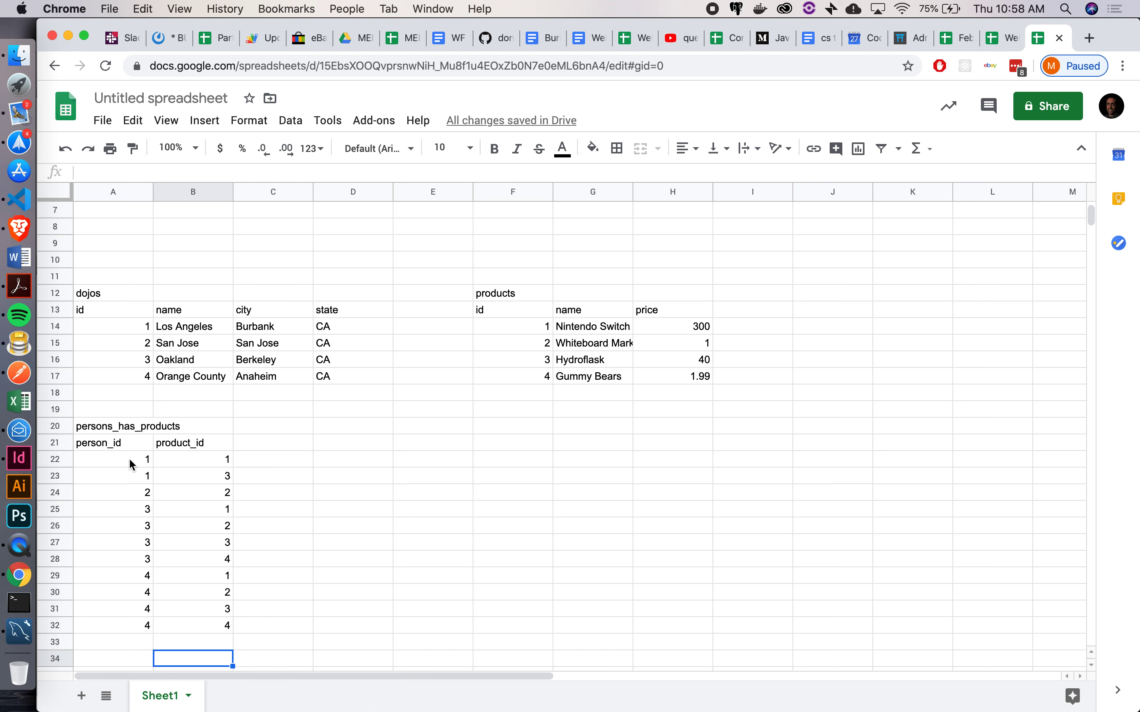
scroll(131, 464, up, 5)
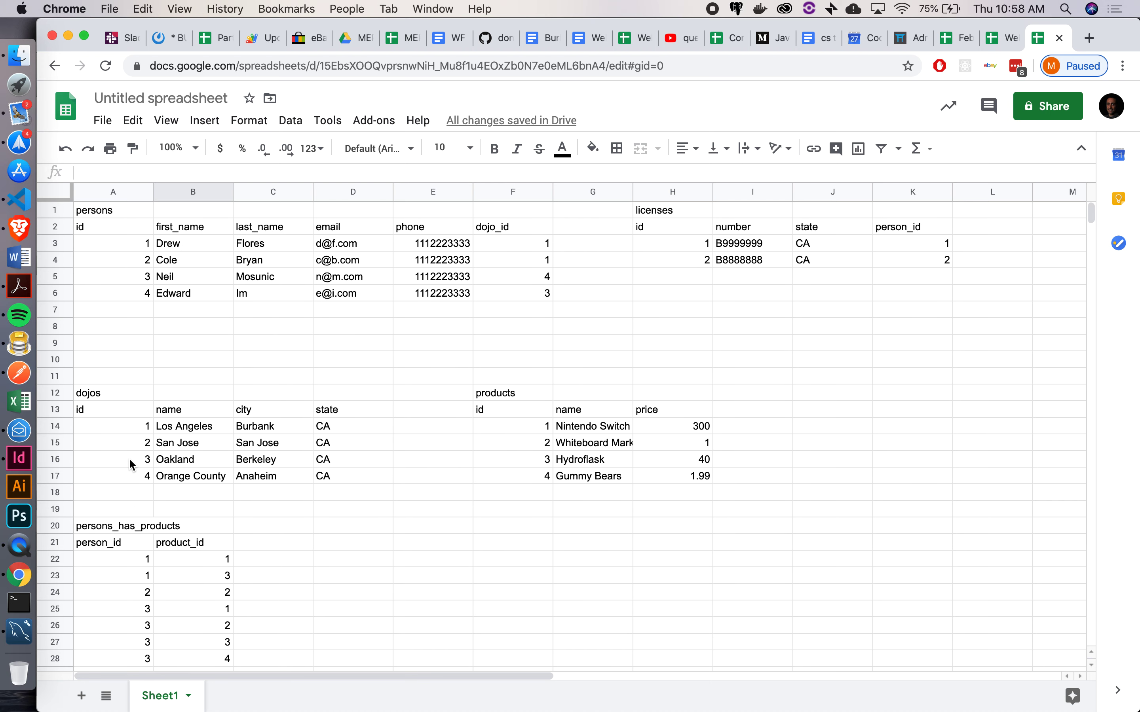